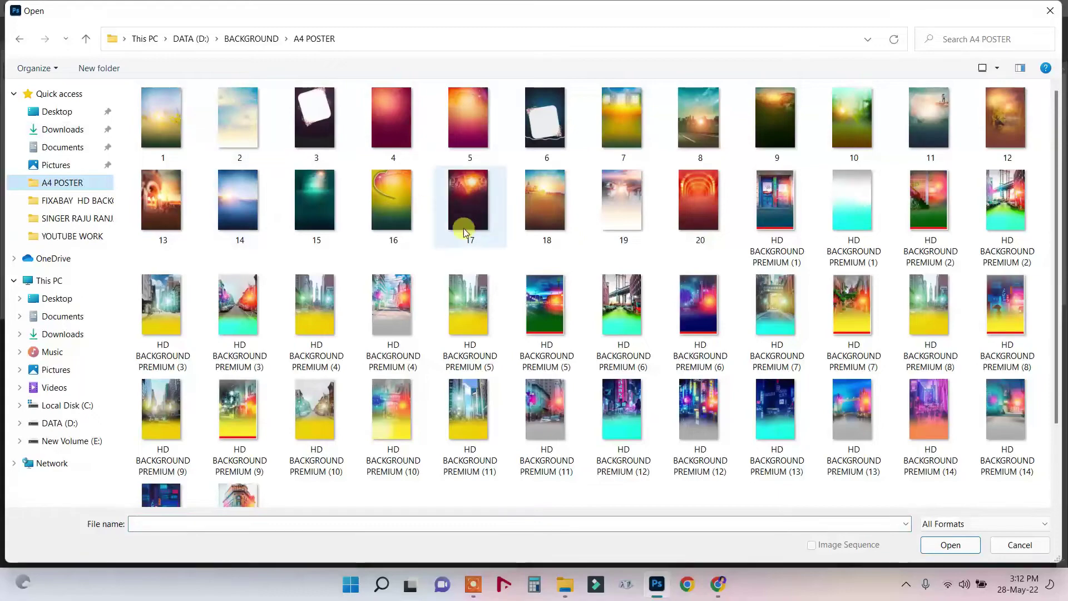
Open background image 15 and dismiss the preset syncing notice.
{"action": "key", "text": "Return"}
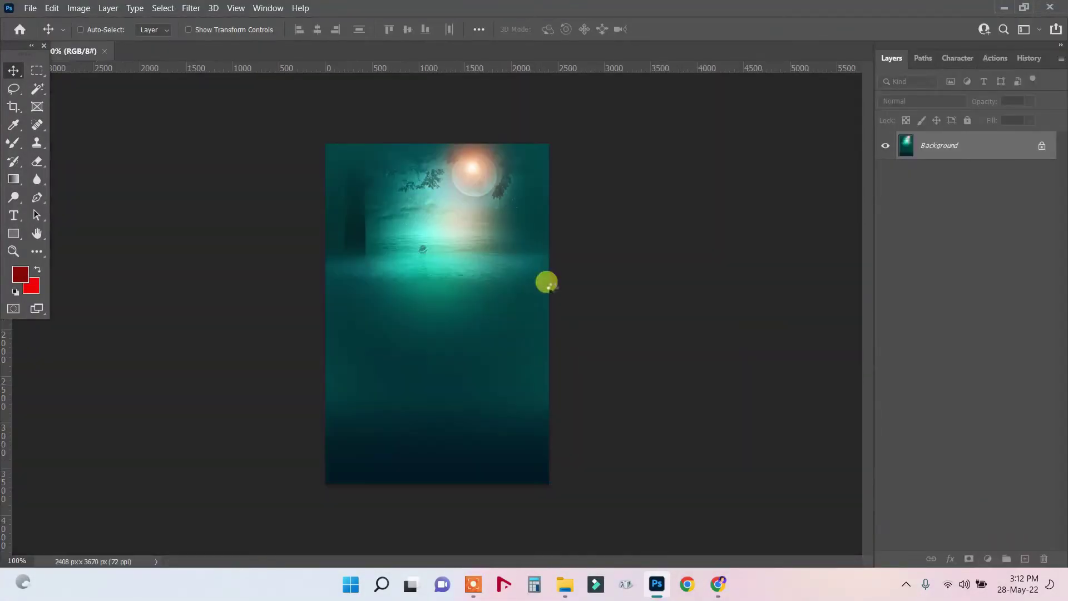
{"action": "left_click", "coordinate": [30, 8]}
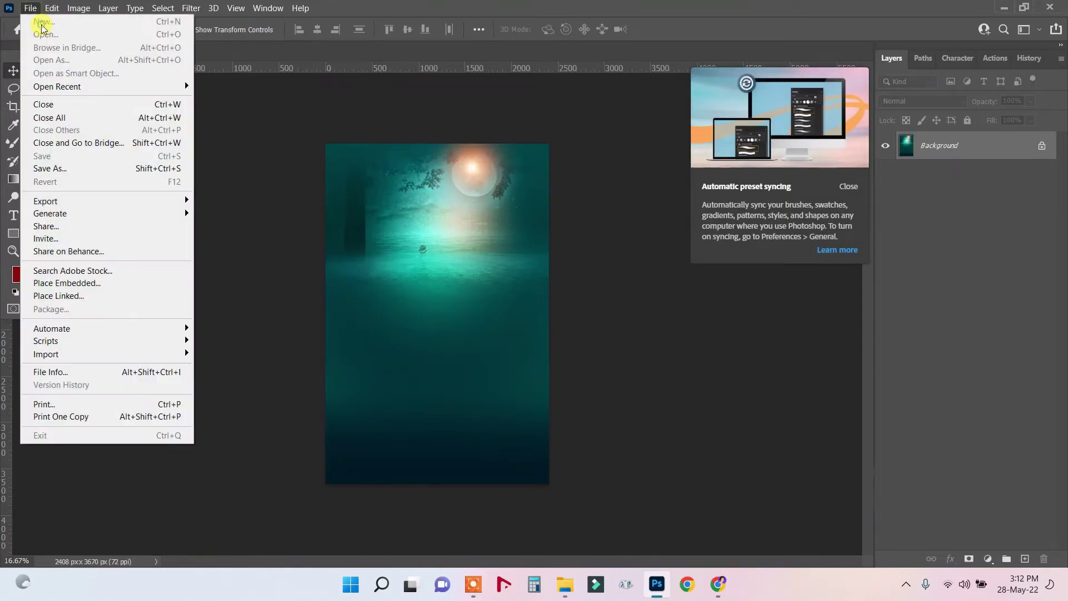
{"action": "left_click", "coordinate": [289, 31]}
{"action": "left_click", "coordinate": [844, 190]}
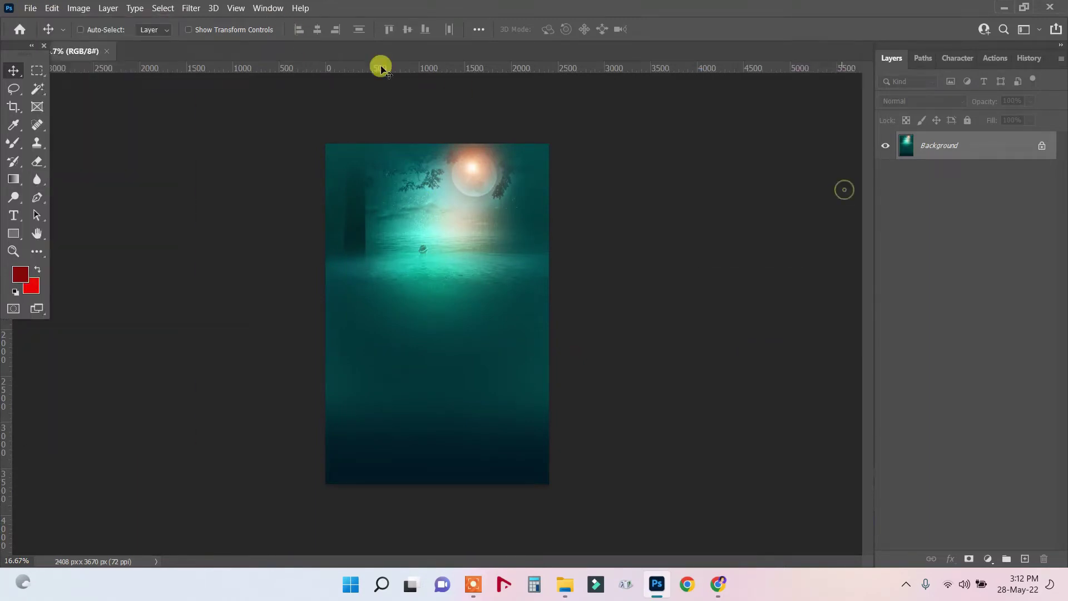
Create a new blank A4 print document at 300 ppi with units in inches.
{"action": "left_click", "coordinate": [29, 8]}
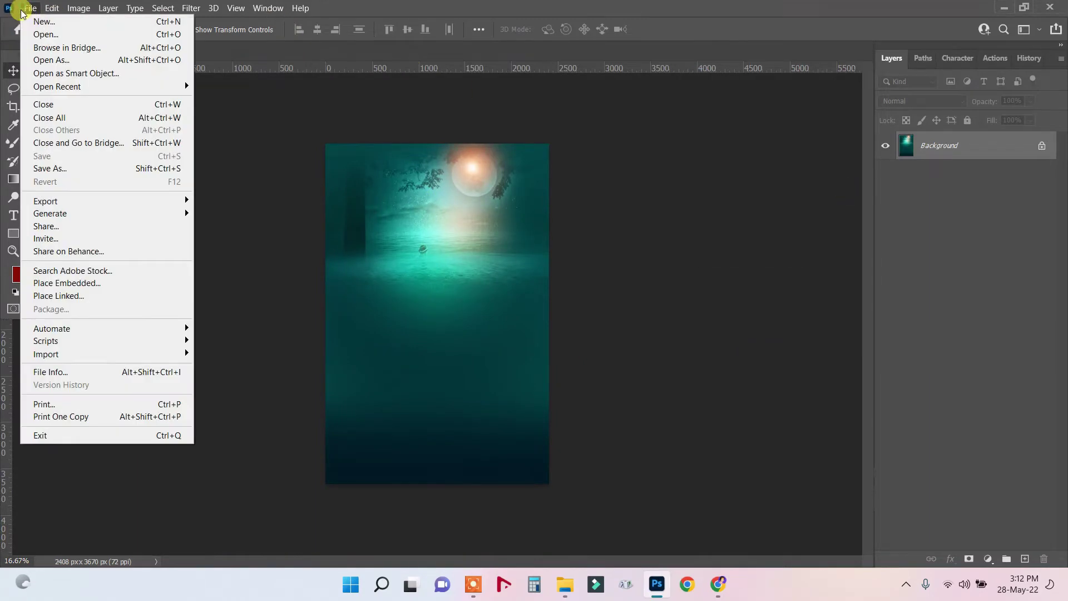
{"action": "left_click", "coordinate": [47, 25]}
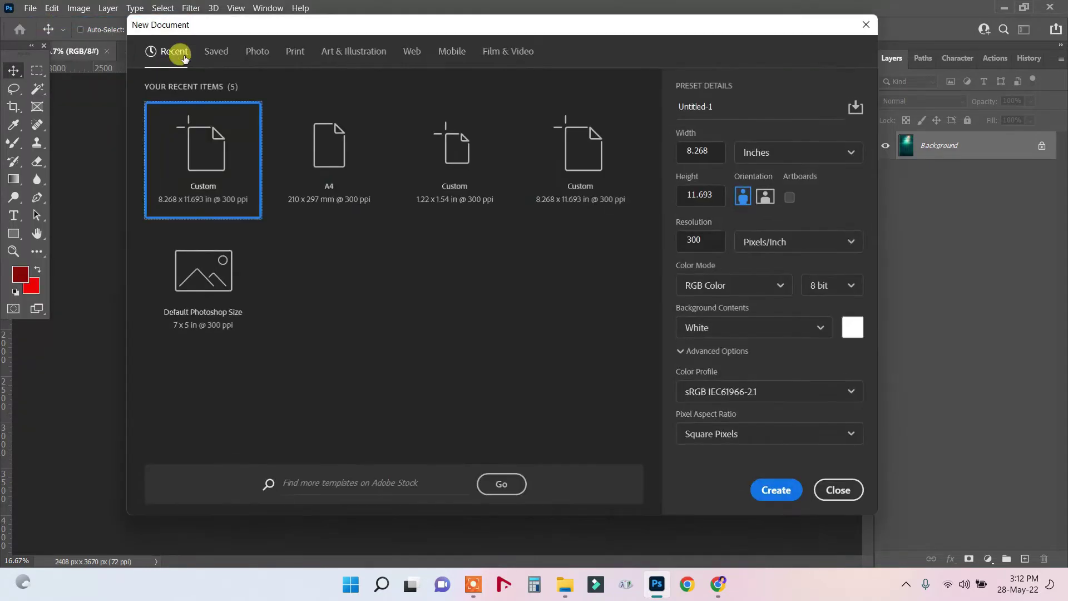
{"action": "left_click", "coordinate": [296, 54]}
{"action": "left_click", "coordinate": [581, 162]}
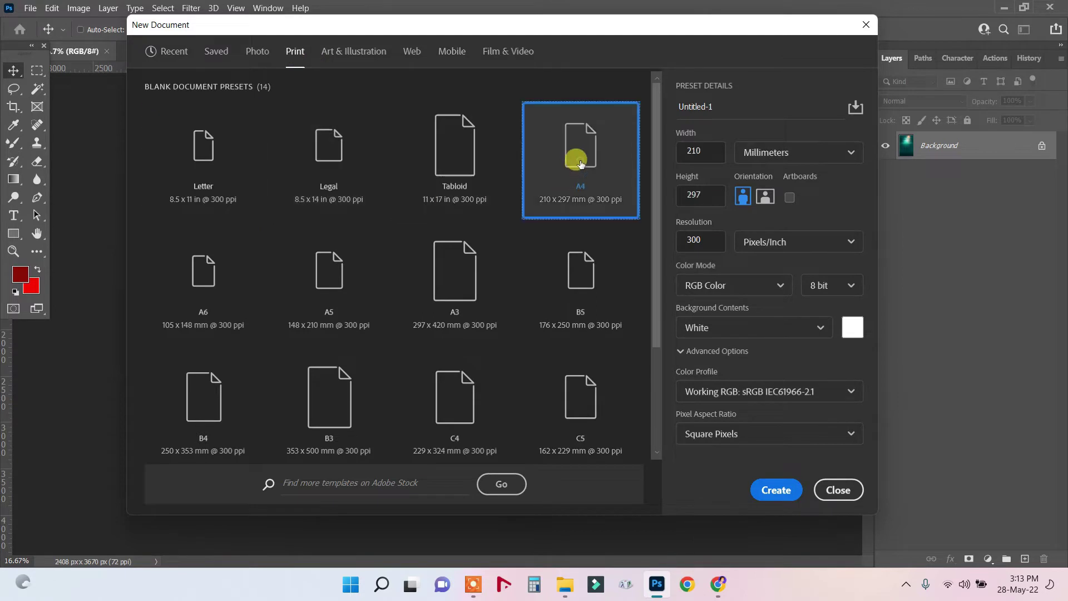
{"action": "left_click", "coordinate": [773, 151]}
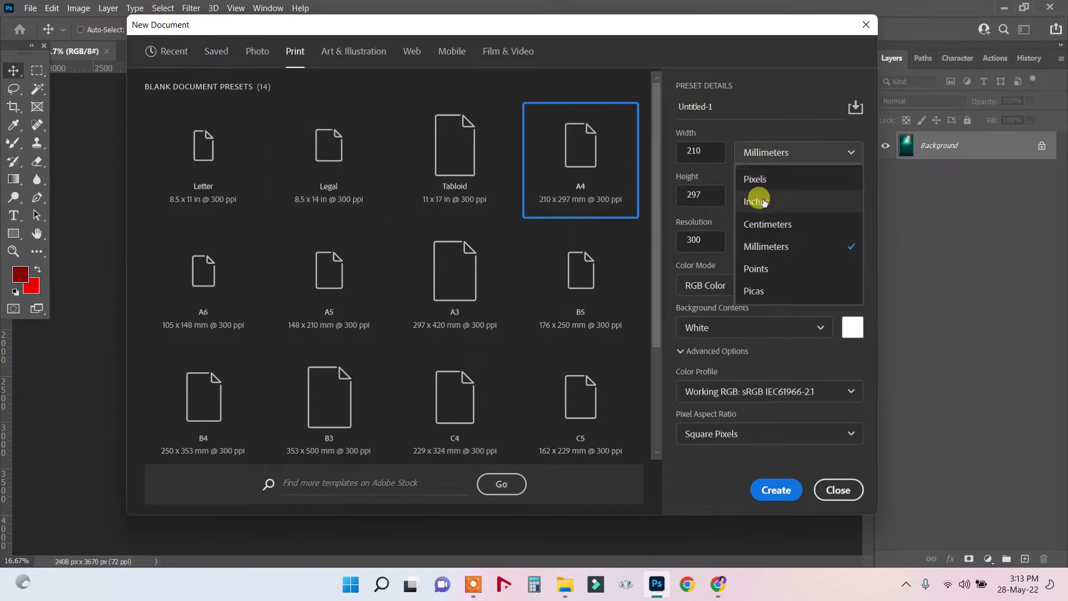
{"action": "left_click", "coordinate": [760, 201]}
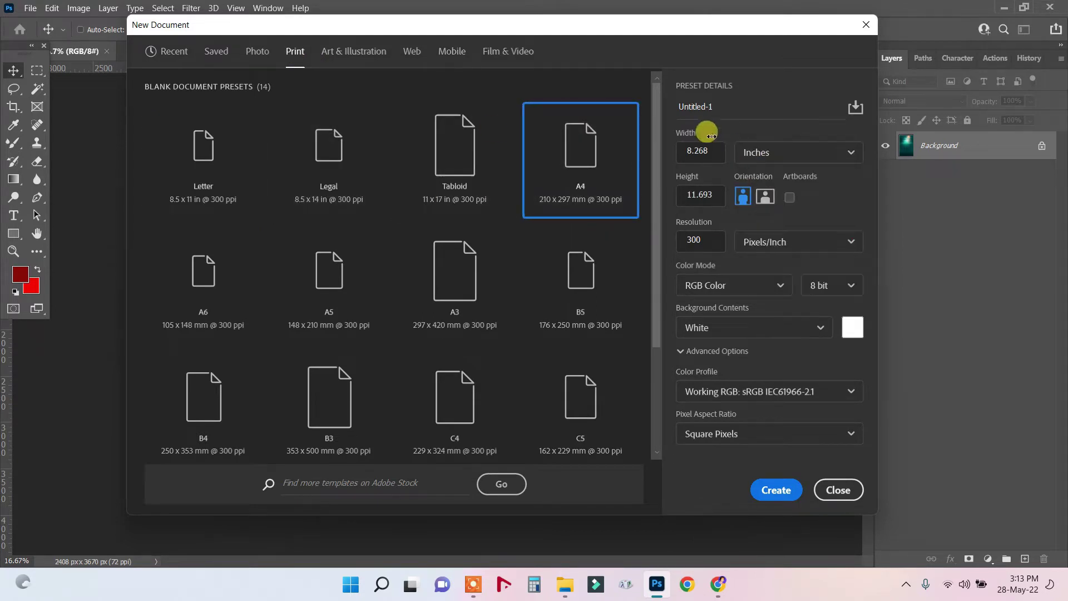
{"action": "left_click", "coordinate": [779, 493]}
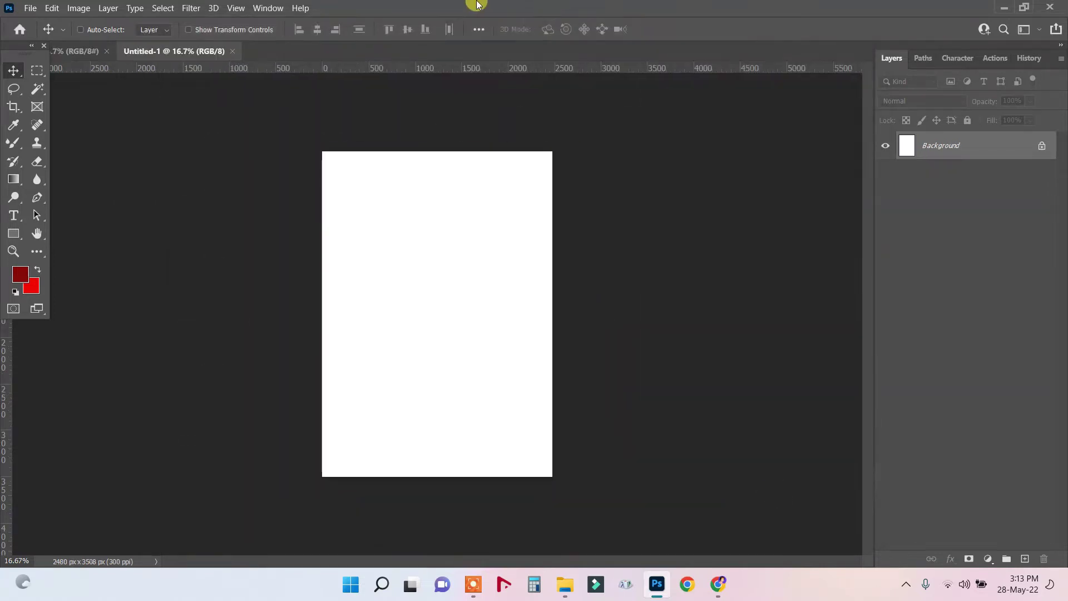
Select all of the teal moonlit image and drag it onto the A4 page as Layer 1.
{"action": "key", "text": "ctrl+0"}
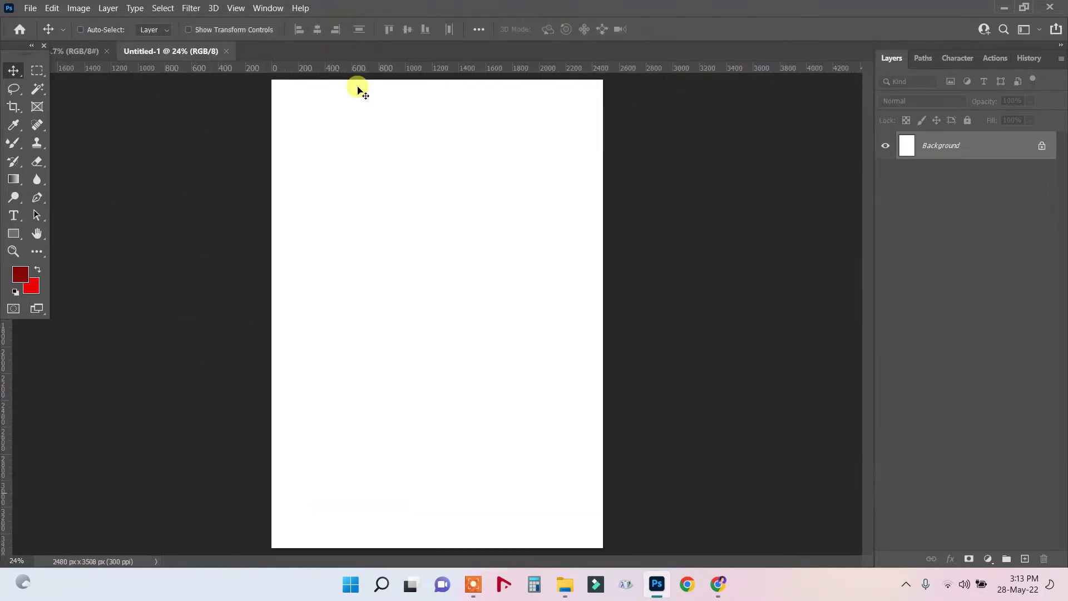
{"action": "scroll", "coordinate": [358, 91], "scroll_direction": "down", "scroll_amount": 1}
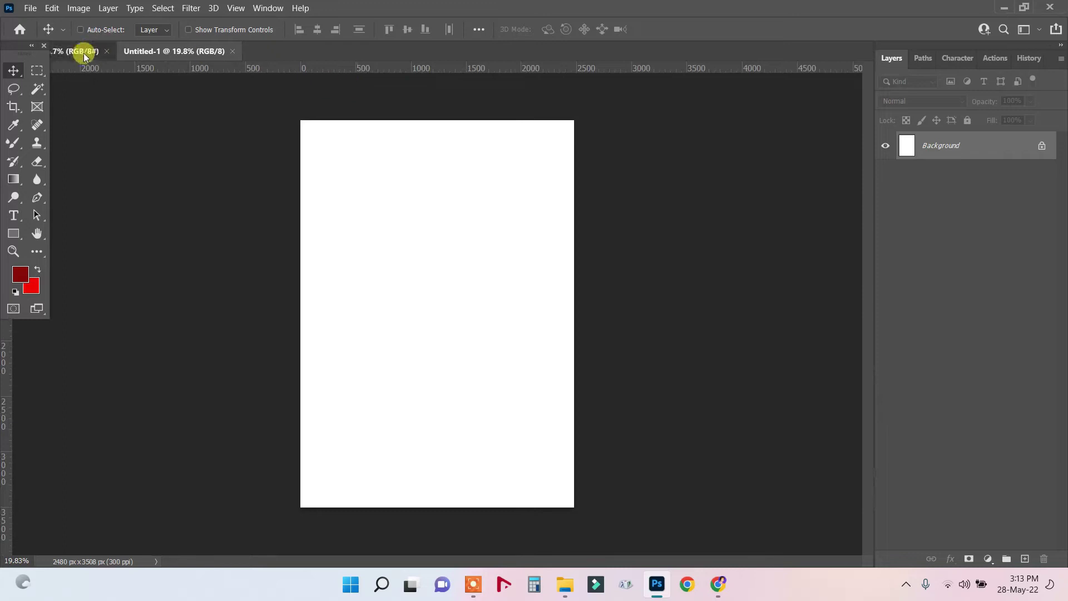
{"action": "left_click", "coordinate": [84, 55]}
{"action": "scroll", "coordinate": [488, 199], "scroll_direction": "up", "scroll_amount": 1}
{"action": "key", "text": "ctrl+a"}
{"action": "left_click_drag", "start_coordinate": [240, 96], "coordinate": [403, 199]}
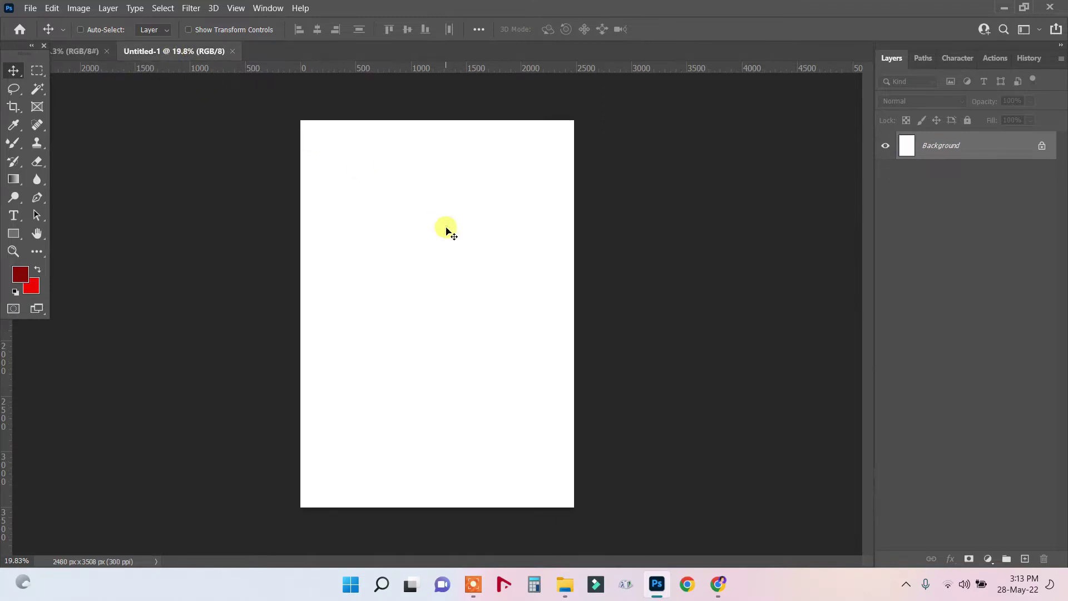
{"action": "left_click_drag", "start_coordinate": [447, 228], "coordinate": [429, 236]}
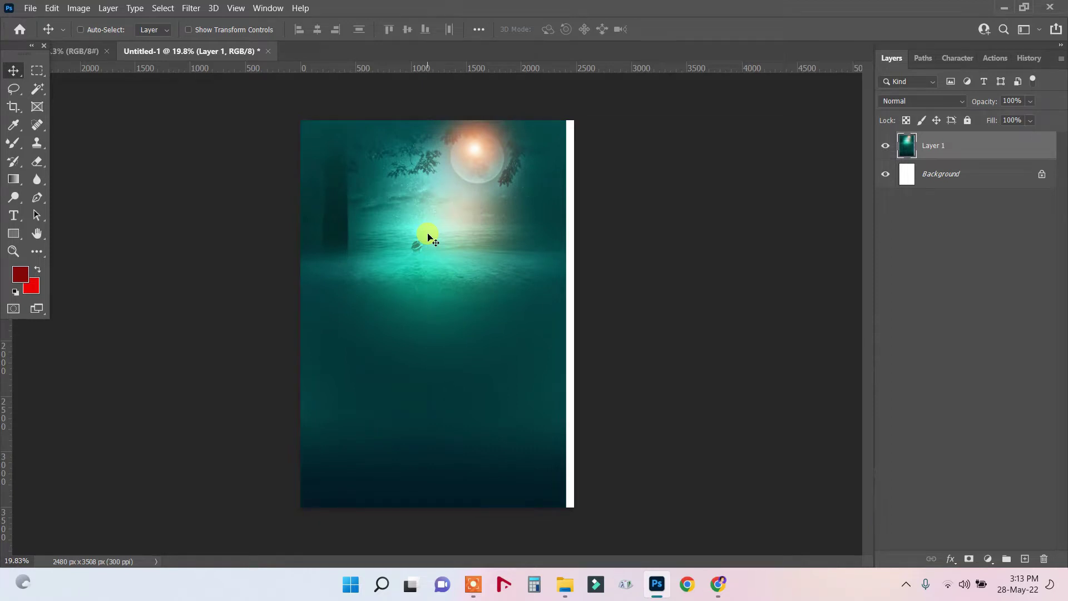
Stretch the teal layer to 102.99% so it fully covers the A4 page.
{"action": "key", "text": "ctrl+t"}
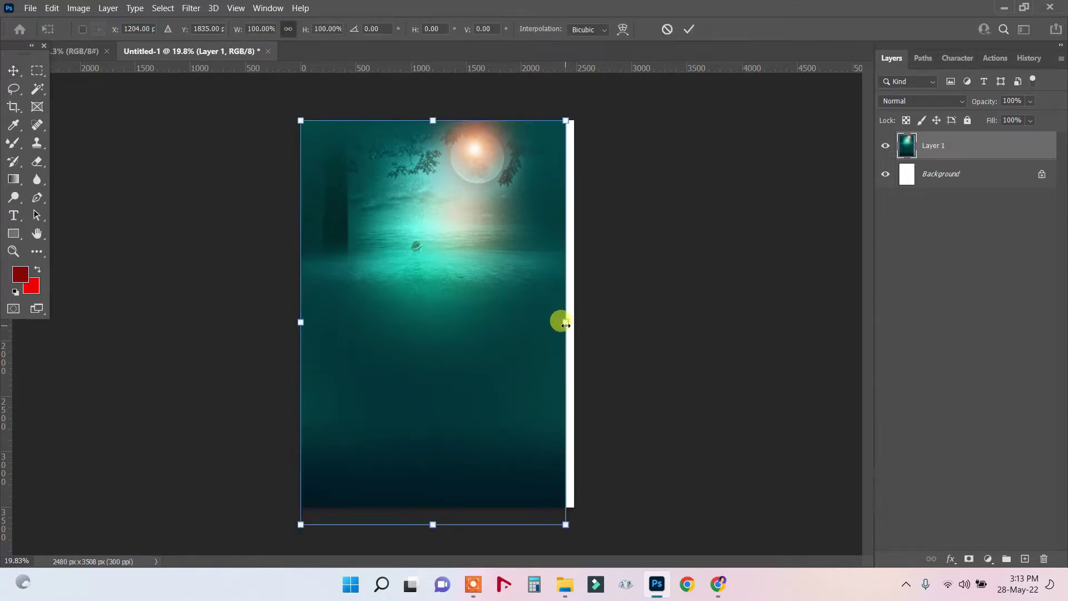
{"action": "left_click_drag", "start_coordinate": [565, 325], "coordinate": [573, 326]}
{"action": "key", "text": "Return"}
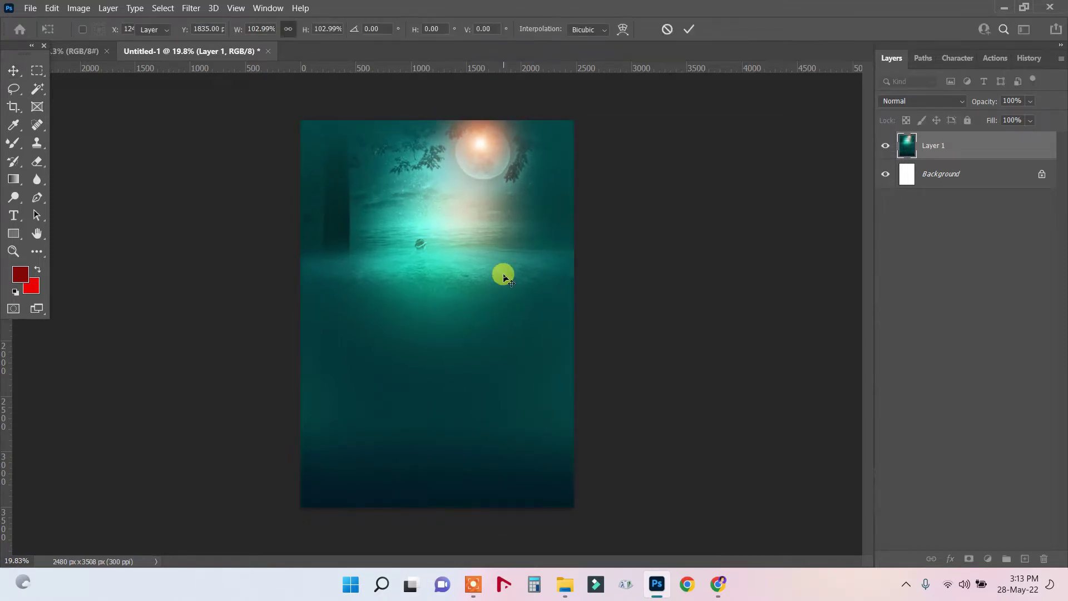
{"action": "left_click", "coordinate": [67, 56]}
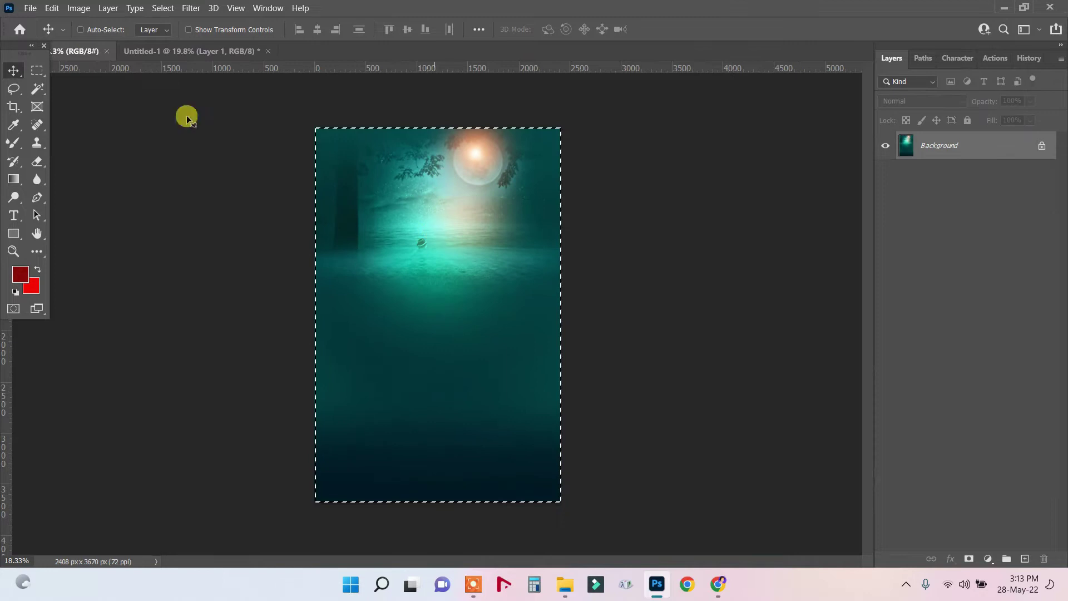
Close the original teal image and back out of the File Open window.
{"action": "left_click", "coordinate": [107, 54]}
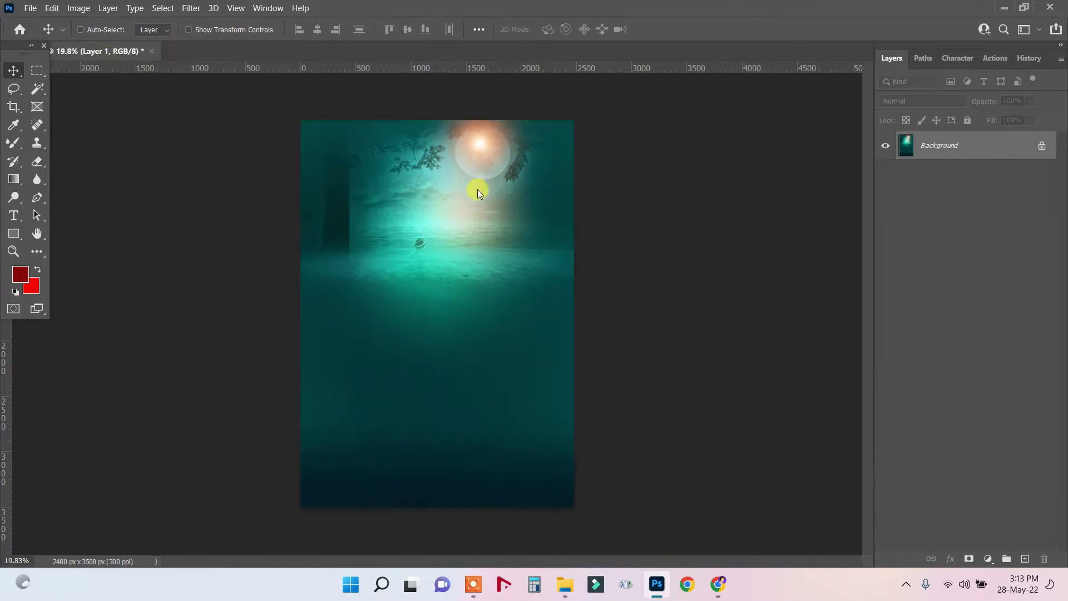
{"action": "left_click", "coordinate": [31, 7]}
{"action": "left_click", "coordinate": [45, 34]}
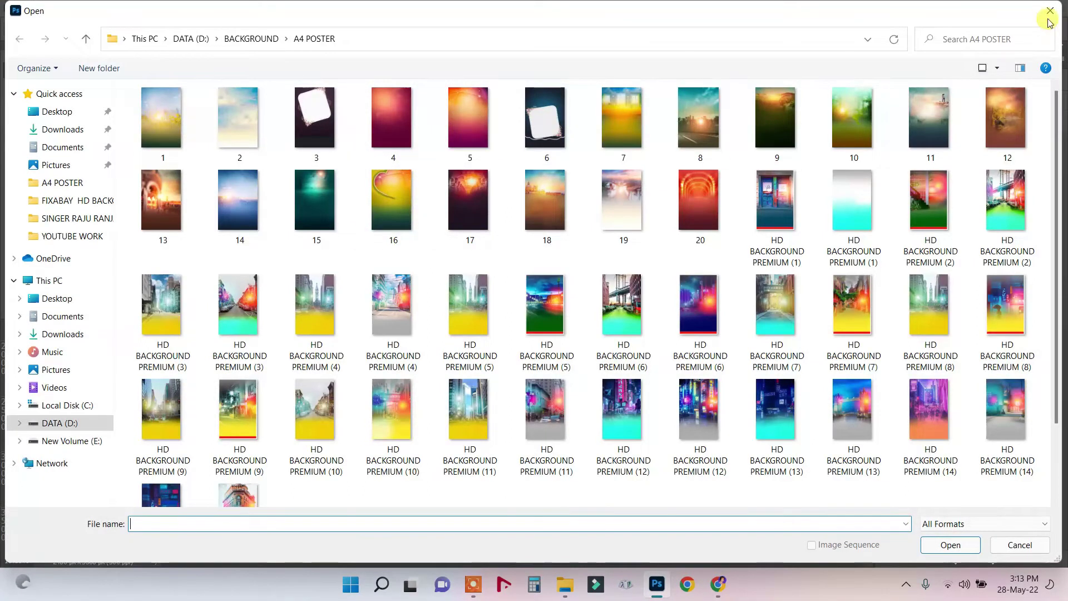
{"action": "left_click", "coordinate": [1049, 16]}
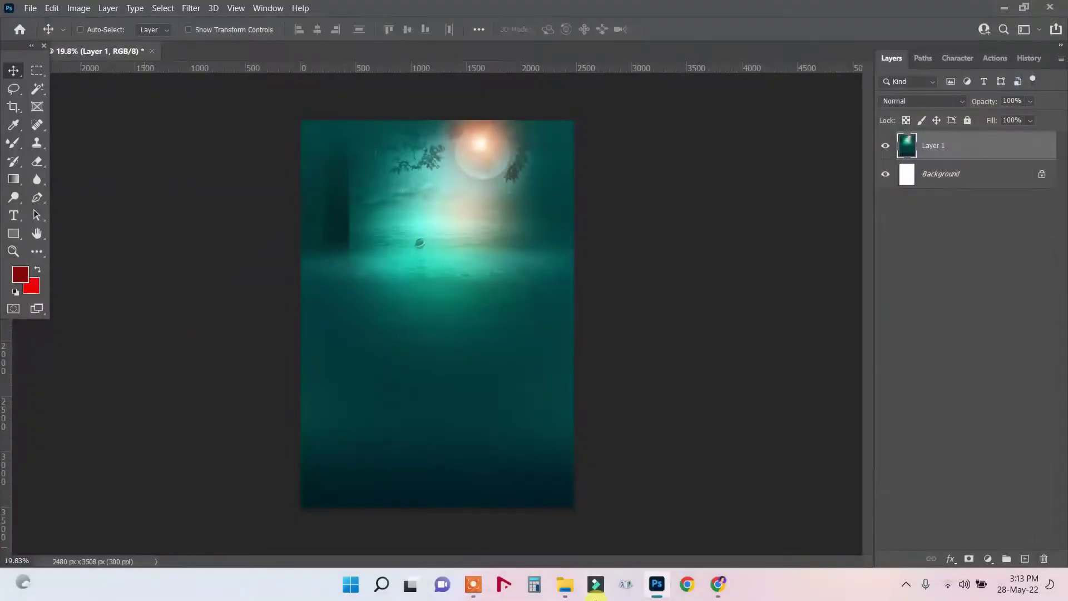
Open the blue-jacket portrait anil8.png from File Explorer in Adobe Photoshop 2021.
{"action": "left_click", "coordinate": [573, 589]}
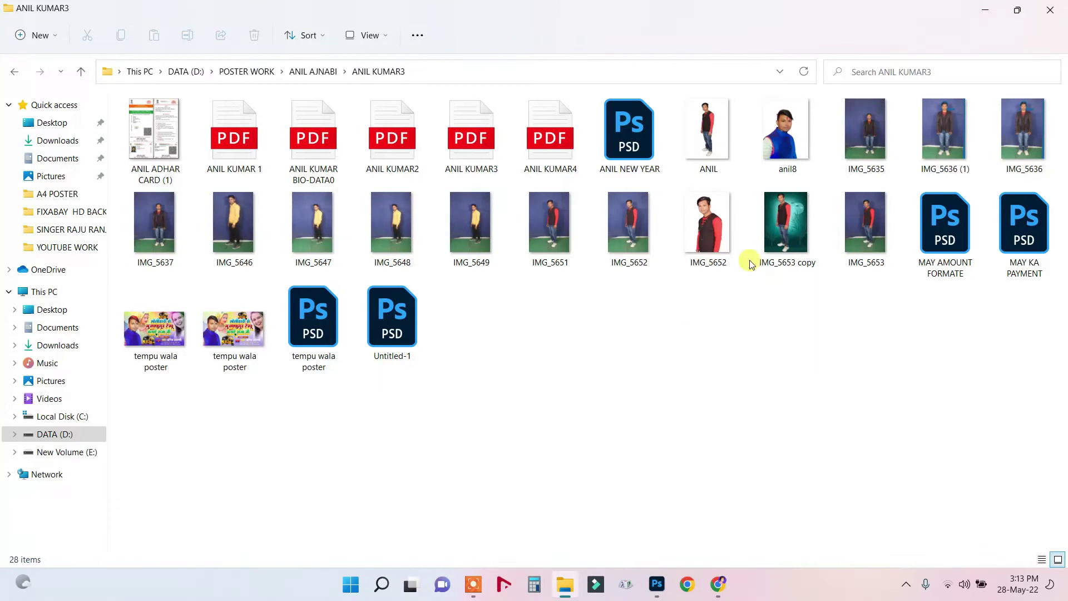
{"action": "double_click", "coordinate": [779, 132]}
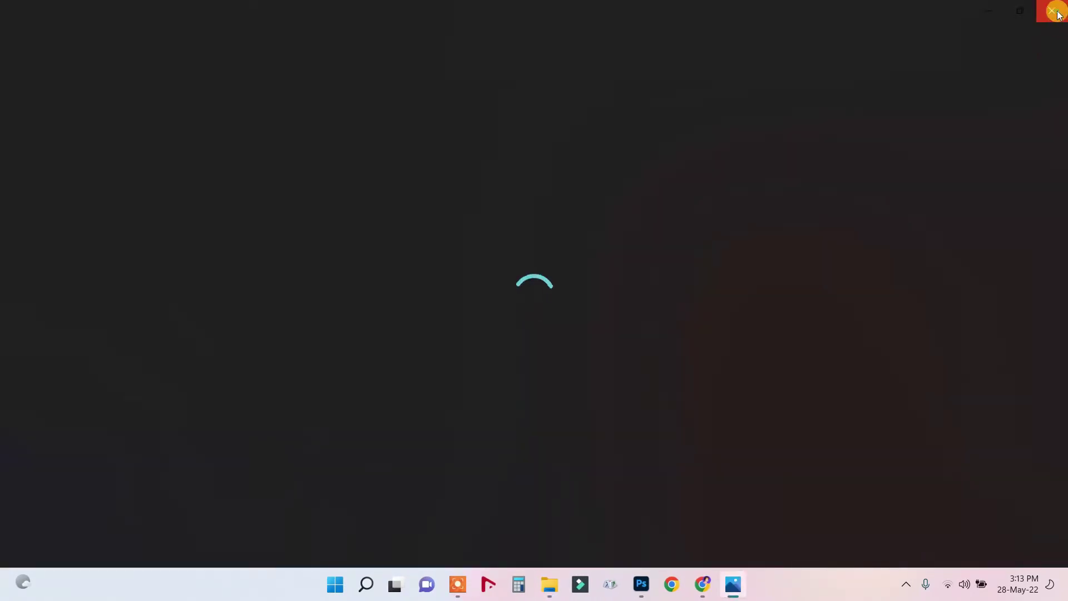
{"action": "left_click", "coordinate": [1055, 12]}
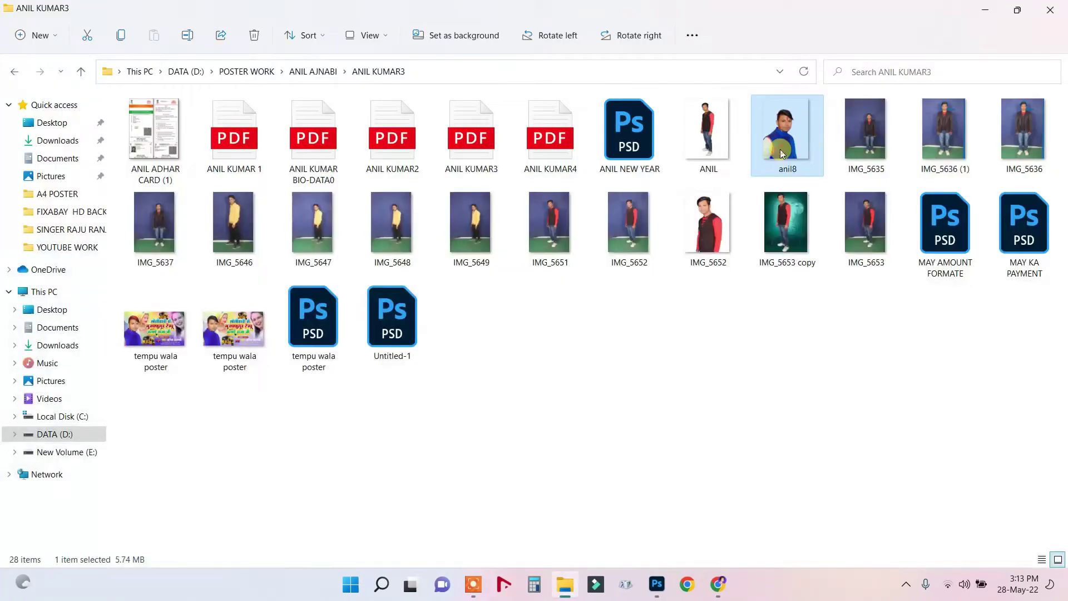
{"action": "right_click", "coordinate": [784, 155]}
{"action": "left_click", "coordinate": [840, 218]}
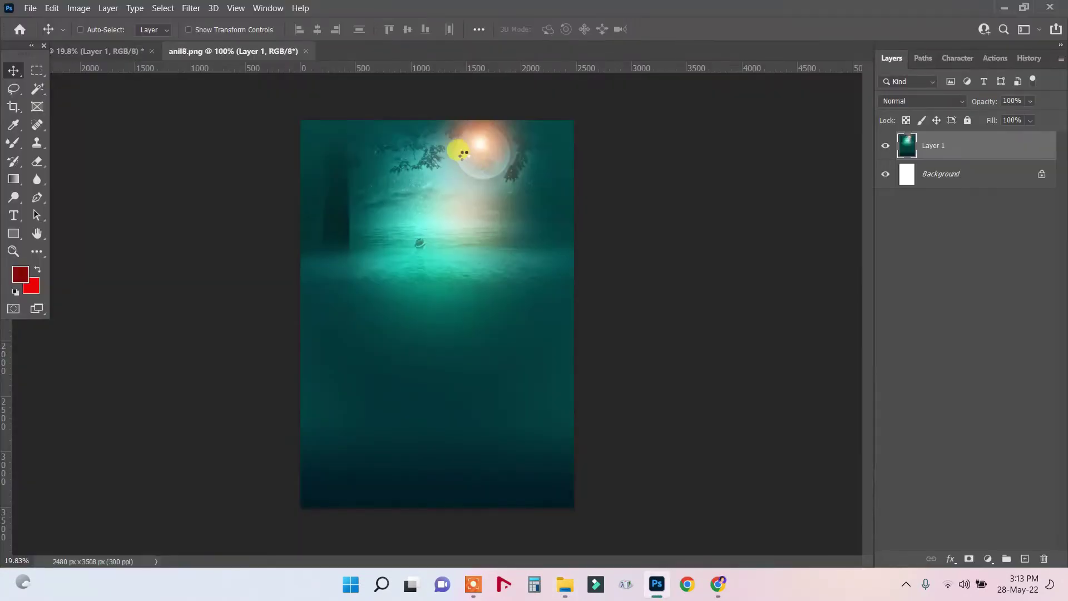
Drag the portrait onto the teal poster, delete that layer, and bring up File > Open.
{"action": "left_click_drag", "start_coordinate": [429, 232], "coordinate": [448, 305]}
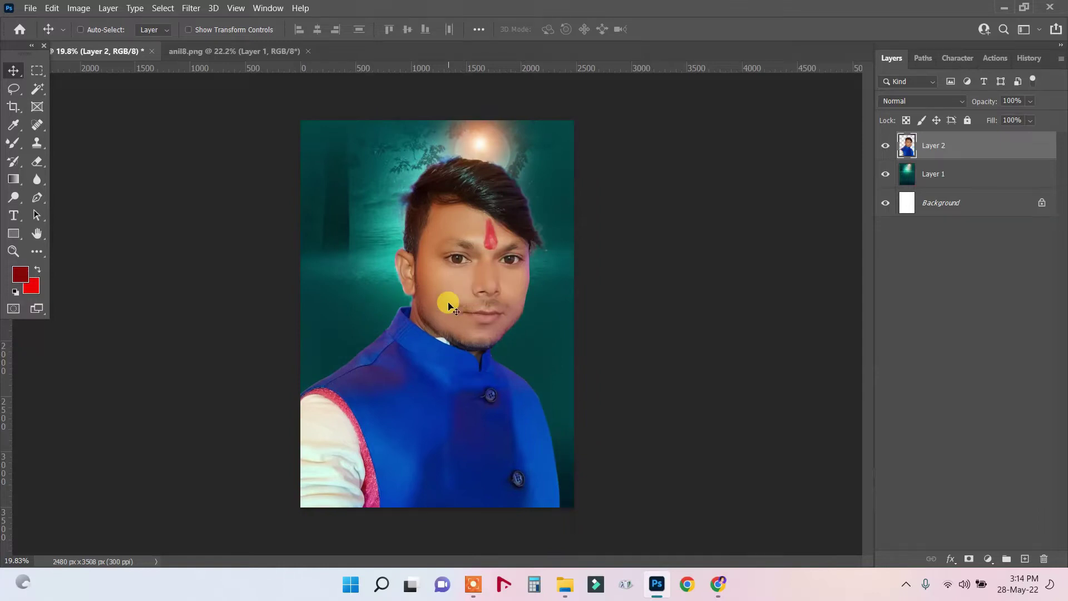
{"action": "key", "text": "Delete"}
{"action": "left_click", "coordinate": [30, 8]}
{"action": "left_click", "coordinate": [41, 31]}
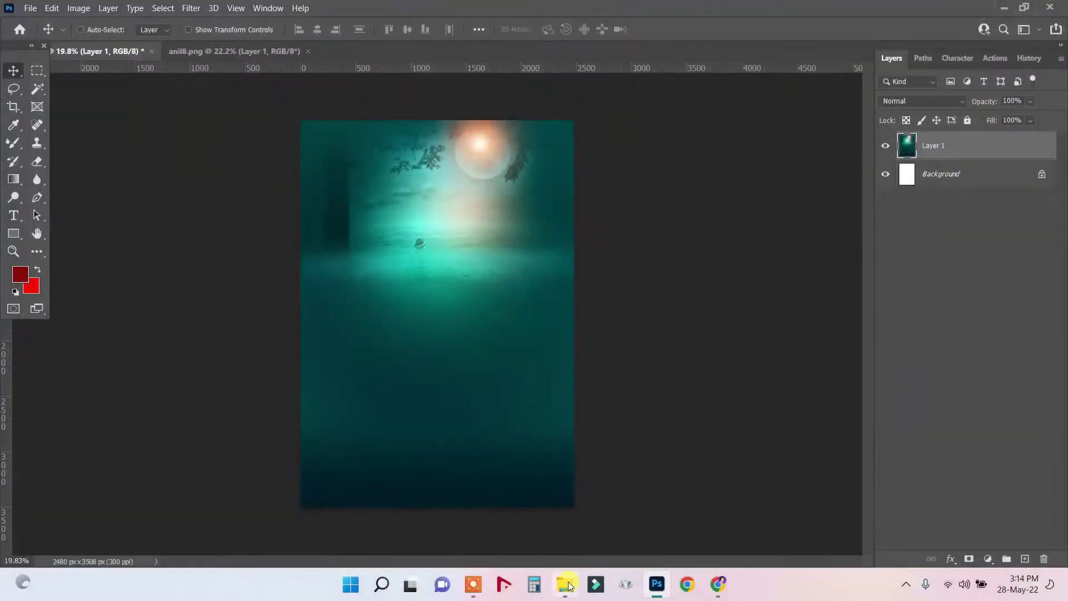
Bring the tempu wala poster image from the photo folder into Photoshop.
{"action": "left_click", "coordinate": [568, 585]}
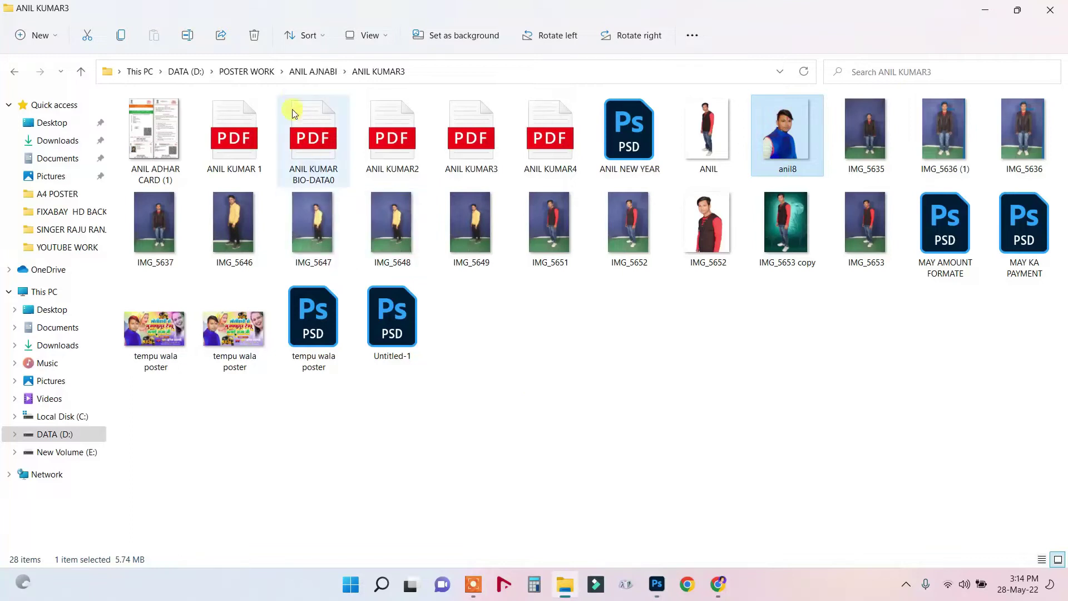
{"action": "left_click", "coordinate": [188, 327]}
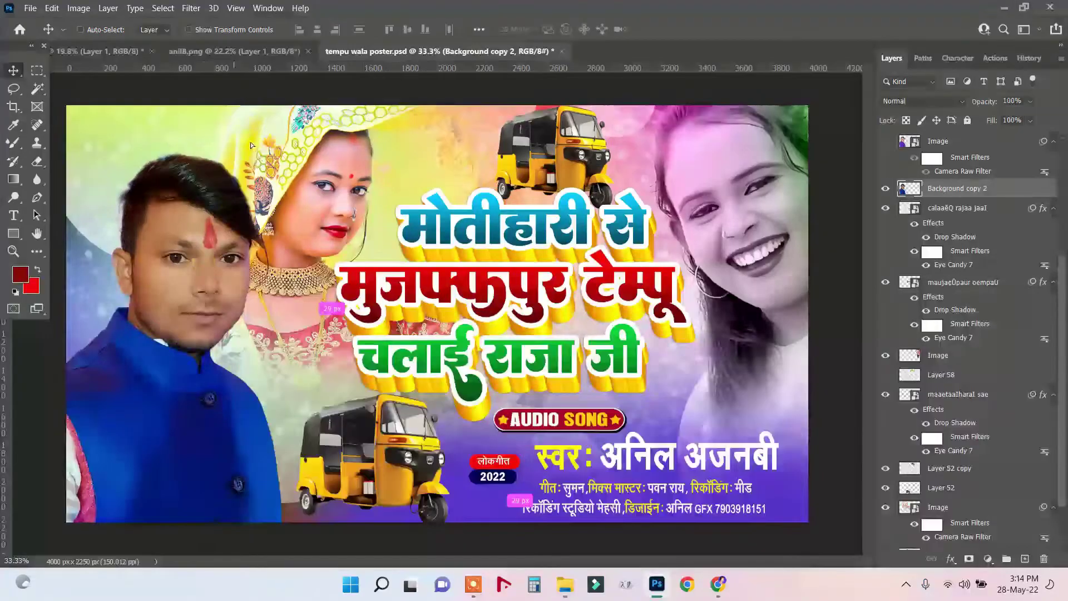
{"action": "left_click_drag", "start_coordinate": [250, 143], "coordinate": [187, 55]}
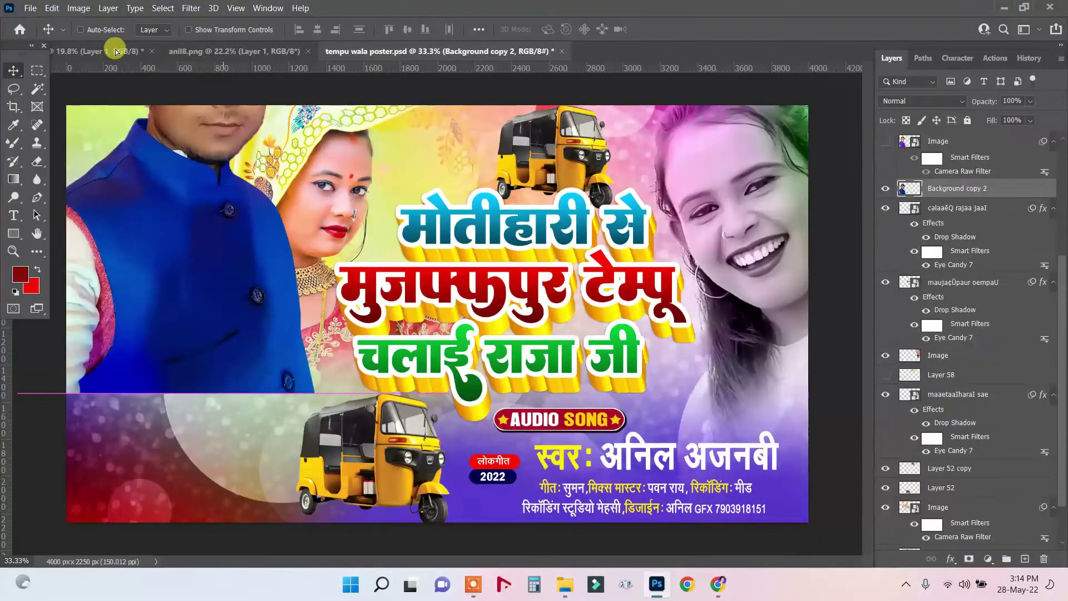
Drop the man cut-out onto the teal poster and shift it down and left.
{"action": "left_click", "coordinate": [116, 51]}
{"action": "left_click_drag", "start_coordinate": [467, 305], "coordinate": [468, 306]}
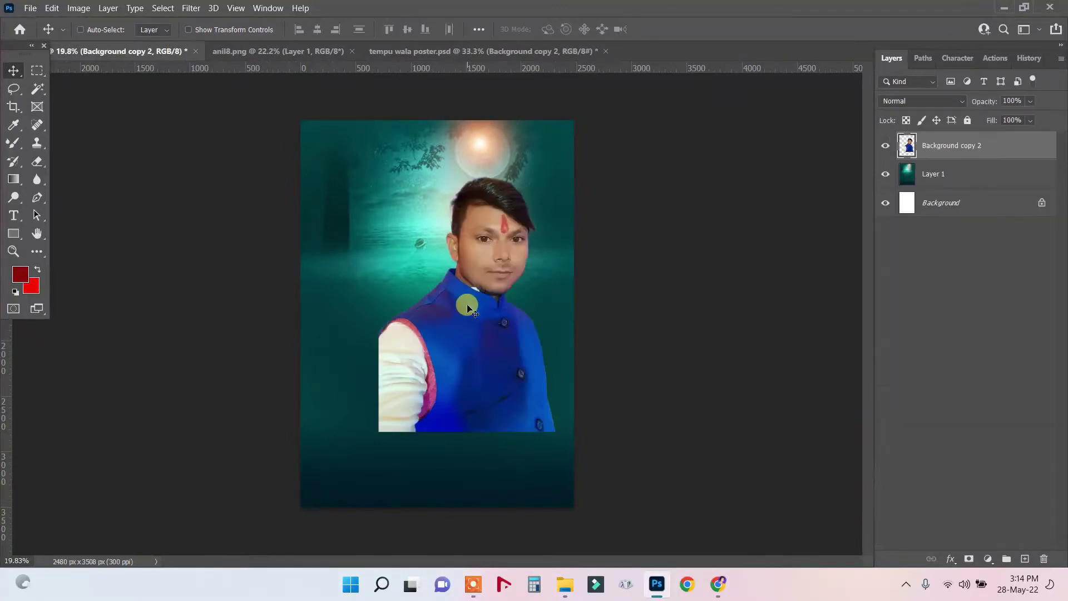
{"action": "left_click_drag", "start_coordinate": [489, 238], "coordinate": [412, 255]}
{"action": "right_click", "coordinate": [483, 243]}
{"action": "left_click", "coordinate": [455, 246]}
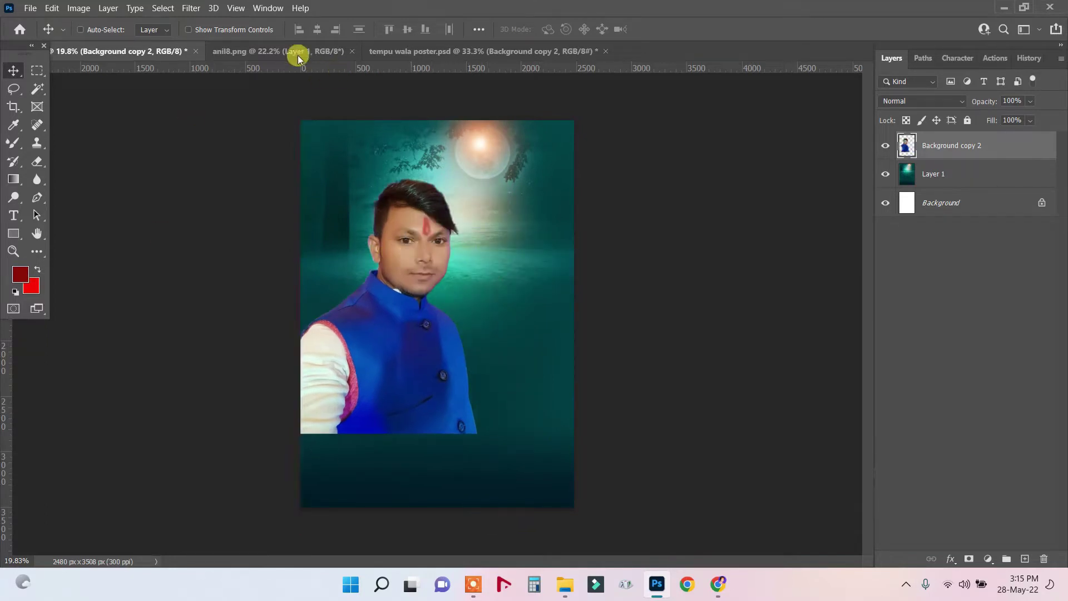
Close the portrait photo document and return to the man-on-teal poster.
{"action": "left_click", "coordinate": [330, 51]}
{"action": "left_click", "coordinate": [350, 52]}
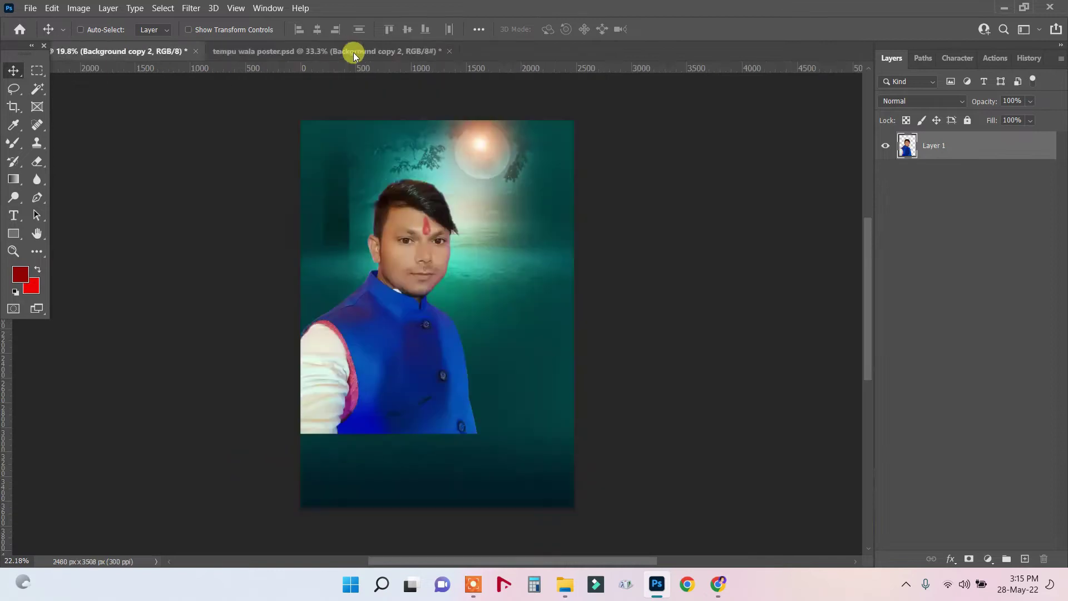
{"action": "key", "text": "ctrl+Tab"}
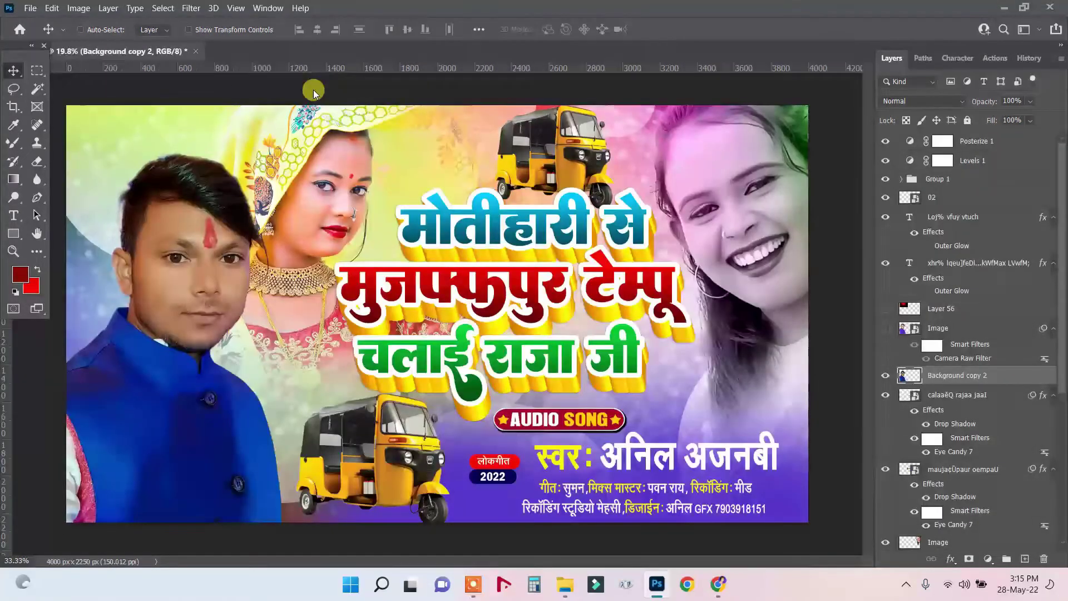
{"action": "scroll", "coordinate": [368, 138], "scroll_direction": "up", "scroll_amount": 1}
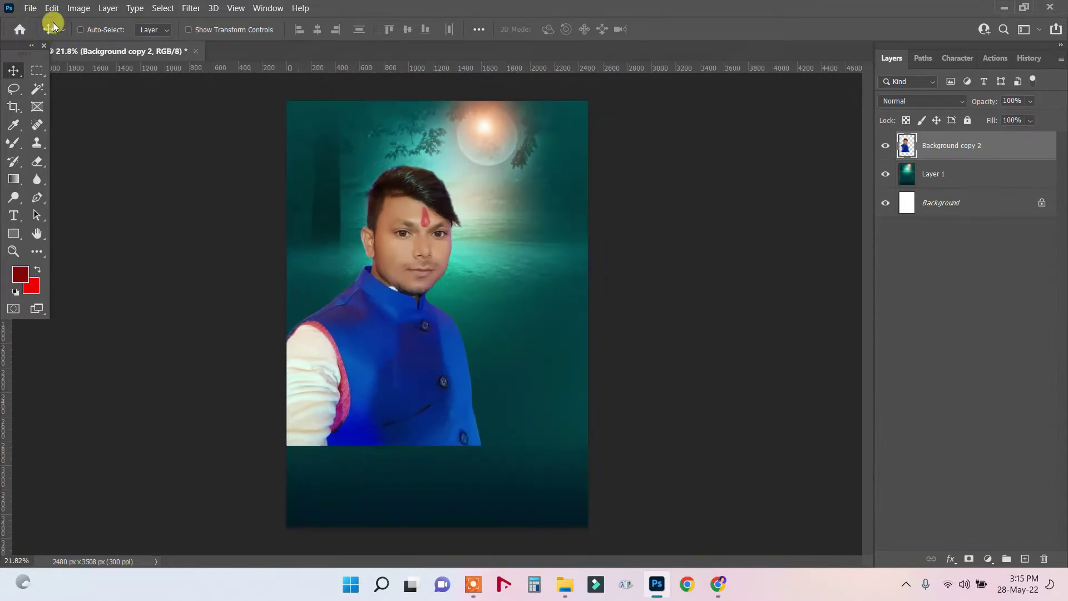
Open 3X7A9914.png, the red-veiled bride cut-out from the GIRLS folder, in Photoshop.
{"action": "left_click", "coordinate": [30, 8]}
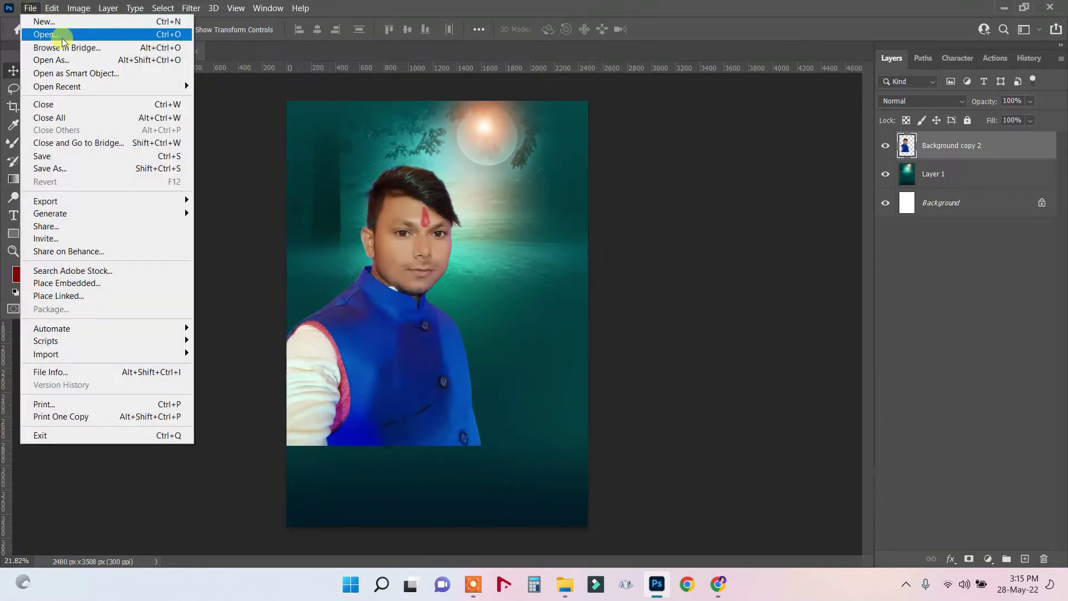
{"action": "left_click", "coordinate": [338, 4]}
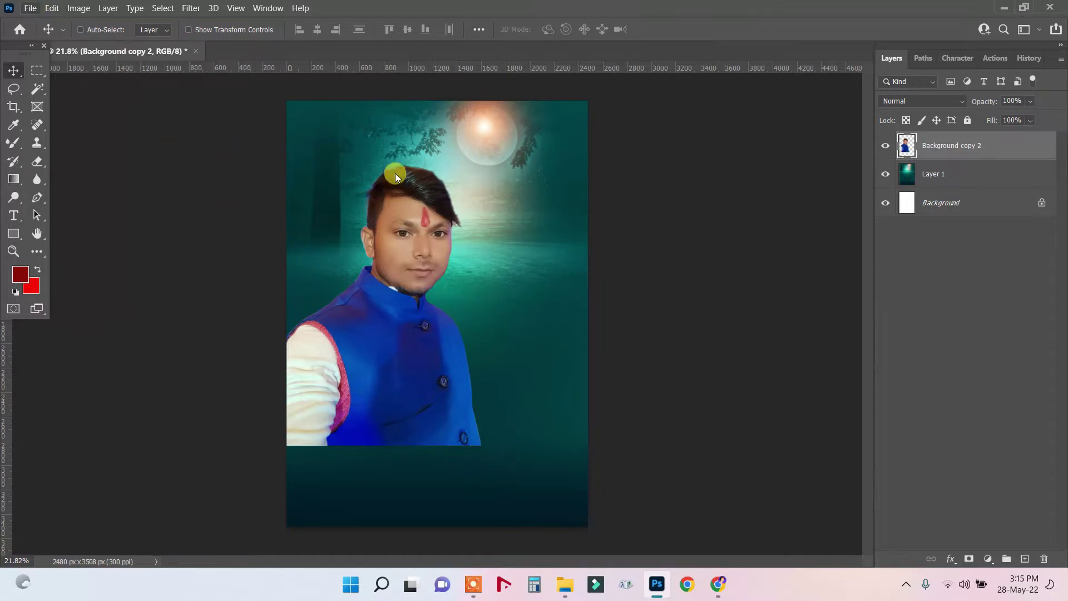
{"action": "left_click", "coordinate": [564, 584]}
{"action": "key", "text": "alt+Left"}
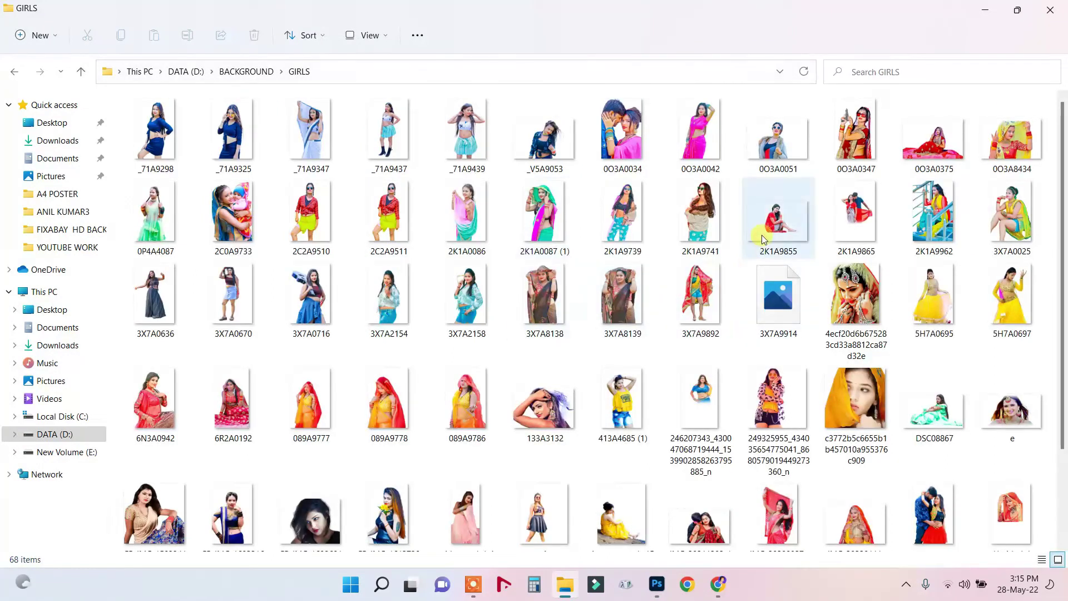
{"action": "left_click", "coordinate": [791, 310]}
{"action": "right_click", "coordinate": [791, 310]}
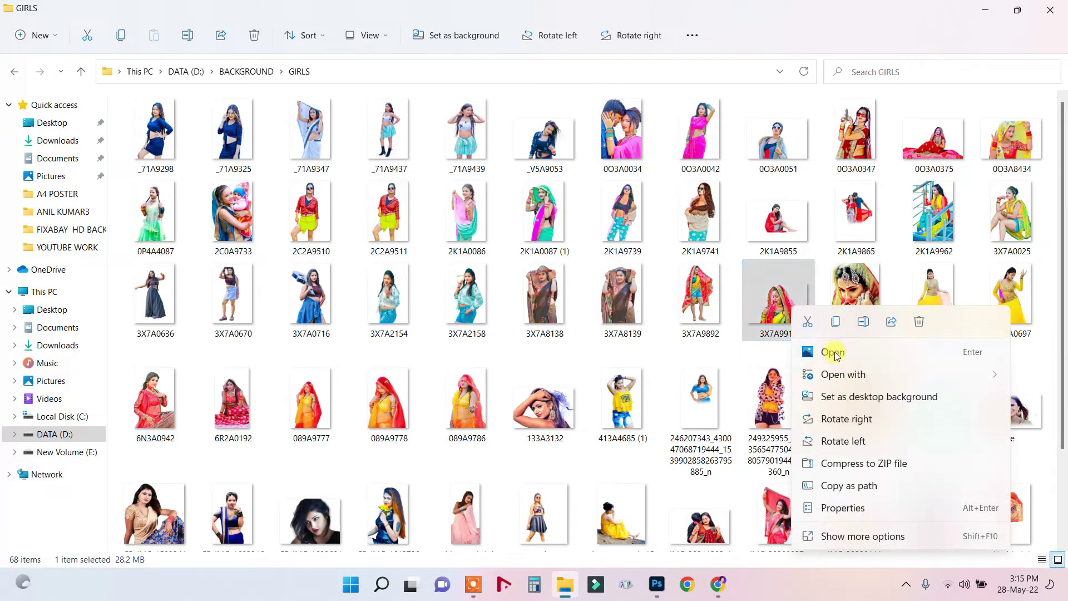
{"action": "left_click", "coordinate": [860, 377]}
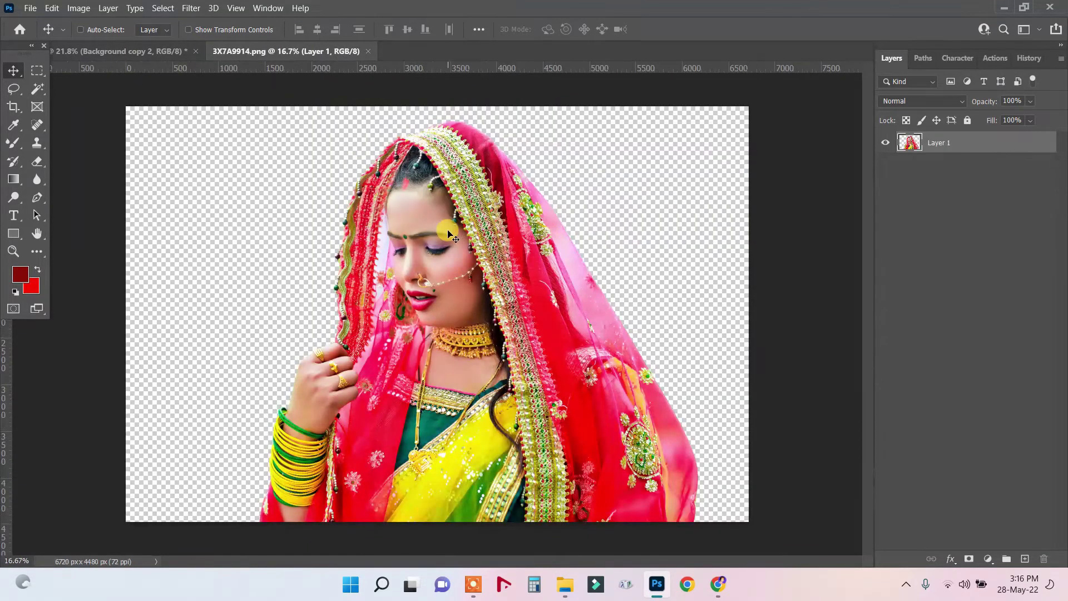
Select all of the bride image and drag it onto the poster as Layer 2.
{"action": "key", "text": "ctrl+a"}
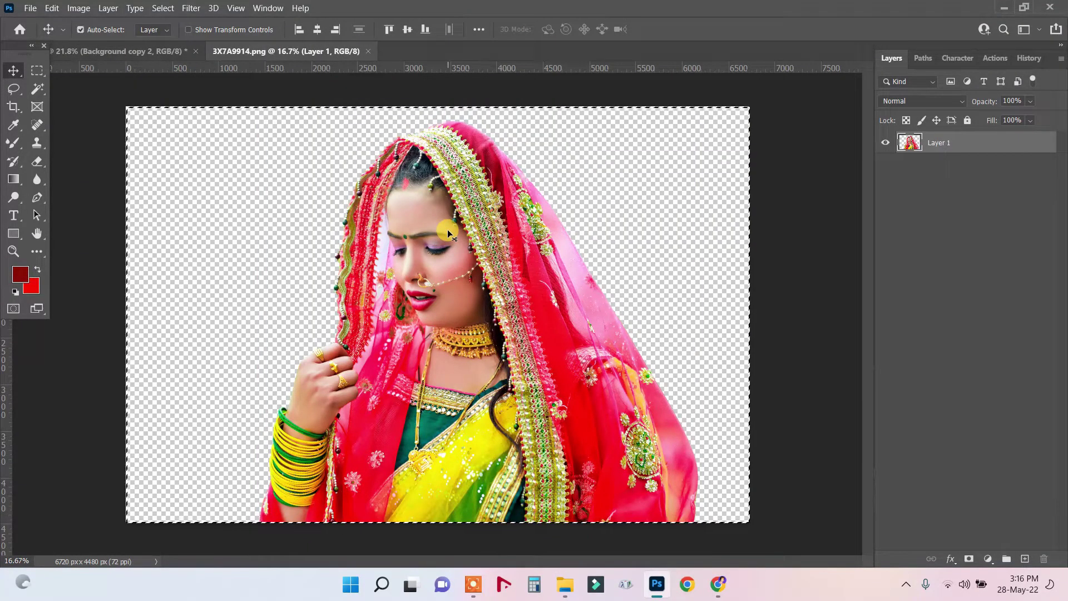
{"action": "left_click_drag", "start_coordinate": [173, 85], "coordinate": [489, 211]}
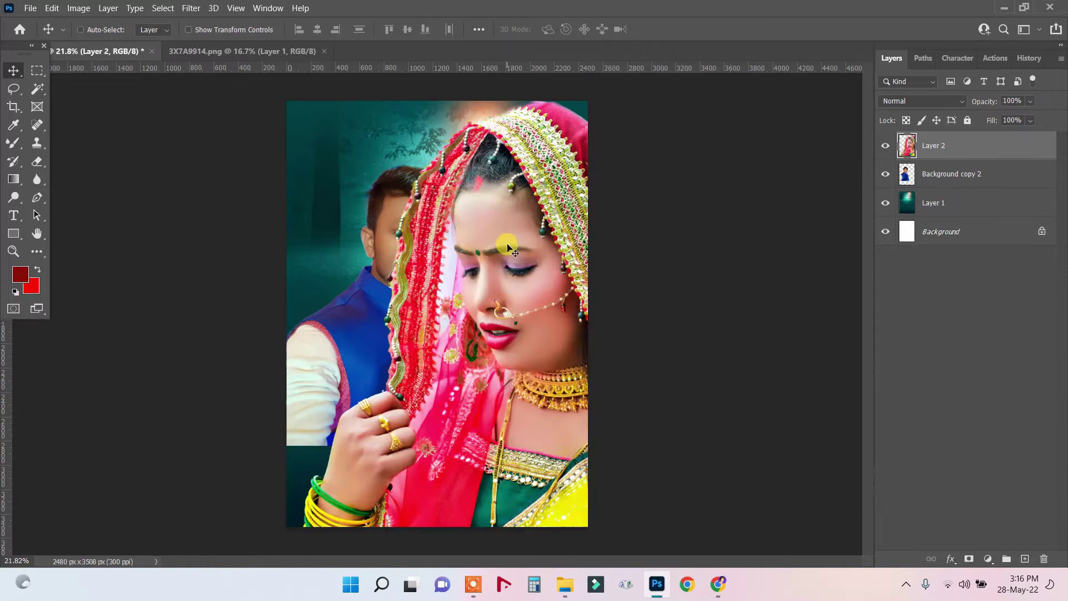
{"action": "key", "text": "ctrl"}
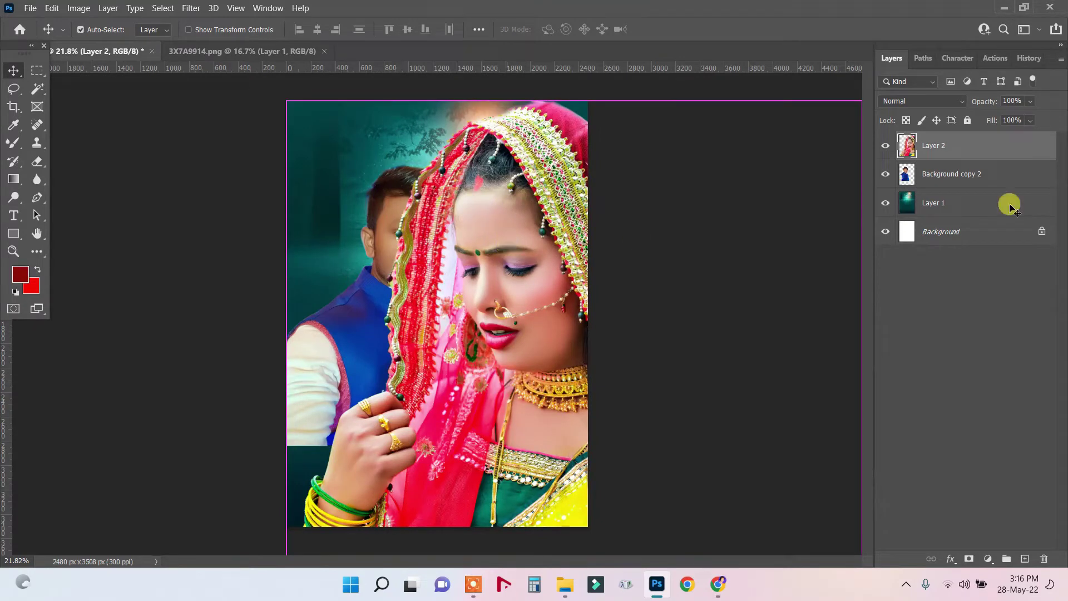
Convert the bride layer to a smart object, shrink it to about 59% and move it up.
{"action": "right_click", "coordinate": [915, 150]}
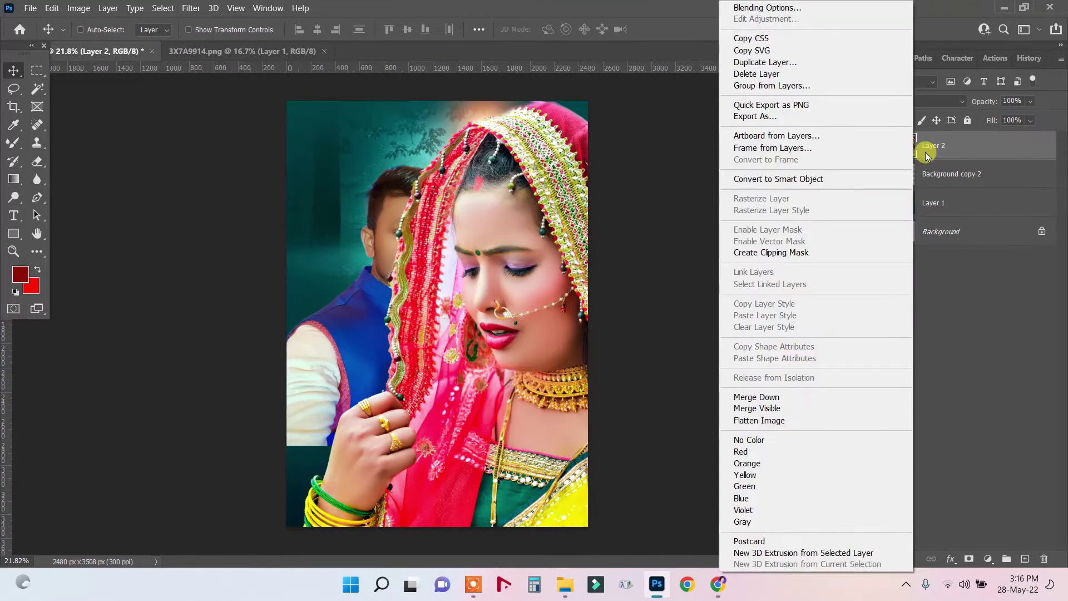
{"action": "left_click", "coordinate": [774, 179]}
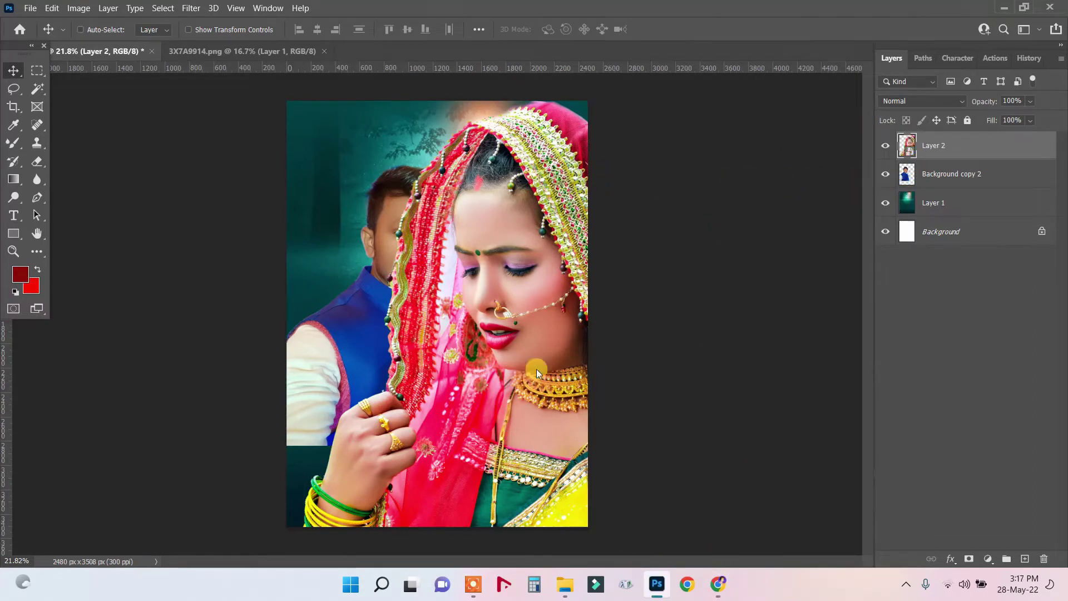
{"action": "right_click", "coordinate": [517, 189]}
{"action": "left_click", "coordinate": [524, 194]}
{"action": "key", "text": "ctrl+t"}
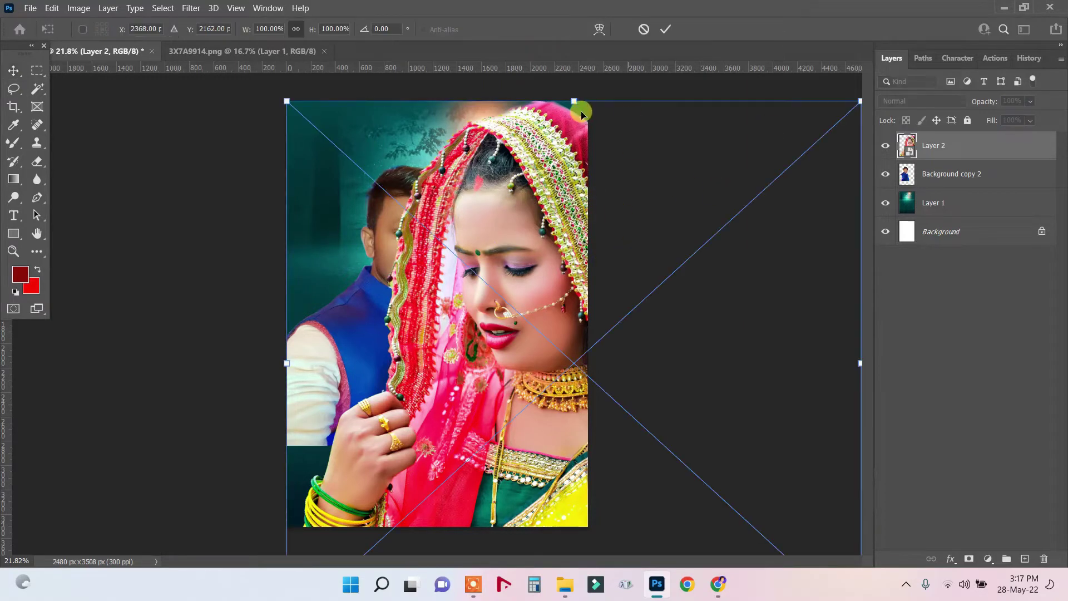
{"action": "left_click_drag", "start_coordinate": [578, 101], "coordinate": [573, 314]}
{"action": "left_click_drag", "start_coordinate": [553, 369], "coordinate": [530, 163]}
{"action": "double_click", "coordinate": [529, 183]}
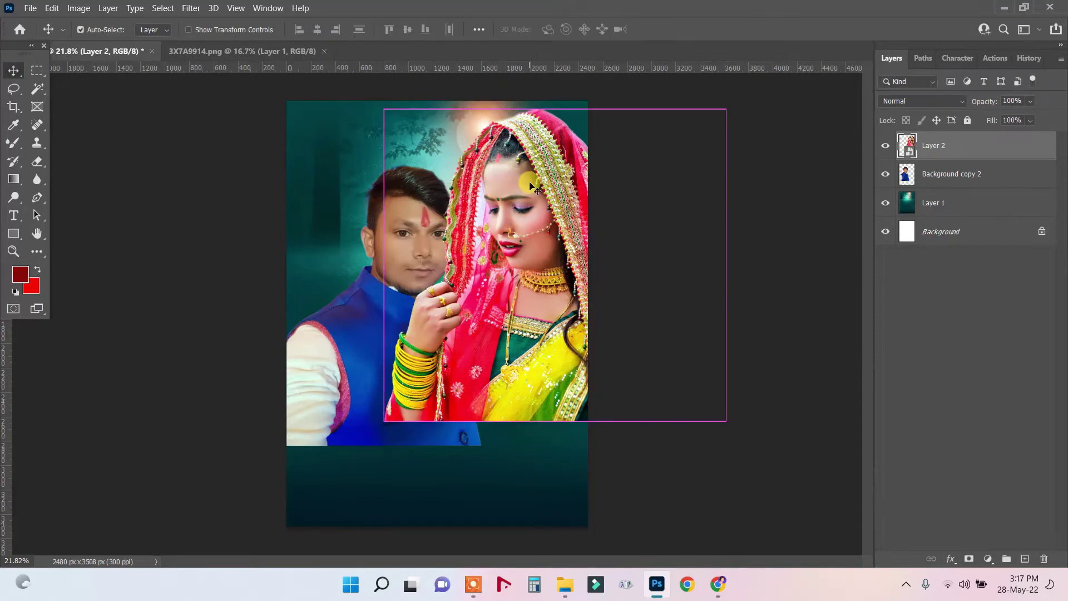
Rescale the bride to 57.88%, tilt it -14.82° and place it upper right beside the man.
{"action": "key", "text": "ctrl+t"}
{"action": "left_click_drag", "start_coordinate": [718, 425], "coordinate": [619, 288]}
{"action": "left_click_drag", "start_coordinate": [514, 222], "coordinate": [559, 205]}
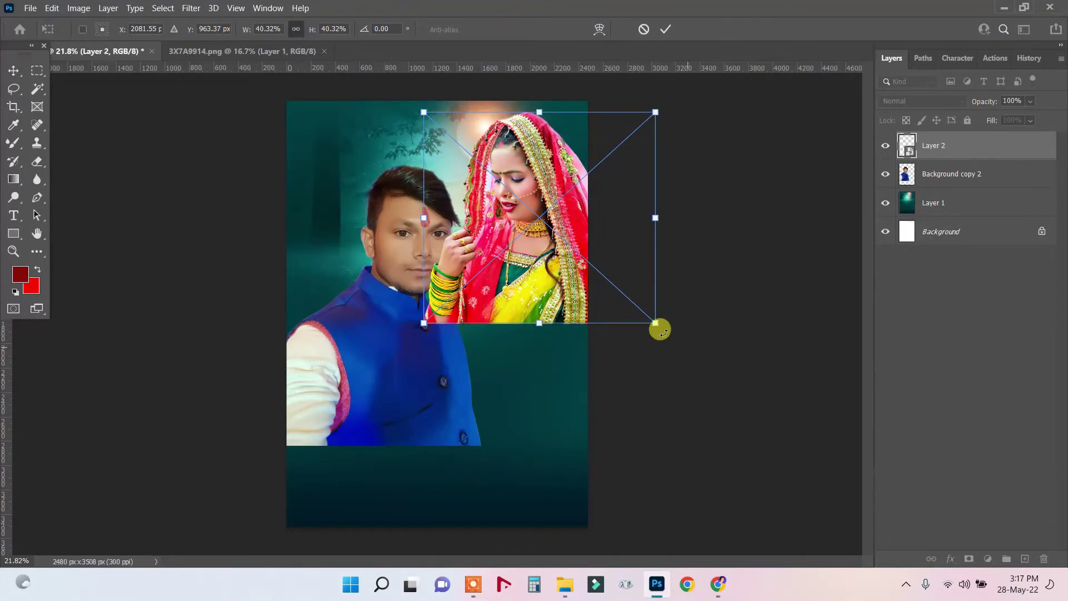
{"action": "left_click_drag", "start_coordinate": [661, 327], "coordinate": [743, 364]}
{"action": "left_click_drag", "start_coordinate": [737, 236], "coordinate": [732, 186]}
{"action": "left_click_drag", "start_coordinate": [547, 174], "coordinate": [545, 154]}
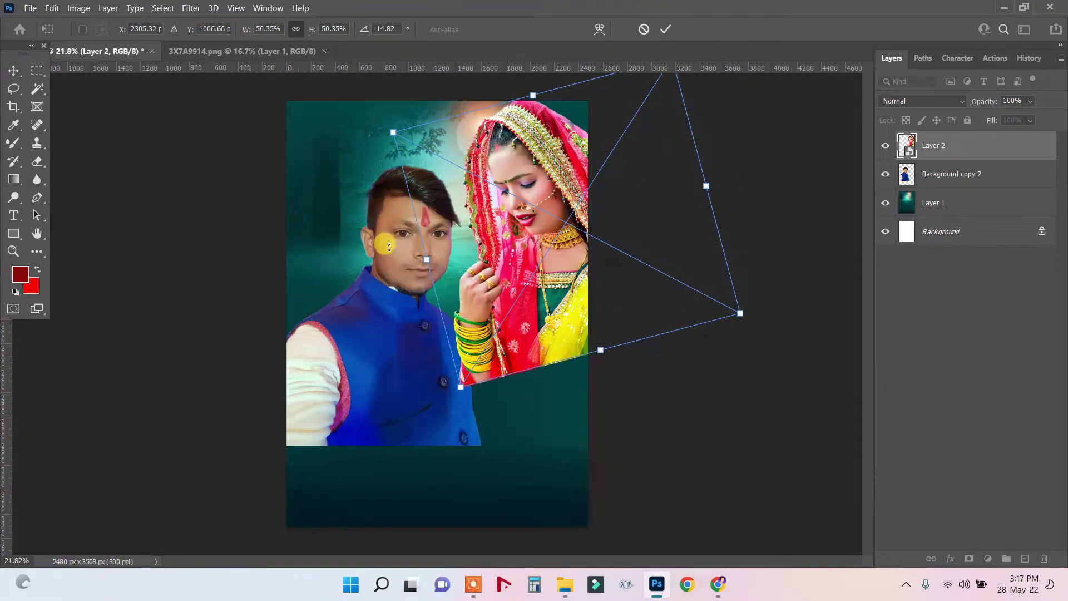
{"action": "left_click_drag", "start_coordinate": [411, 262], "coordinate": [369, 272]}
{"action": "left_click_drag", "start_coordinate": [556, 173], "coordinate": [576, 153]}
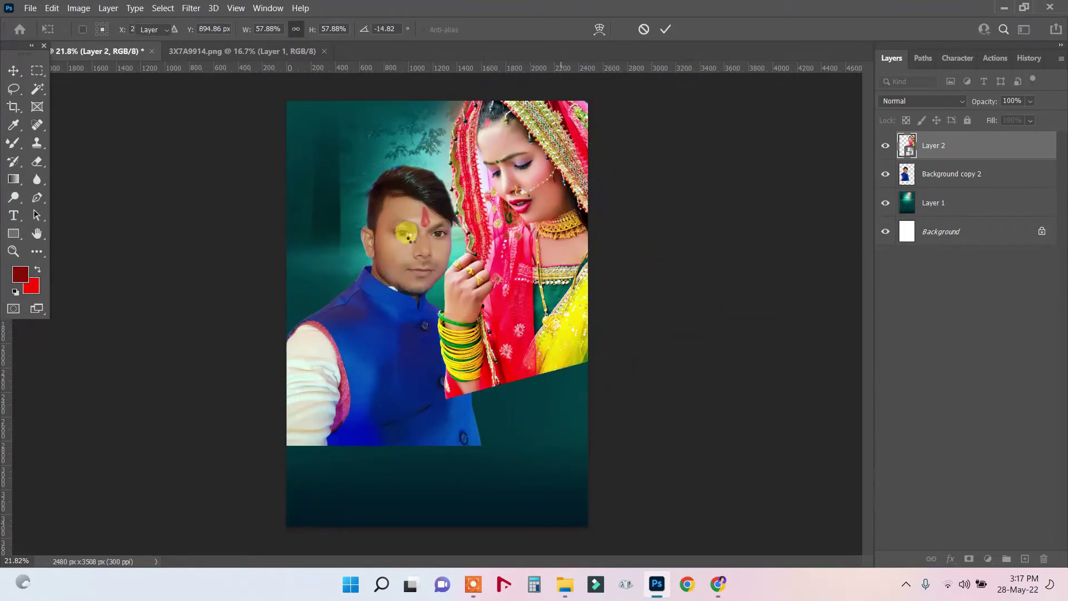
{"action": "key", "text": "Return"}
Move the man up and left on the poster, then nudge him slightly back.
{"action": "right_click", "coordinate": [410, 240]}
{"action": "left_click", "coordinate": [439, 246]}
{"action": "left_click_drag", "start_coordinate": [409, 241], "coordinate": [371, 205]}
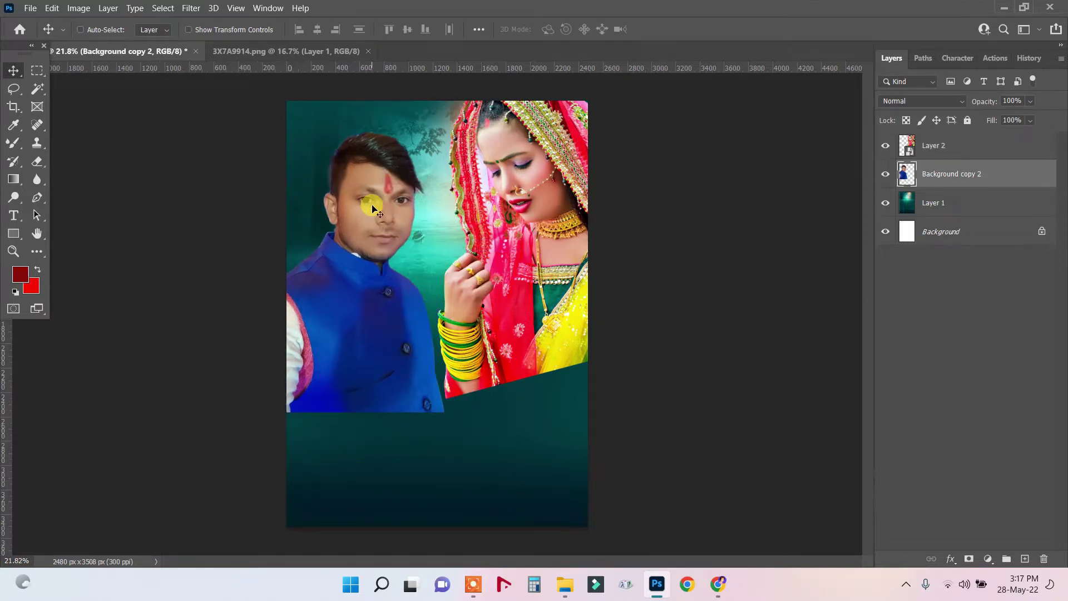
{"action": "right_click", "coordinate": [359, 193]}
{"action": "left_click", "coordinate": [411, 200]}
{"action": "left_click_drag", "start_coordinate": [372, 201], "coordinate": [386, 207]}
Rasterize the bride layer and softly erase the lower right of her sari.
{"action": "right_click", "coordinate": [534, 243]}
{"action": "left_click", "coordinate": [549, 248]}
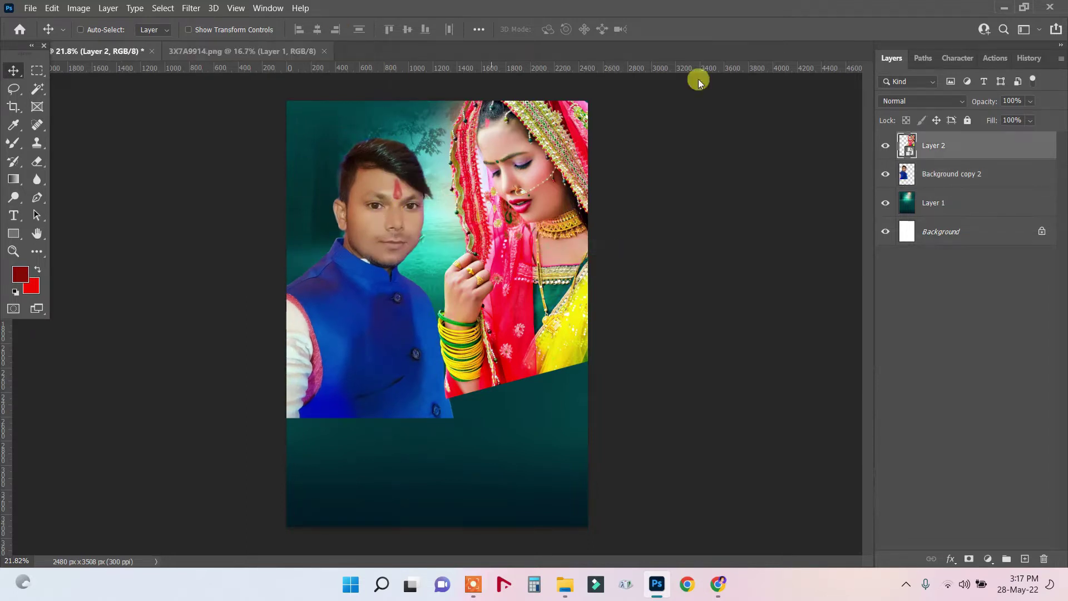
{"action": "left_click", "coordinate": [37, 166]}
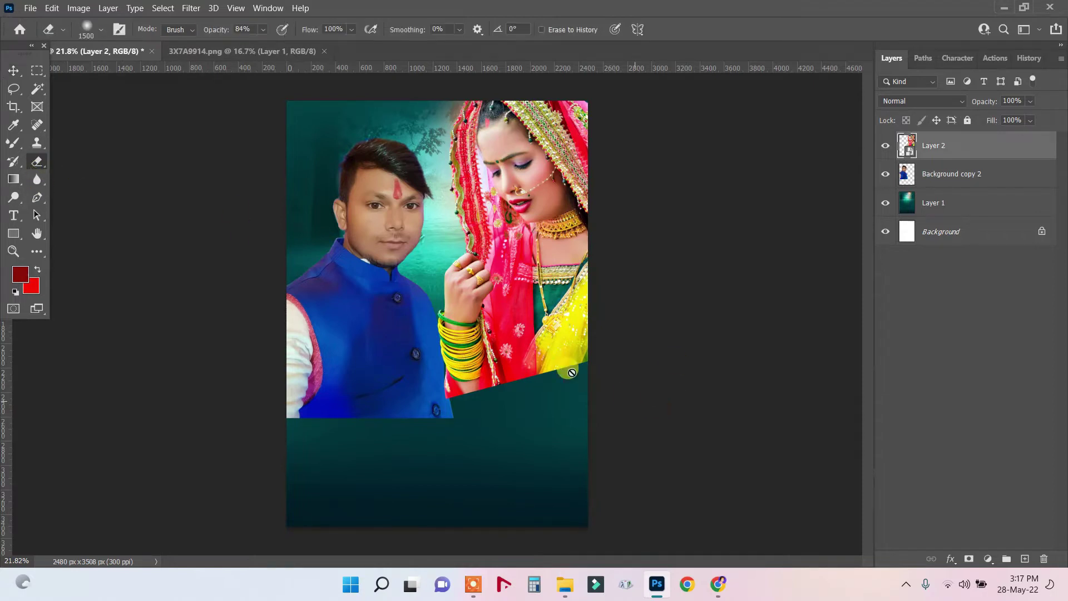
{"action": "left_click", "coordinate": [548, 335]}
{"action": "left_click", "coordinate": [543, 236]}
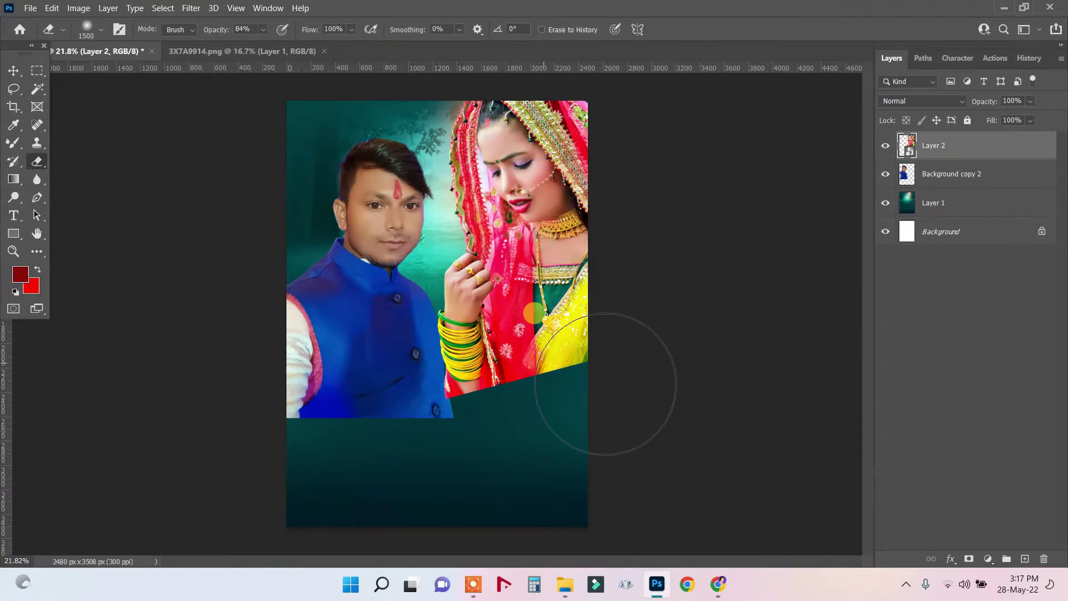
{"action": "mouse_move", "coordinate": [582, 410]}
{"action": "left_mouse_down"}
{"action": "mouse_move", "coordinate": [618, 416]}
{"action": "mouse_move", "coordinate": [549, 444]}
{"action": "mouse_move", "coordinate": [480, 443]}
{"action": "mouse_move", "coordinate": [498, 456]}
{"action": "mouse_move", "coordinate": [588, 421]}
{"action": "mouse_move", "coordinate": [527, 442]}
{"action": "mouse_move", "coordinate": [583, 412]}
{"action": "mouse_move", "coordinate": [434, 447]}
{"action": "mouse_move", "coordinate": [416, 436]}
{"action": "mouse_move", "coordinate": [447, 438]}
{"action": "mouse_move", "coordinate": [427, 446]}
{"action": "mouse_move", "coordinate": [509, 430]}
{"action": "mouse_move", "coordinate": [452, 434]}
{"action": "left_mouse_up"}
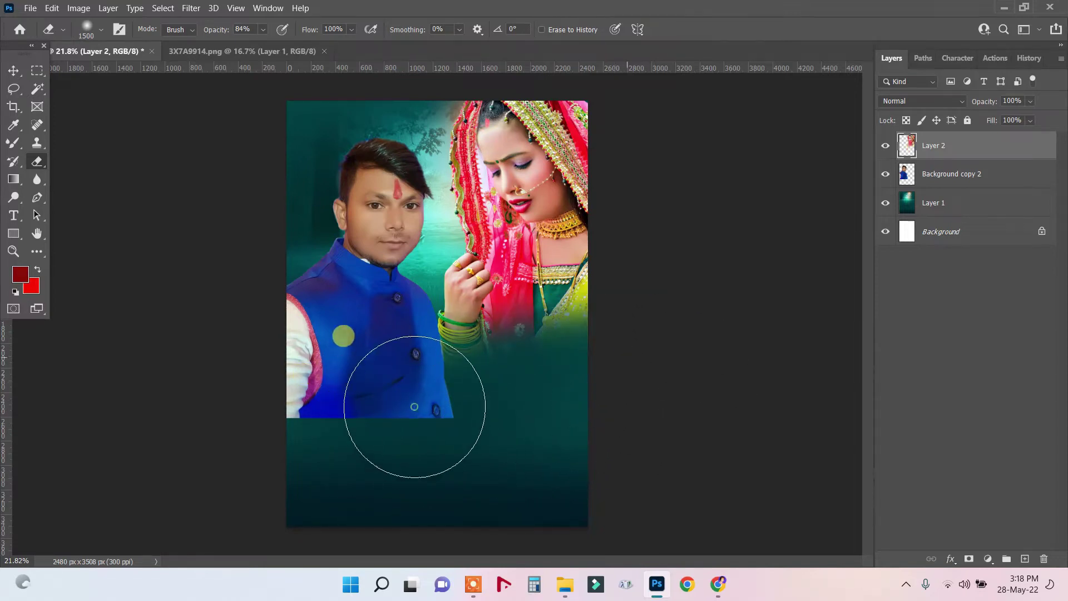
Soften the hard bottom edge of the man's jacket with the Eraser.
{"action": "left_click", "coordinate": [14, 70]}
{"action": "left_click", "coordinate": [408, 302]}
{"action": "left_click", "coordinate": [407, 302], "text": "ctrl"}
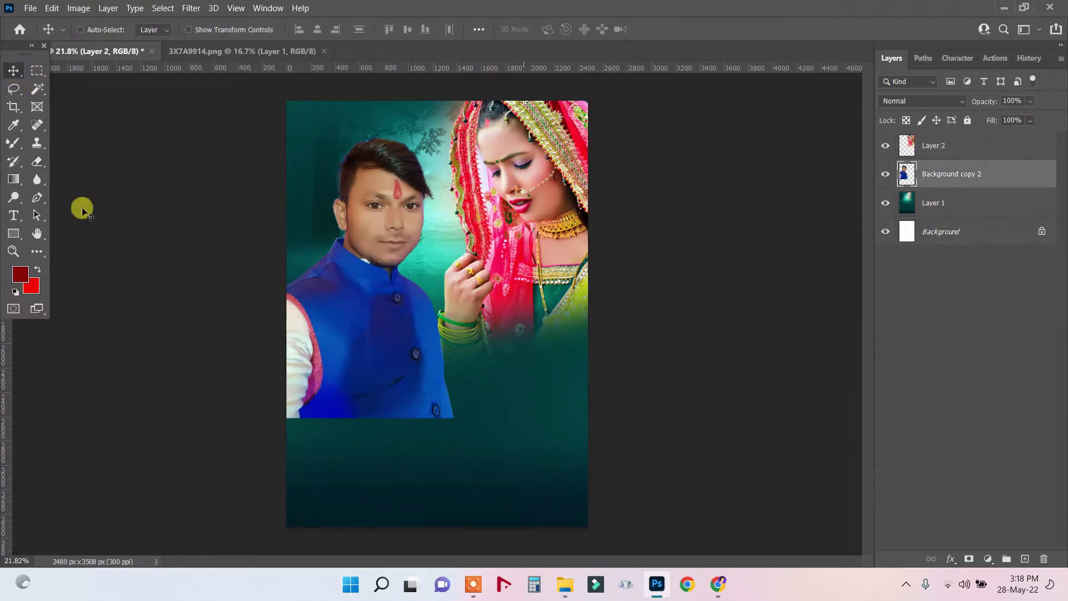
{"action": "key", "text": "e"}
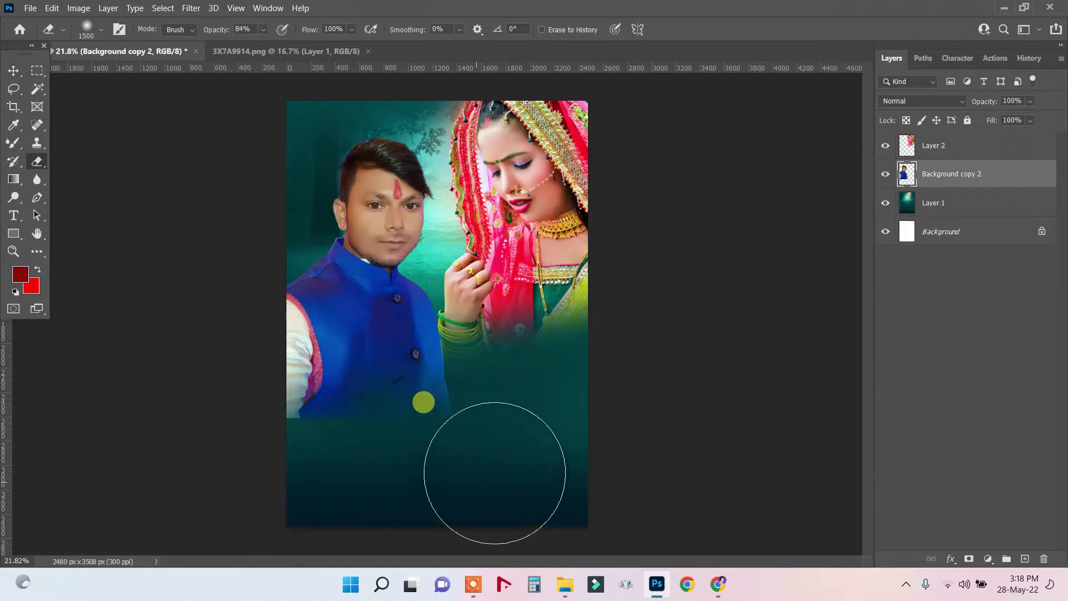
{"action": "mouse_move", "coordinate": [503, 451]}
{"action": "left_mouse_down"}
{"action": "mouse_move", "coordinate": [486, 415]}
{"action": "mouse_move", "coordinate": [251, 482]}
{"action": "mouse_move", "coordinate": [272, 468]}
{"action": "mouse_move", "coordinate": [322, 479]}
{"action": "left_mouse_up"}
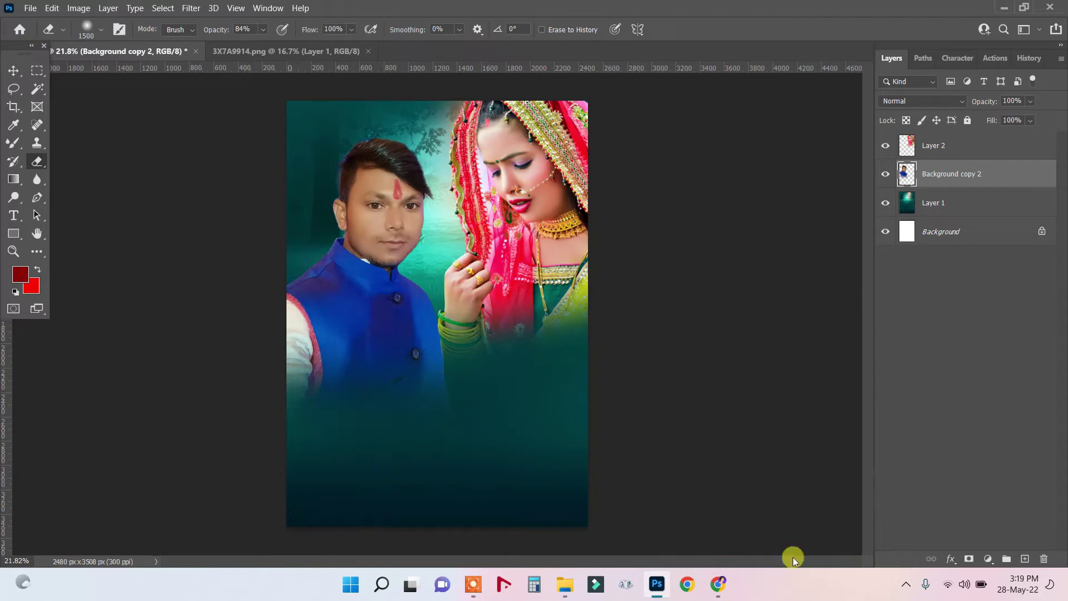
Try tilting the bride about 7 degrees, cancel it, and raise the man about 23 px.
{"action": "key", "text": "v"}
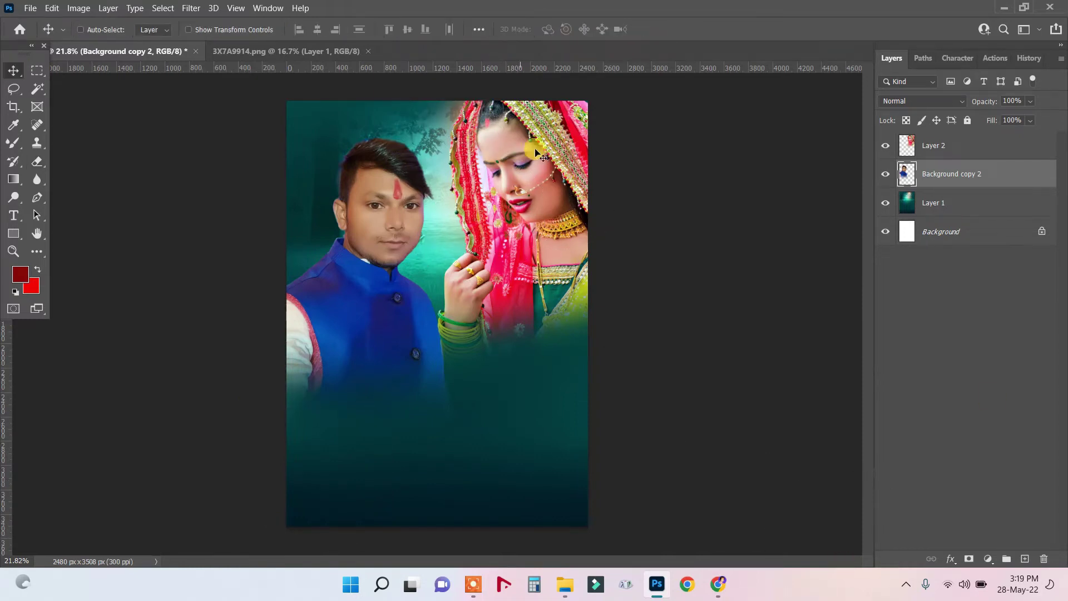
{"action": "left_click", "coordinate": [578, 172]}
{"action": "key", "text": "ctrl+t"}
{"action": "left_click_drag", "start_coordinate": [803, 193], "coordinate": [808, 156]}
{"action": "key", "text": "Escape"}
{"action": "right_click", "coordinate": [381, 217]}
{"action": "left_click", "coordinate": [422, 215]}
{"action": "left_click_drag", "start_coordinate": [382, 217], "coordinate": [384, 204]}
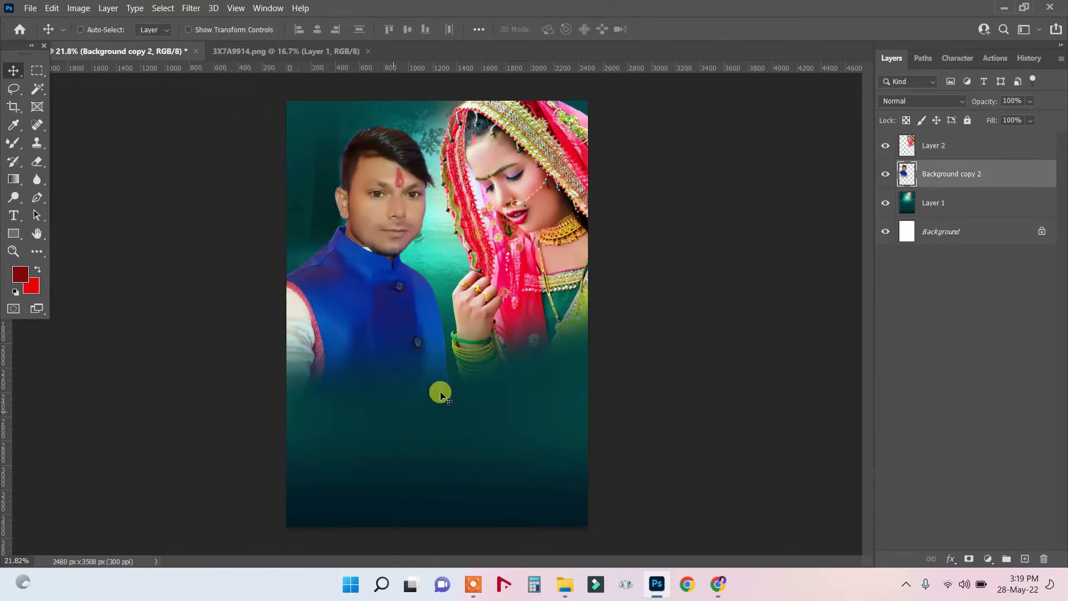
Close the separate 3X7A9914 bride document and bring up the Open dialog with Ctrl+O.
{"action": "left_click_drag", "start_coordinate": [236, 56], "coordinate": [99, 49]}
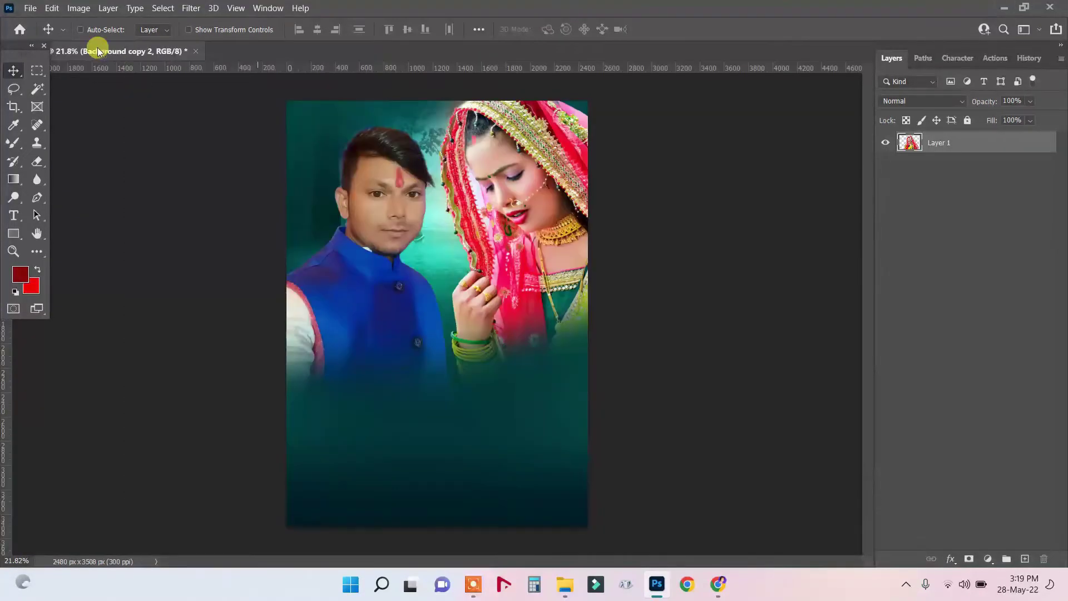
{"action": "left_click", "coordinate": [30, 8]}
{"action": "key", "text": "Escape"}
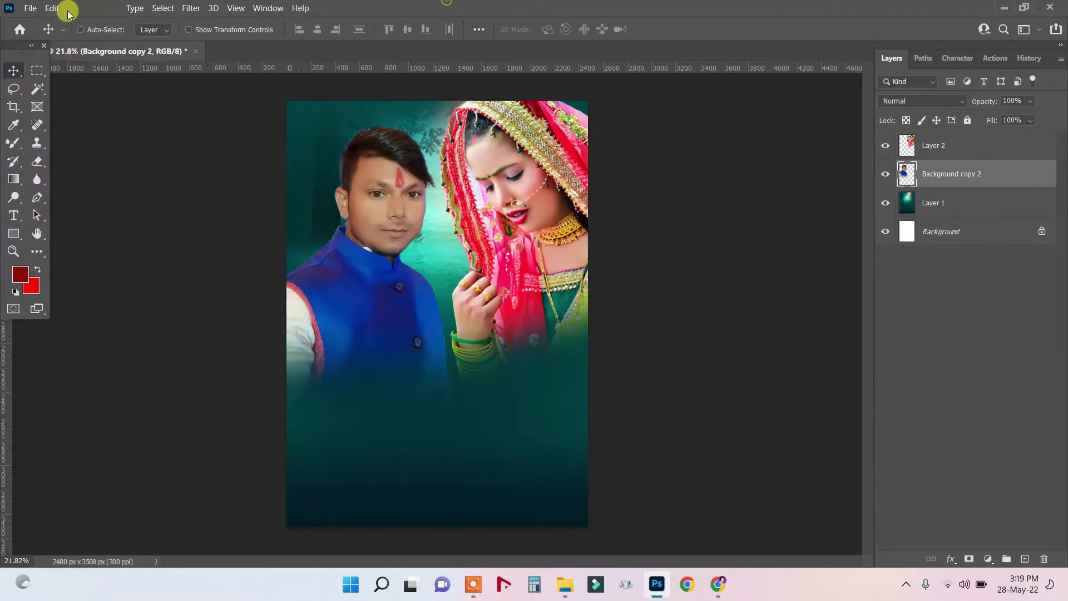
{"action": "left_click", "coordinate": [30, 7]}
{"action": "left_click", "coordinate": [611, 511]}
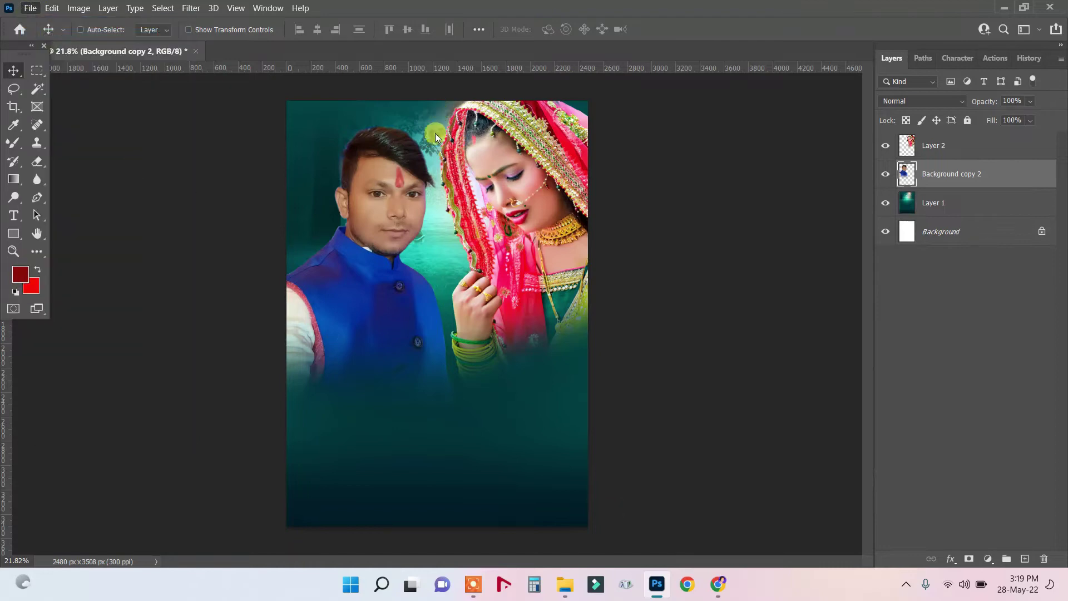
{"action": "key", "text": "ctrl+o"}
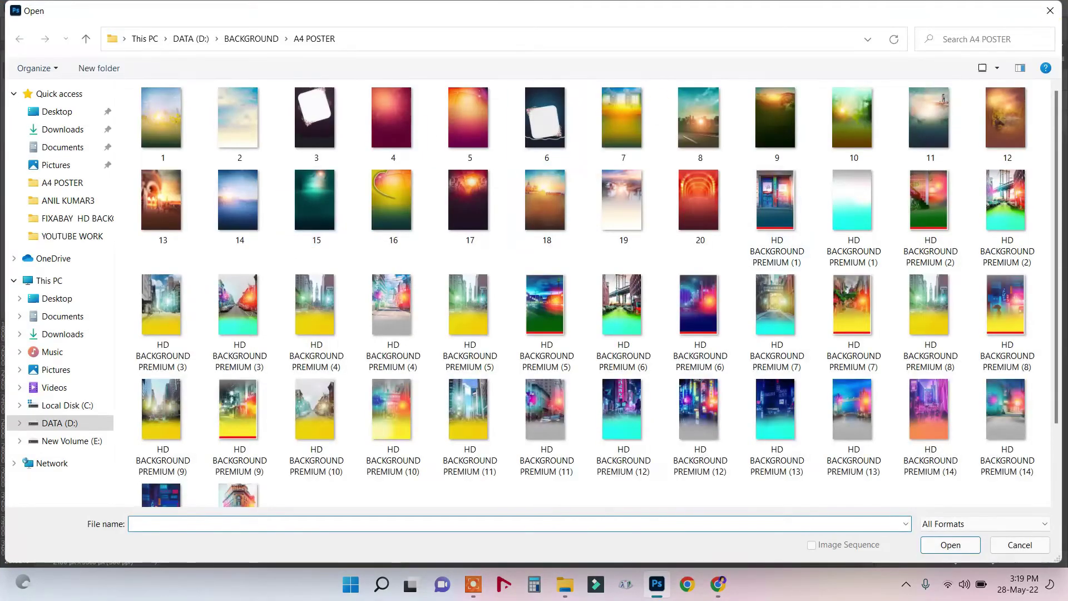
Cancel the Open dialog and browse File Explorer to DATA (D:) > POSTER WORK > AJAY MUSIC.
{"action": "left_click", "coordinate": [1049, 11]}
{"action": "left_click", "coordinate": [567, 596]}
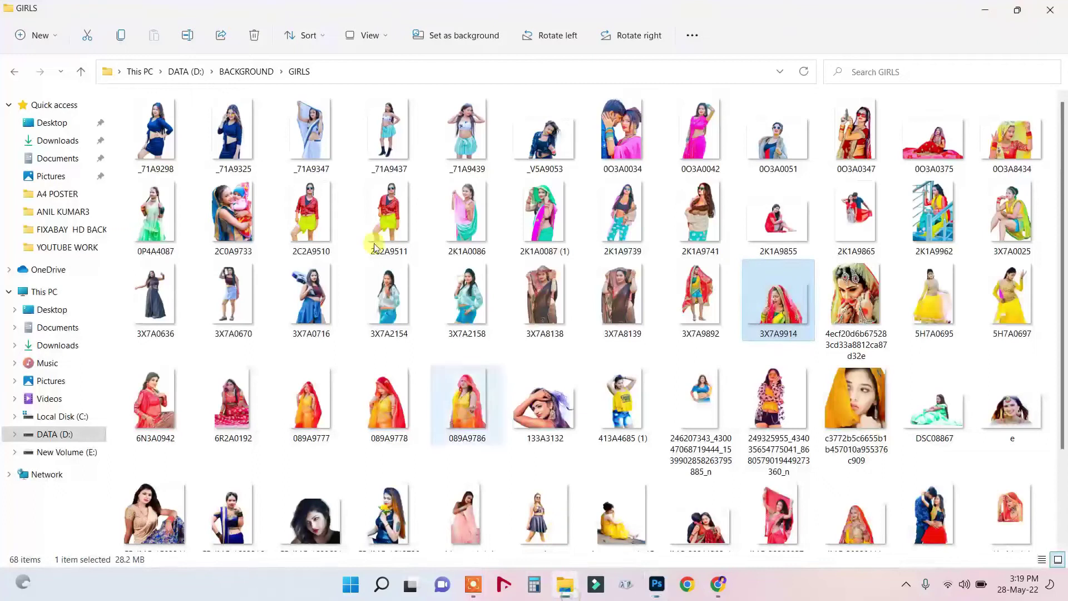
{"action": "left_click", "coordinate": [207, 72]}
{"action": "left_click", "coordinate": [198, 71]}
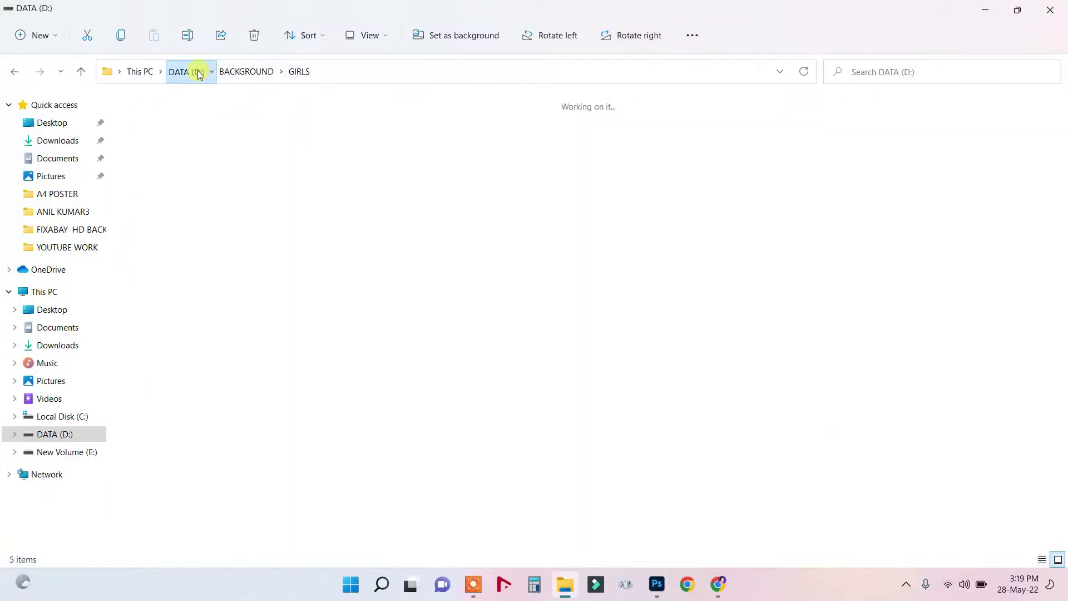
{"action": "double_click", "coordinate": [237, 164]}
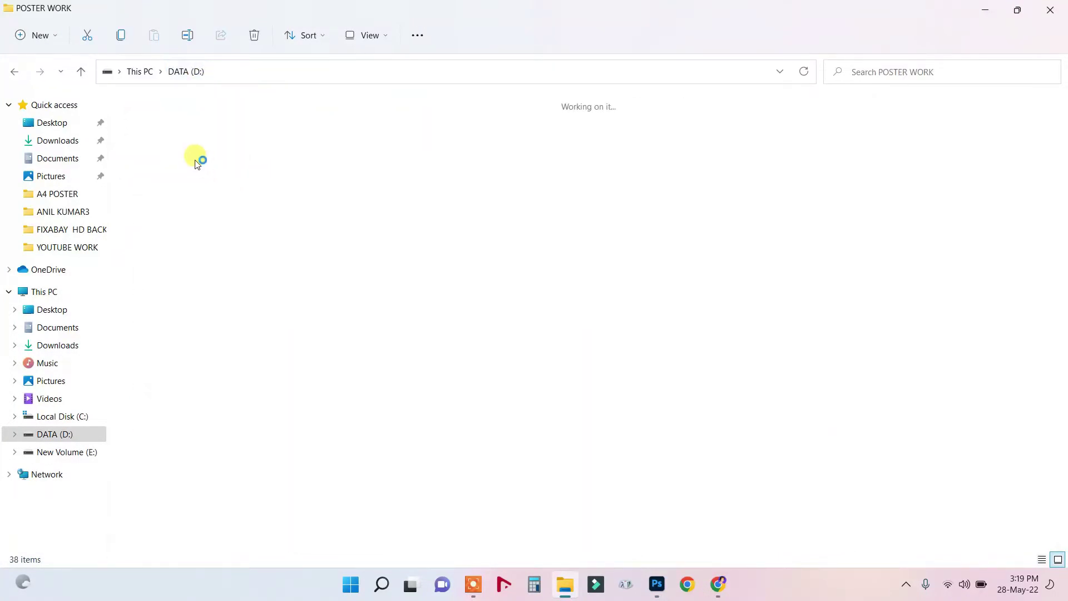
{"action": "left_click", "coordinate": [234, 147]}
{"action": "double_click", "coordinate": [148, 146]}
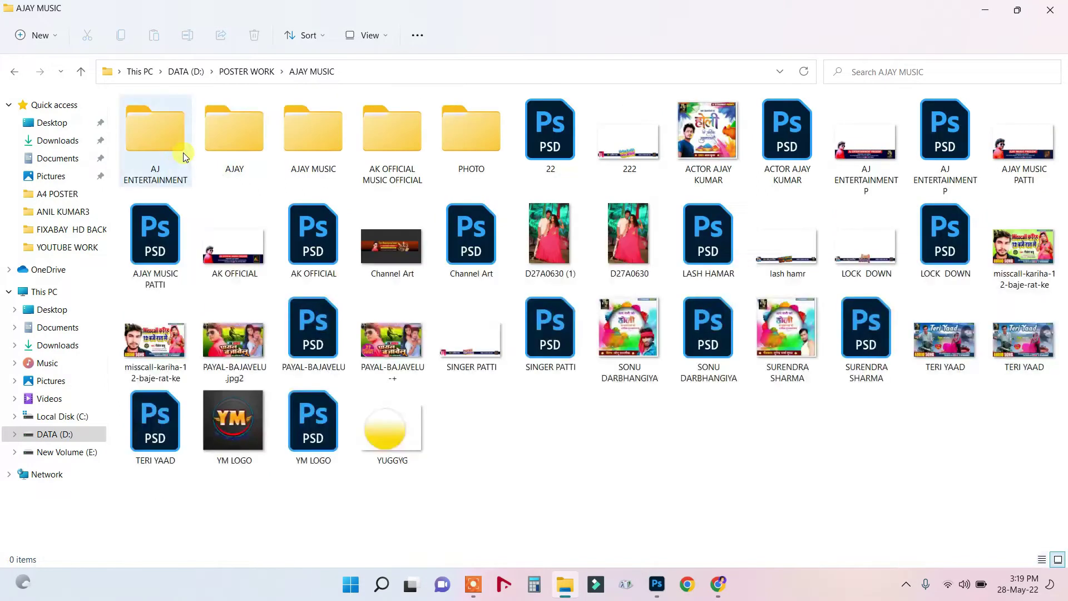
Open the PAYAL-BAJAVELU Photoshop file from the AJAY MUSIC folder.
{"action": "double_click", "coordinate": [173, 156]}
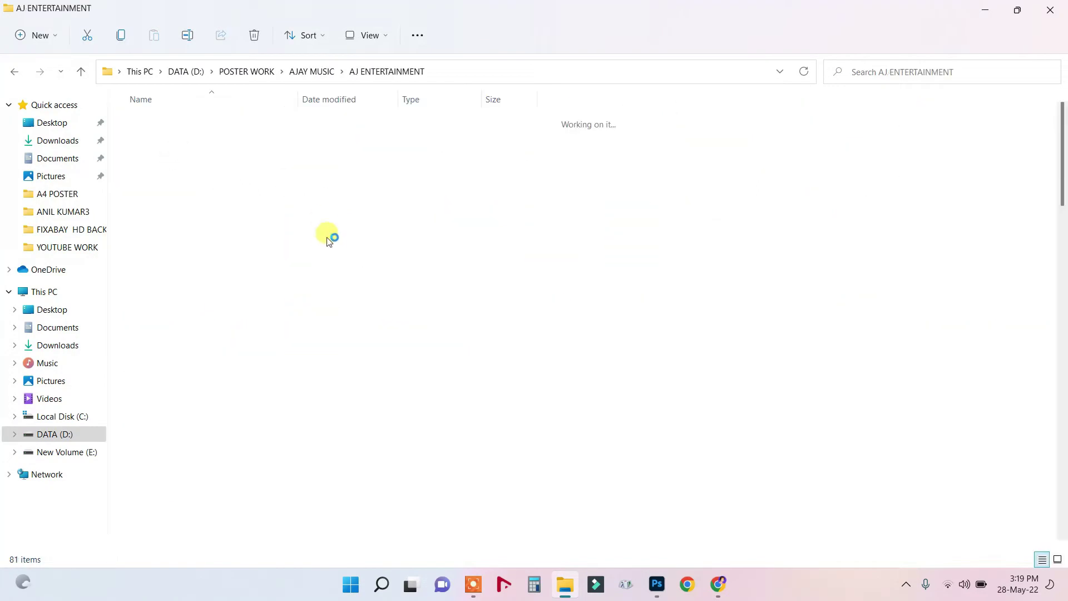
{"action": "left_click", "coordinate": [18, 71]}
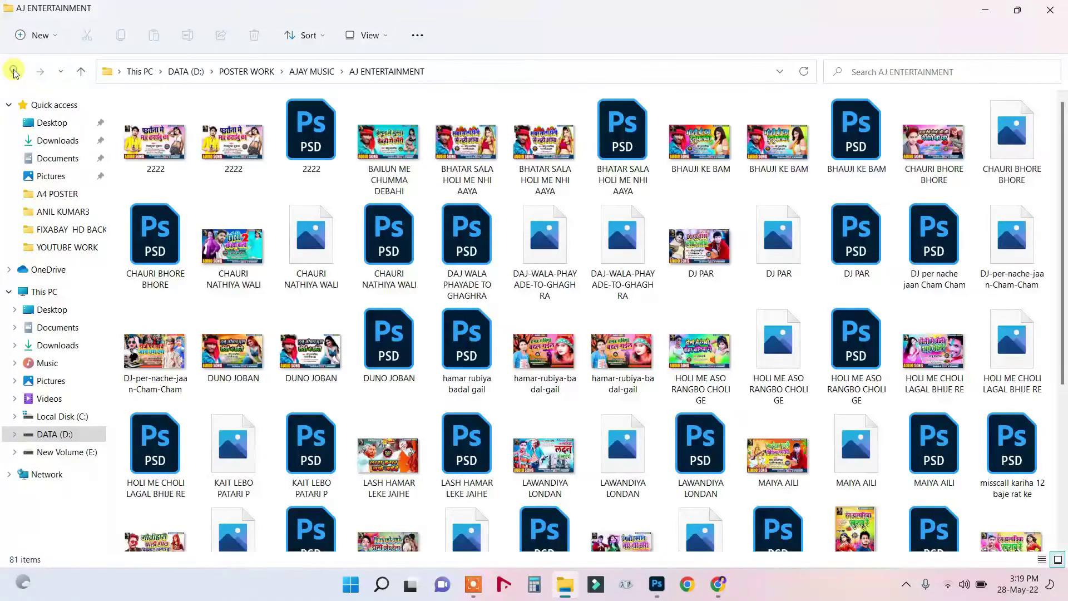
{"action": "left_click", "coordinate": [212, 349]}
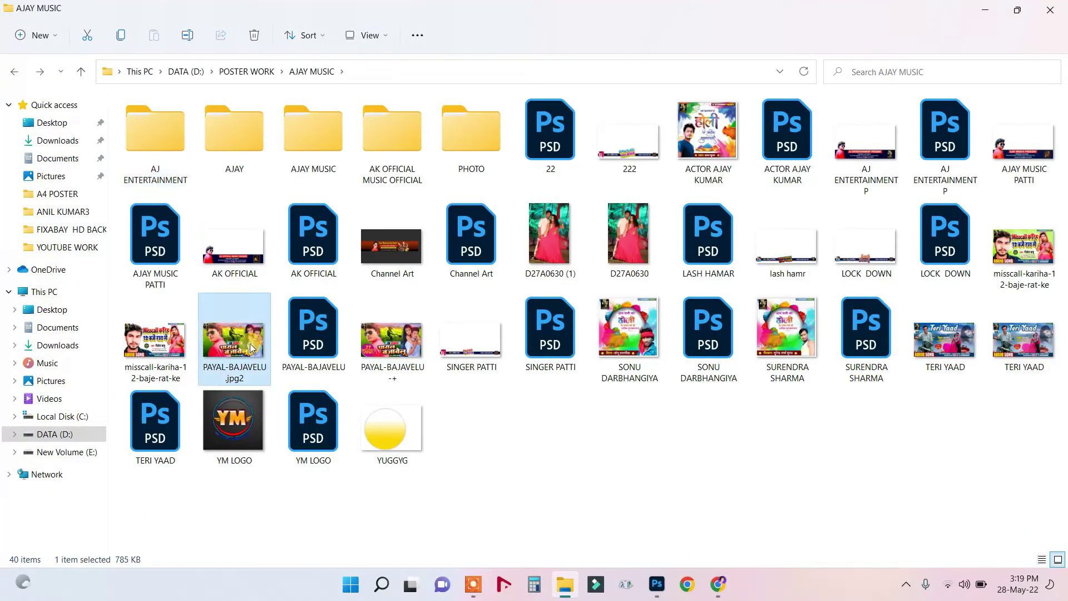
{"action": "left_click", "coordinate": [325, 343]}
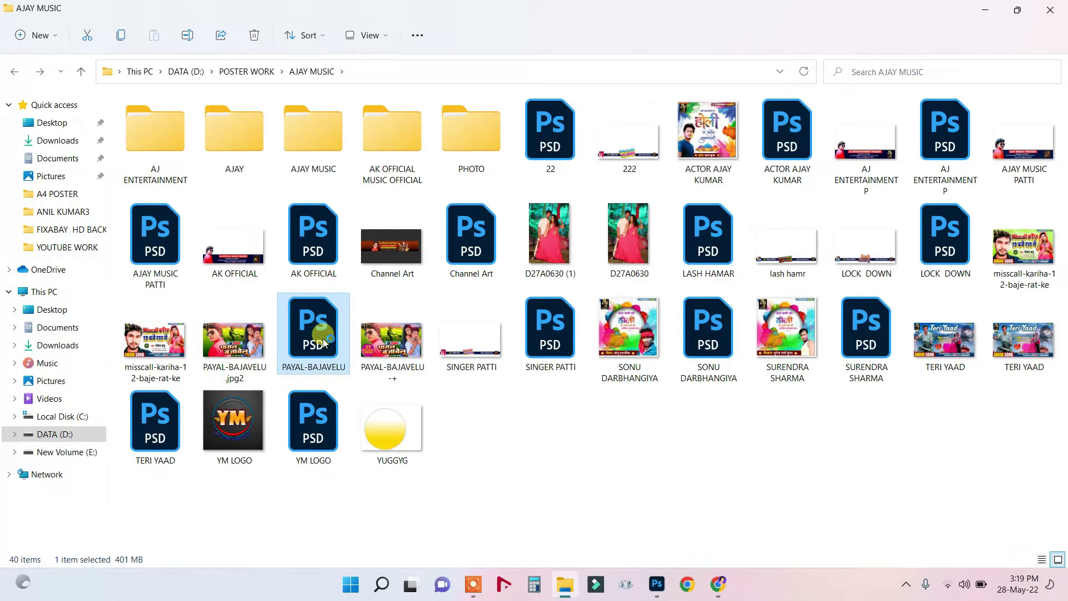
{"action": "double_click", "coordinate": [323, 338]}
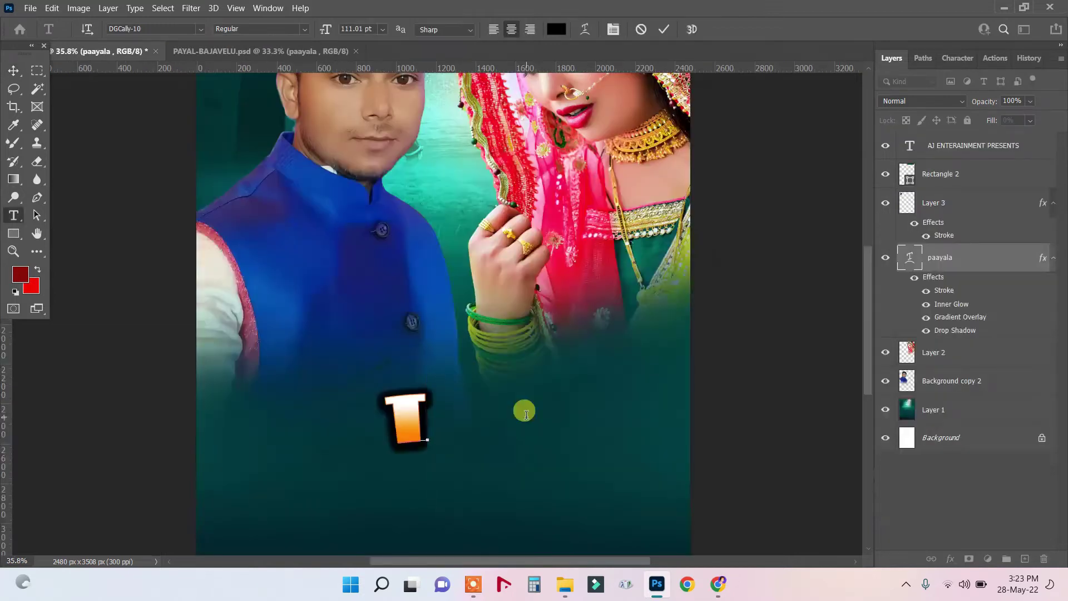
Type the Hindi title 'बिन्दीया रोवता' on the poster, correcting stray letters.
{"action": "type", "text": "f"}
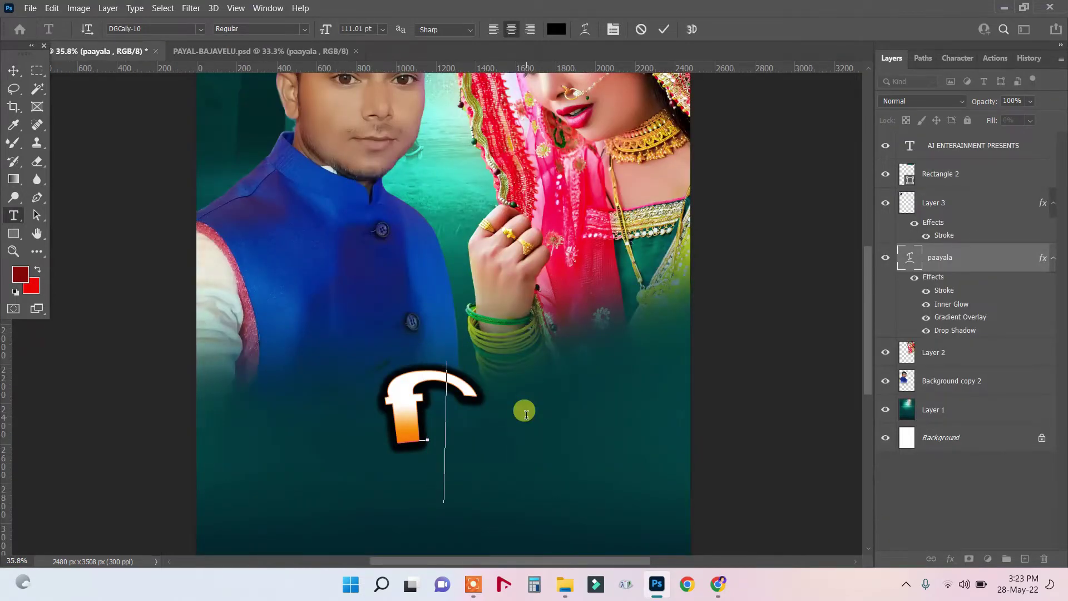
{"action": "type", "text": "nc"}
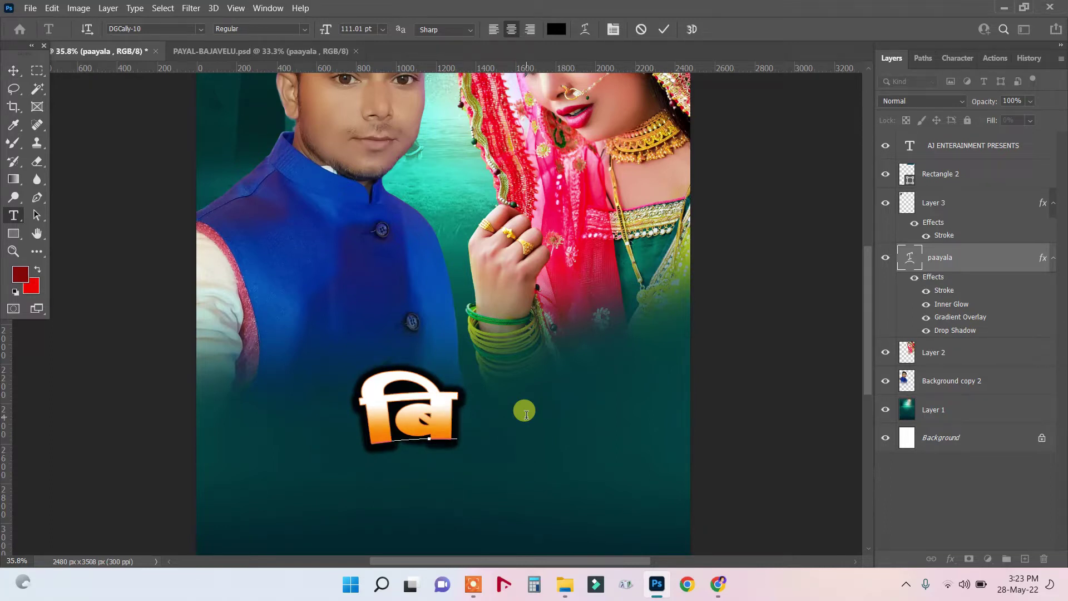
{"action": "type", "text": "n"}
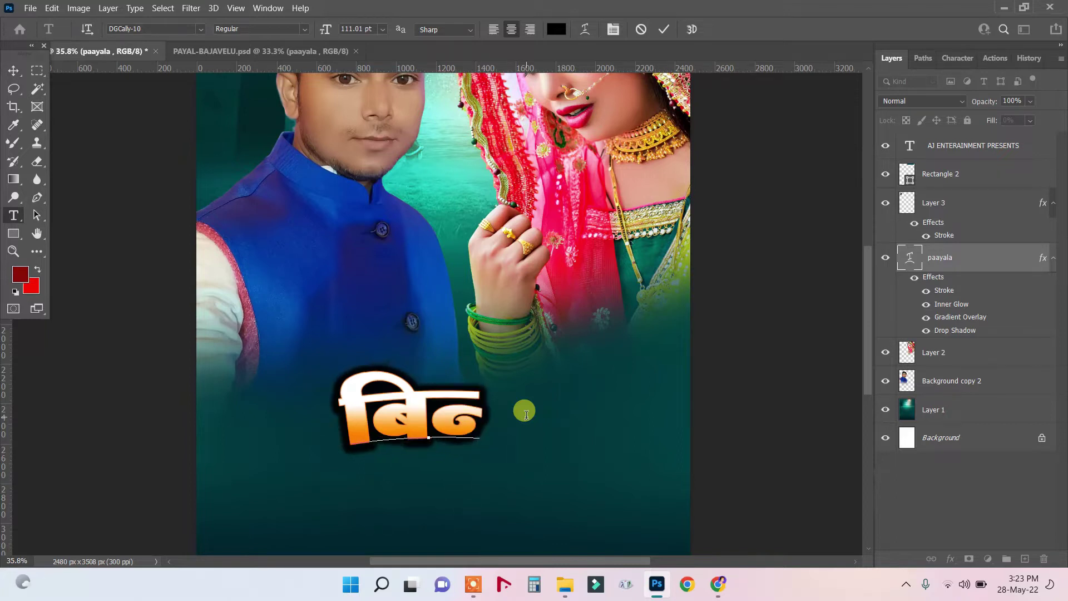
{"action": "type", "text": "n"}
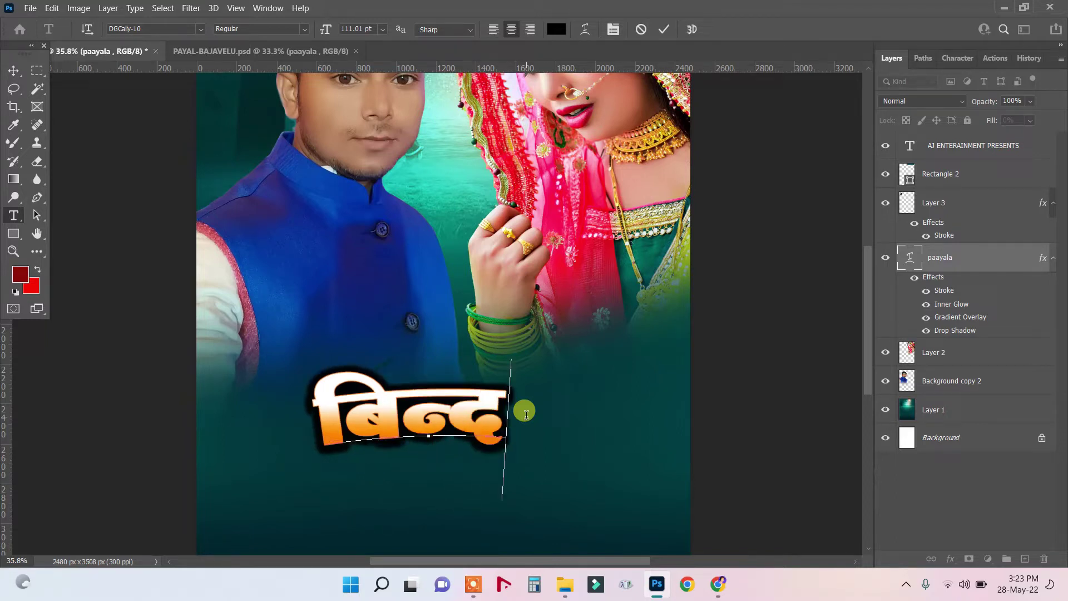
{"action": "type", "text": "k"}
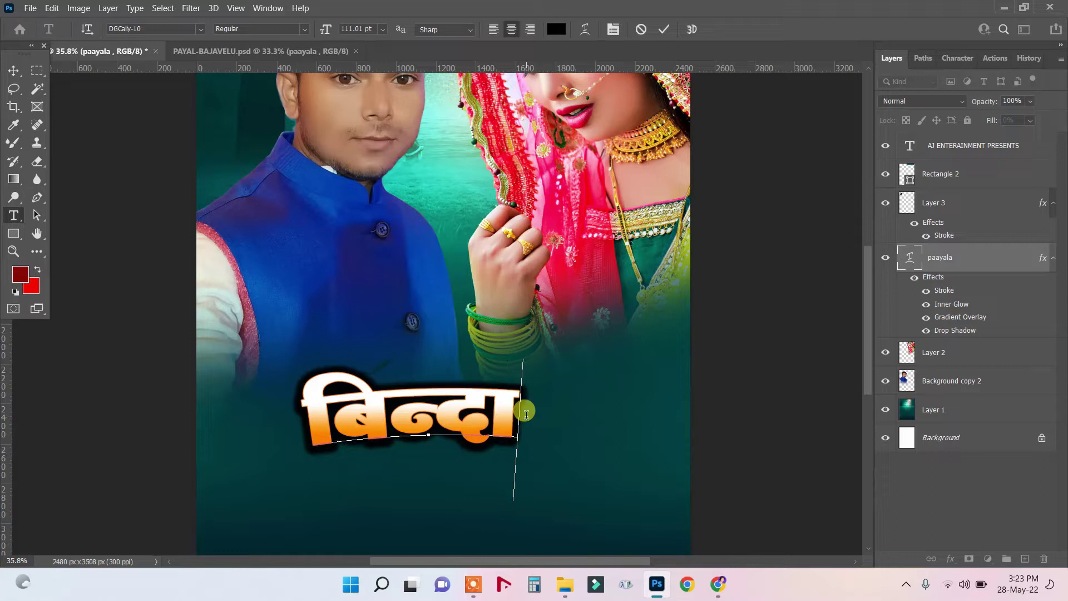
{"action": "key", "text": "BackSpace"}
{"action": "type", "text": "hj"}
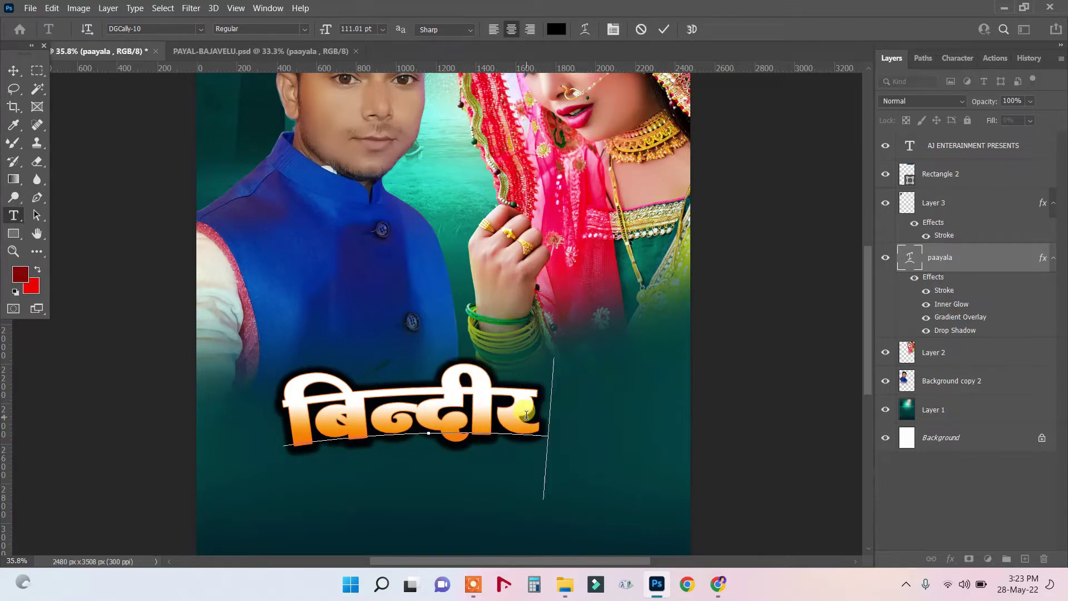
{"action": "key", "text": "BackSpace"}
{"action": "type", "text": ";k"}
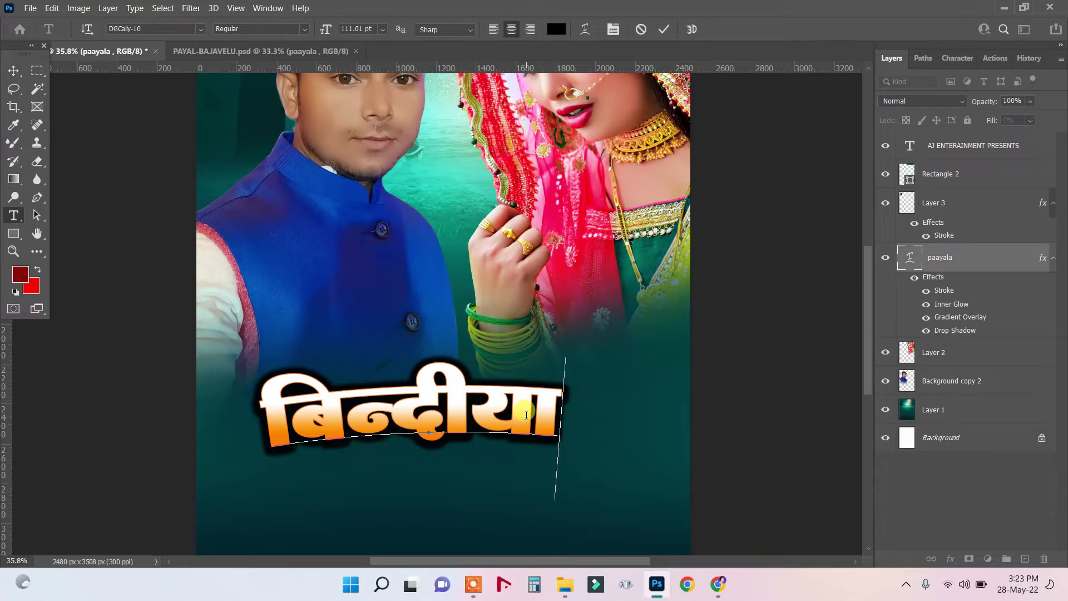
{"action": "type", "text": " t"}
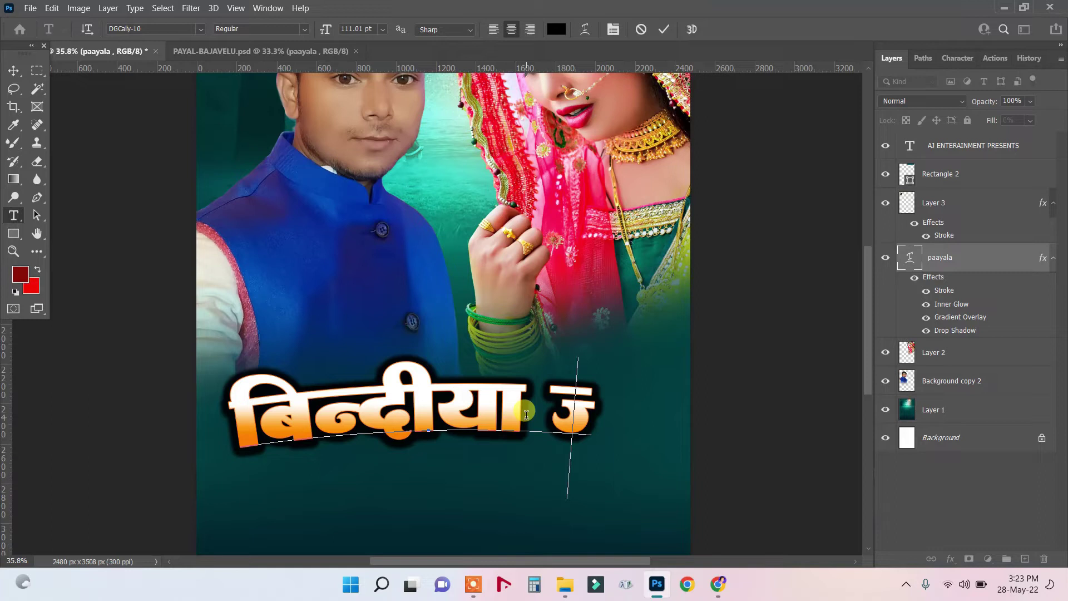
{"action": "key", "text": "BackSpace"}
{"action": "key", "text": "BackSpace"}
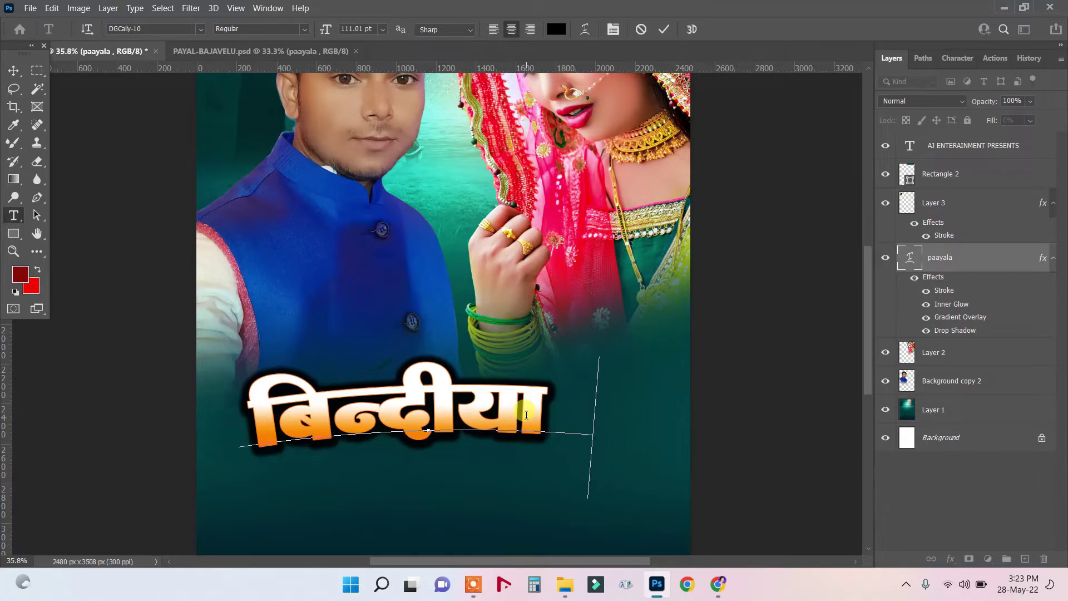
{"action": "type", "text": "jk"}
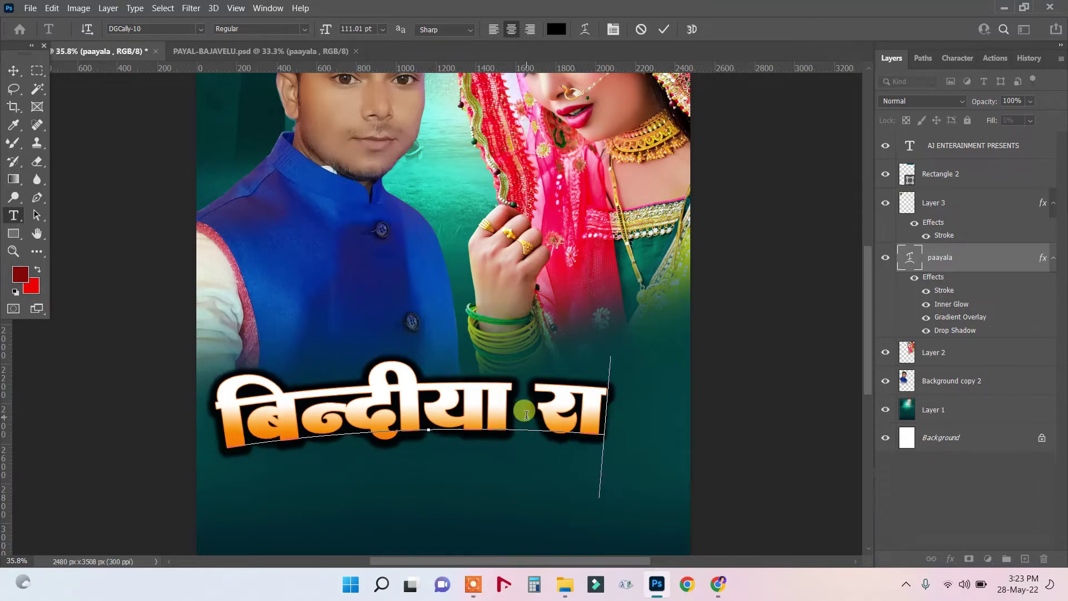
{"action": "type", "text": "s"}
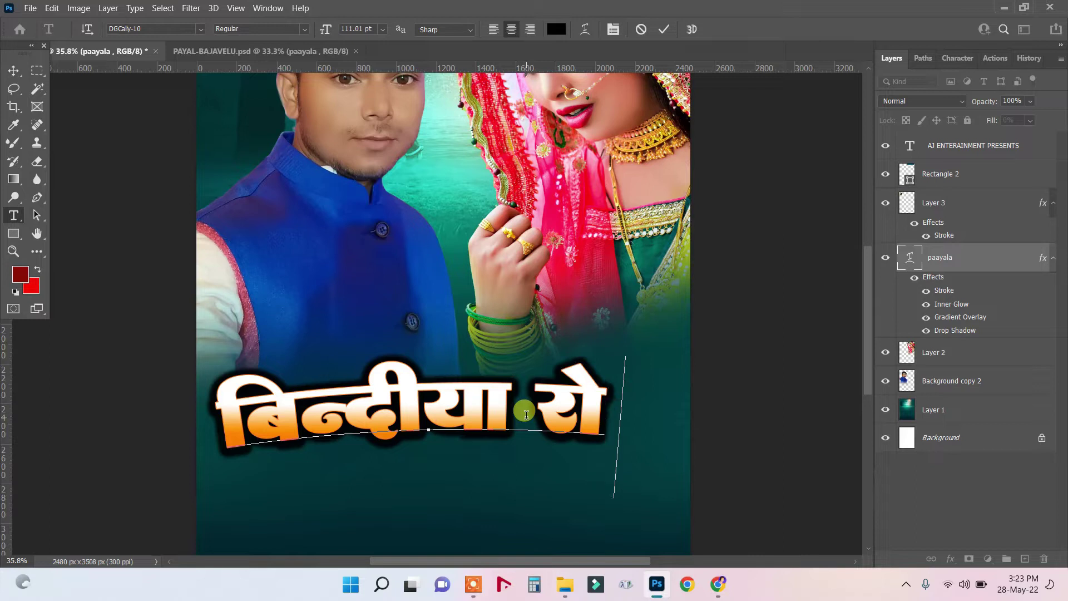
{"action": "type", "text": "o"}
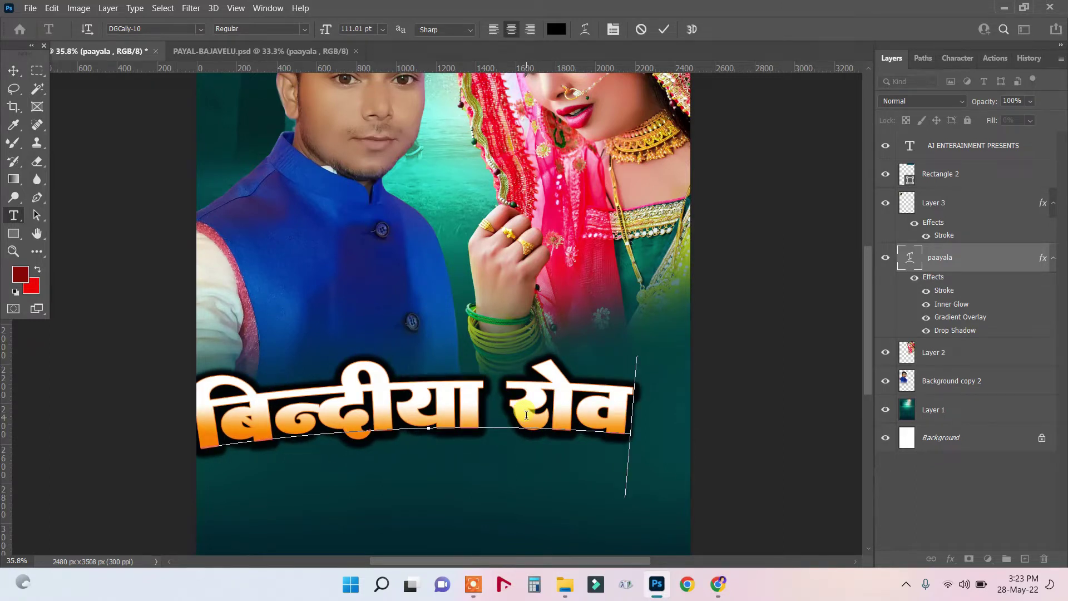
{"action": "type", "text": "r"}
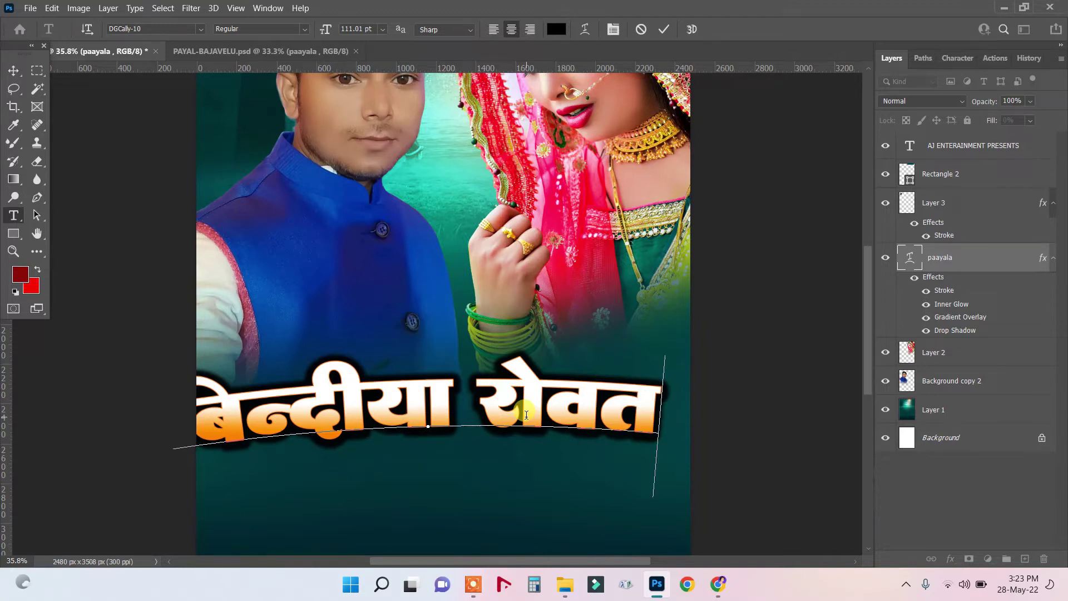
{"action": "type", "text": "k"}
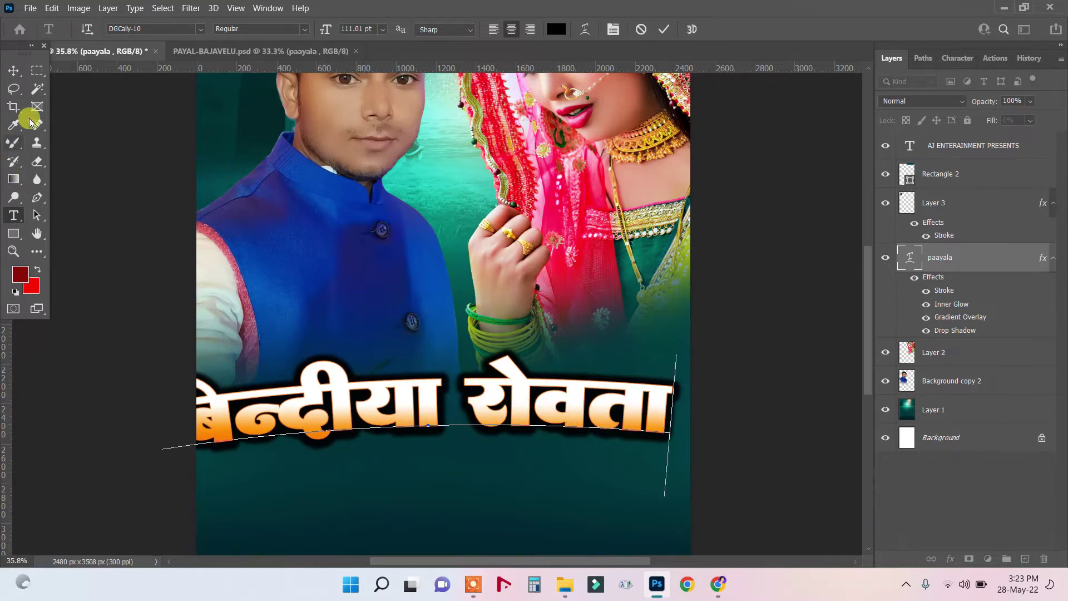
Set the title text to 85 pt and commit it.
{"action": "left_click_drag", "start_coordinate": [678, 395], "coordinate": [106, 394]}
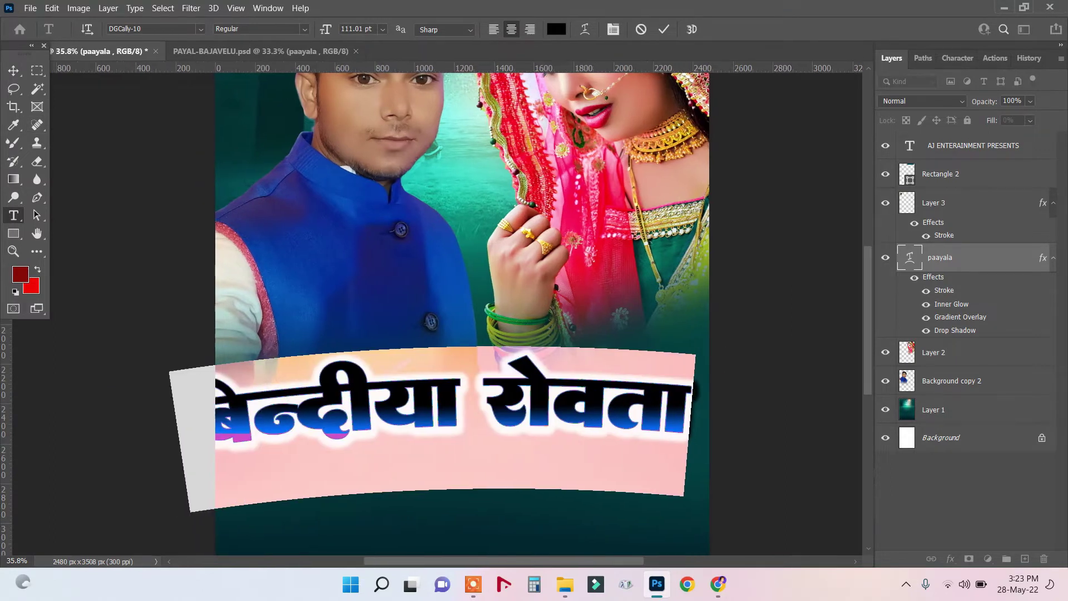
{"action": "left_click_drag", "start_coordinate": [325, 29], "coordinate": [307, 29]}
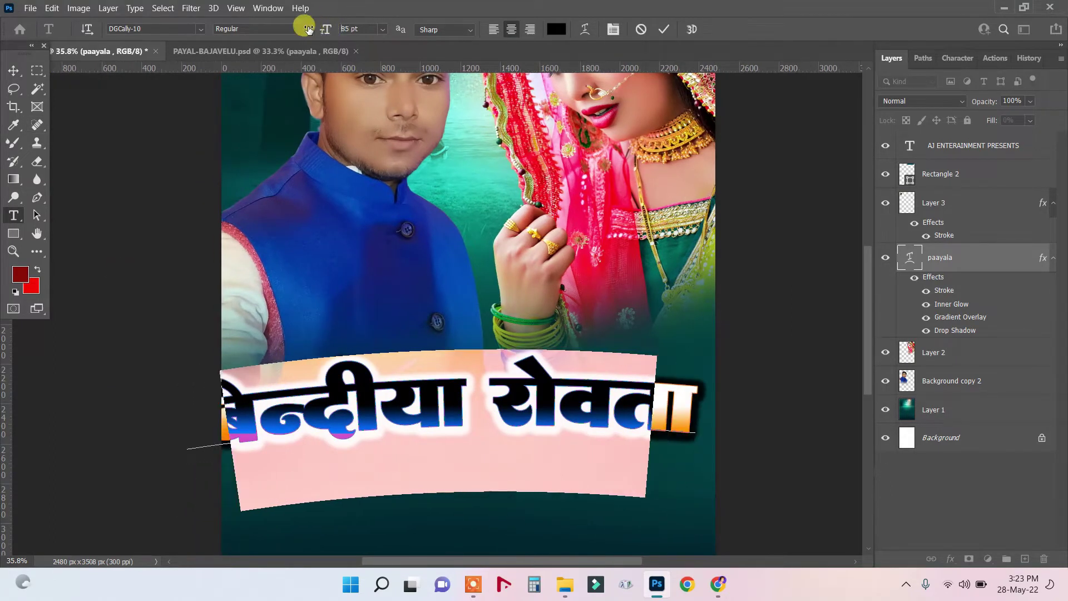
{"action": "left_click", "coordinate": [306, 29]}
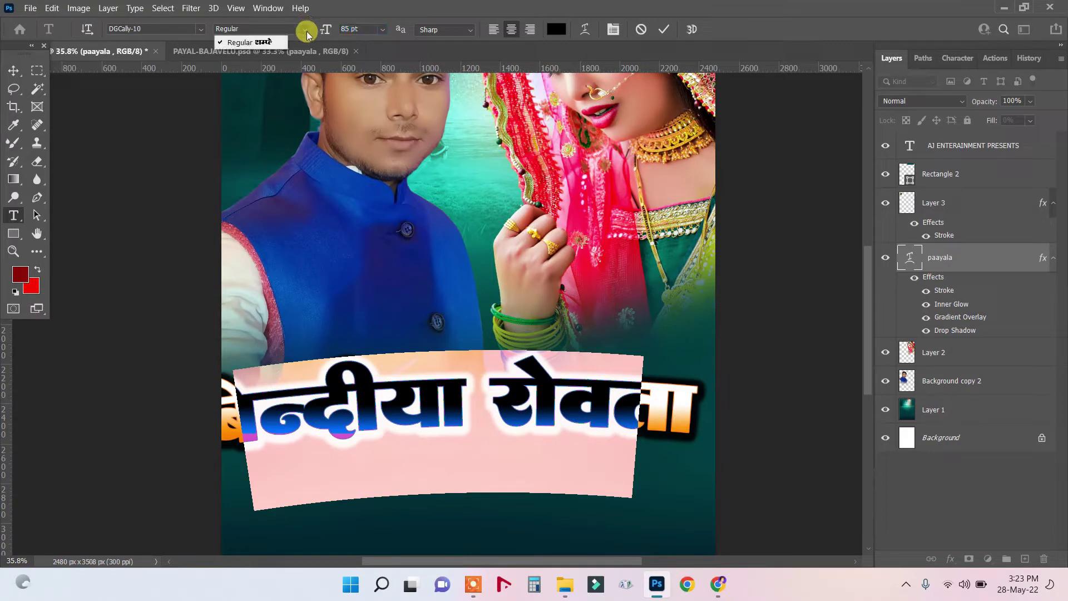
{"action": "left_click", "coordinate": [16, 72]}
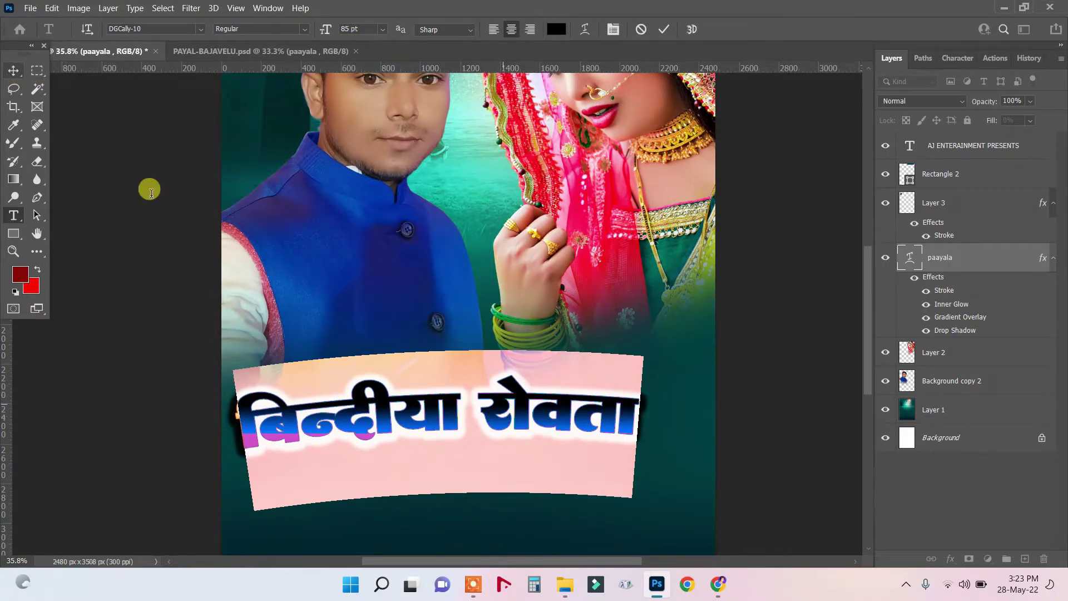
{"action": "left_click", "coordinate": [14, 71]}
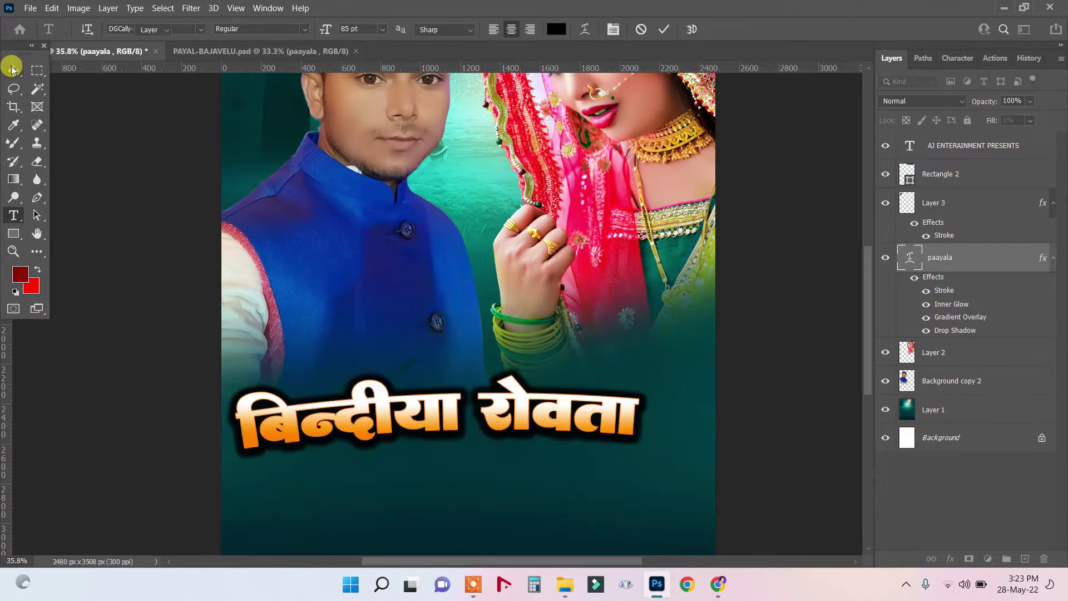
Nudge the बिन्दीया रोवता title layer slightly right and up.
{"action": "left_click", "coordinate": [462, 409]}
{"action": "left_click_drag", "start_coordinate": [449, 412], "coordinate": [460, 412]}
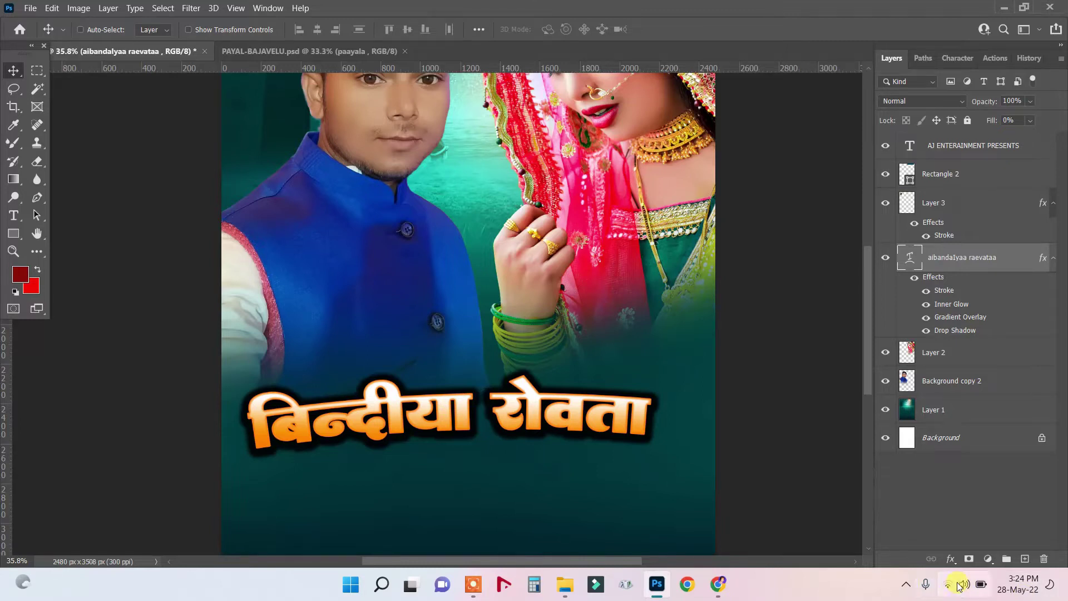
{"action": "left_click", "coordinate": [906, 584]}
{"action": "left_click", "coordinate": [907, 545]}
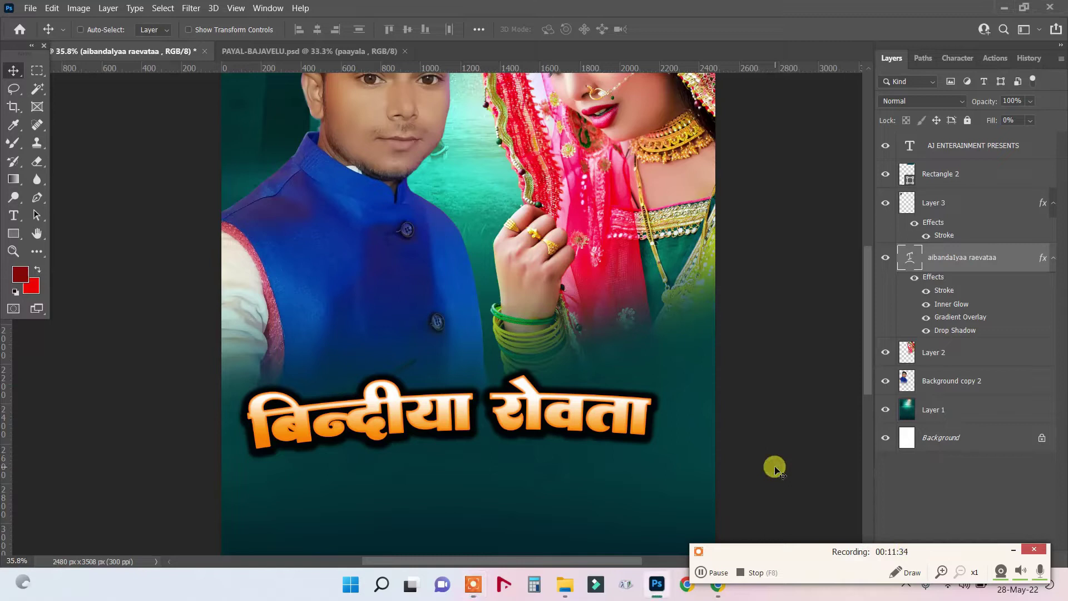
{"action": "left_click", "coordinate": [1013, 552]}
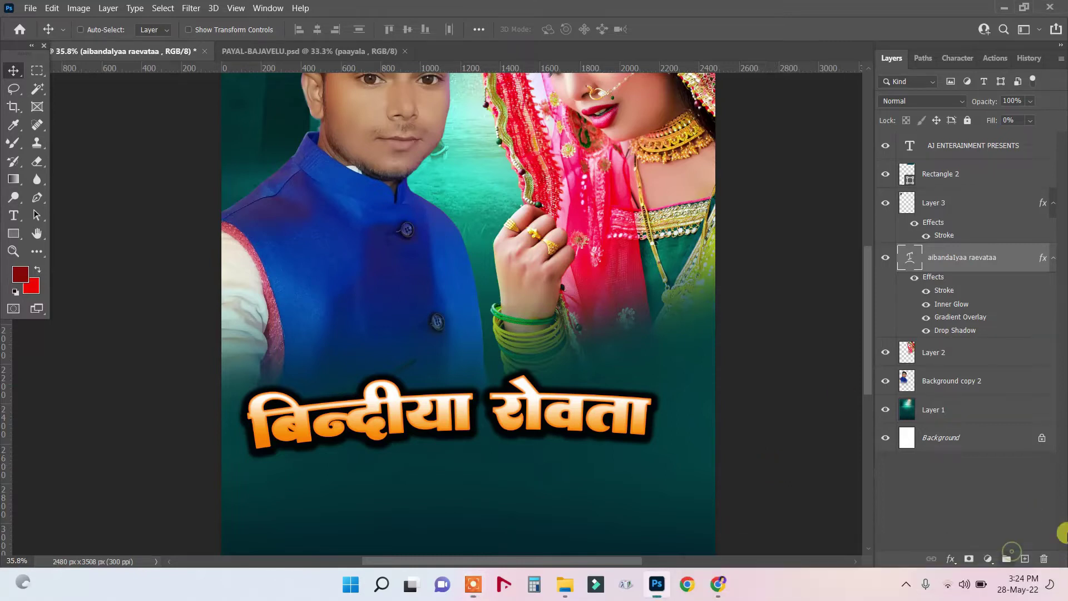
{"action": "right_click", "coordinate": [457, 406]}
{"action": "left_click", "coordinate": [460, 411]}
{"action": "left_click_drag", "start_coordinate": [440, 397], "coordinate": [440, 385]}
Duplicate the title just below the original and clear the duplicate's text.
{"action": "left_click_drag", "start_coordinate": [437, 471], "coordinate": [435, 466]}
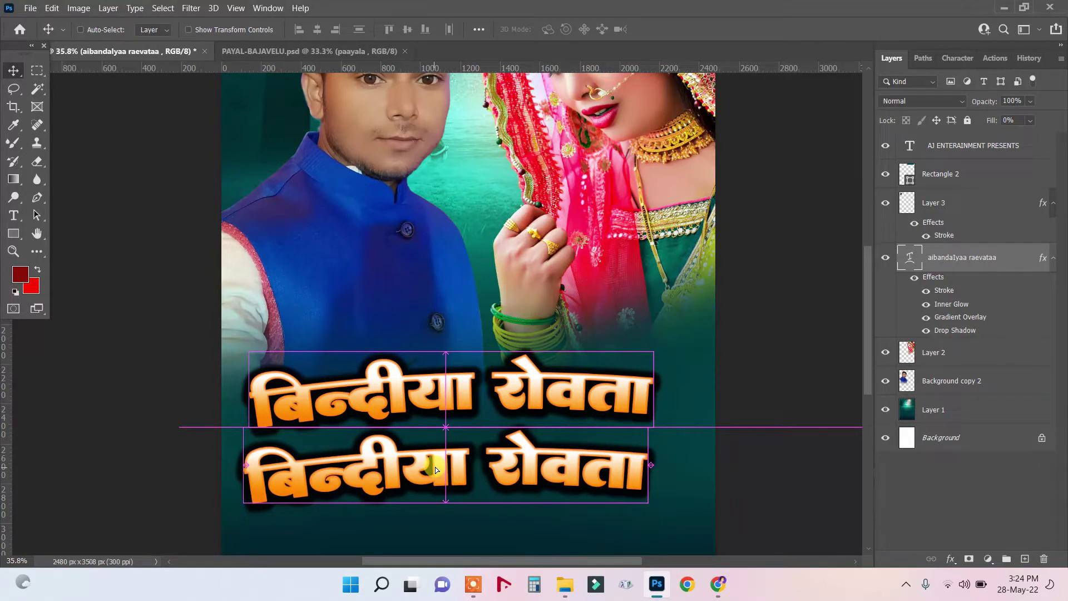
{"action": "left_click", "coordinate": [11, 215]}
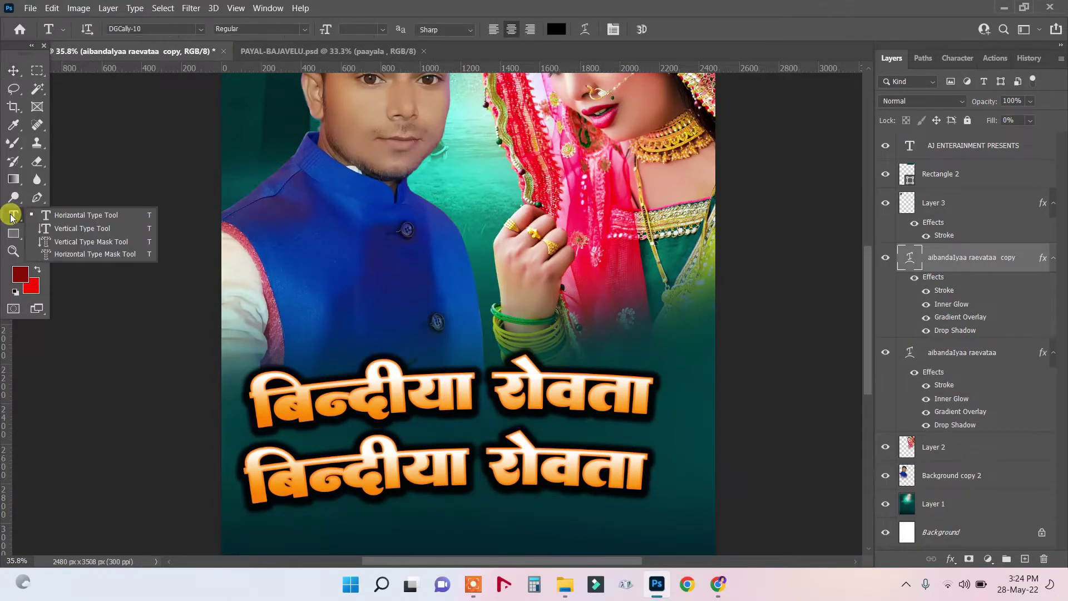
{"action": "left_click_drag", "start_coordinate": [248, 476], "coordinate": [736, 480]}
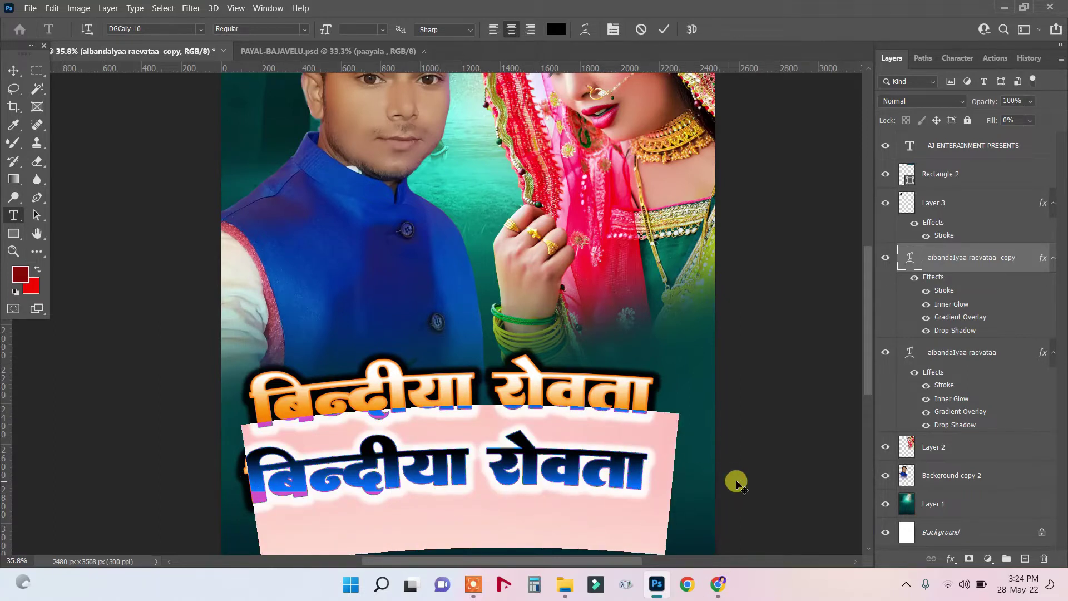
{"action": "type", "text": "la"}
{"action": "key", "text": "BackSpace"}
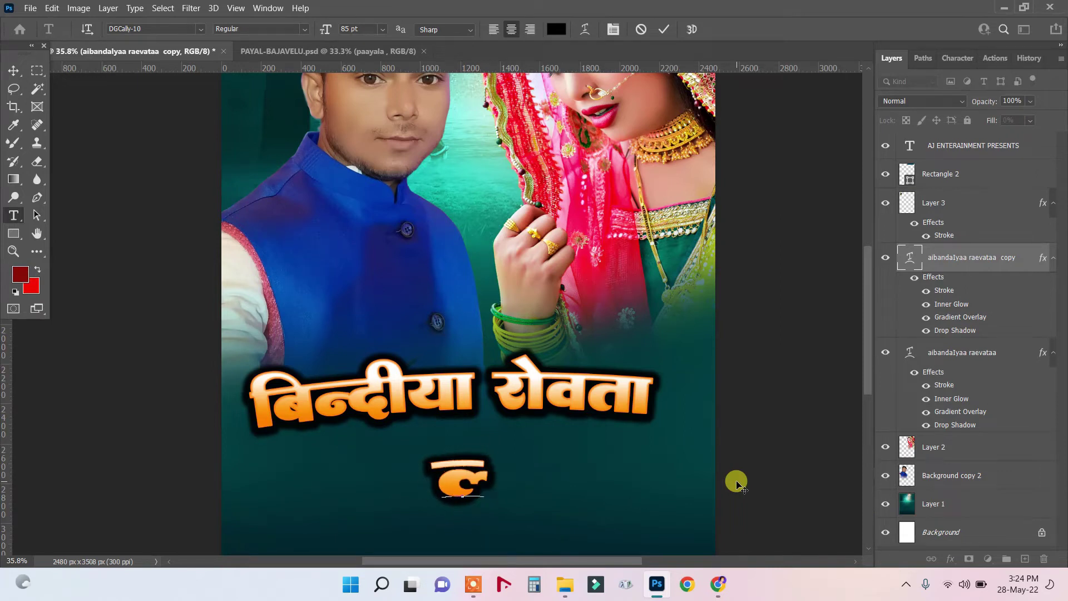
{"action": "key", "text": "BackSpace"}
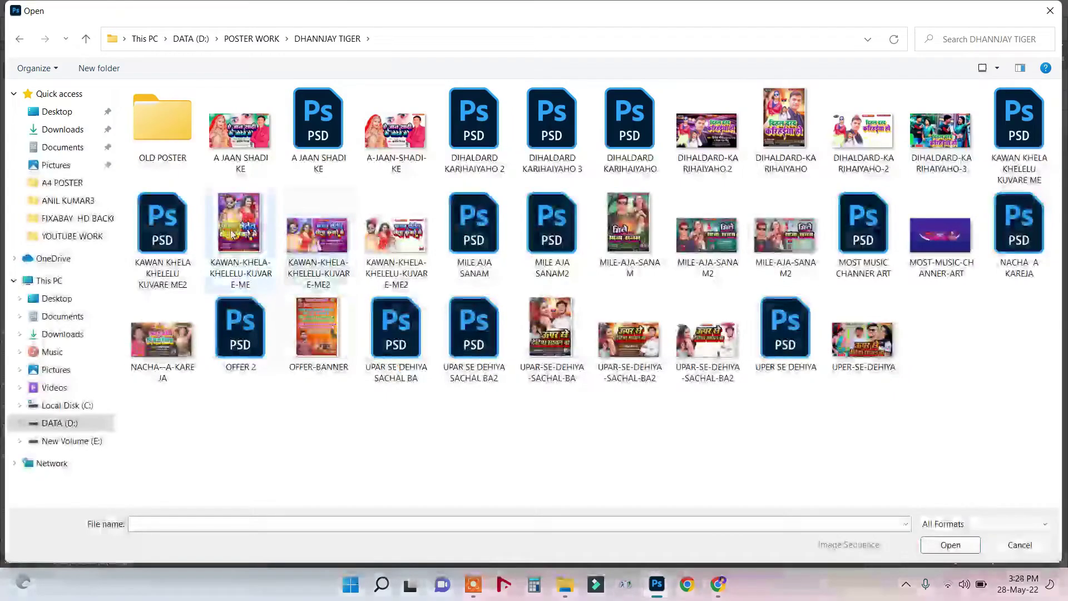
{"action": "left_click", "coordinate": [228, 235]}
Open the KAWAN KHELA KHELELU KUVARE ME.psd reference poster and zoom in.
{"action": "left_click", "coordinate": [154, 234]}
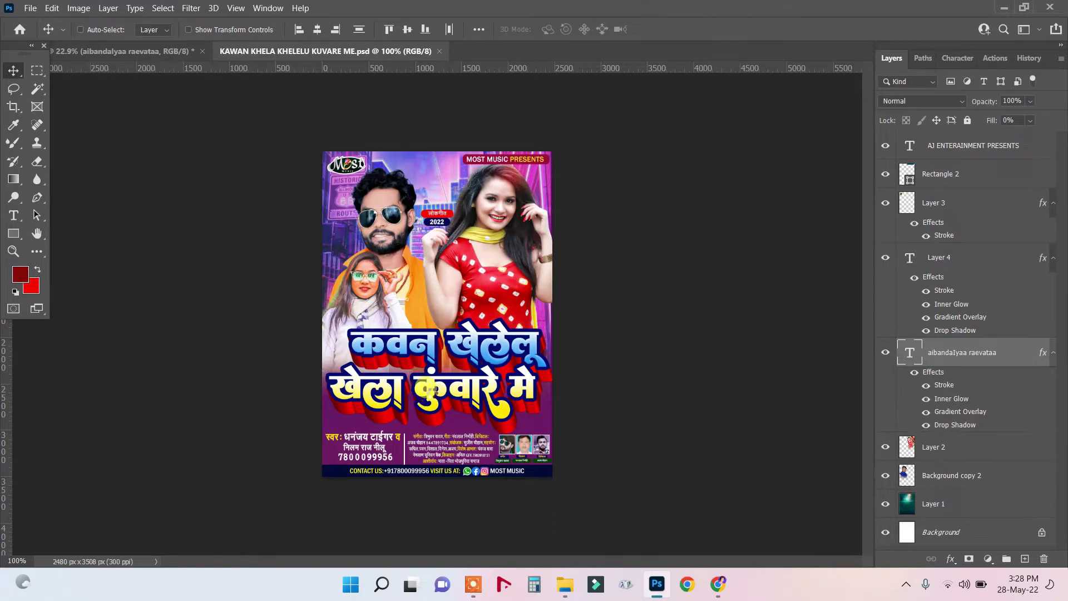
{"action": "scroll", "coordinate": [452, 445], "scroll_direction": "up", "scroll_amount": 3}
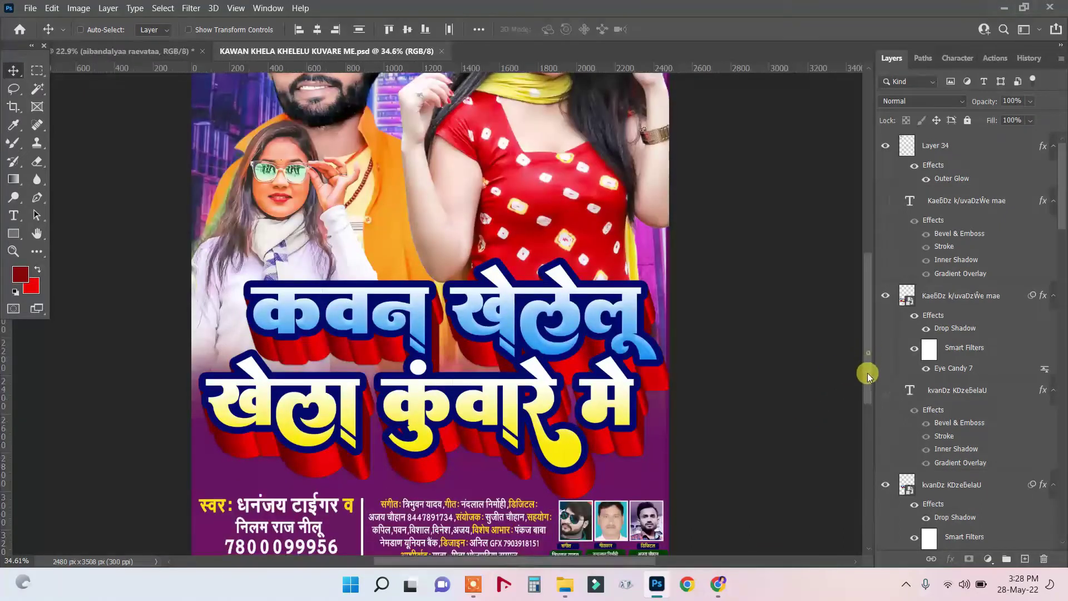
{"action": "left_click_drag", "start_coordinate": [867, 372], "coordinate": [867, 393]}
{"action": "scroll", "coordinate": [462, 410], "scroll_direction": "up", "scroll_amount": 3}
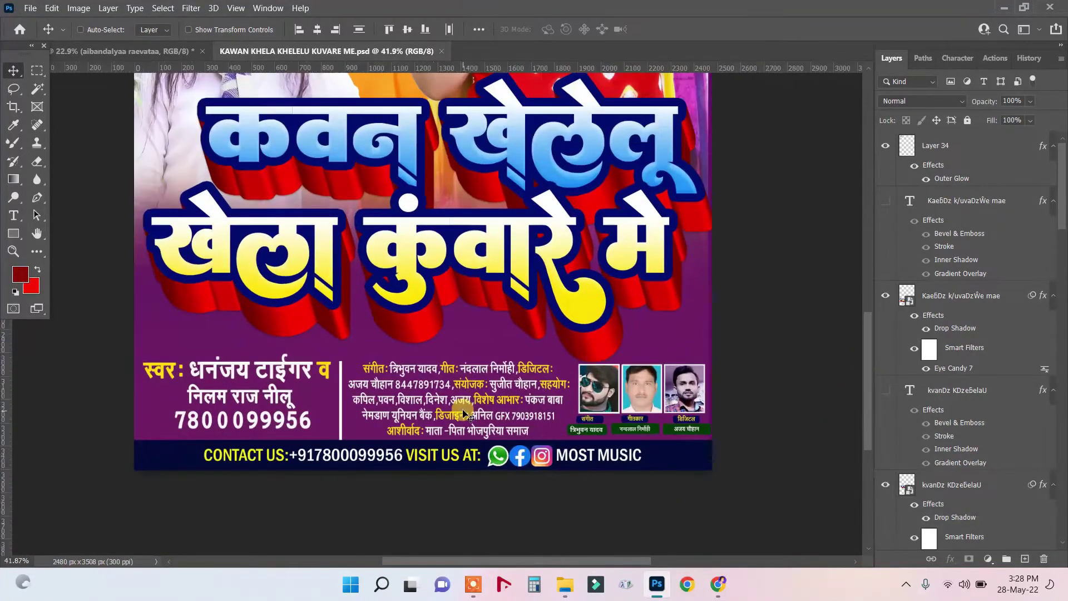
Select the singer credits, Rectangle 1 contact bar and CONTACT US layers.
{"action": "right_click", "coordinate": [222, 374]}
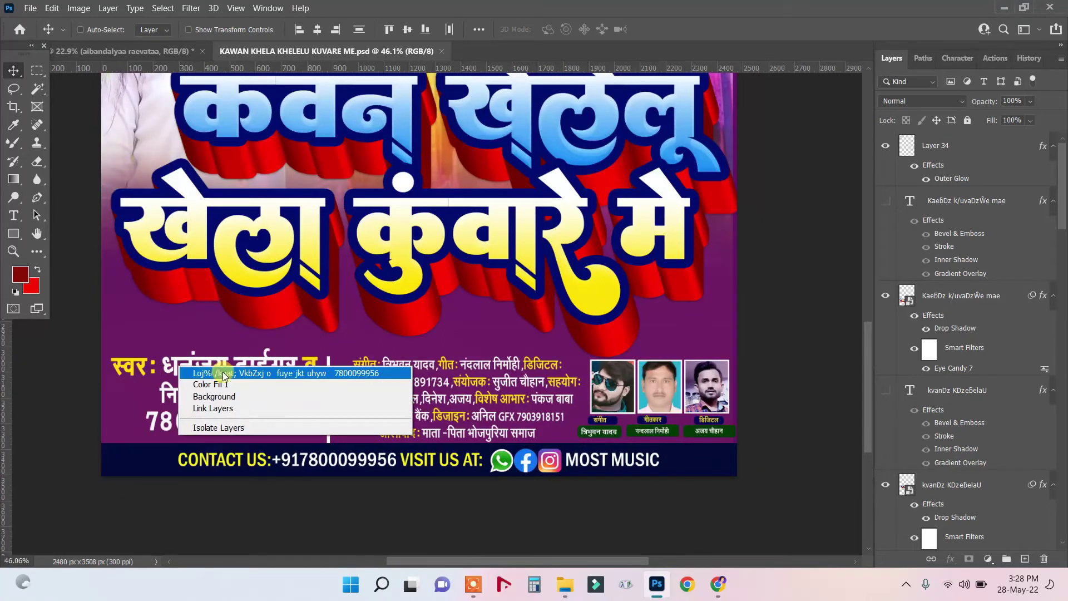
{"action": "left_click", "coordinate": [224, 376]}
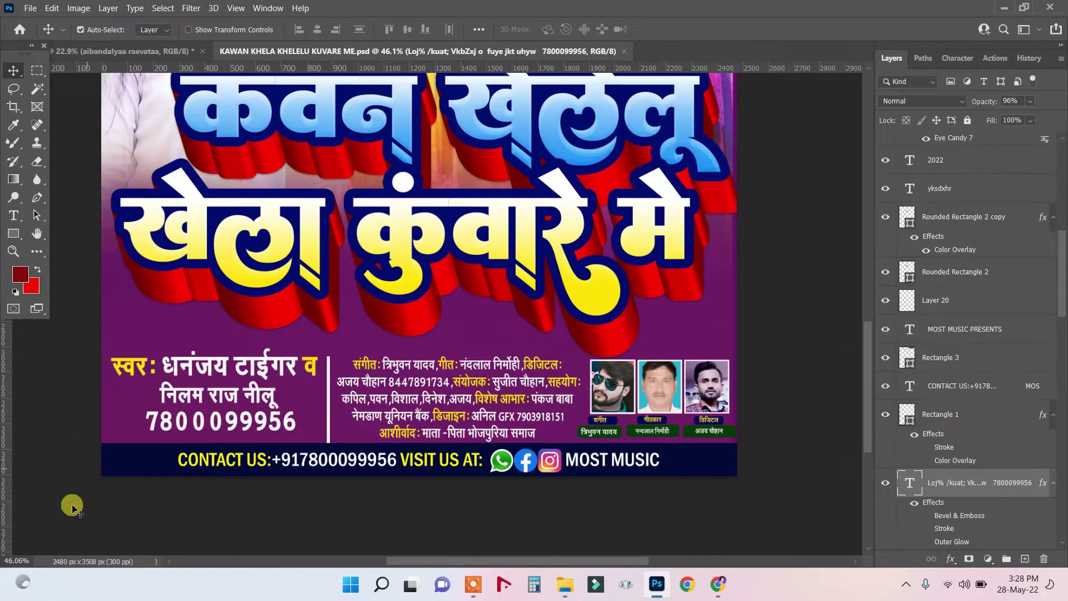
{"action": "right_click", "coordinate": [138, 461]}
{"action": "left_click", "coordinate": [168, 470]}
{"action": "left_click", "coordinate": [254, 459], "text": "shift"}
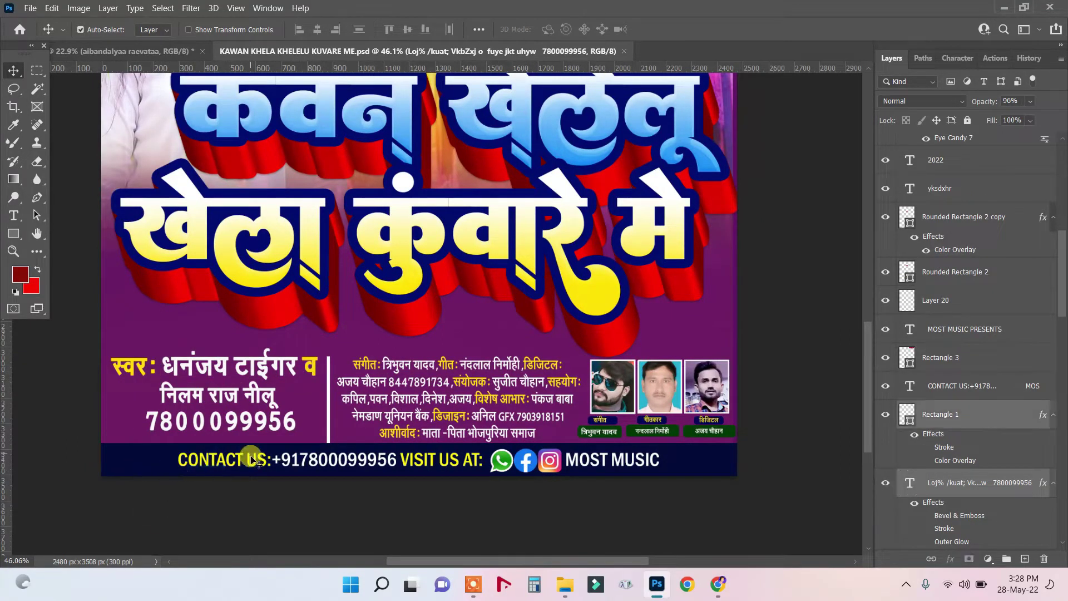
{"action": "right_click", "coordinate": [259, 469]}
{"action": "left_click", "coordinate": [284, 474], "text": "shift"}
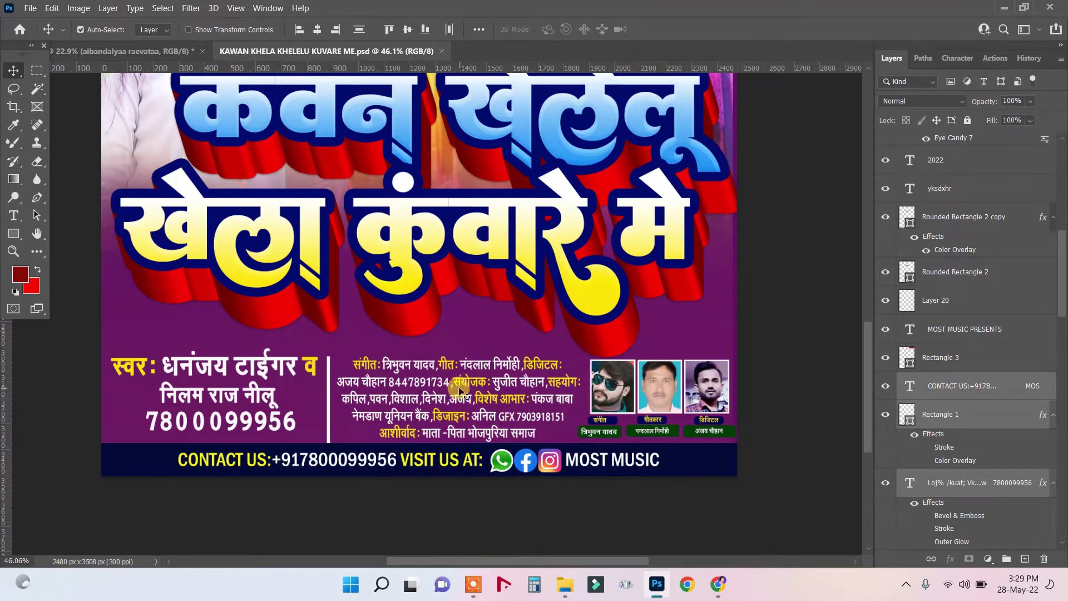
Drag the credits and contact bar layers into the बिन्दीया रोवता poster.
{"action": "left_click_drag", "start_coordinate": [455, 367], "coordinate": [445, 293]}
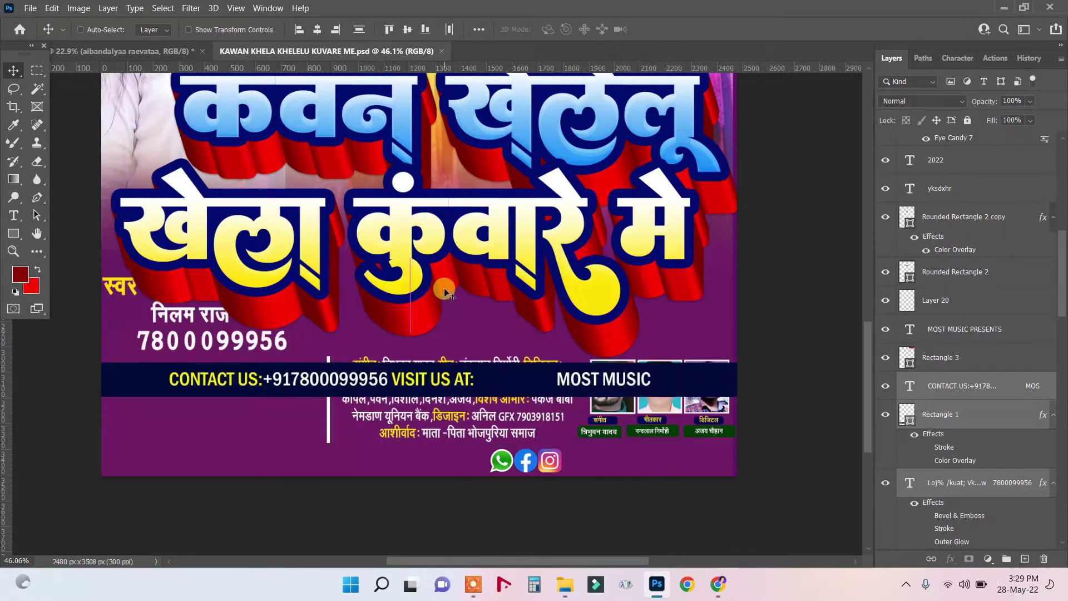
{"action": "key", "text": "ctrl+z"}
{"action": "right_click", "coordinate": [438, 371]}
{"action": "left_click", "coordinate": [471, 378]}
{"action": "left_click_drag", "start_coordinate": [471, 379], "coordinate": [463, 342]}
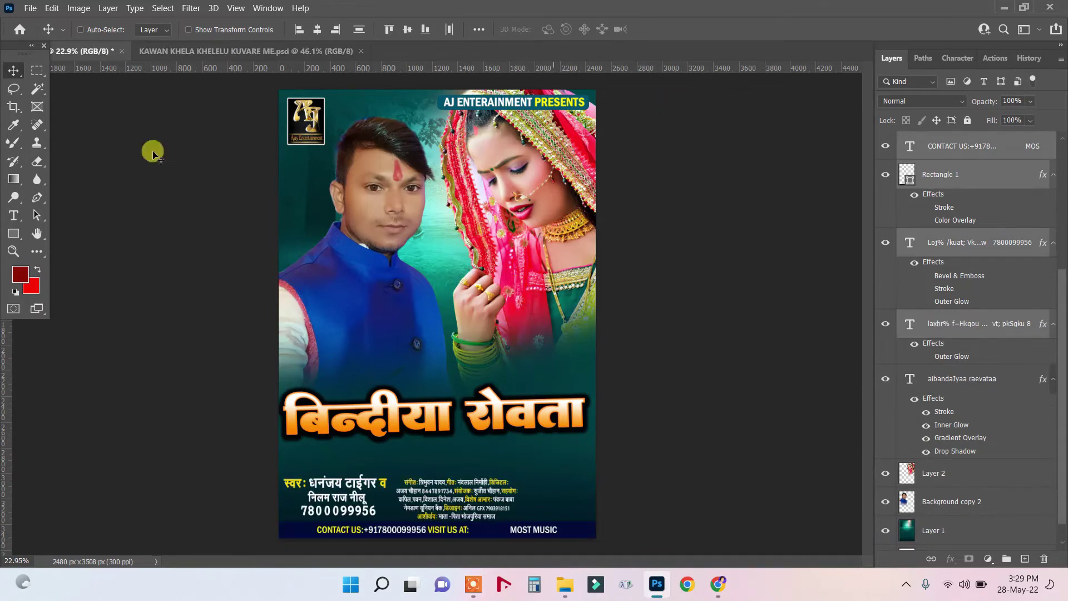
Zoom in to check the copied singer lines, then return to the KAWAN KHELA poster.
{"action": "scroll", "coordinate": [979, 495], "scroll_direction": "down", "scroll_amount": 1}
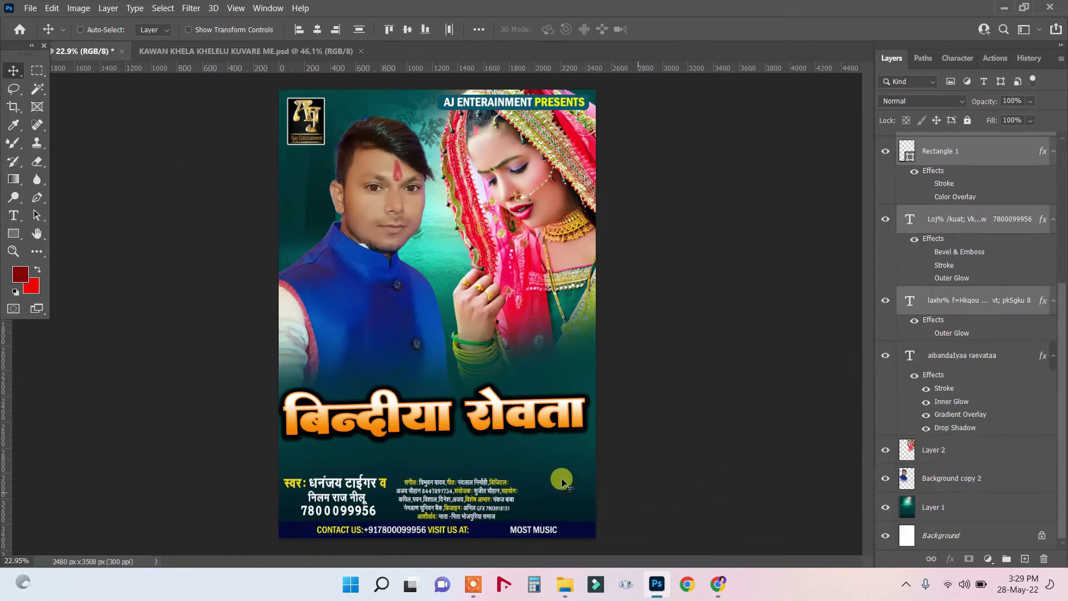
{"action": "scroll", "coordinate": [515, 515], "scroll_direction": "up", "scroll_amount": 2}
{"action": "scroll", "coordinate": [515, 514], "scroll_direction": "up", "scroll_amount": 1}
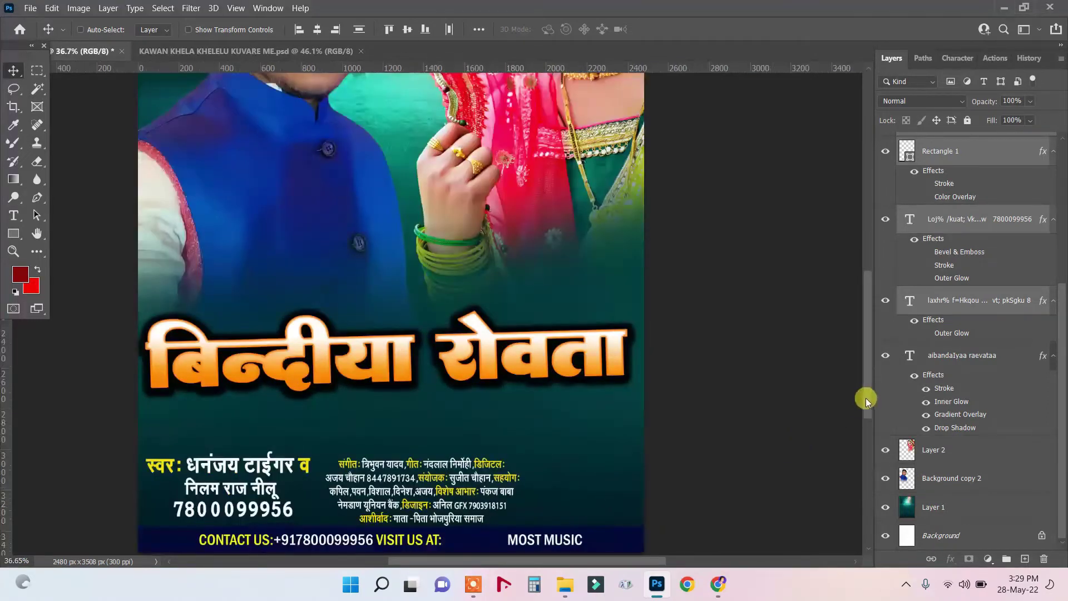
{"action": "left_click_drag", "start_coordinate": [865, 398], "coordinate": [867, 425]}
{"action": "scroll", "coordinate": [304, 394], "scroll_direction": "up", "scroll_amount": 1}
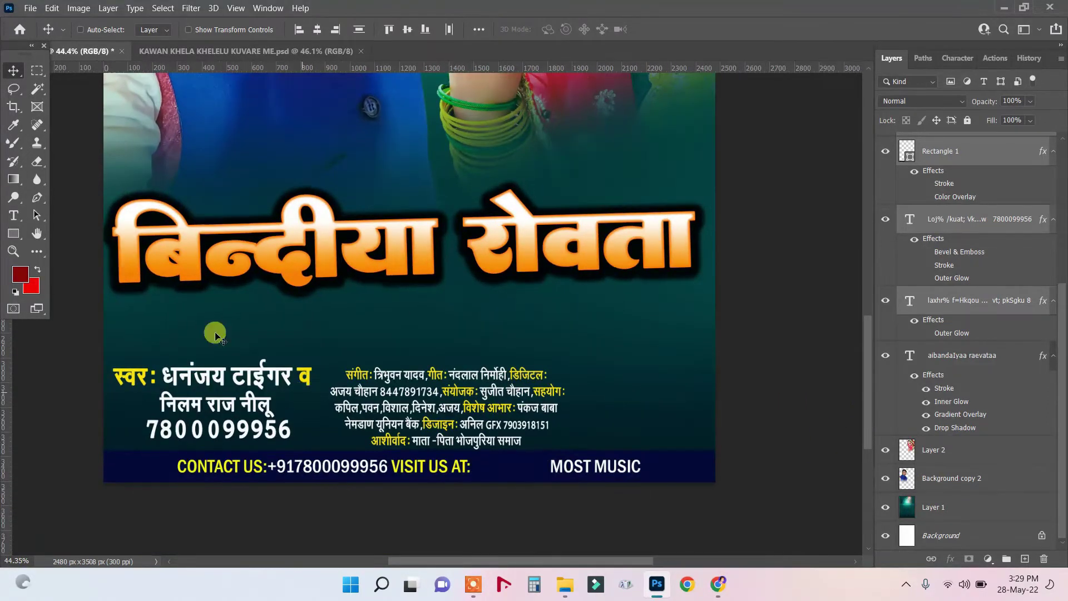
{"action": "left_click", "coordinate": [14, 214]}
{"action": "left_click_drag", "start_coordinate": [161, 370], "coordinate": [305, 385]}
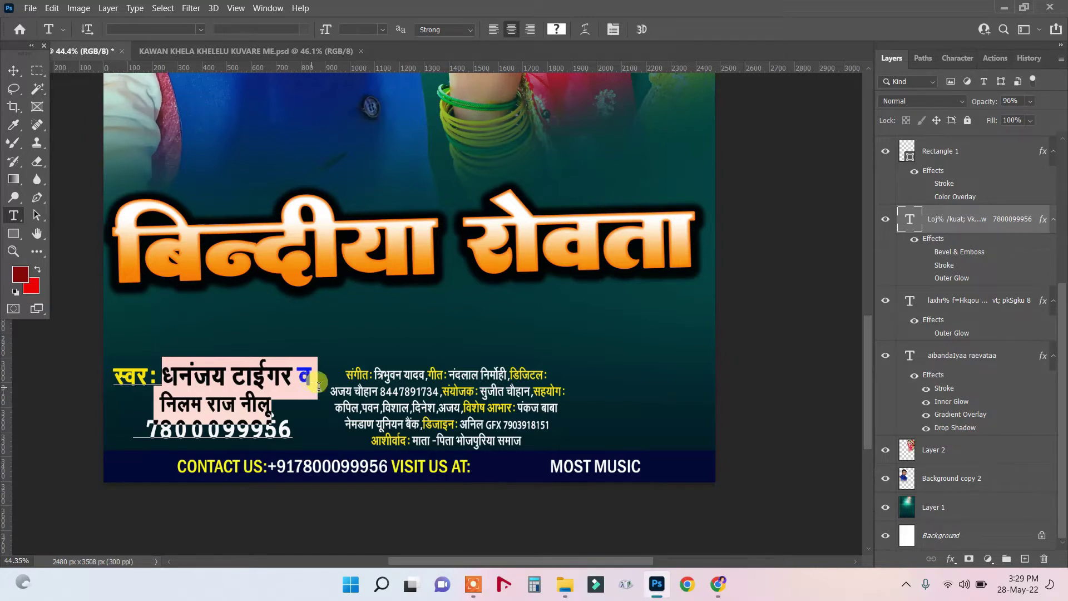
{"action": "left_click", "coordinate": [12, 72]}
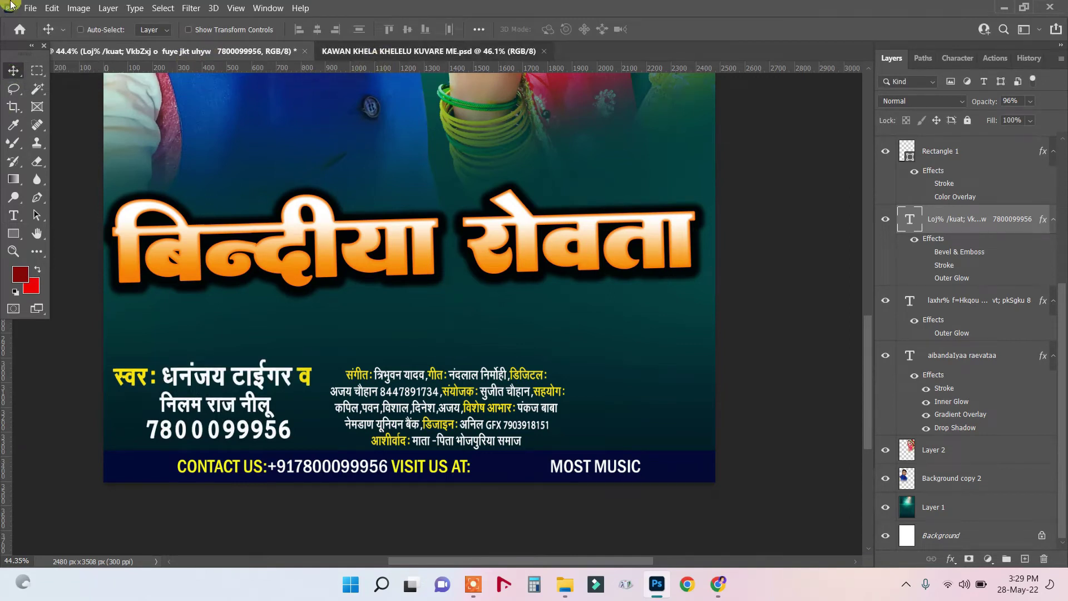
{"action": "left_click", "coordinate": [428, 50]}
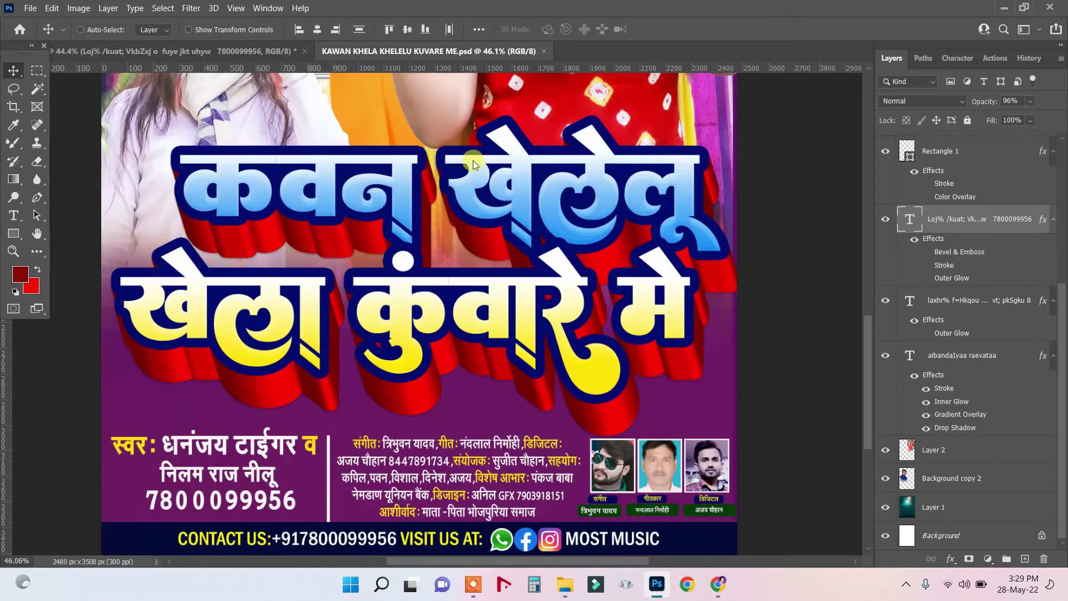
Drag the WhatsApp, Facebook and Instagram icons layer onto the बिन्दीया रोवता canvas.
{"action": "right_click", "coordinate": [511, 545]}
{"action": "left_click", "coordinate": [537, 457]}
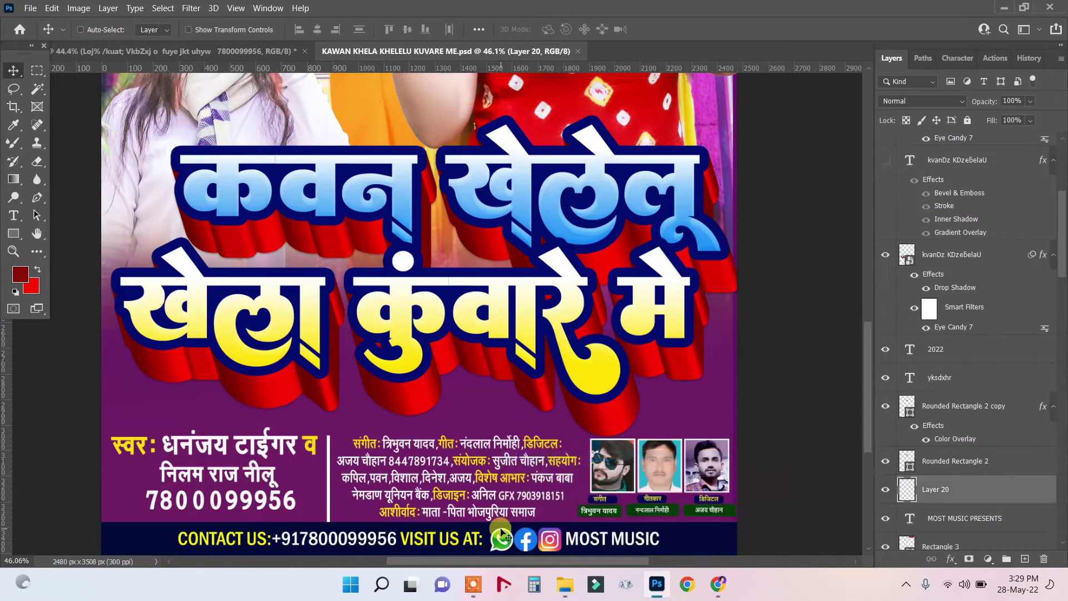
{"action": "left_click_drag", "start_coordinate": [503, 548], "coordinate": [224, 54]}
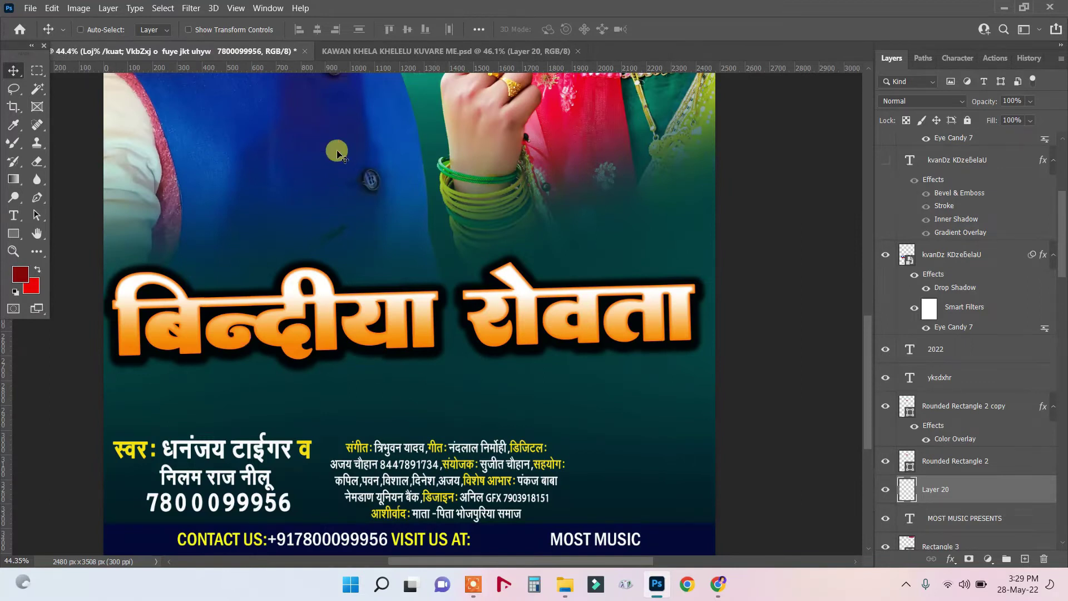
{"action": "left_click_drag", "start_coordinate": [339, 156], "coordinate": [363, 193]}
{"action": "left_click_drag", "start_coordinate": [363, 192], "coordinate": [424, 276]}
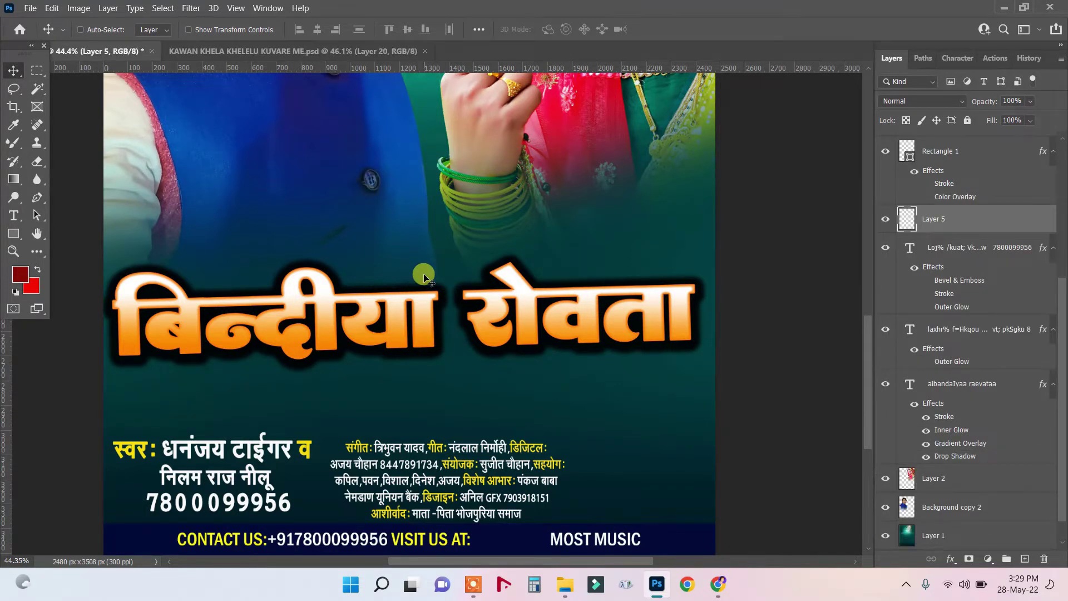
{"action": "scroll", "coordinate": [557, 419], "scroll_direction": "down", "scroll_amount": 2}
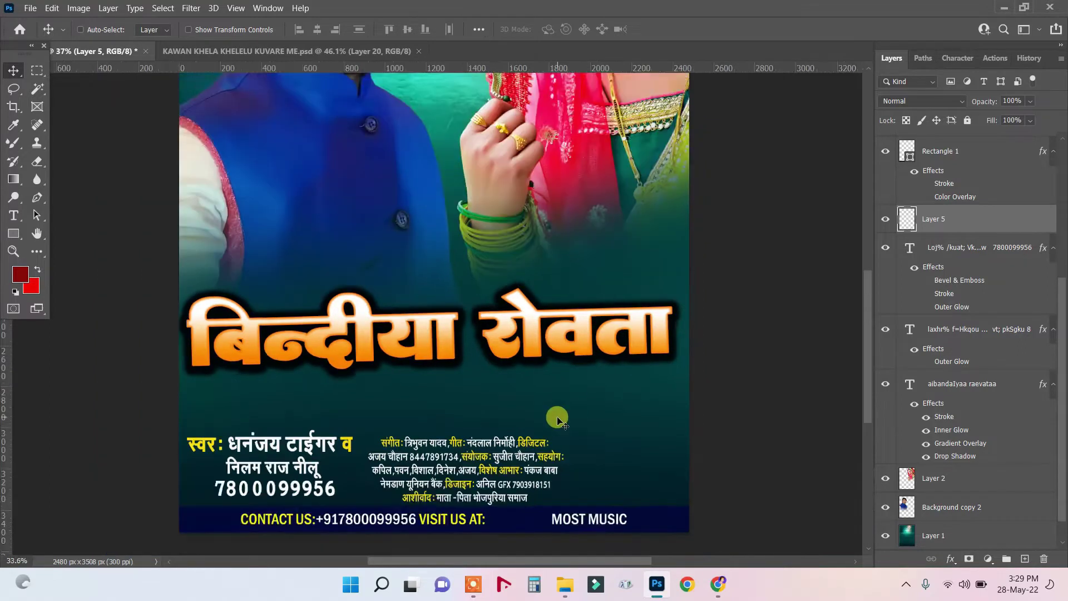
{"action": "scroll", "coordinate": [557, 419], "scroll_direction": "down", "scroll_amount": 3}
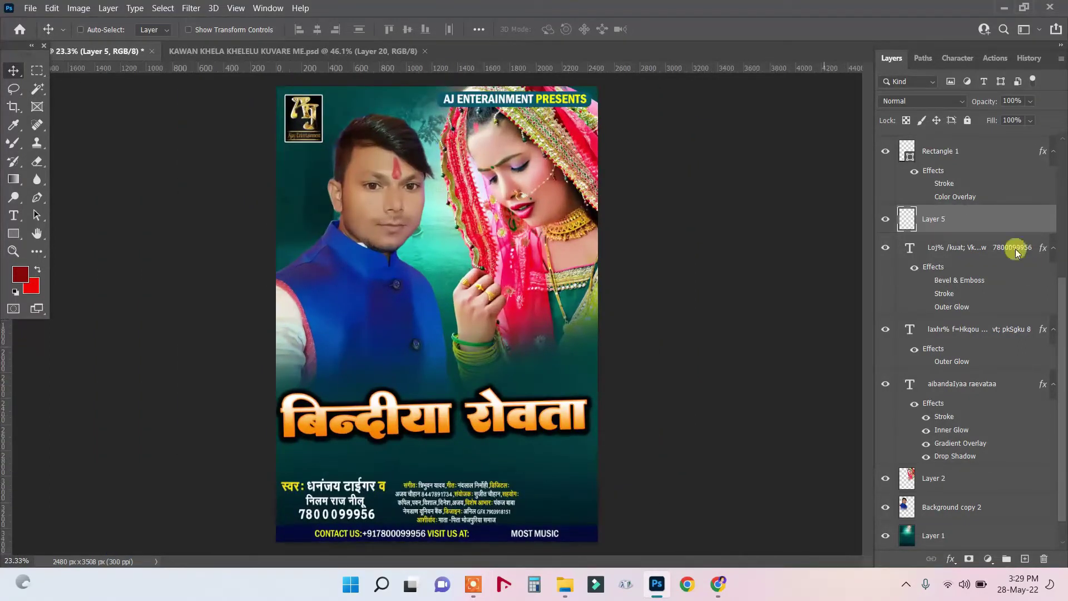
Move the social icons layer (Layer 5) above the Rectangle 1 contact bar.
{"action": "left_click", "coordinate": [885, 220]}
{"action": "left_click", "coordinate": [885, 221]}
{"action": "scroll", "coordinate": [919, 311], "scroll_direction": "down", "scroll_amount": 1}
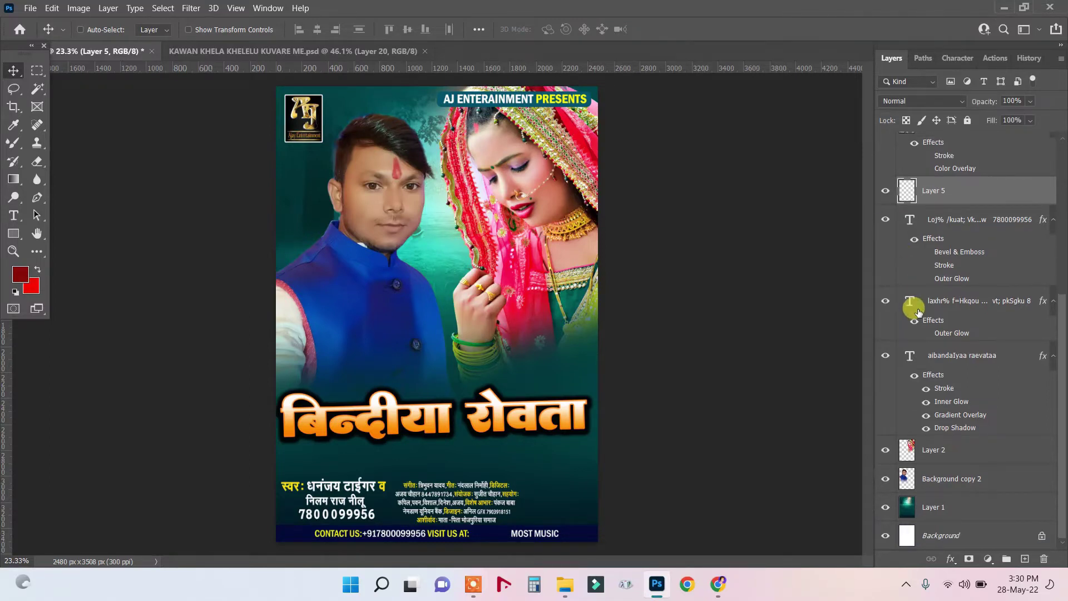
{"action": "right_click", "coordinate": [582, 535]}
{"action": "left_click", "coordinate": [615, 480]}
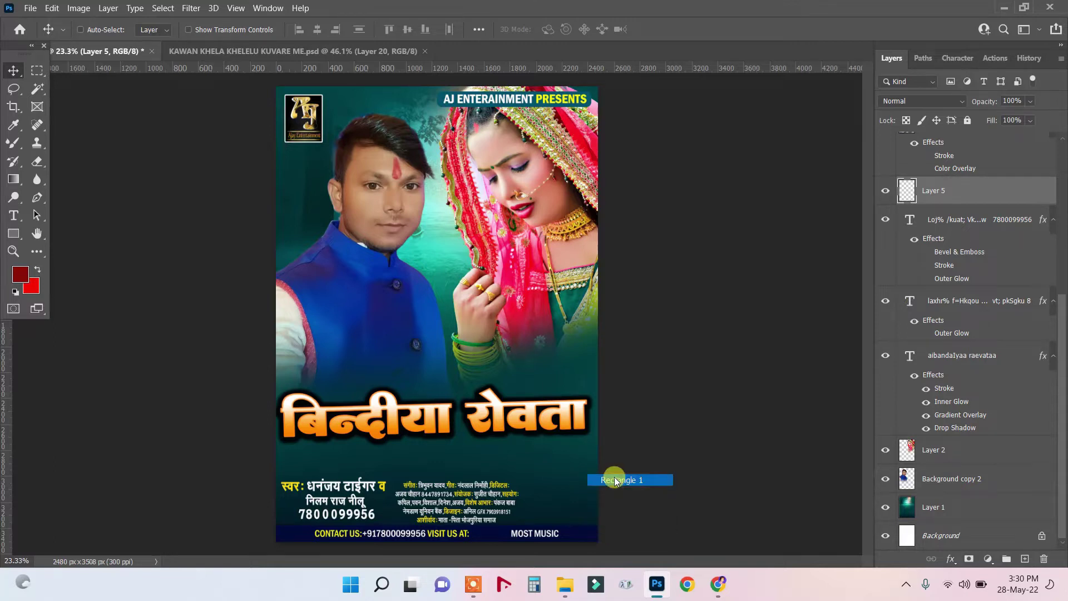
{"action": "left_click_drag", "start_coordinate": [937, 214], "coordinate": [922, 143]}
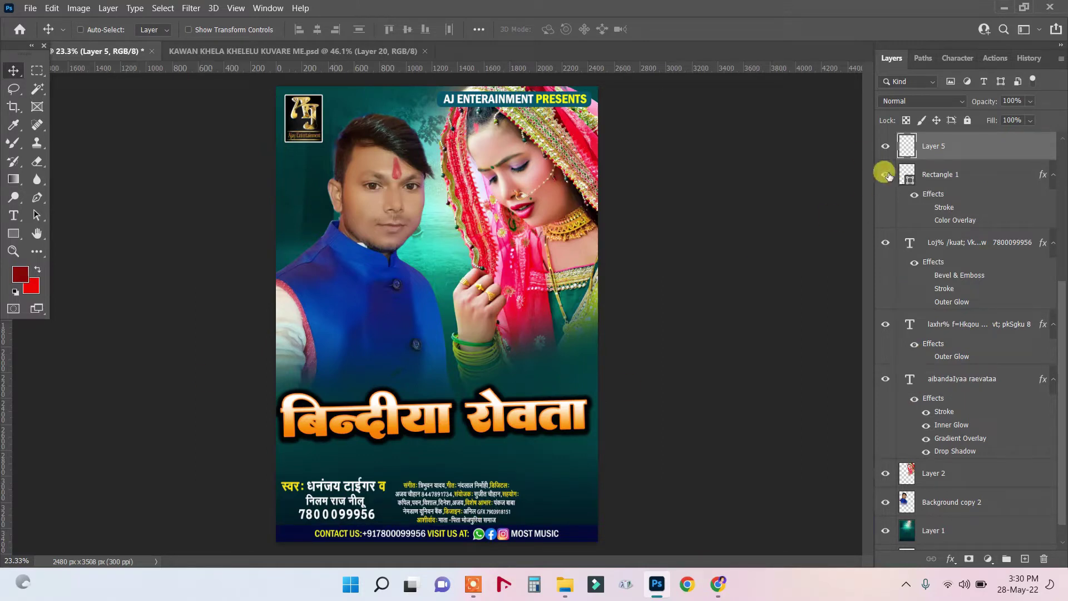
Delete the empty duplicate title layer, Layer 4.
{"action": "scroll", "coordinate": [949, 214], "scroll_direction": "up", "scroll_amount": 5}
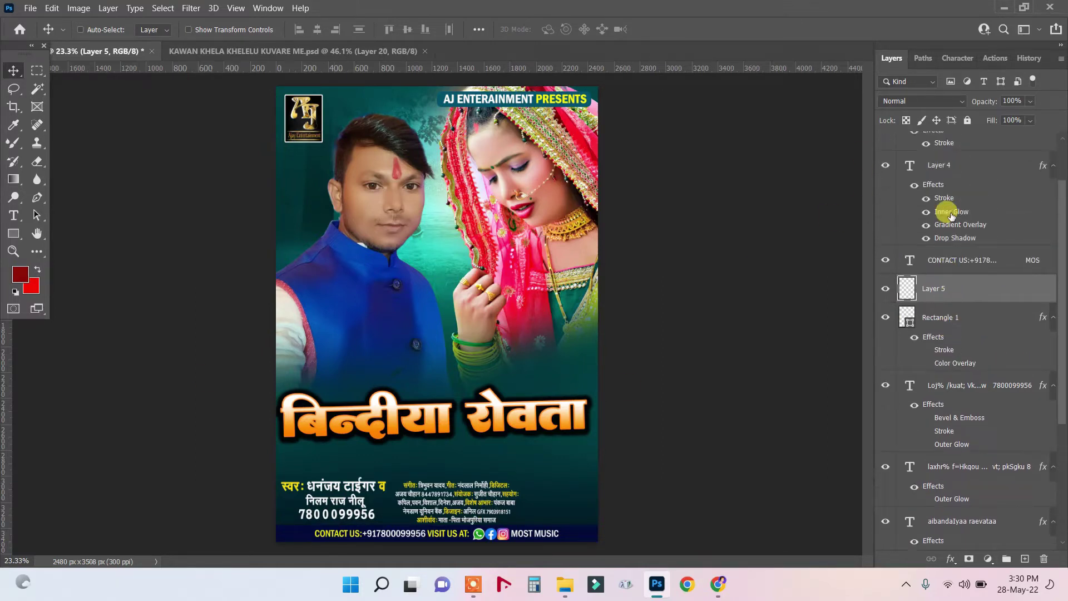
{"action": "scroll", "coordinate": [952, 216], "scroll_direction": "up", "scroll_amount": 3}
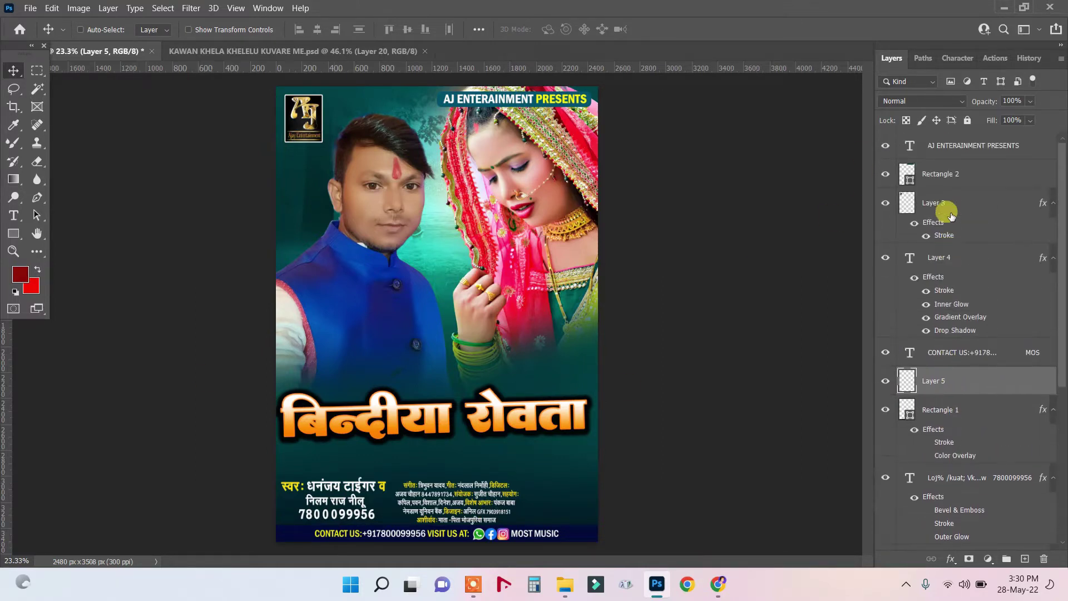
{"action": "left_click", "coordinate": [948, 260]}
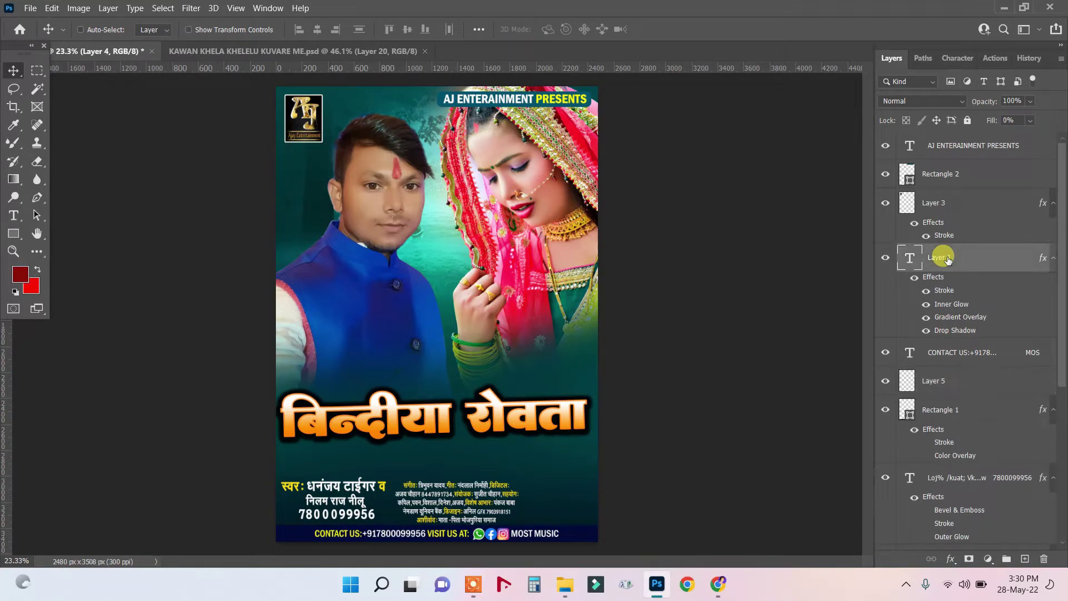
{"action": "key", "text": "Delete"}
{"action": "scroll", "coordinate": [543, 444], "scroll_direction": "up", "scroll_amount": 2}
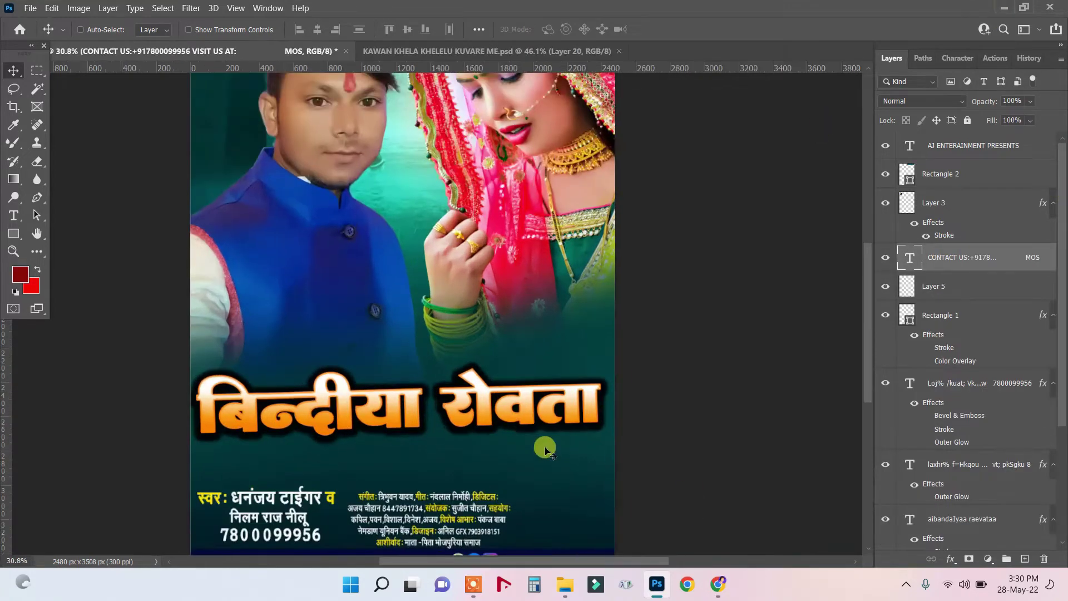
{"action": "left_click_drag", "start_coordinate": [870, 345], "coordinate": [863, 382]}
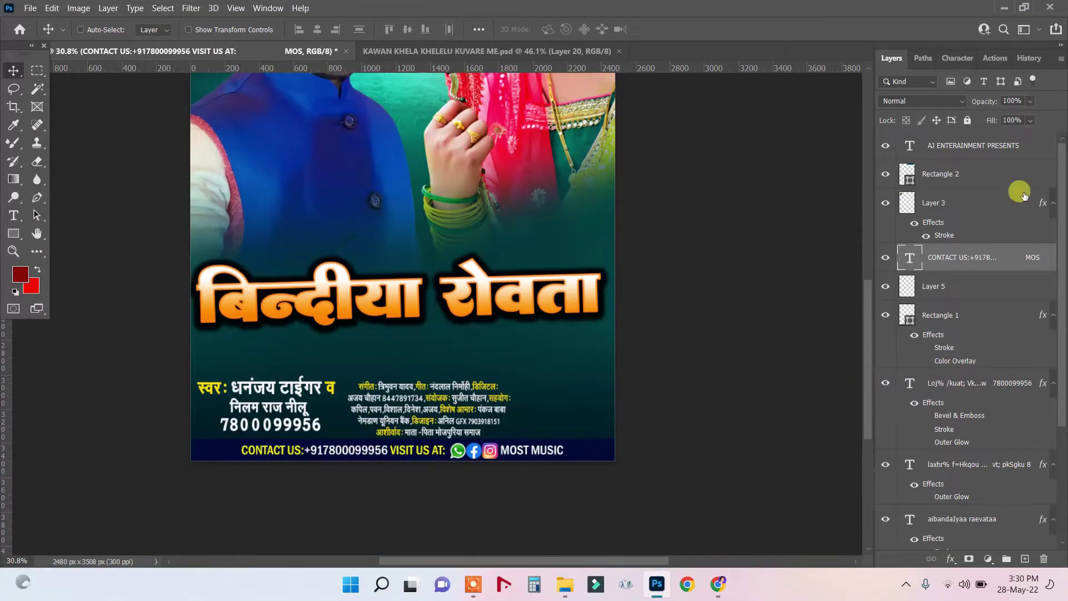
{"action": "scroll", "coordinate": [381, 435], "scroll_direction": "up", "scroll_amount": 2}
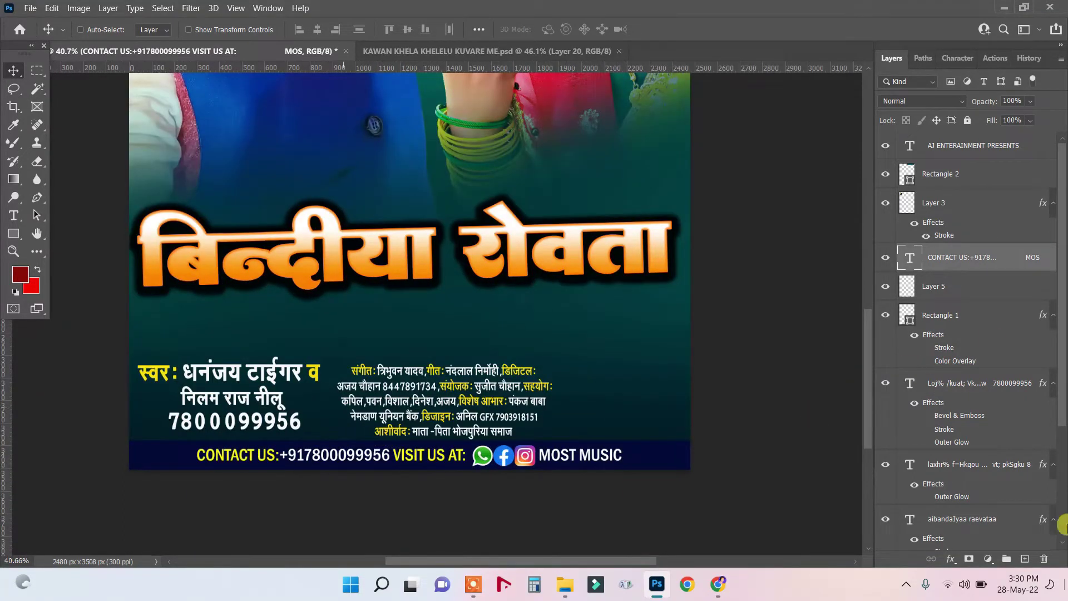
Draw a thin white-filled vertical rectangle between the singer block and credits.
{"action": "left_click", "coordinate": [12, 236]}
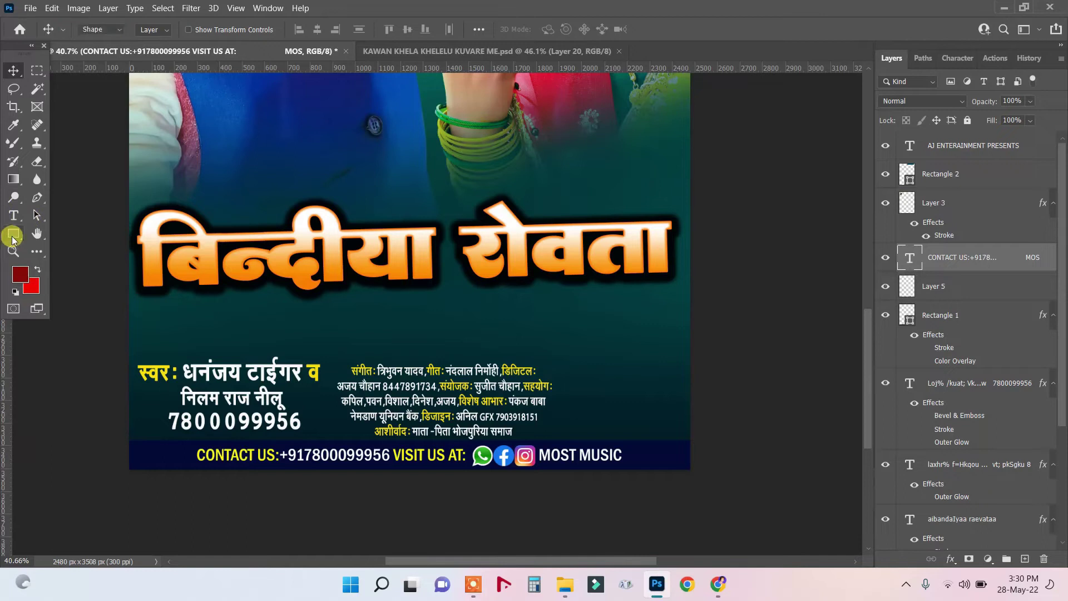
{"action": "right_click", "coordinate": [13, 236]}
{"action": "left_click", "coordinate": [39, 234]}
{"action": "left_click", "coordinate": [151, 30]}
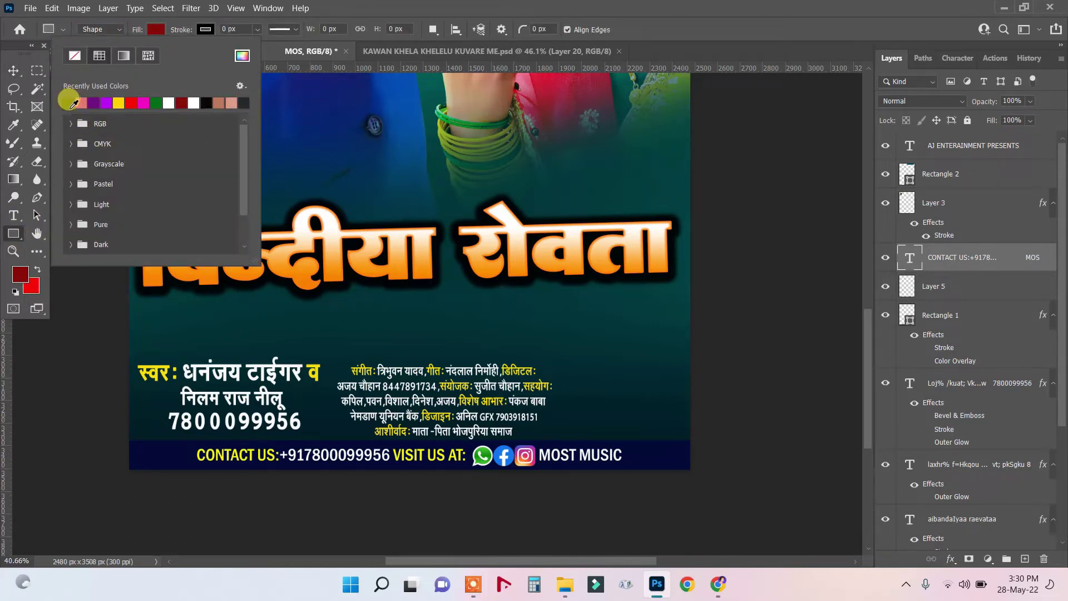
{"action": "left_click", "coordinate": [169, 103]}
{"action": "left_click", "coordinate": [316, 48]}
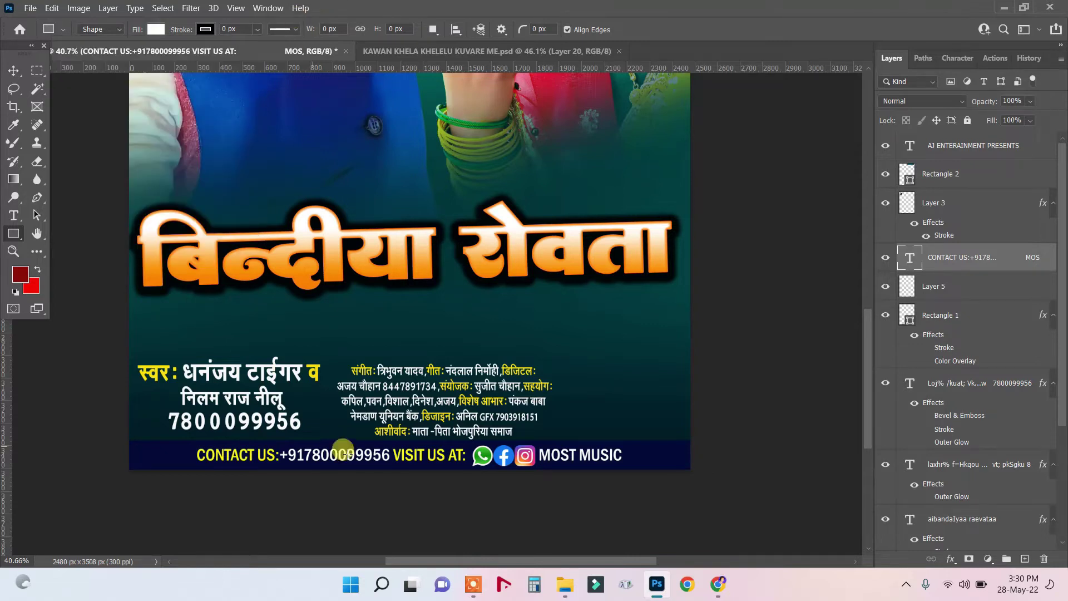
{"action": "left_click_drag", "start_coordinate": [328, 344], "coordinate": [333, 441]}
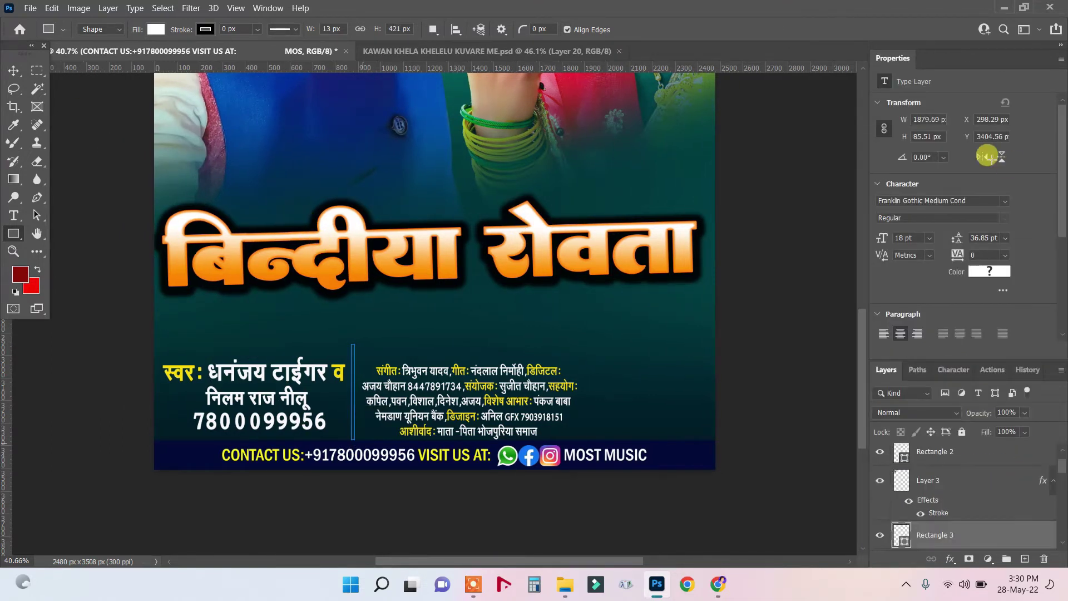
{"action": "left_click", "coordinate": [1061, 59]}
{"action": "left_click", "coordinate": [979, 86]}
Shift the divider down 25 px and restack Rectangle 3 through Rectangle 1 above Rectangle 2.
{"action": "key", "text": "v"}
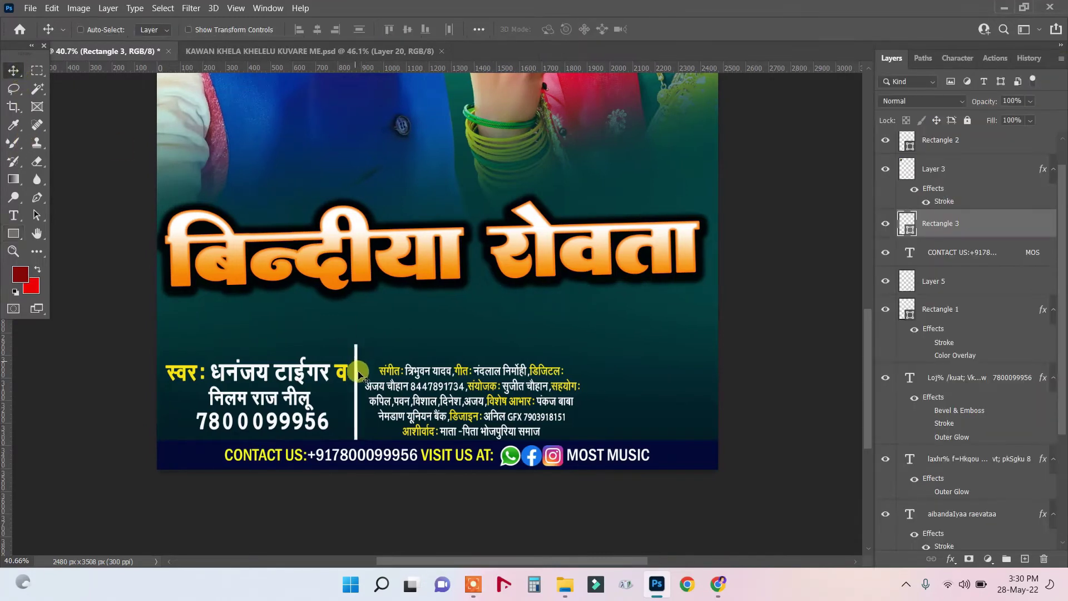
{"action": "left_click_drag", "start_coordinate": [355, 377], "coordinate": [355, 384]}
{"action": "left_click", "coordinate": [957, 314], "text": "shift"}
{"action": "left_click_drag", "start_coordinate": [946, 312], "coordinate": [943, 150]}
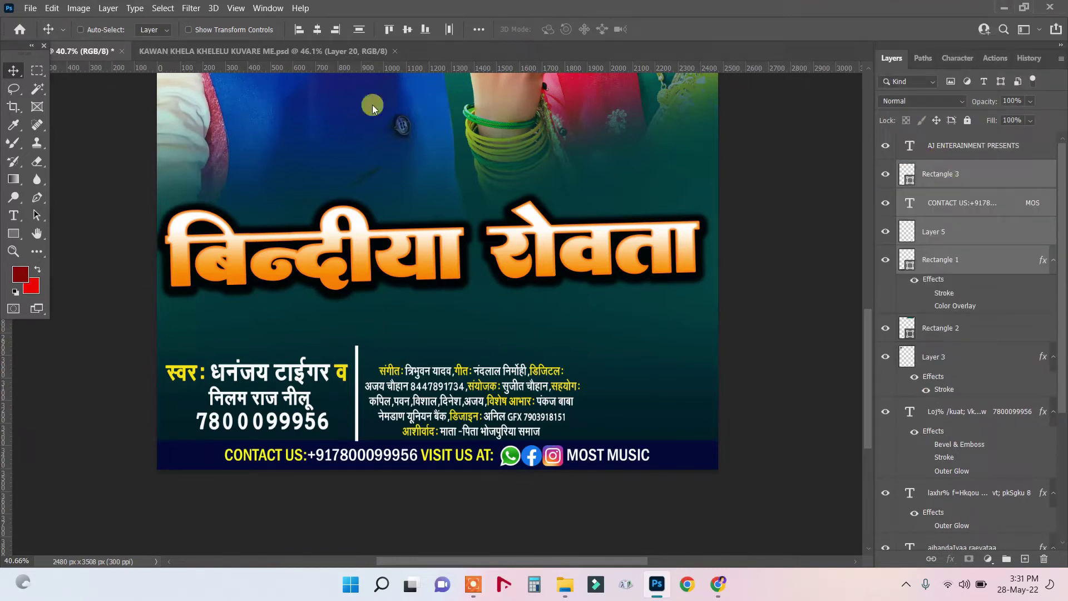
Zoom into the credits and select the composer name after संगीत: with the Type tool.
{"action": "scroll", "coordinate": [417, 391], "scroll_direction": "up", "scroll_amount": 1}
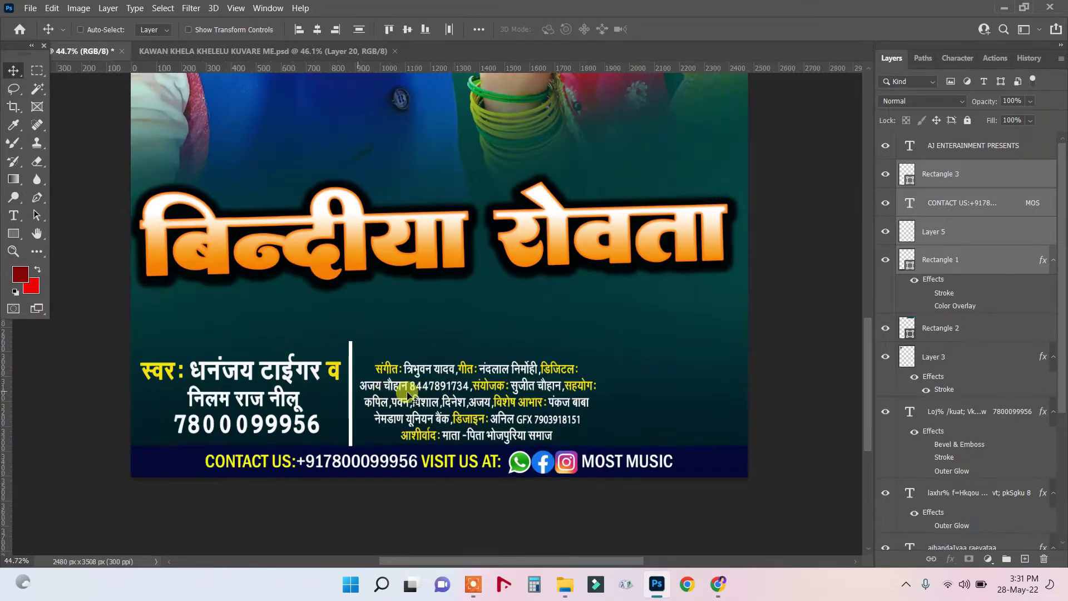
{"action": "scroll", "coordinate": [406, 392], "scroll_direction": "up", "scroll_amount": 1}
{"action": "scroll", "coordinate": [434, 379], "scroll_direction": "up", "scroll_amount": 2}
{"action": "scroll", "coordinate": [434, 378], "scroll_direction": "up", "scroll_amount": 1}
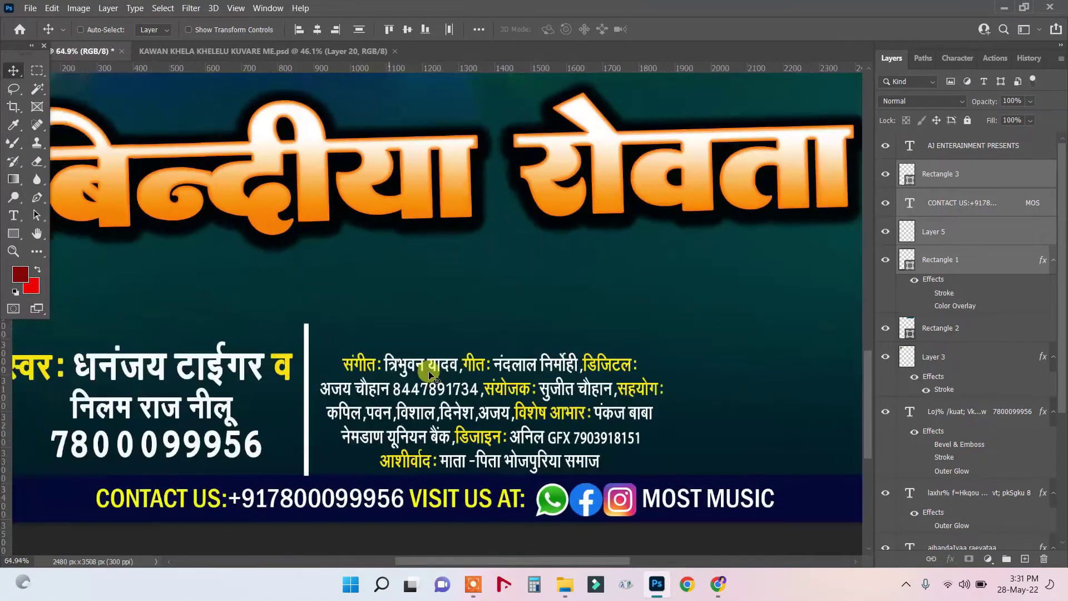
{"action": "left_click", "coordinate": [14, 216]}
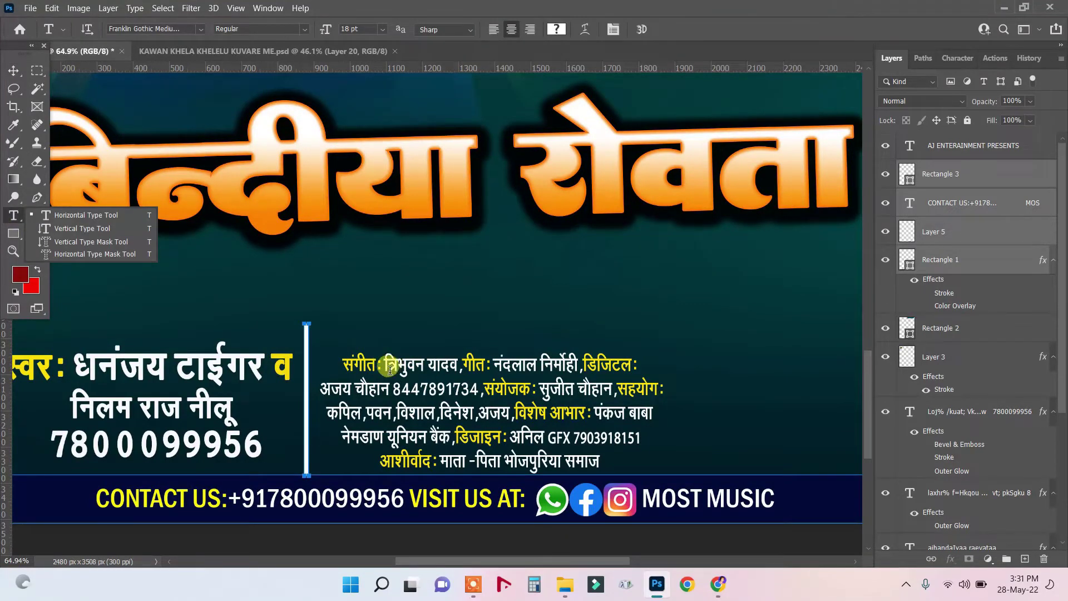
{"action": "left_click_drag", "start_coordinate": [384, 365], "coordinate": [456, 372]}
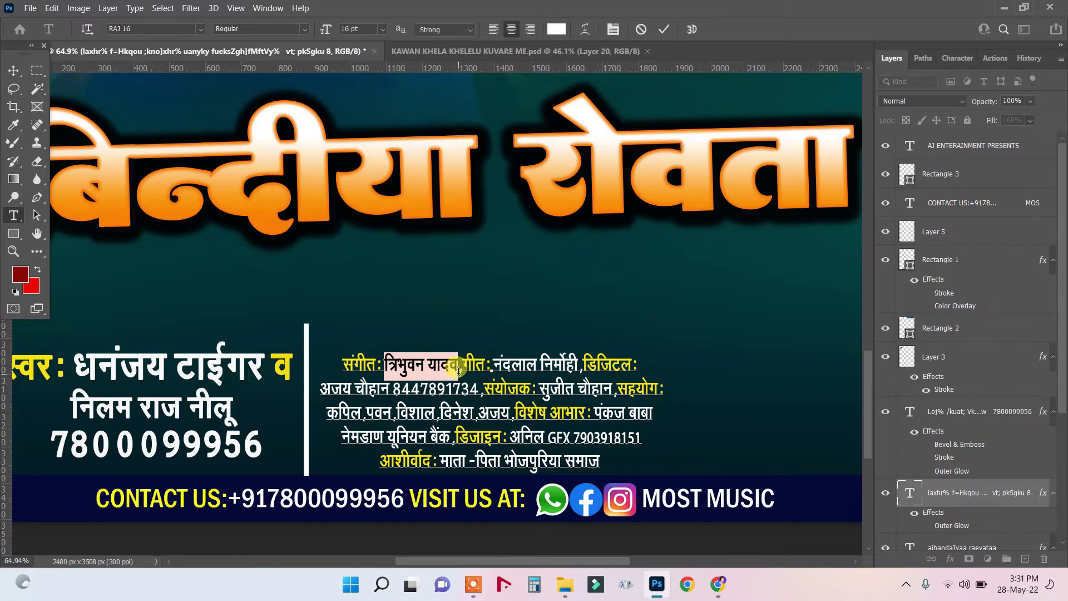
Type a new composer name after संगीत: and replace the lyricist name after गीत:.
{"action": "left_click", "coordinate": [458, 371]}
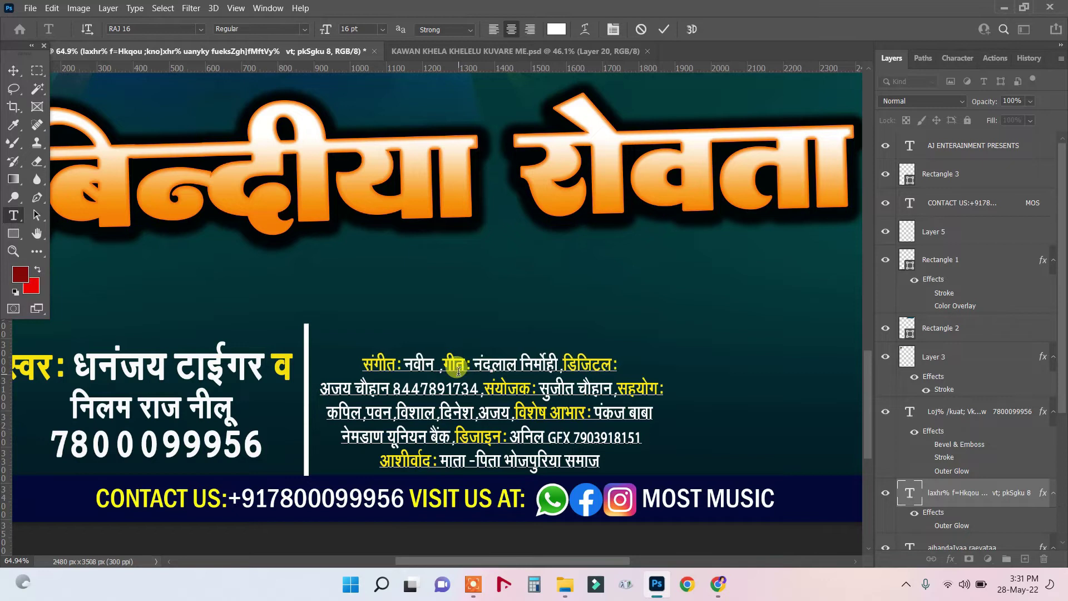
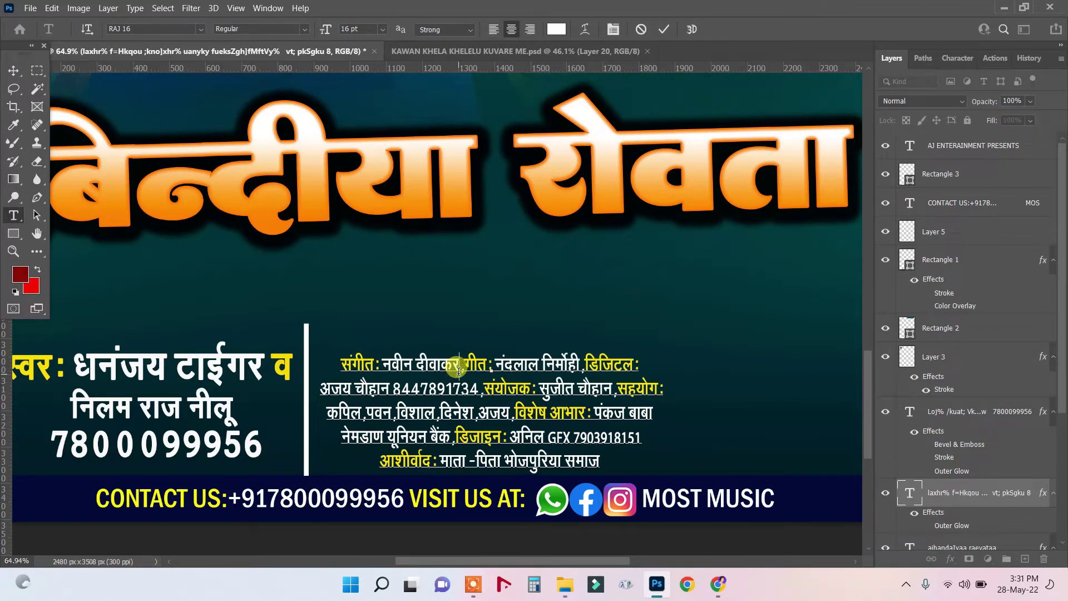
{"action": "left_click_drag", "start_coordinate": [496, 359], "coordinate": [581, 367]}
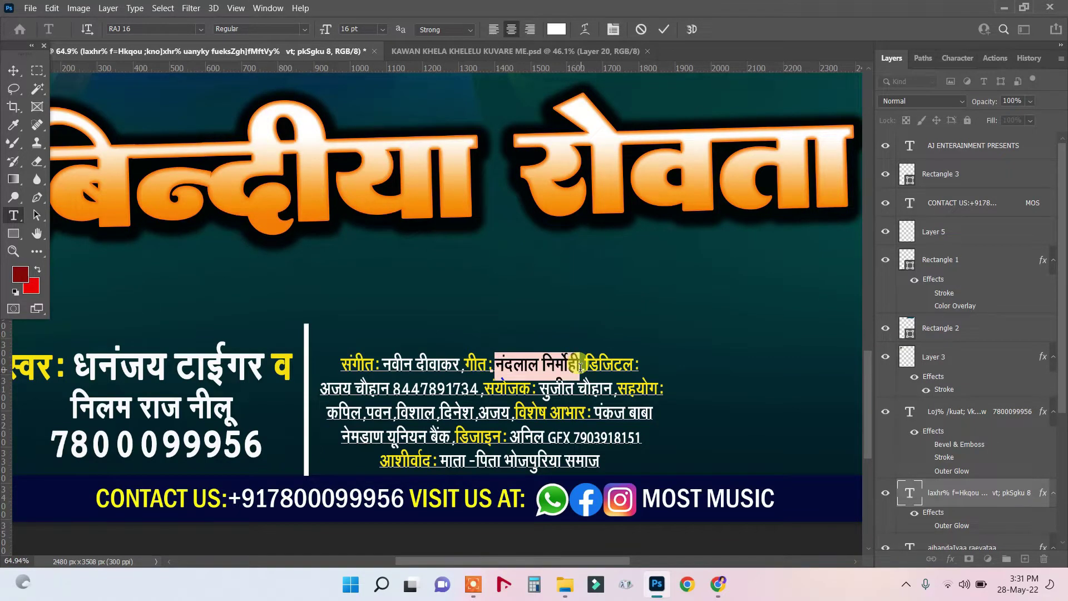
{"action": "left_click", "coordinate": [580, 367]}
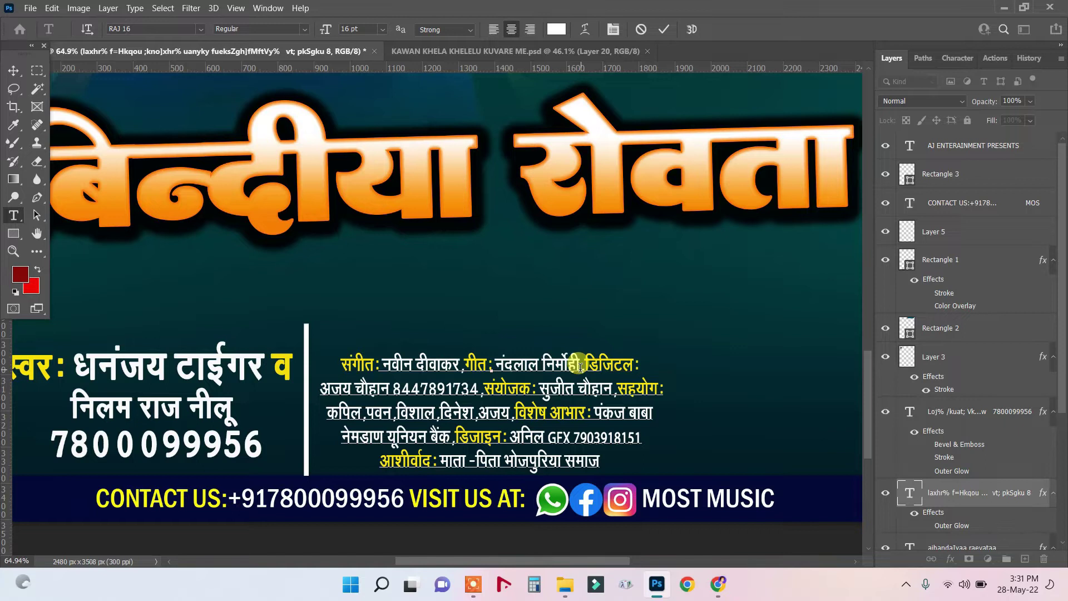
{"action": "key", "text": "BackSpace"}
{"action": "key", "text": "BackSpace"}
{"action": "key", "text": "BackSpace"}
{"action": "key", "text": "BackSpace"}
{"action": "key", "text": "BackSpace"}
{"action": "key", "text": "BackSpace"}
{"action": "key", "text": "BackSpace"}
{"action": "key", "text": "BackSpace"}
{"action": "key", "text": "BackSpace"}
{"action": "key", "text": "BackSpace"}
{"action": "key", "text": "BackSpace"}
{"action": "key", "text": "BackSpace"}
{"action": "key", "text": "BackSpace"}
{"action": "key", "text": "BackSpace"}
{"action": "key", "text": "BackSpace"}
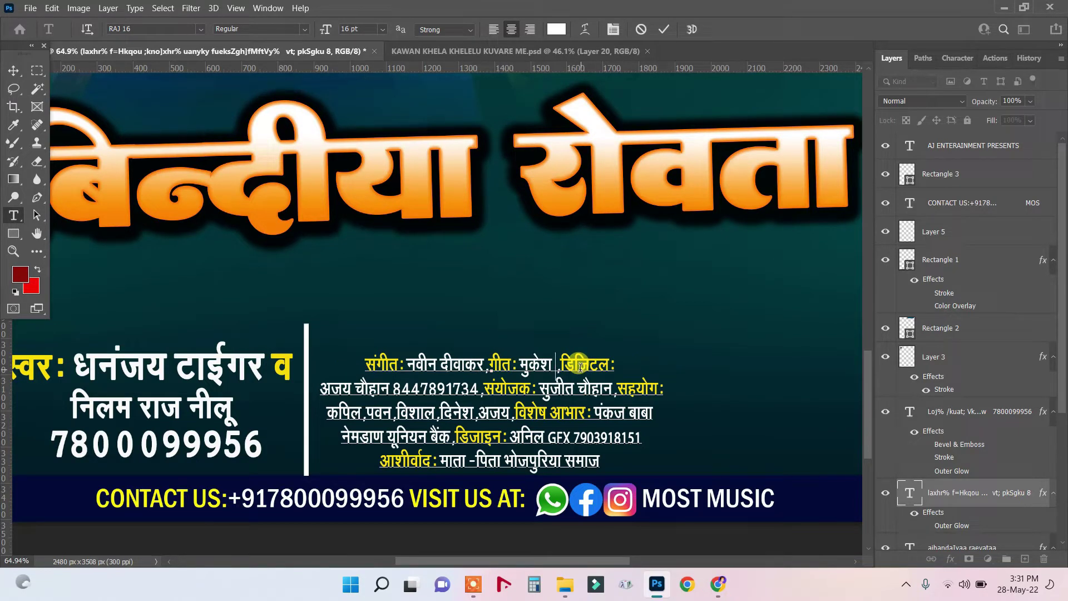
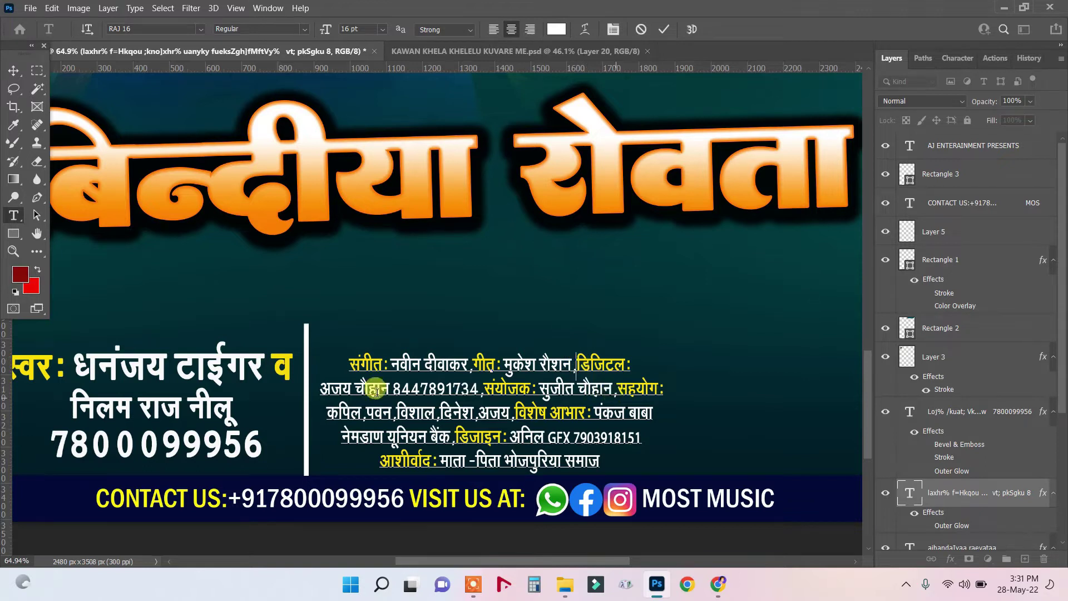
{"action": "left_click_drag", "start_coordinate": [322, 388], "coordinate": [661, 407]}
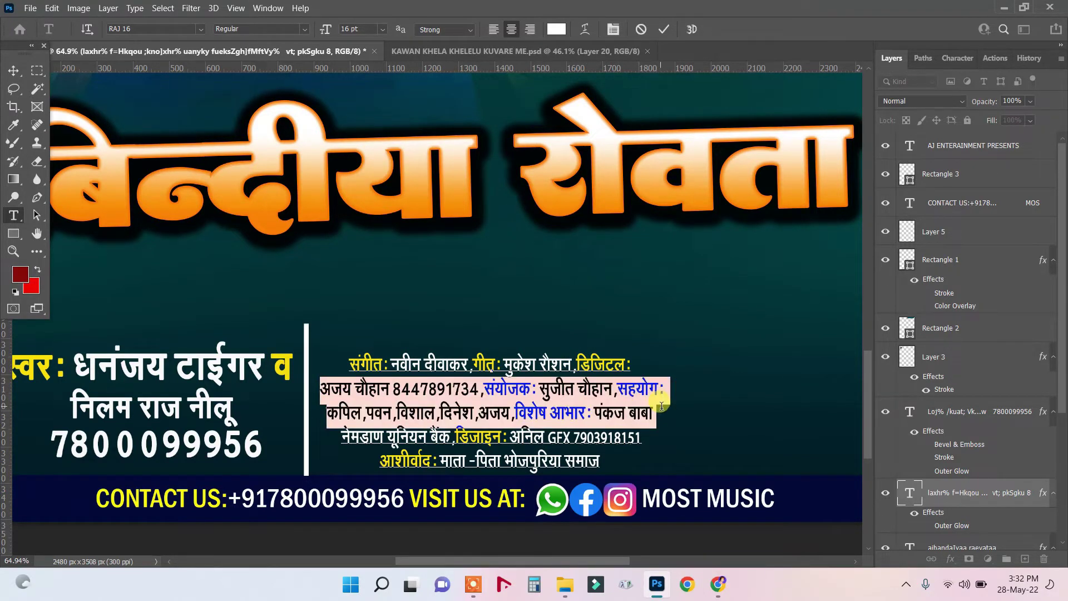
Delete the second and third credit lines and change डिजिटल to a निर्माता: credit with the producer's name.
{"action": "key", "text": "BackSpace"}
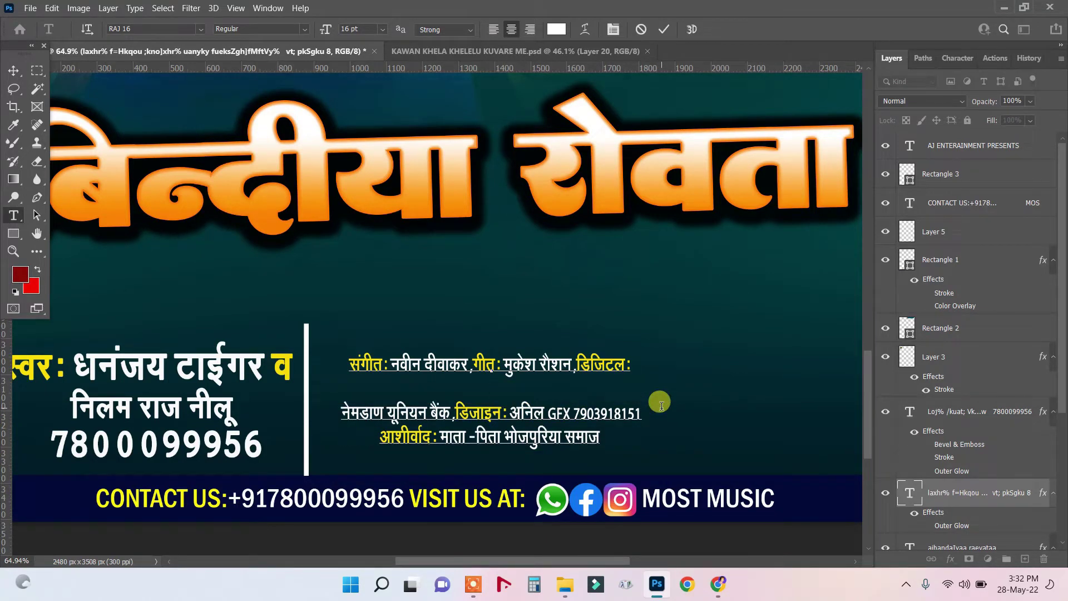
{"action": "key", "text": "Delete"}
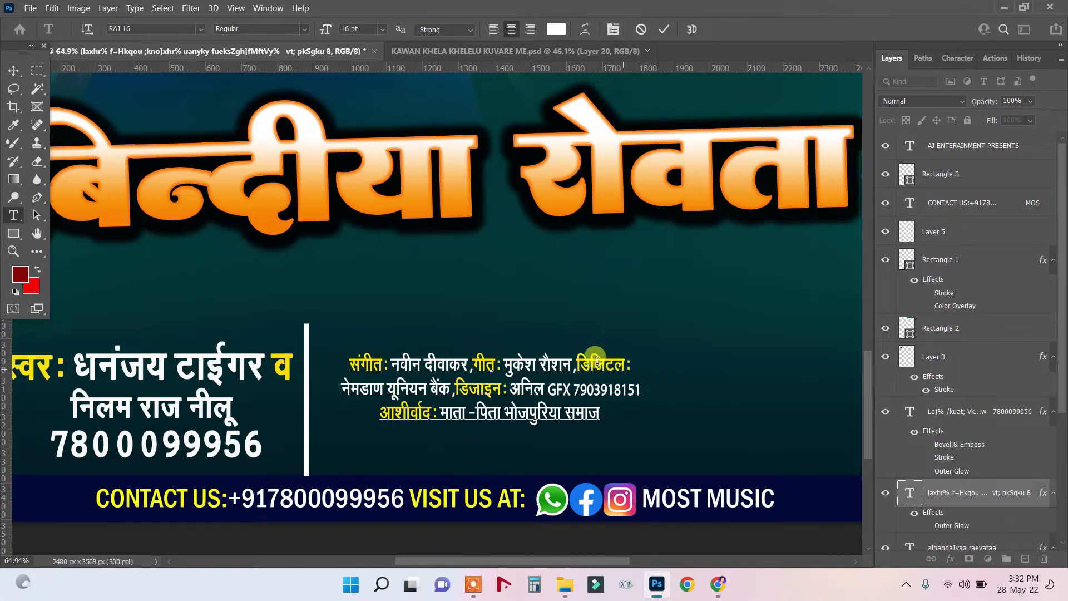
{"action": "left_click_drag", "start_coordinate": [577, 357], "coordinate": [620, 358]}
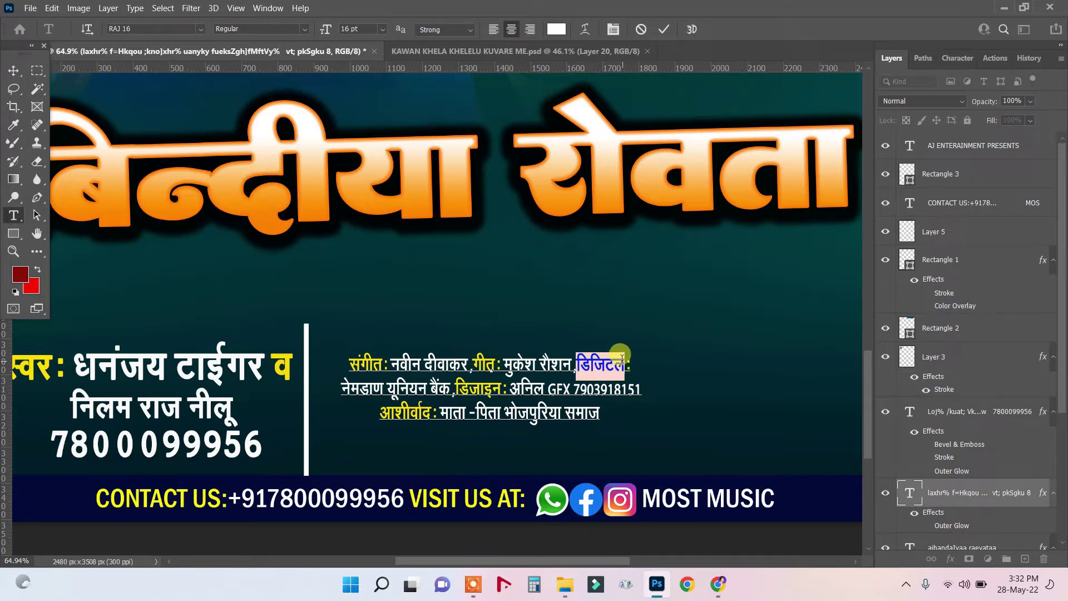
{"action": "type", "text": "fu"}
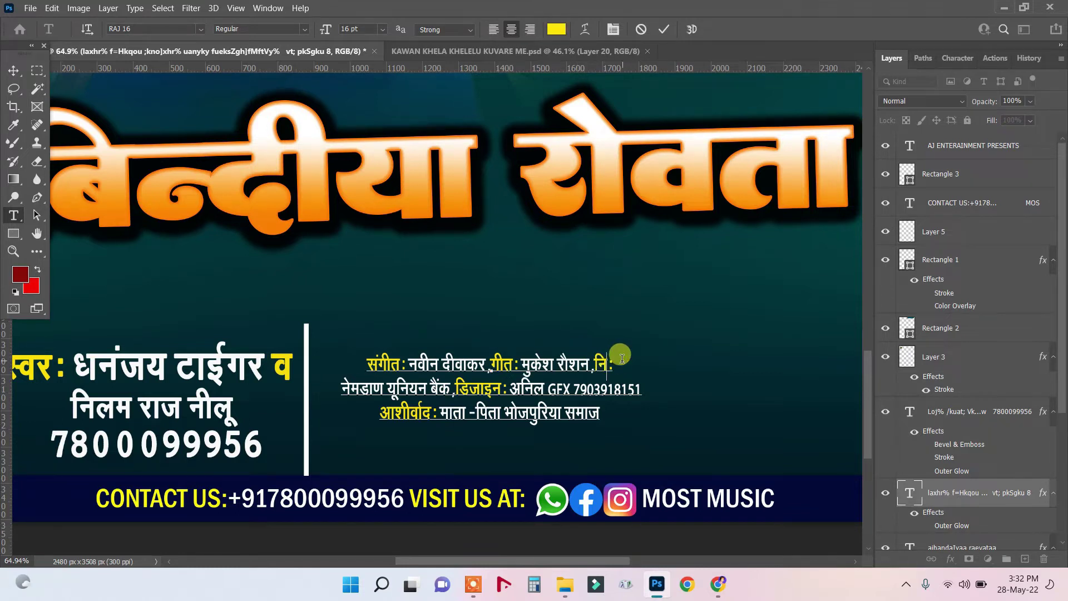
{"action": "type", "text": "ekrk"}
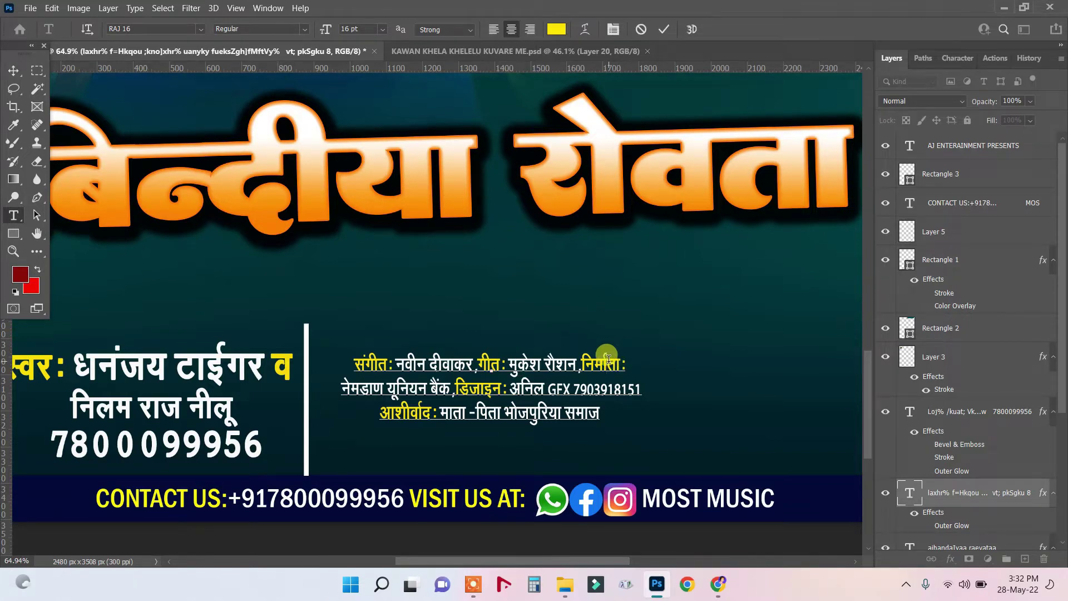
{"action": "left_click", "coordinate": [608, 358]}
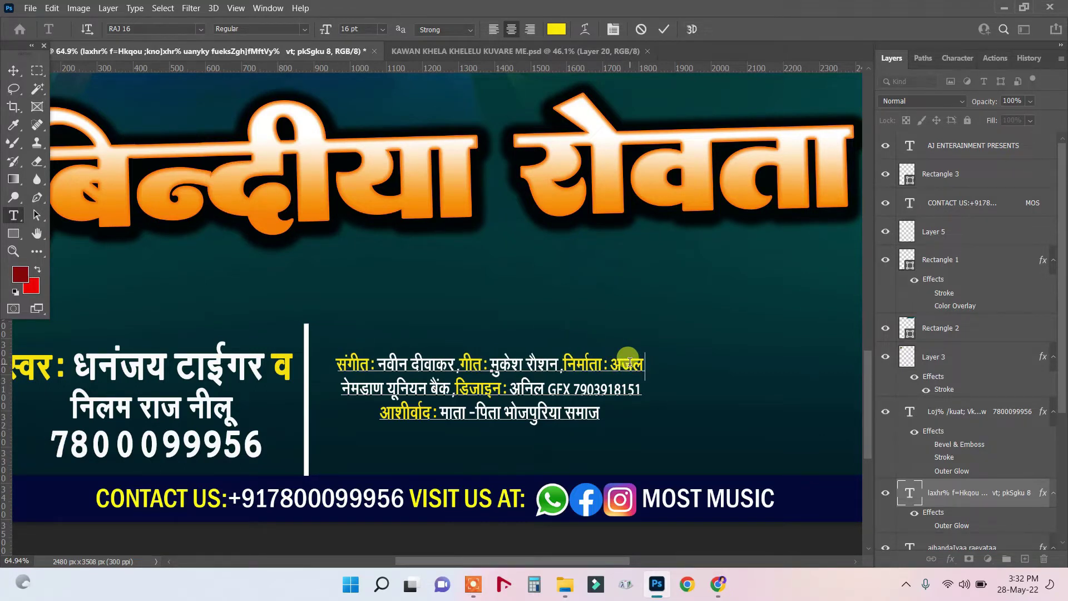
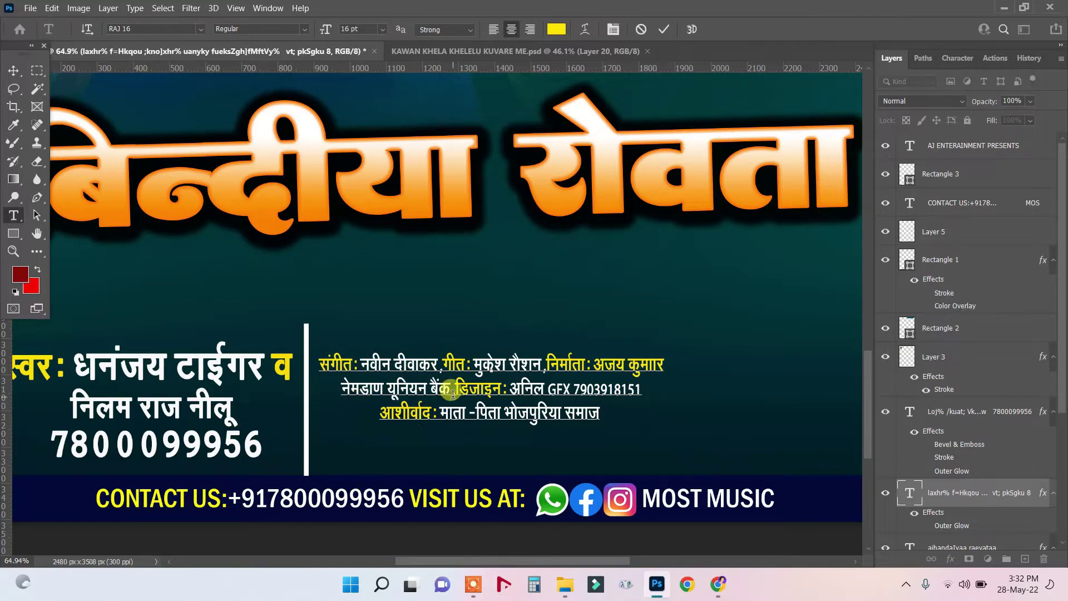
Recolour the producer's name after निर्माता: white, sampled from the title text.
{"action": "left_click_drag", "start_coordinate": [593, 367], "coordinate": [684, 363]}
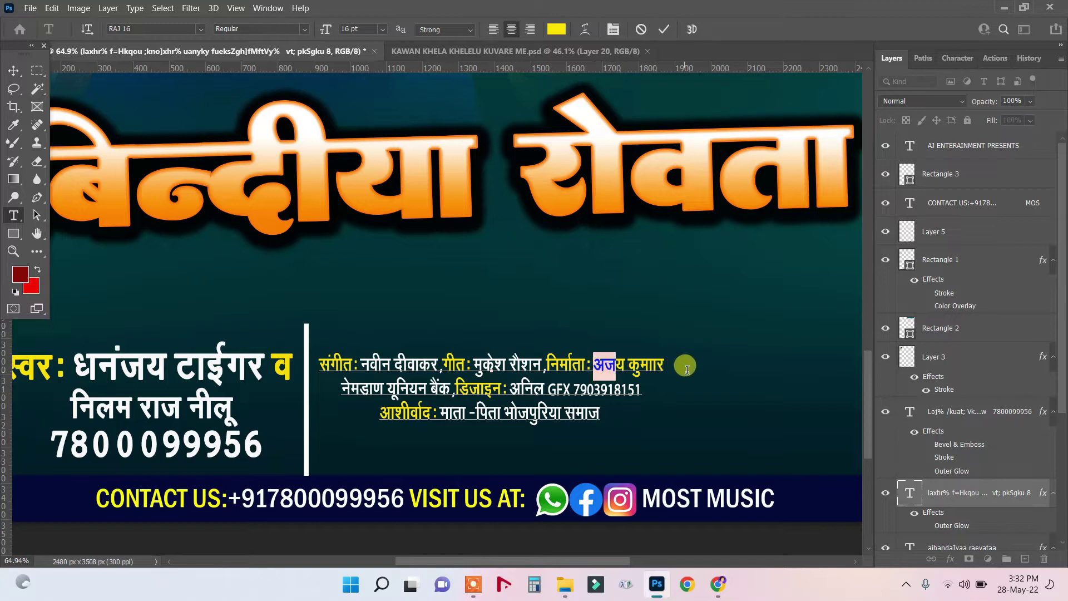
{"action": "left_click", "coordinate": [22, 273]}
{"action": "left_click", "coordinate": [662, 159]}
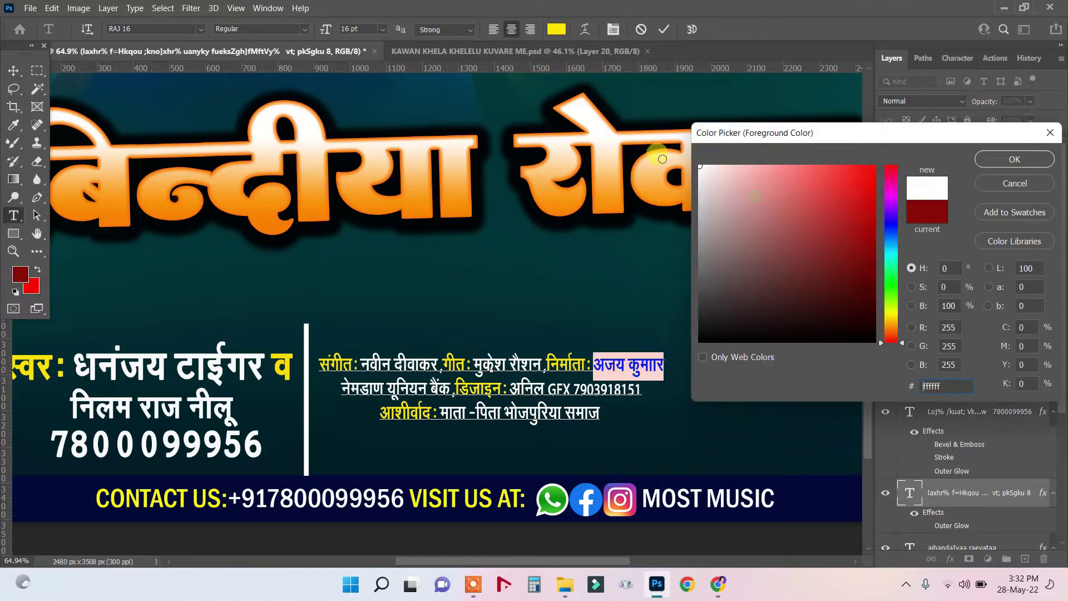
{"action": "left_click", "coordinate": [1015, 159]}
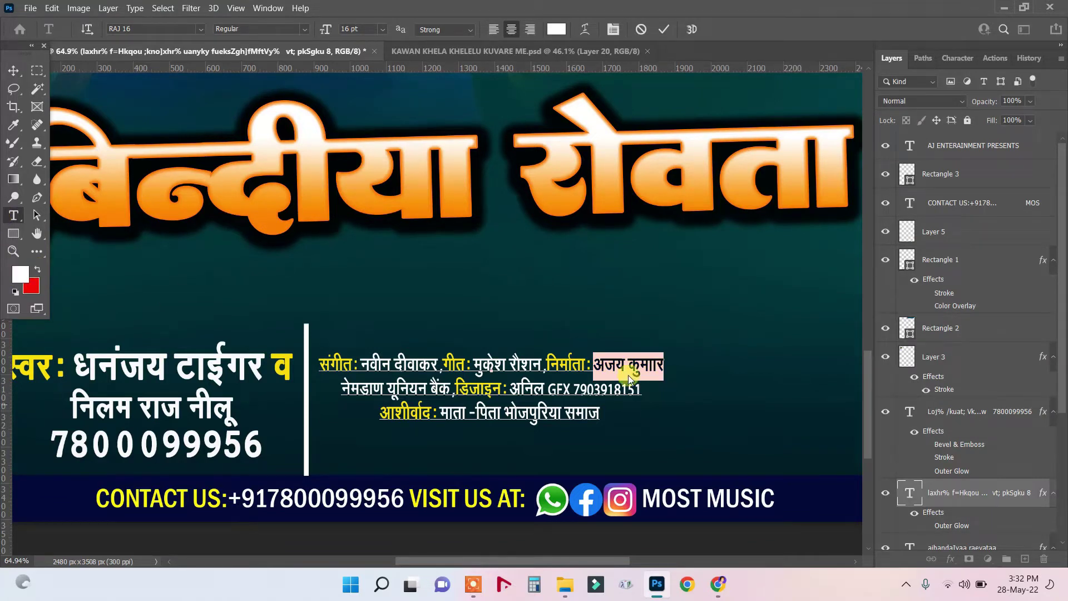
{"action": "left_click", "coordinate": [614, 365]}
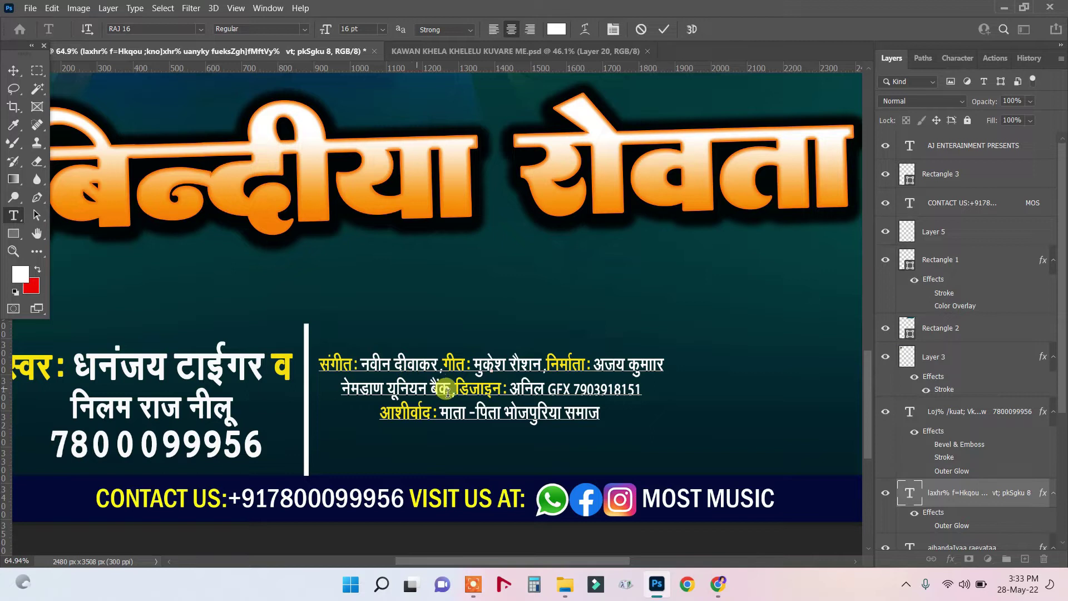
Replace the bank name on the second credit line with a सहयोग: label and the contributor's name.
{"action": "left_click_drag", "start_coordinate": [451, 389], "coordinate": [337, 387]}
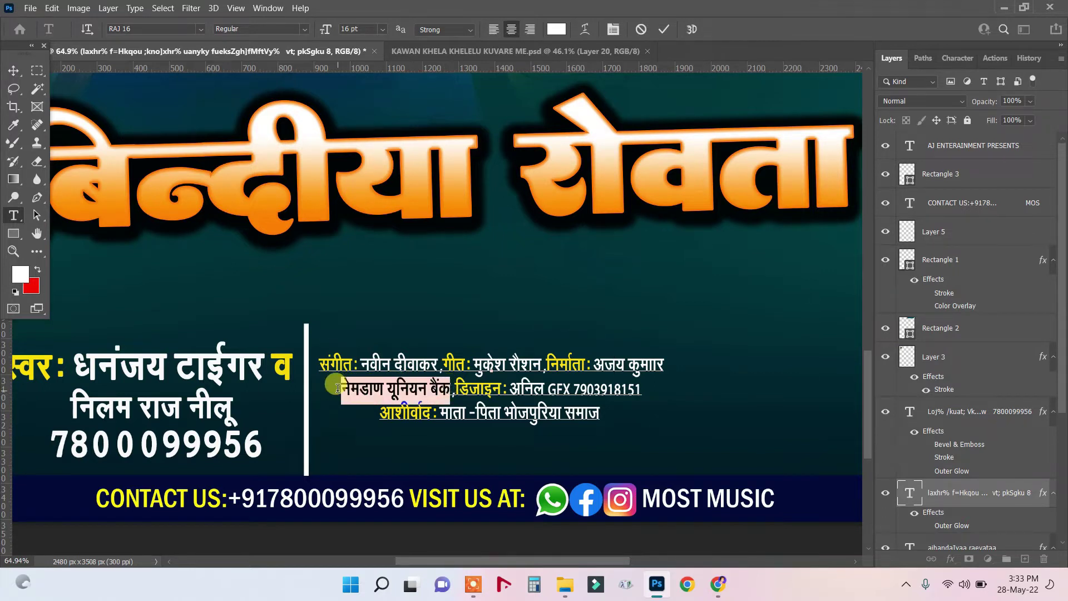
{"action": "key", "text": "BackSpace"}
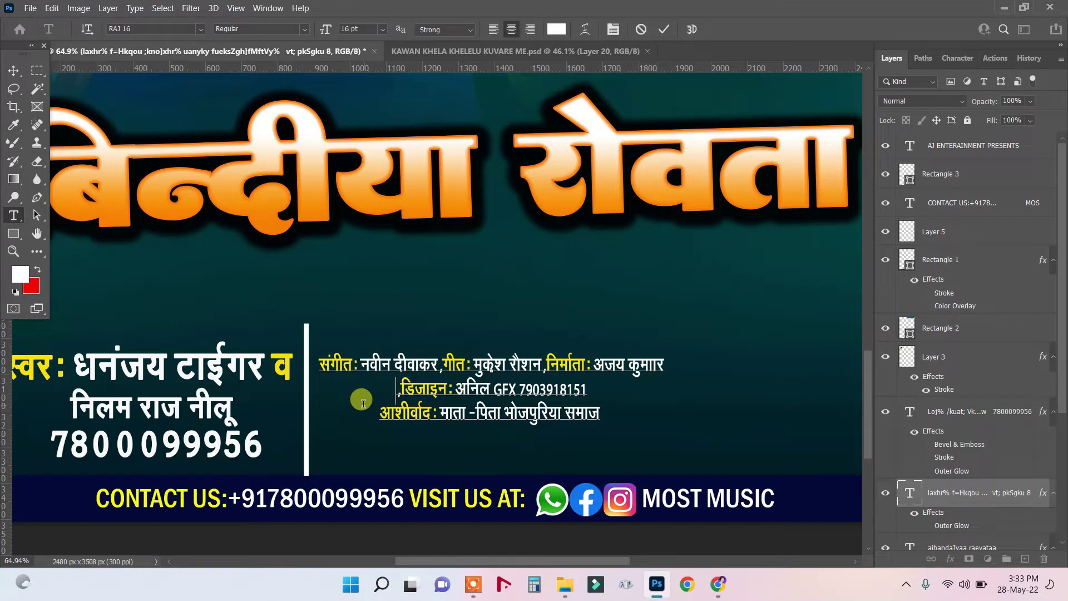
{"action": "type", "text": "सह "}
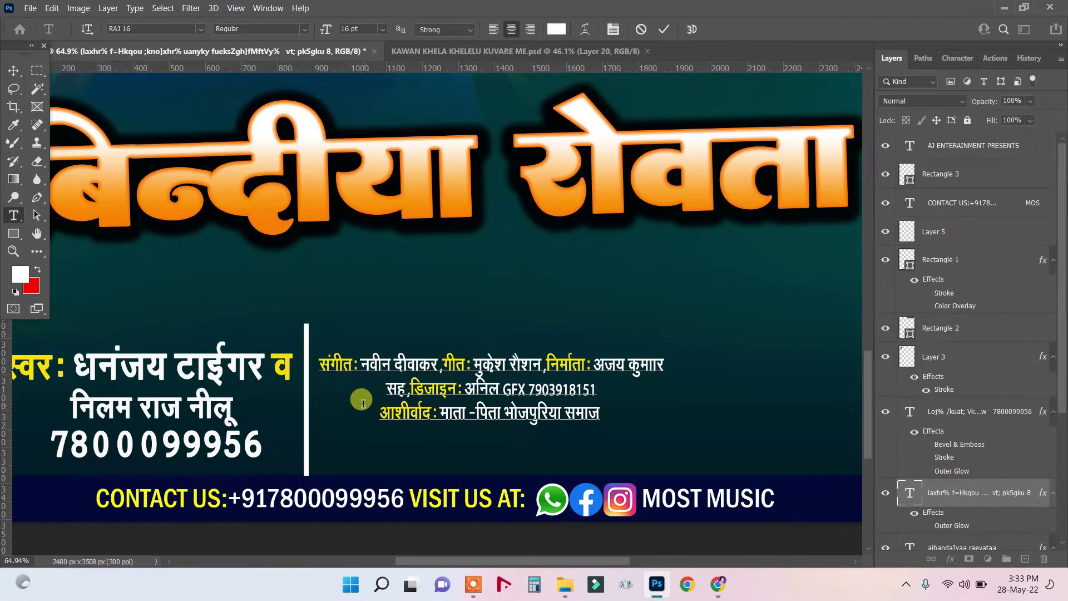
{"action": "type", "text": "या"}
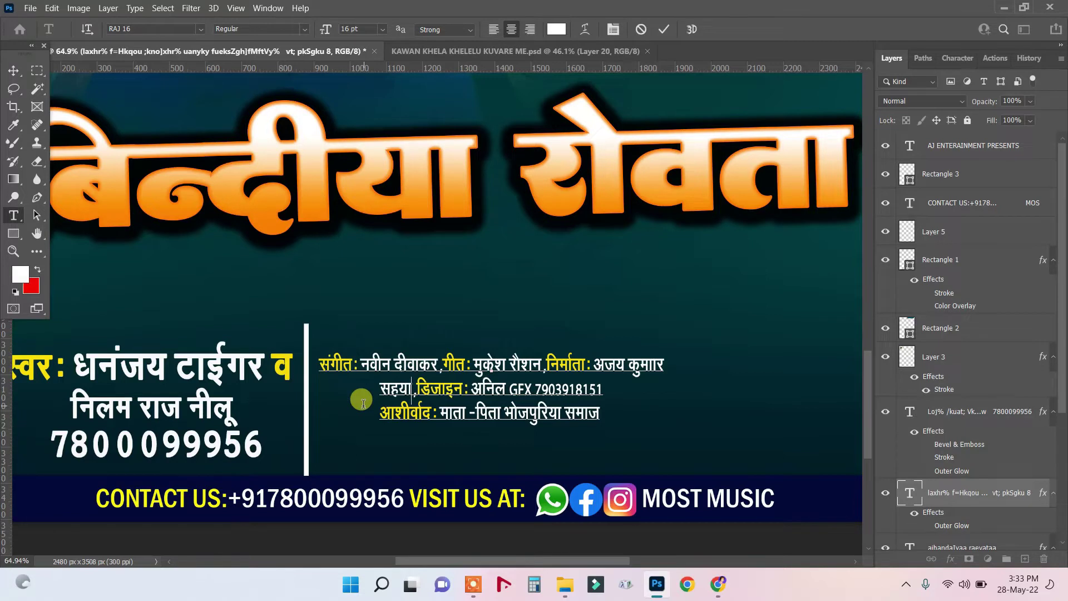
{"action": "type", "text": "ोग"}
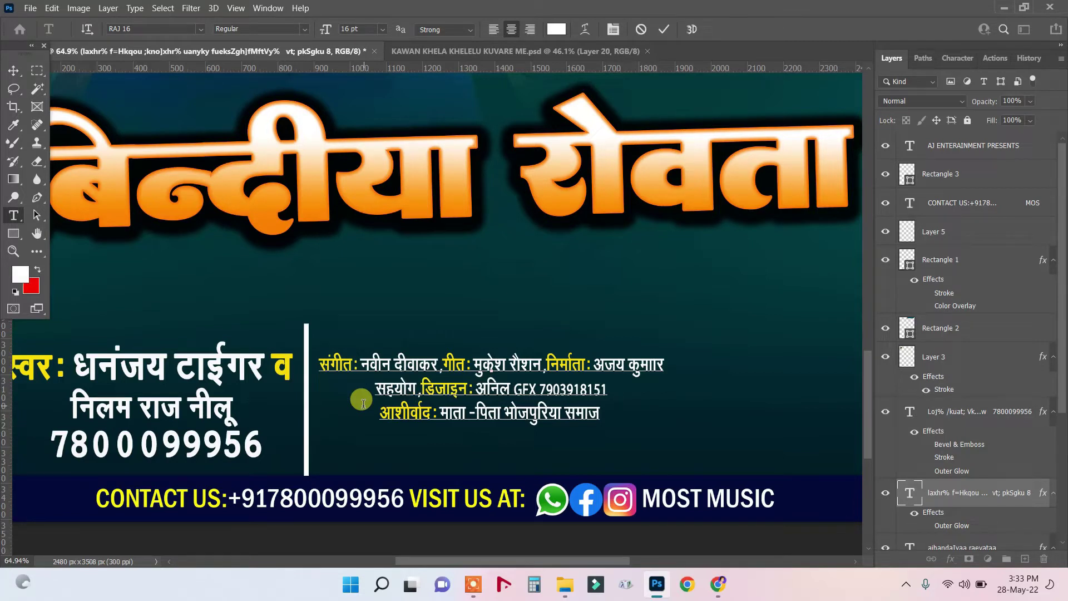
{"action": "type", "text": ":"}
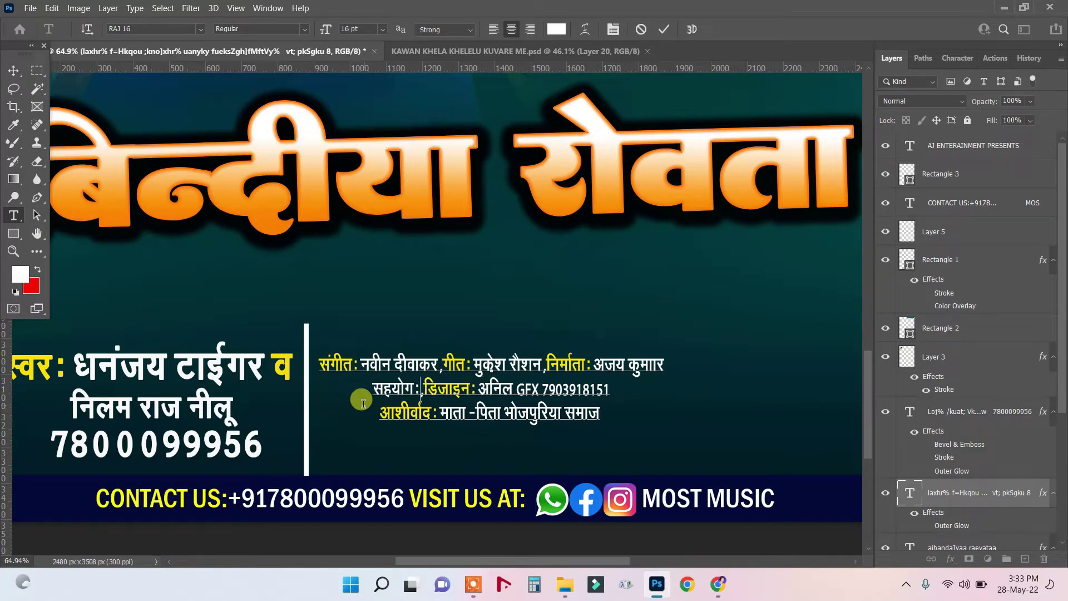
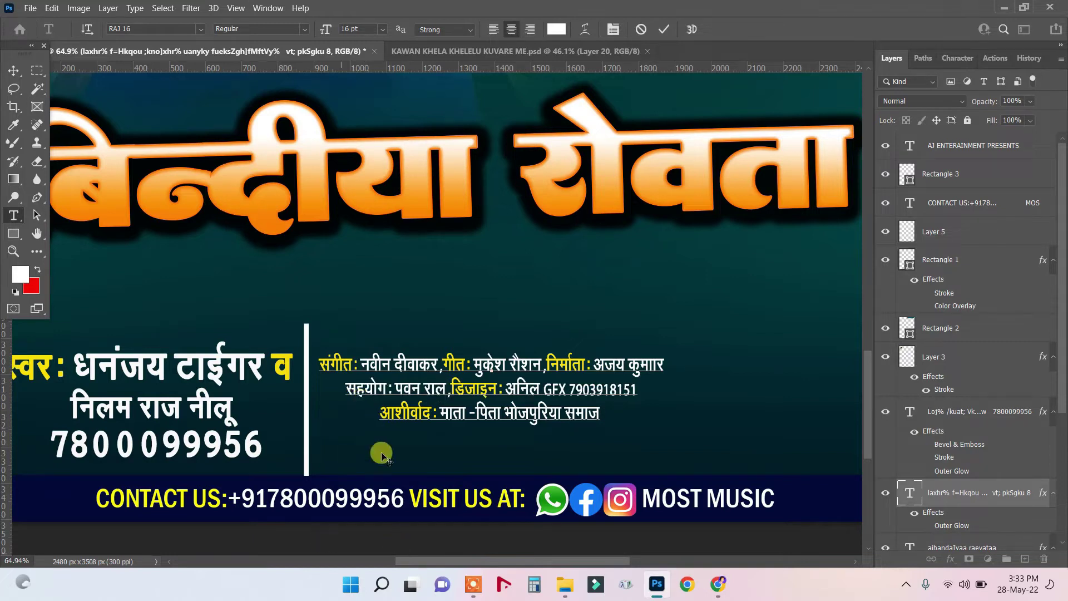
Correct the contributor's surname and colour the सहयोग: label the same yellow as the other labels.
{"action": "key", "text": "BackSpace"}
{"action": "type", "text": "य"}
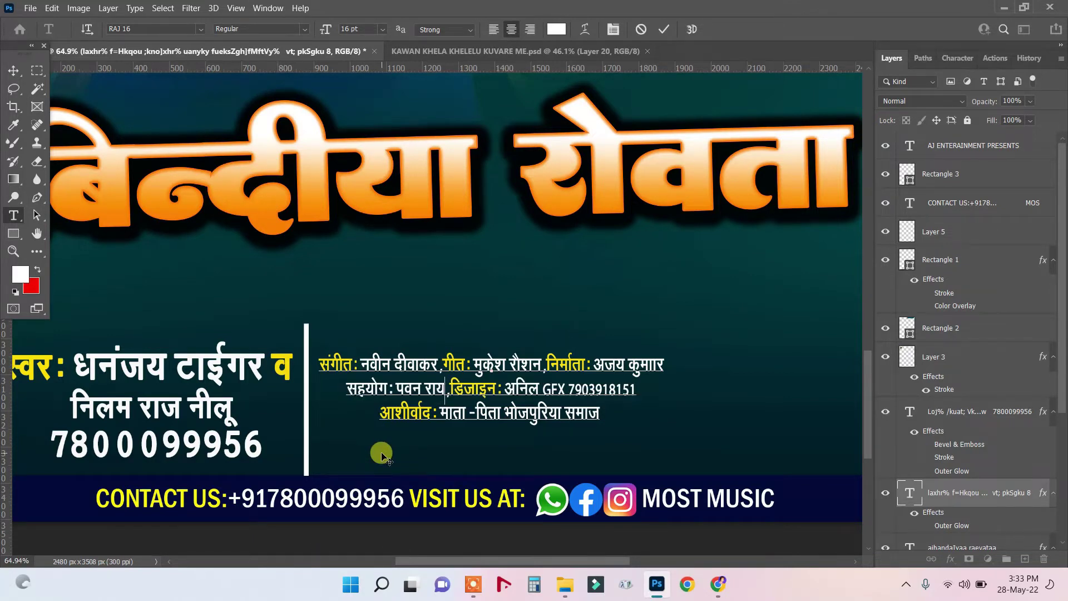
{"action": "left_click_drag", "start_coordinate": [395, 389], "coordinate": [334, 386]}
{"action": "left_click", "coordinate": [41, 288]}
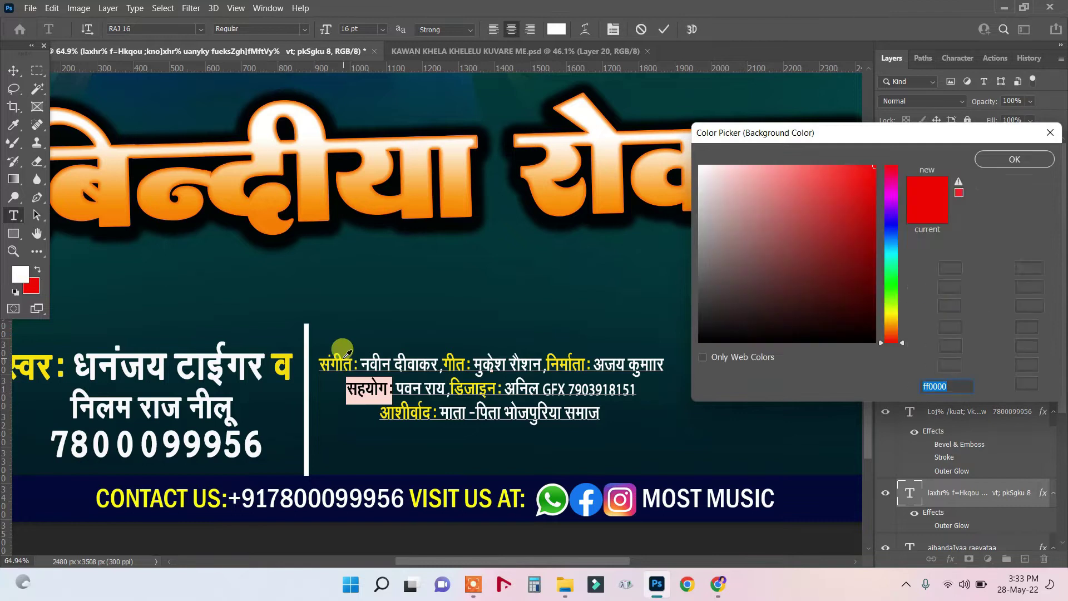
{"action": "left_click", "coordinate": [341, 361]}
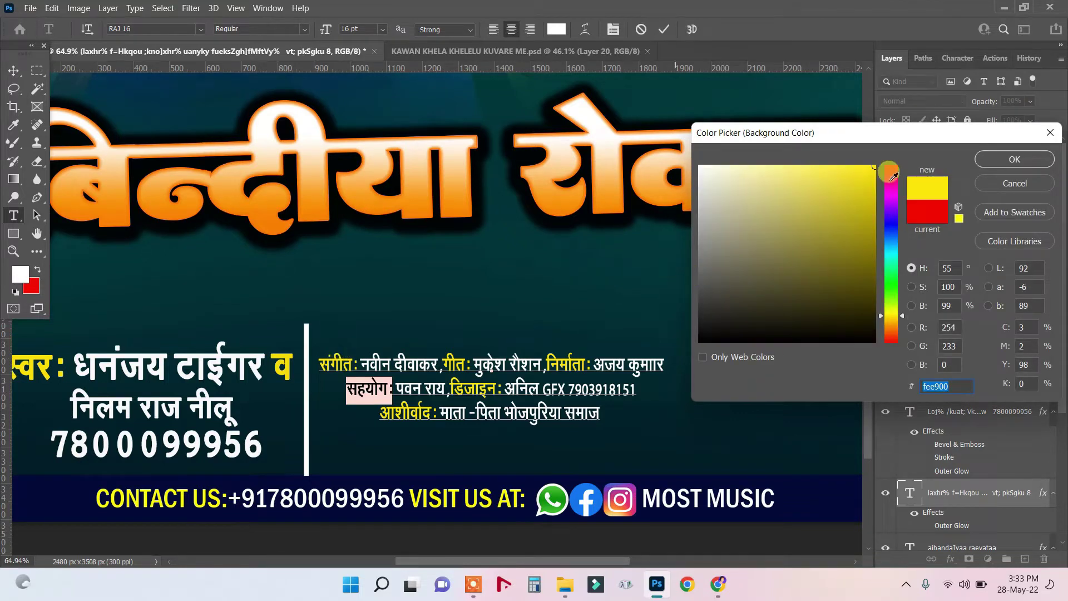
{"action": "left_click", "coordinate": [1002, 160]}
{"action": "left_click", "coordinate": [38, 270]}
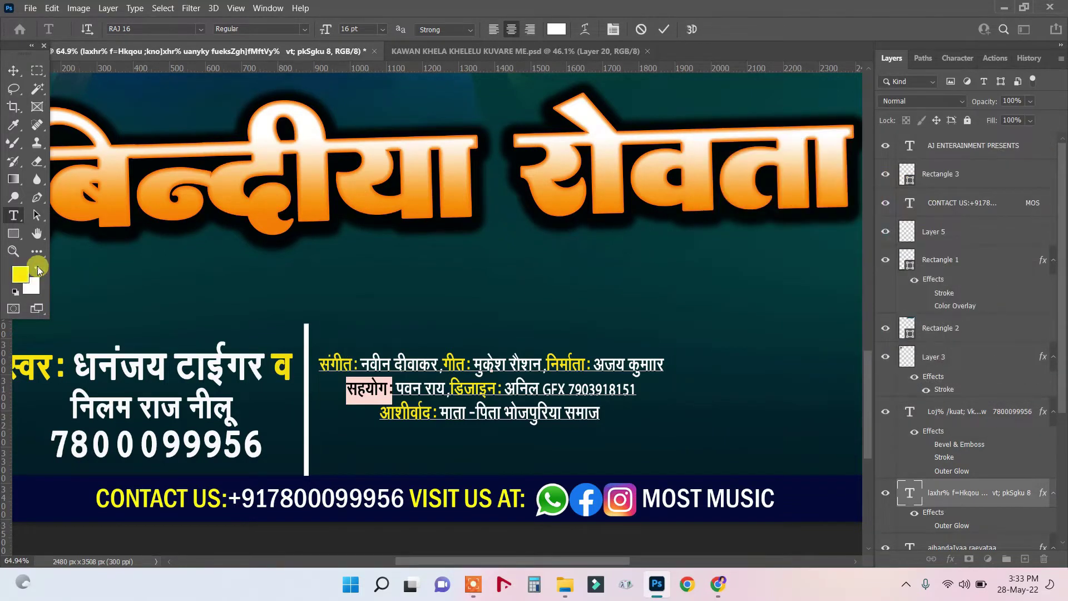
{"action": "key", "text": "alt+BackSpace"}
{"action": "left_click", "coordinate": [399, 384]}
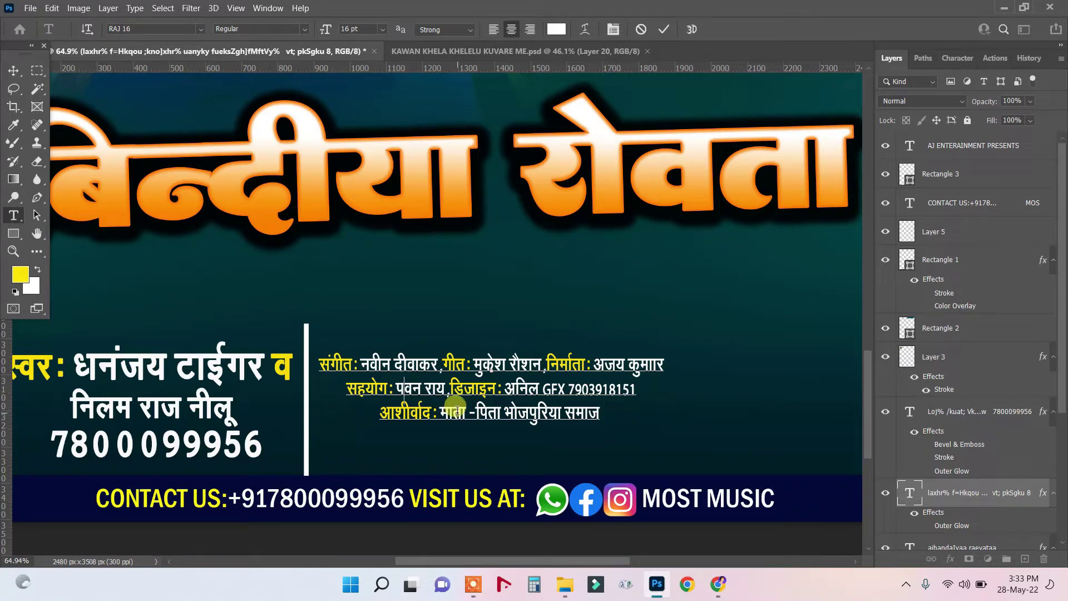
{"action": "left_click", "coordinate": [15, 72]}
Move the credits block down and to the right, next to the divider.
{"action": "scroll", "coordinate": [425, 365], "scroll_direction": "down", "scroll_amount": 1}
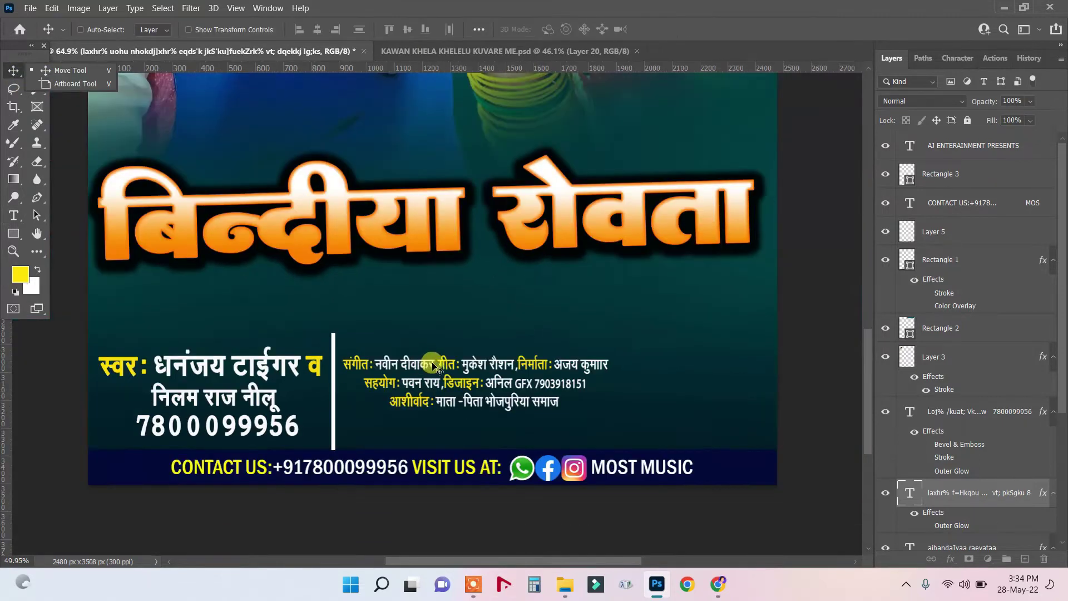
{"action": "left_click_drag", "start_coordinate": [449, 384], "coordinate": [450, 402]}
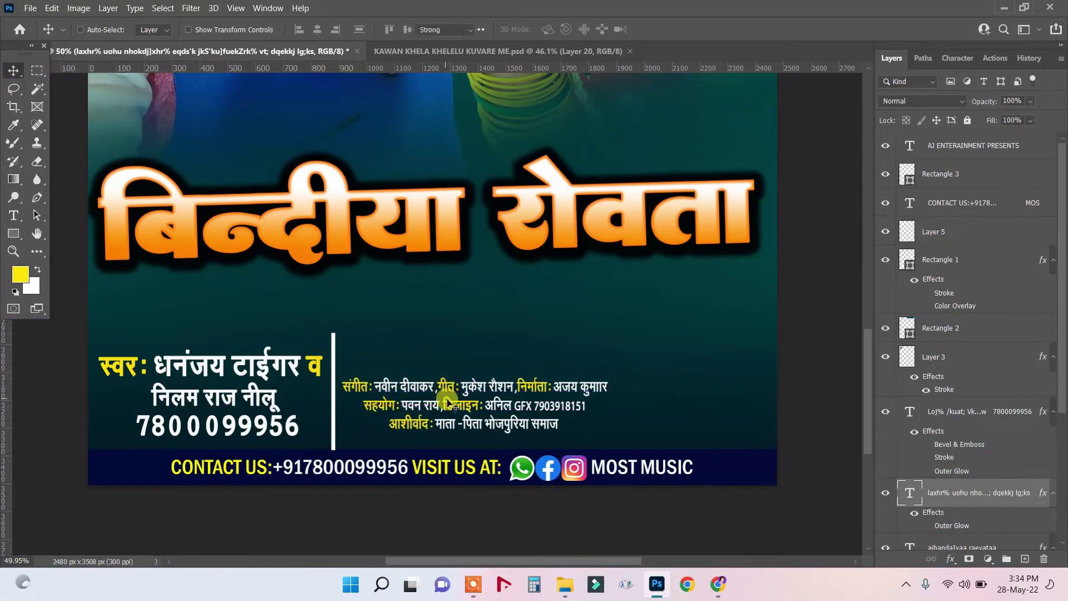
{"action": "left_click", "coordinate": [13, 70]}
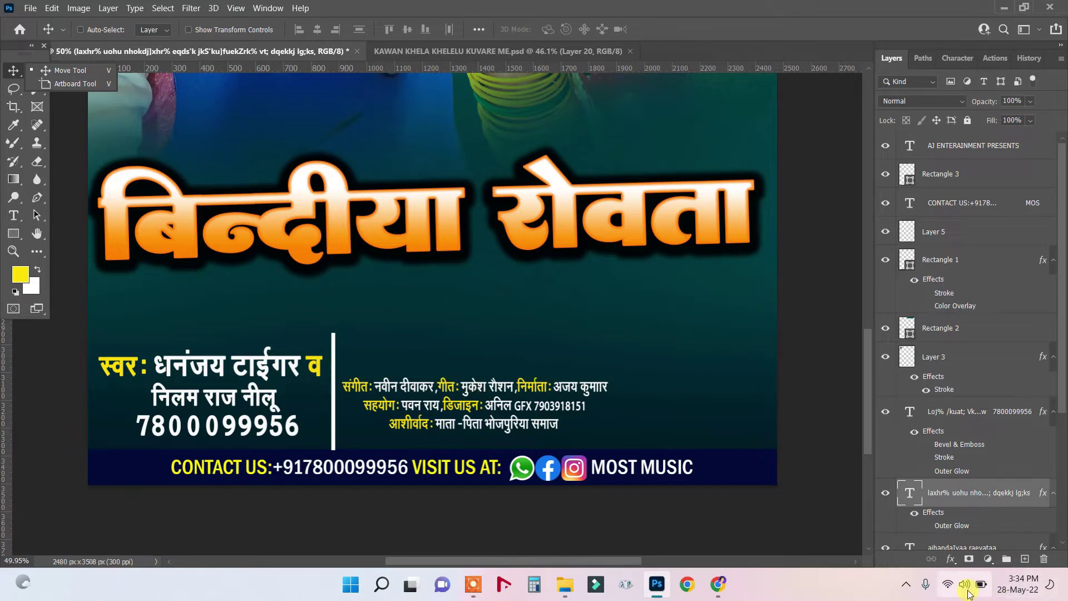
{"action": "left_click", "coordinate": [740, 372]}
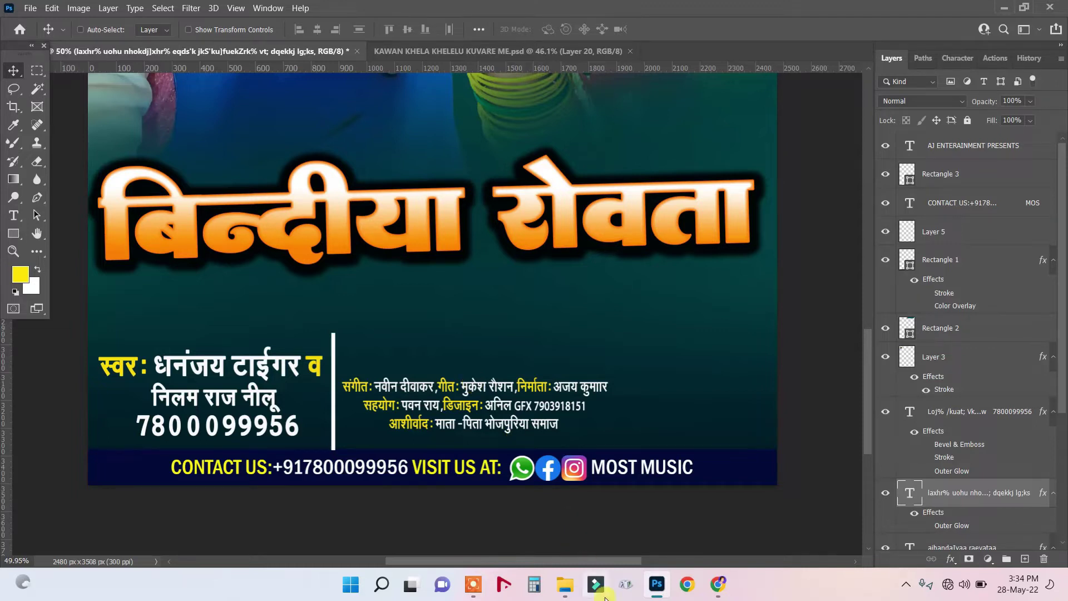
{"action": "left_click_drag", "start_coordinate": [492, 383], "coordinate": [503, 392]}
{"action": "right_click", "coordinate": [484, 390]}
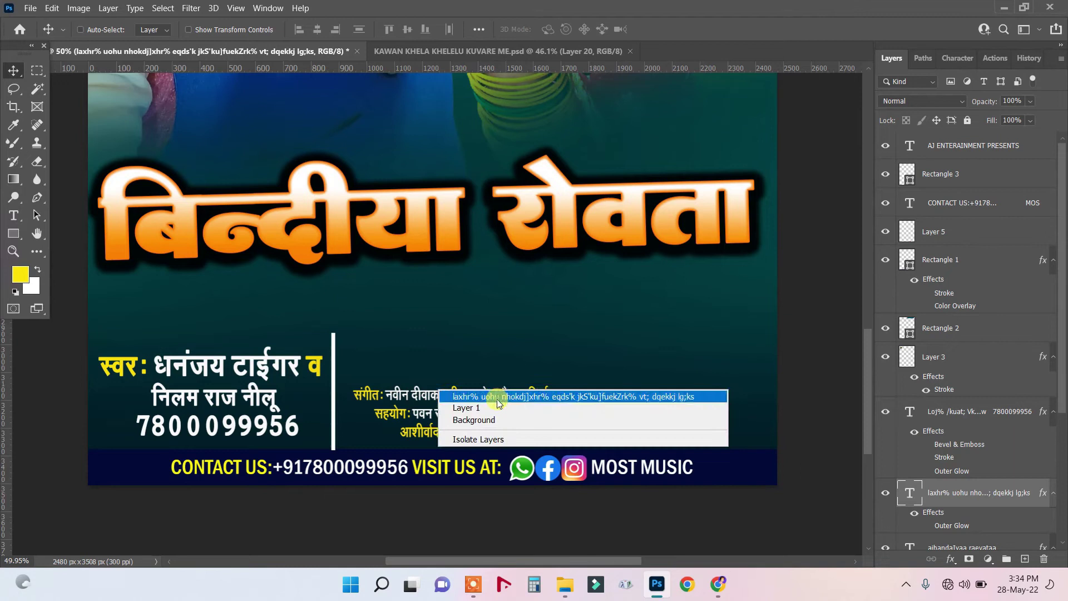
{"action": "left_click", "coordinate": [483, 400]}
{"action": "left_click_drag", "start_coordinate": [483, 401], "coordinate": [476, 392]}
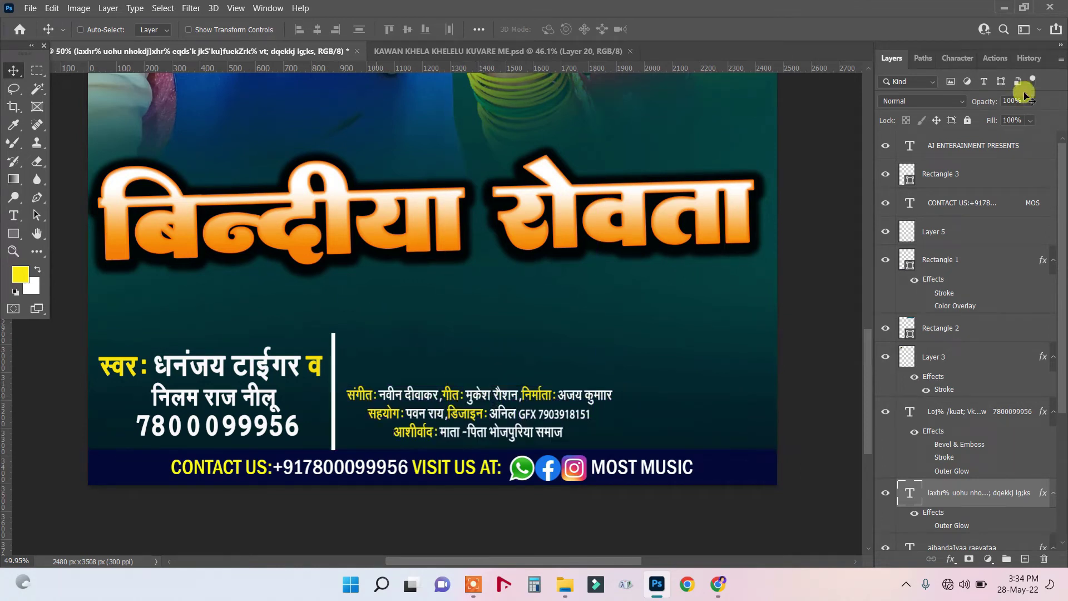
Set the credits' leading to 20 pt and settle the block beside the divider.
{"action": "left_click", "coordinate": [956, 59]}
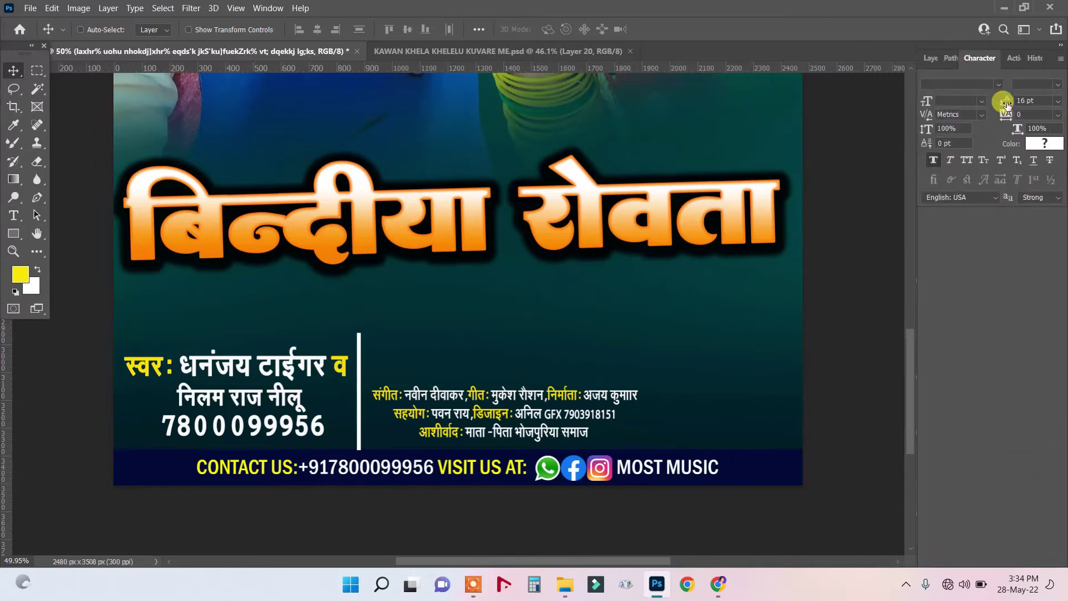
{"action": "key", "text": "Return"}
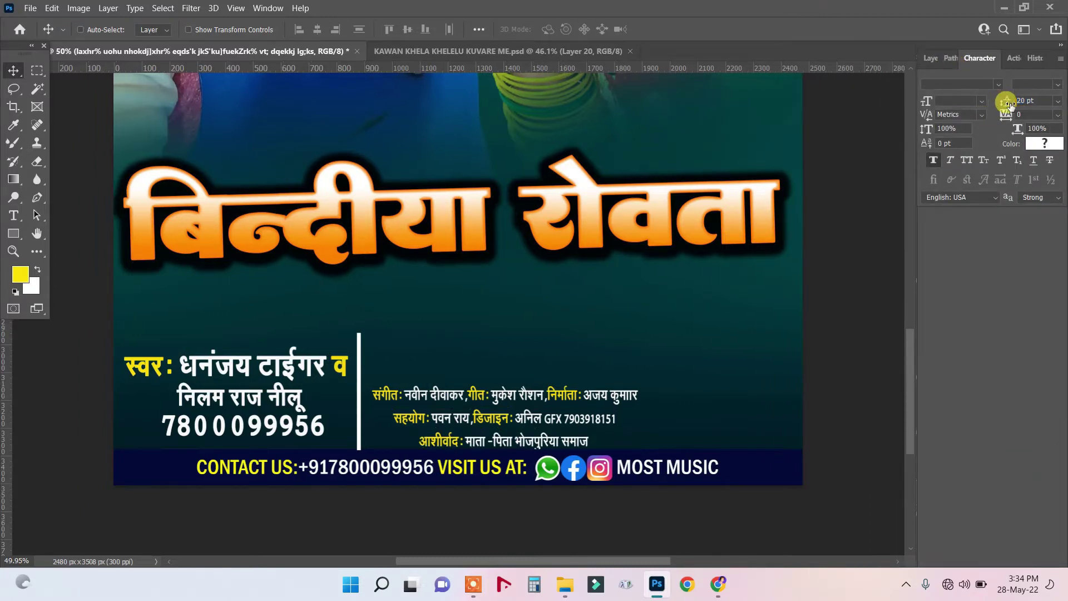
{"action": "right_click", "coordinate": [511, 397]}
{"action": "left_click", "coordinate": [534, 403]}
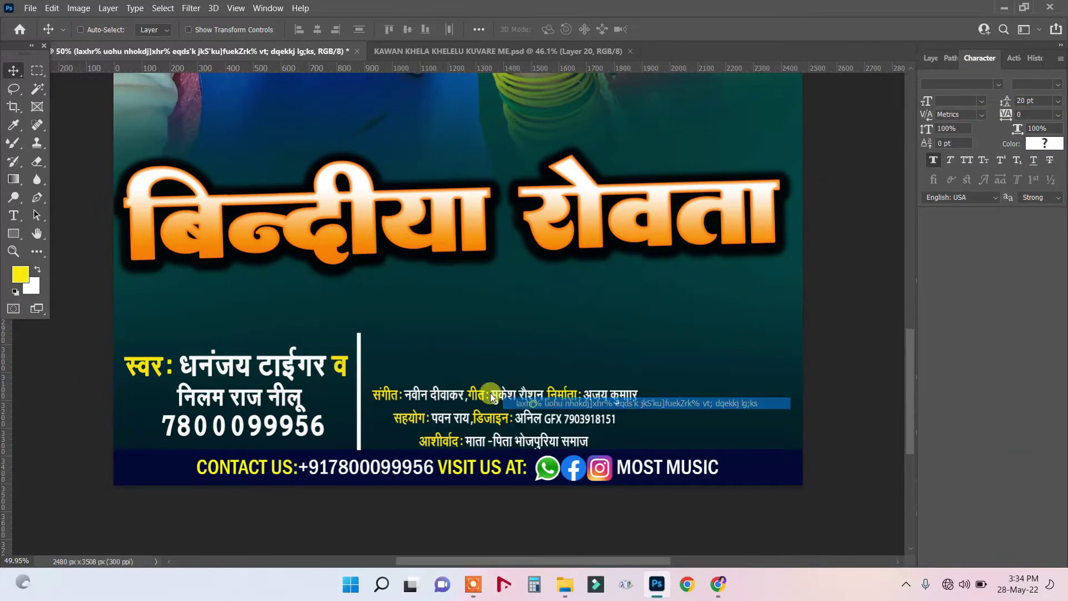
{"action": "left_click_drag", "start_coordinate": [491, 397], "coordinate": [486, 387]}
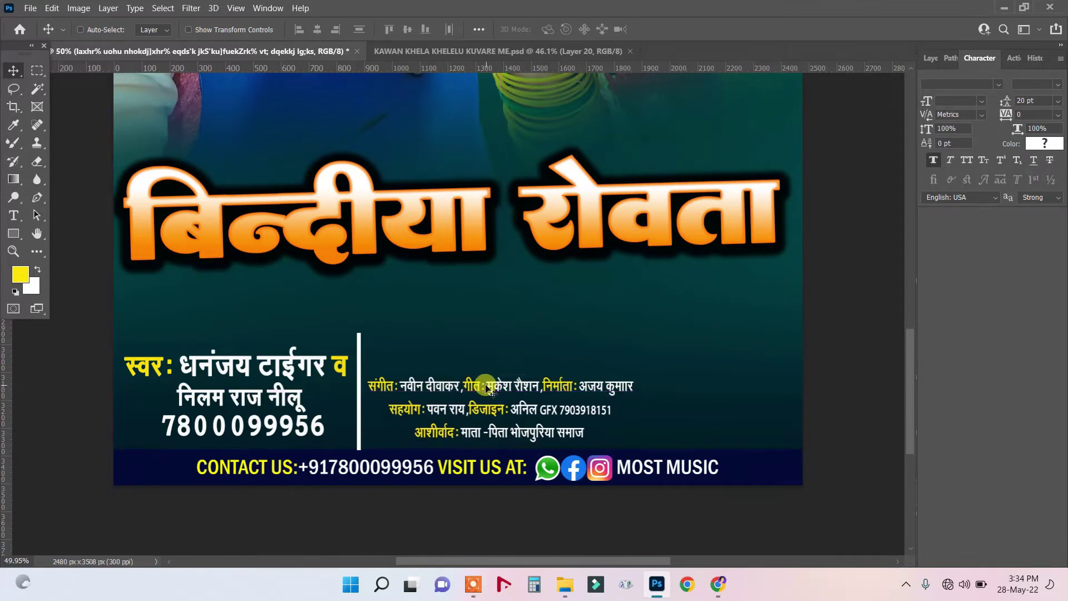
Replace the current singer's name with the new singer's name.
{"action": "left_click", "coordinate": [19, 220]}
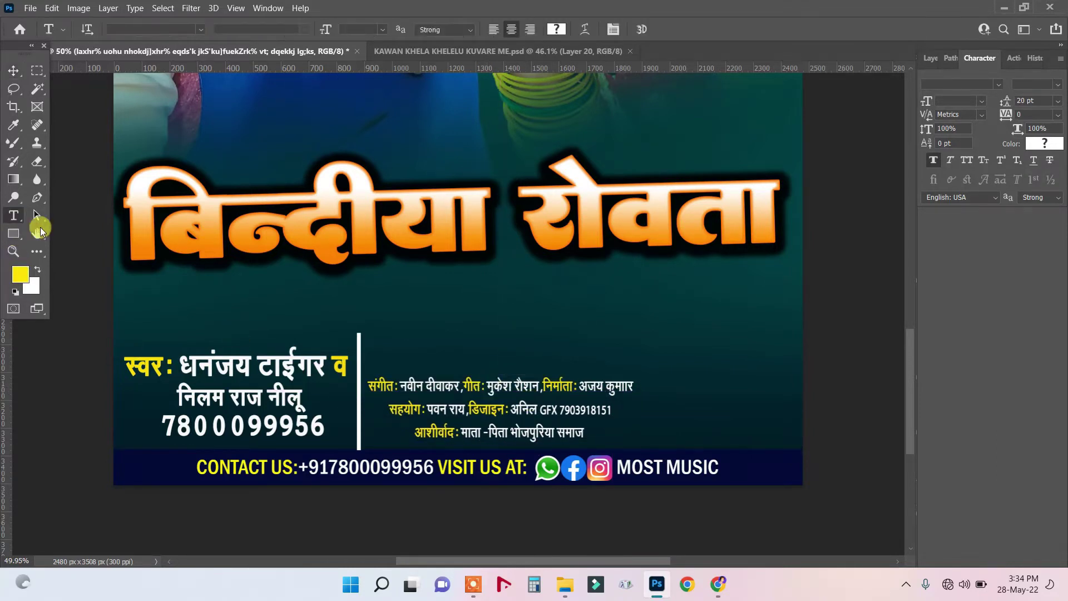
{"action": "left_click_drag", "start_coordinate": [182, 363], "coordinate": [327, 366]}
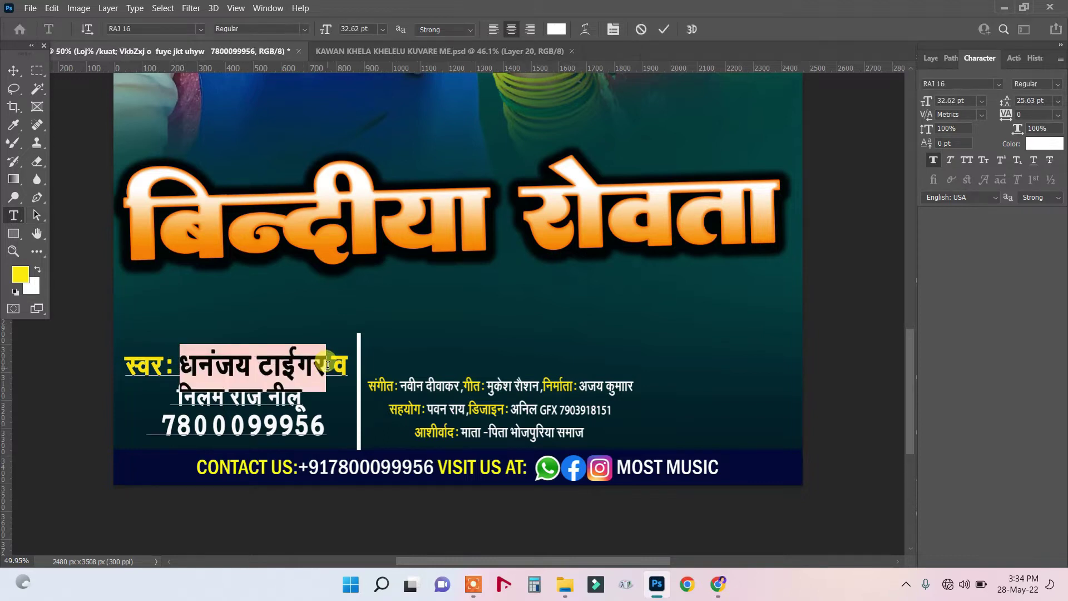
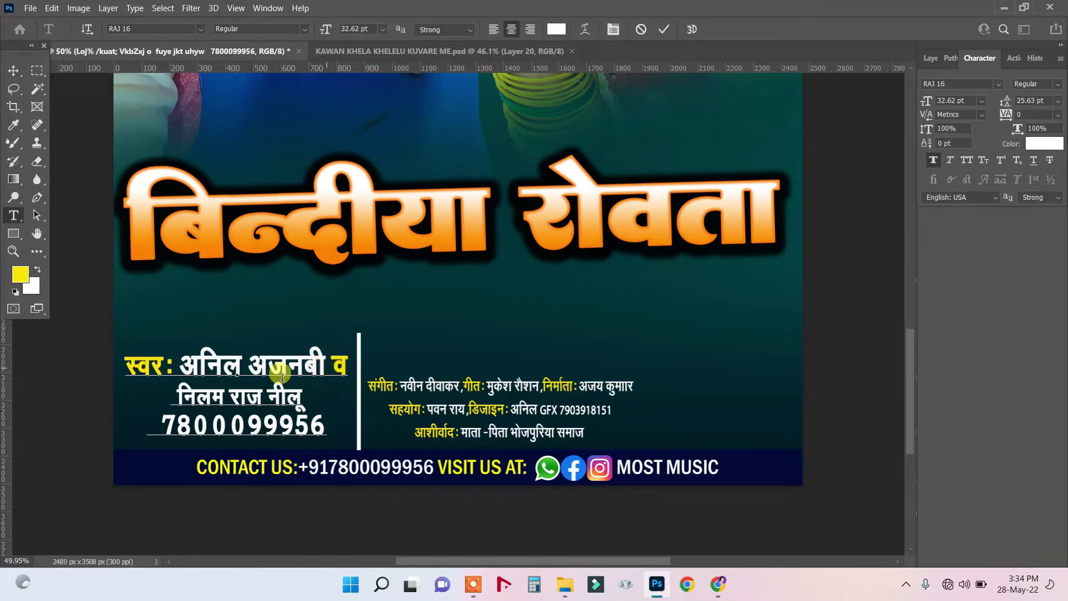
Delete the second name, the phone-number line and the leftover व, then commit the text.
{"action": "left_click_drag", "start_coordinate": [168, 392], "coordinate": [360, 420]}
{"action": "key", "text": "BackSpace"}
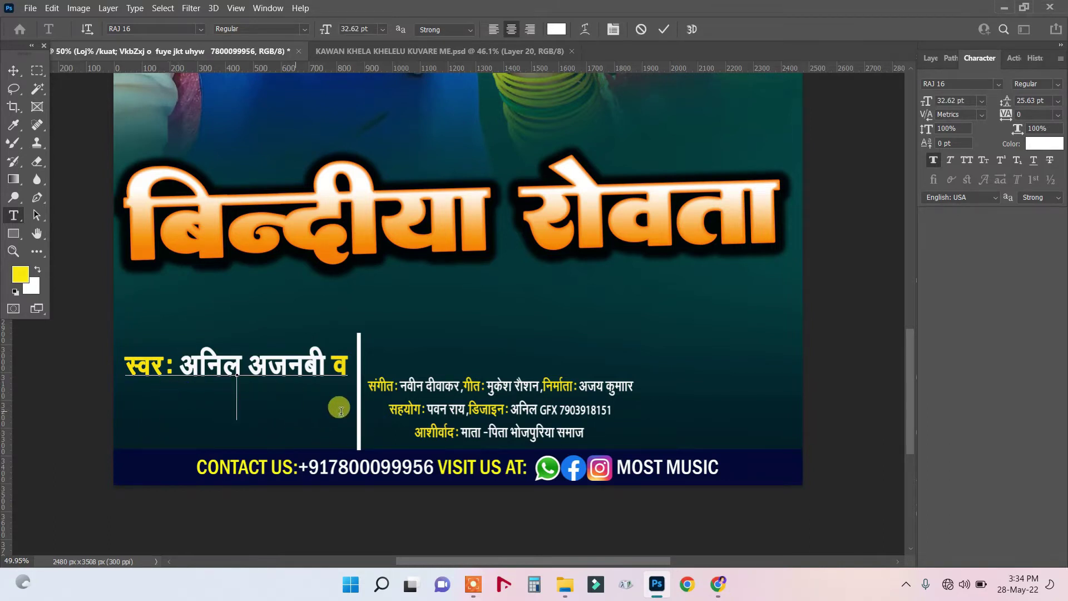
{"action": "left_click_drag", "start_coordinate": [333, 366], "coordinate": [355, 367]}
{"action": "key", "text": "BackSpace"}
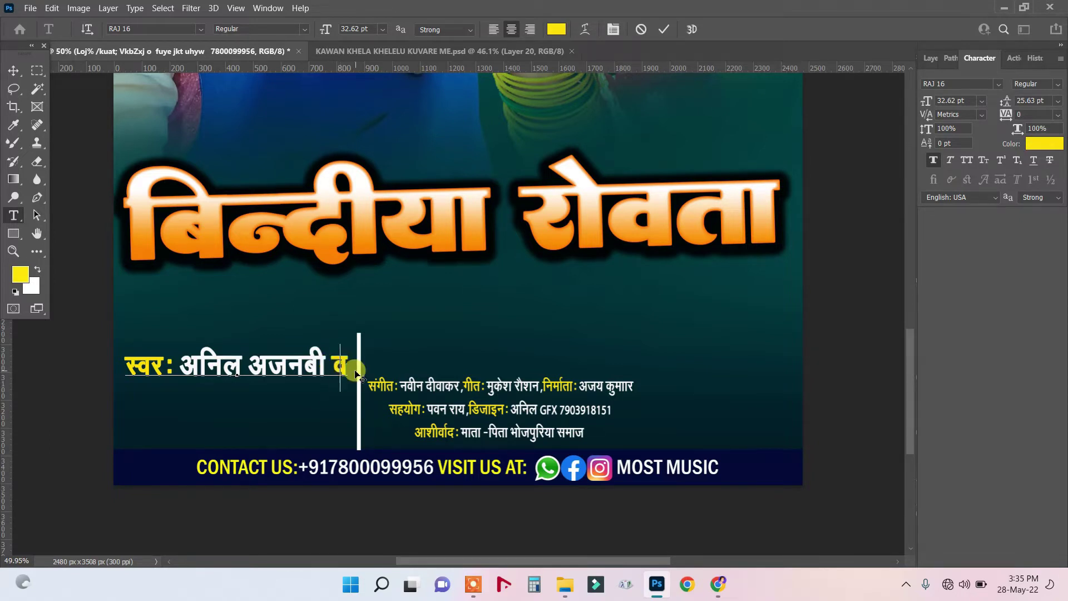
{"action": "left_click", "coordinate": [14, 70]}
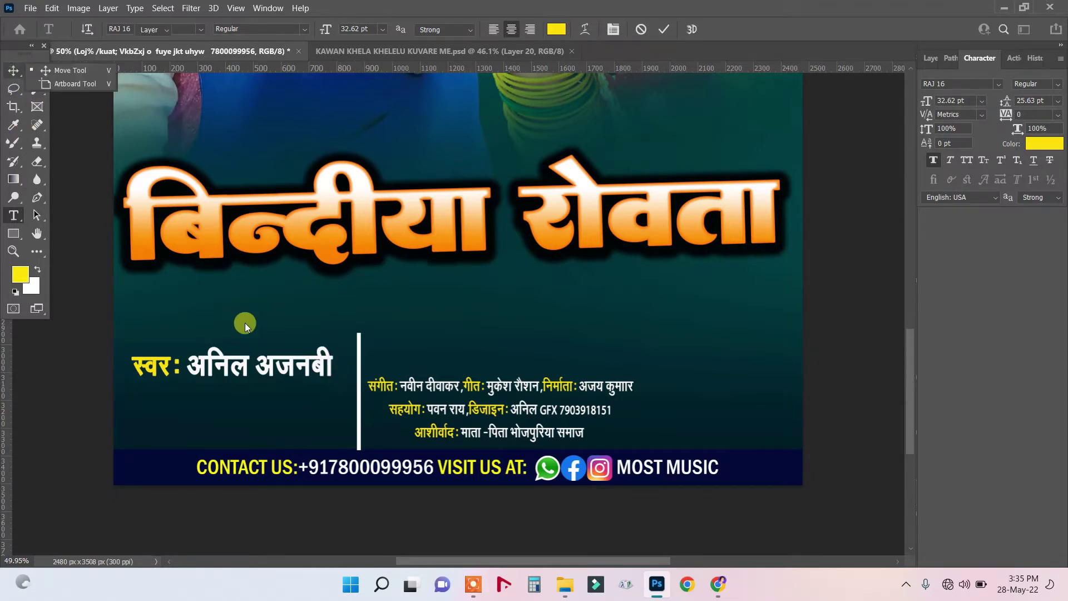
Duplicate the singer line below and turn it into the singer's phone number, without the स्वर: label.
{"action": "left_click_drag", "start_coordinate": [235, 370], "coordinate": [232, 414]}
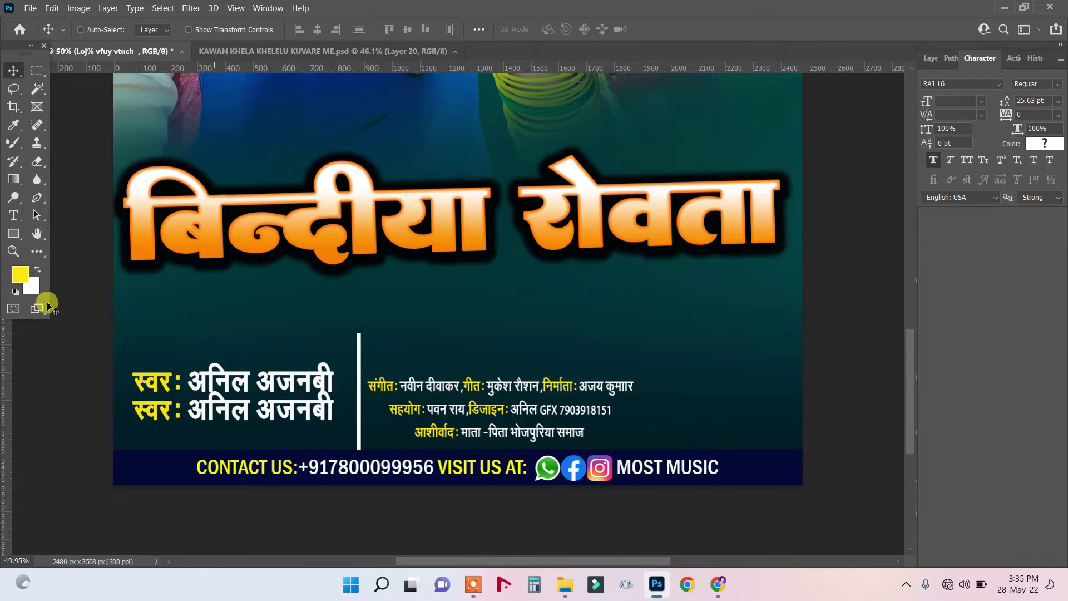
{"action": "left_click", "coordinate": [11, 216]}
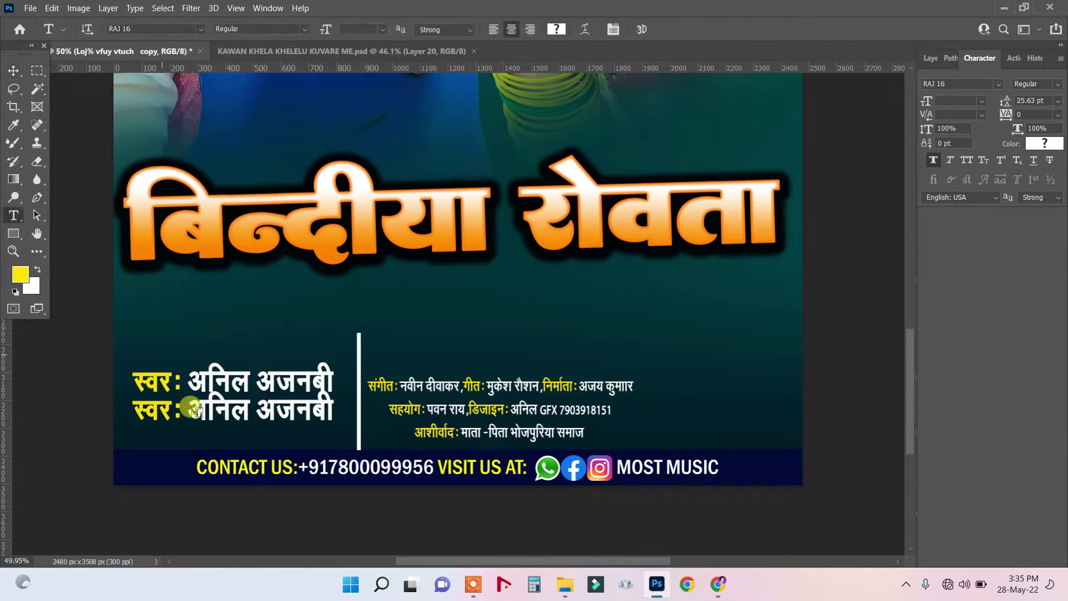
{"action": "left_click_drag", "start_coordinate": [188, 410], "coordinate": [404, 425]}
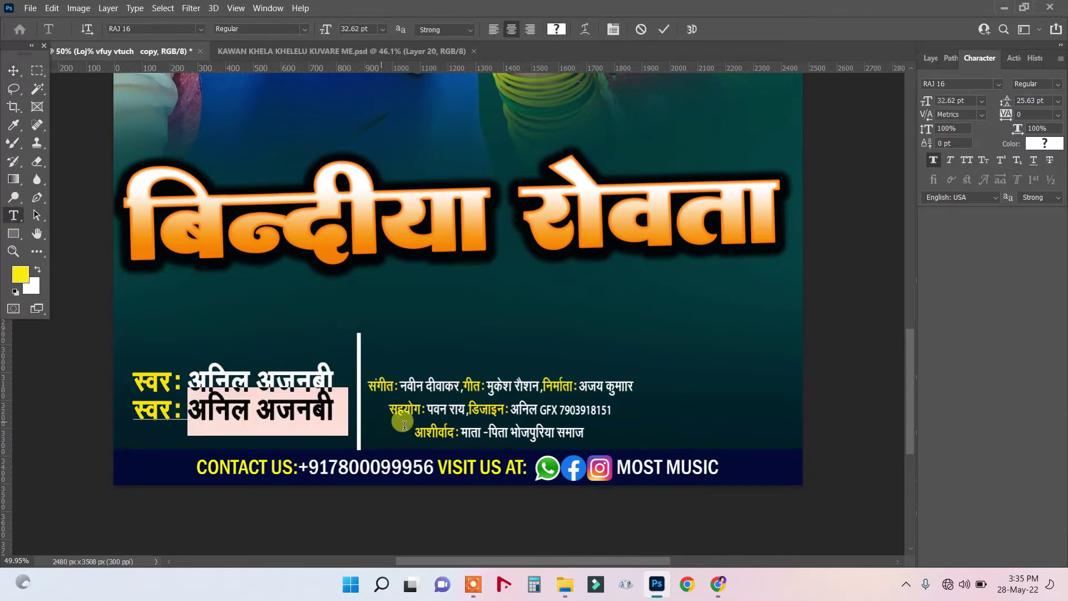
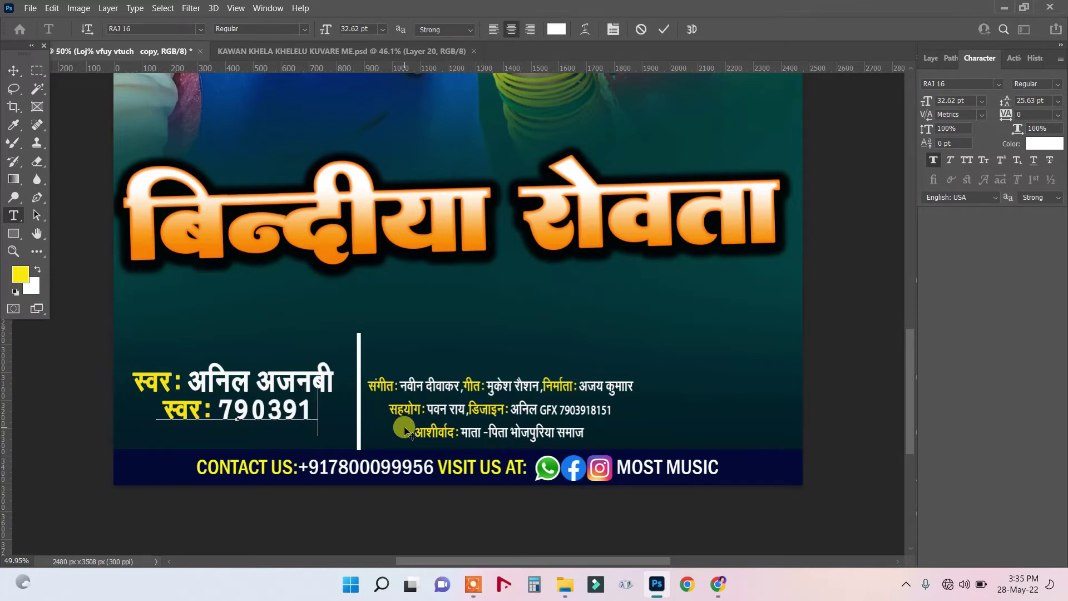
{"action": "left_click_drag", "start_coordinate": [192, 414], "coordinate": [91, 411]}
{"action": "key", "text": "BackSpace"}
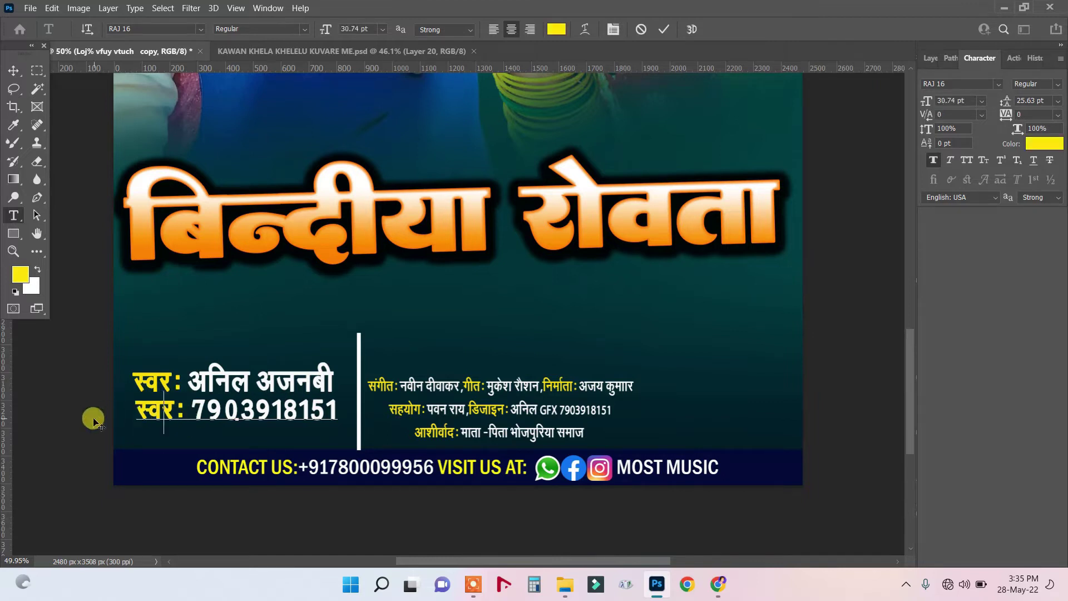
{"action": "left_click", "coordinate": [13, 70]}
Shift the singer name and phone-number lines slightly down.
{"action": "right_click", "coordinate": [278, 385]}
{"action": "left_click", "coordinate": [287, 390]}
{"action": "right_click", "coordinate": [278, 411]}
{"action": "left_click", "coordinate": [279, 414]}
{"action": "left_click_drag", "start_coordinate": [253, 411], "coordinate": [253, 429]}
{"action": "left_click", "coordinate": [440, 398]}
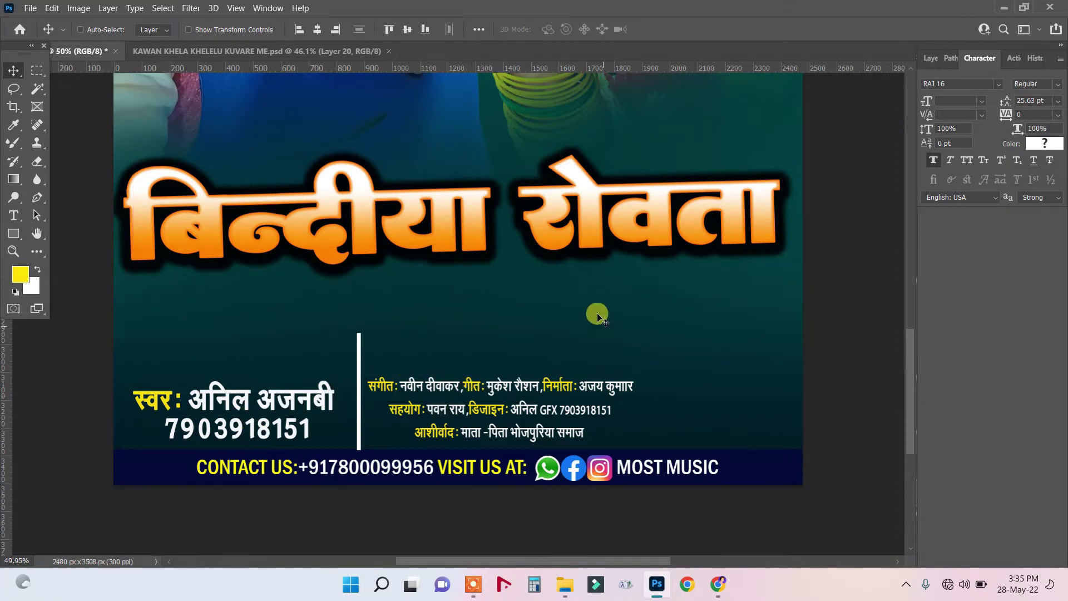
Nudge the song title layer slightly lower and drag the Layer Style window aside.
{"action": "scroll", "coordinate": [693, 334], "scroll_direction": "down", "scroll_amount": 4}
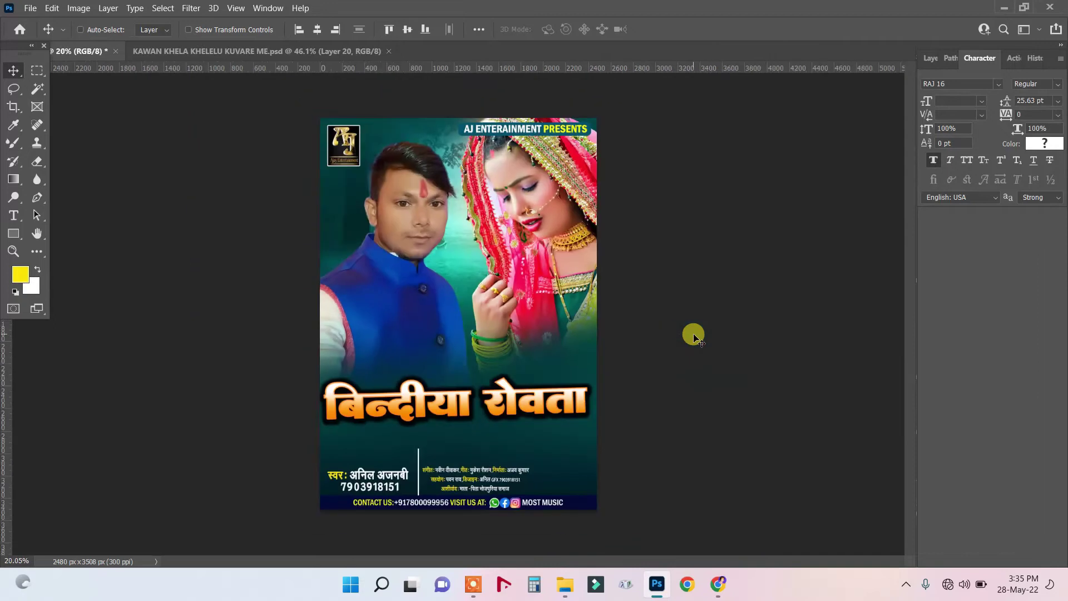
{"action": "scroll", "coordinate": [638, 316], "scroll_direction": "up", "scroll_amount": 1}
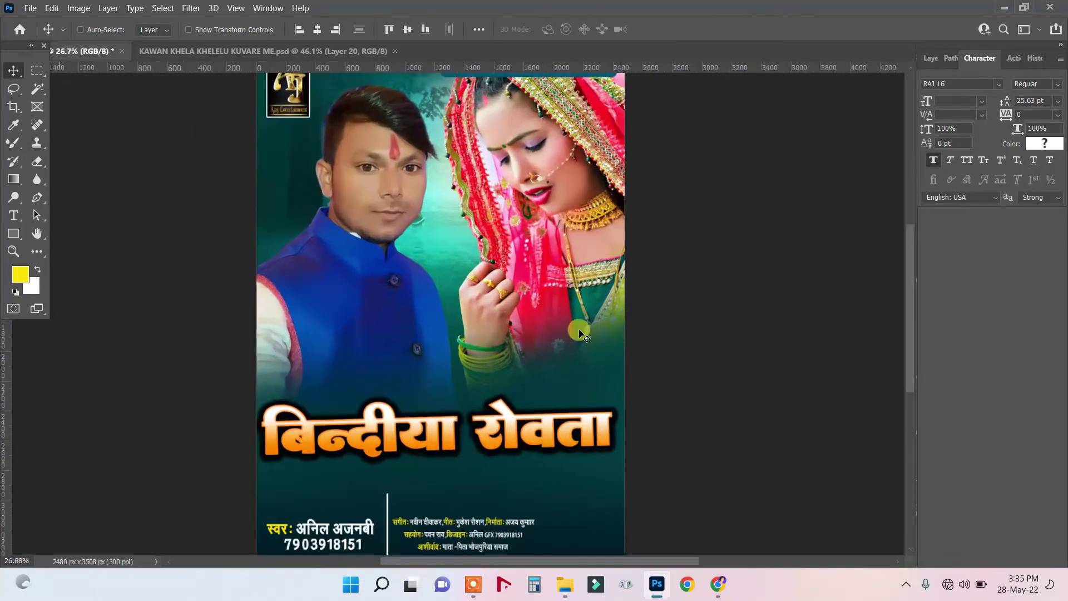
{"action": "right_click", "coordinate": [427, 428]}
{"action": "left_click", "coordinate": [438, 433]}
{"action": "left_click_drag", "start_coordinate": [433, 444], "coordinate": [436, 456]}
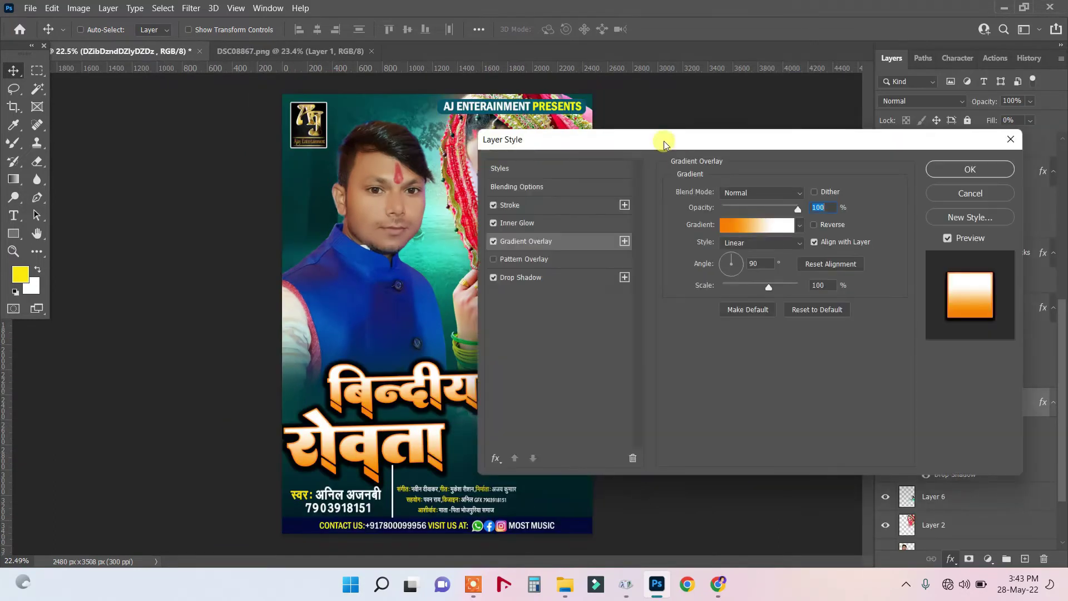
{"action": "left_click_drag", "start_coordinate": [664, 141], "coordinate": [824, 142]}
Open the 2000+ style Pack presets in Layer Style's Styles list.
{"action": "left_click", "coordinate": [717, 174]}
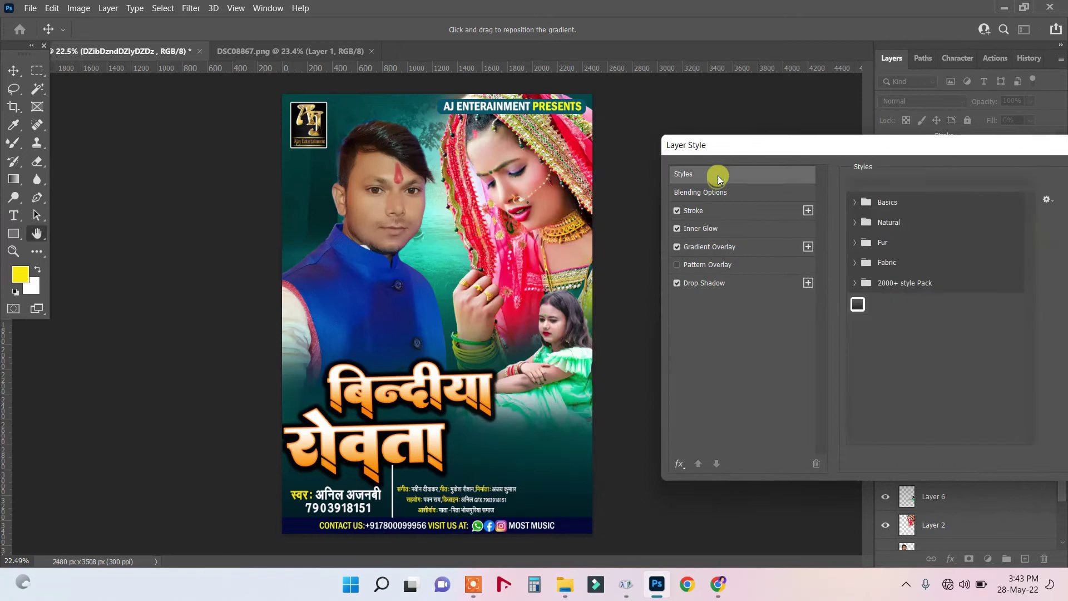
{"action": "left_click", "coordinate": [856, 286]}
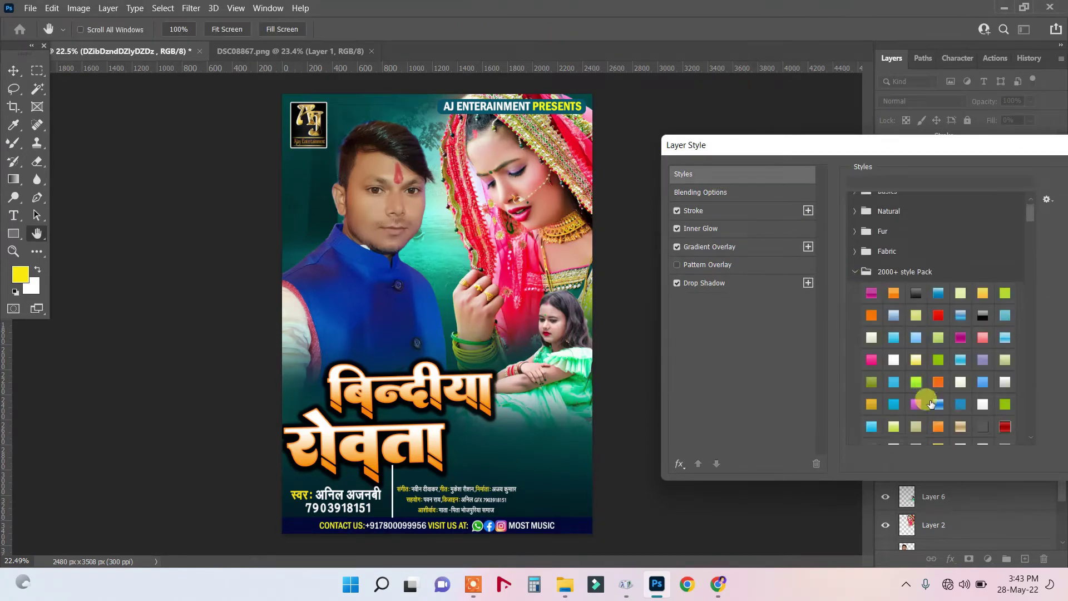
{"action": "scroll", "coordinate": [928, 400], "scroll_direction": "down", "scroll_amount": 5}
{"action": "scroll", "coordinate": [935, 403], "scroll_direction": "down", "scroll_amount": 5}
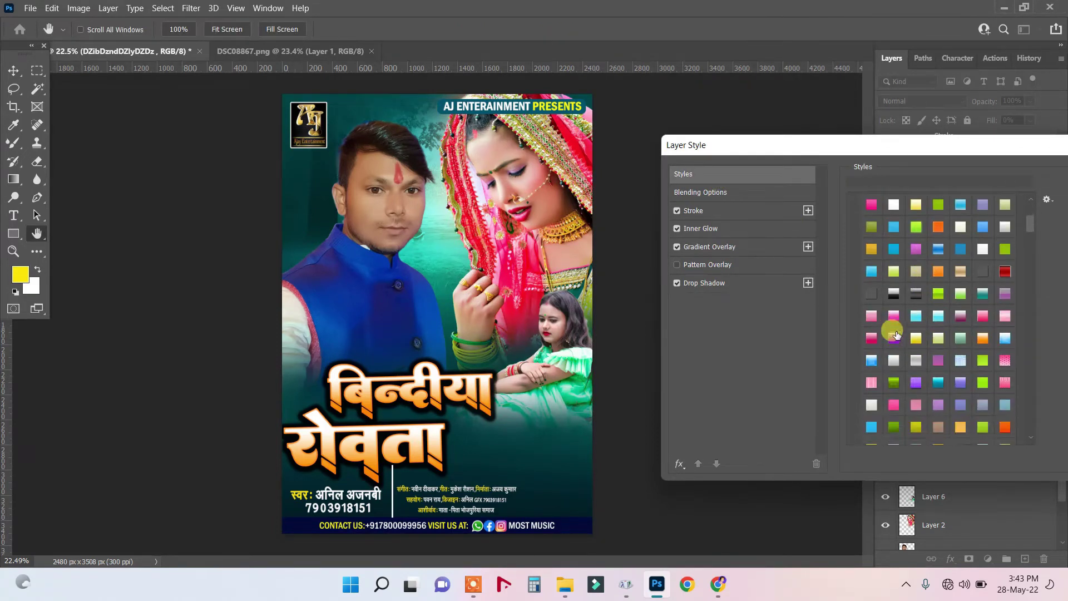
{"action": "left_click", "coordinate": [893, 294]}
Try several presets on बिन्दीया, settling on the brighter orange-gold bevelled style.
{"action": "left_click", "coordinate": [916, 316]}
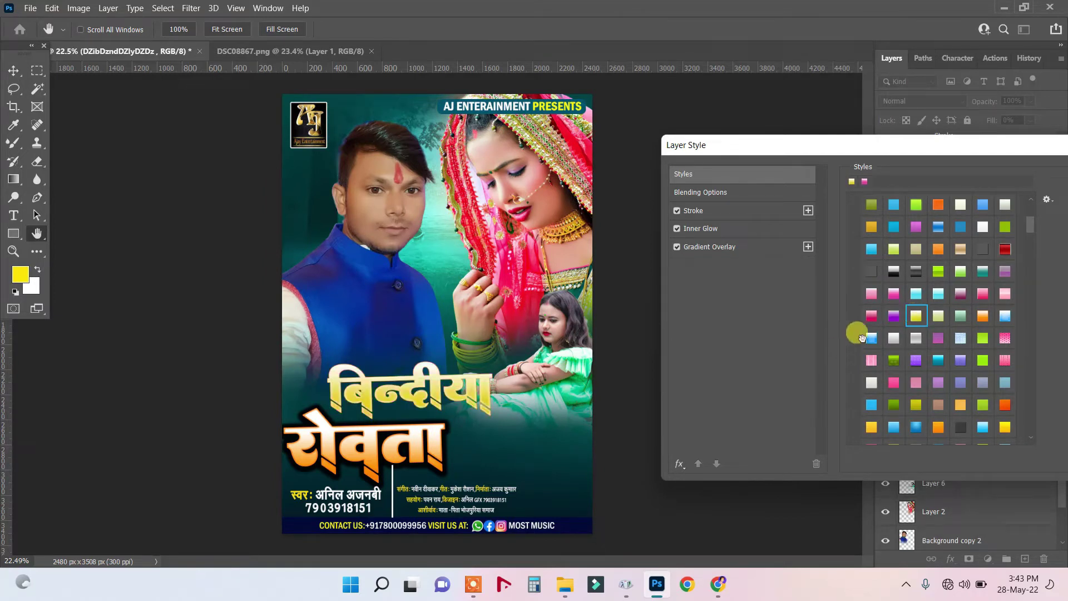
{"action": "left_click", "coordinate": [872, 339]}
{"action": "left_click", "coordinate": [938, 360]}
{"action": "left_click", "coordinate": [997, 317]}
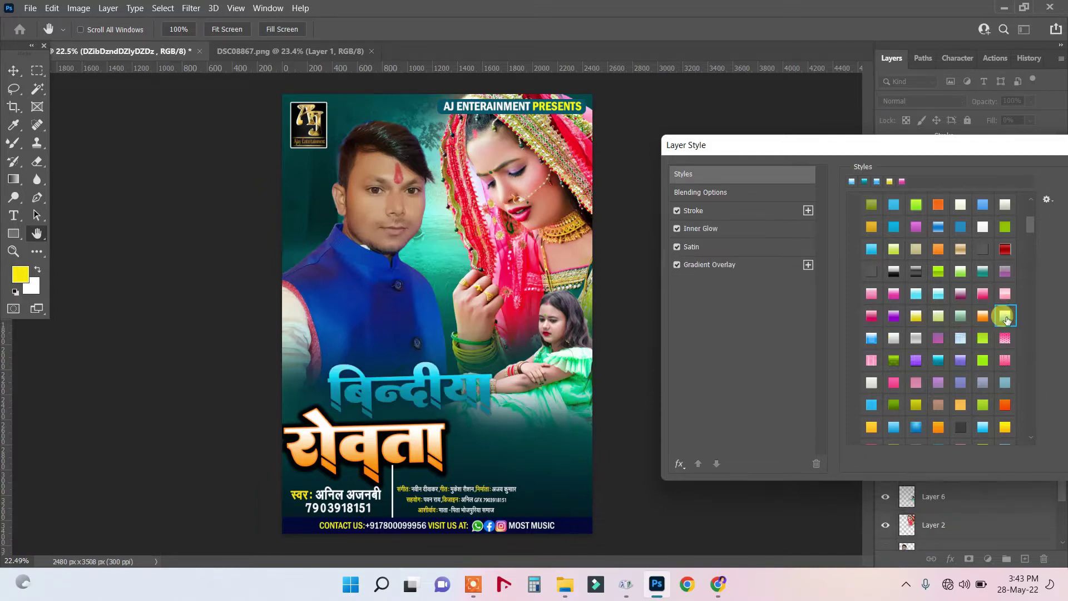
{"action": "scroll", "coordinate": [983, 361], "scroll_direction": "down", "scroll_amount": 1}
{"action": "scroll", "coordinate": [983, 362], "scroll_direction": "down", "scroll_amount": 4}
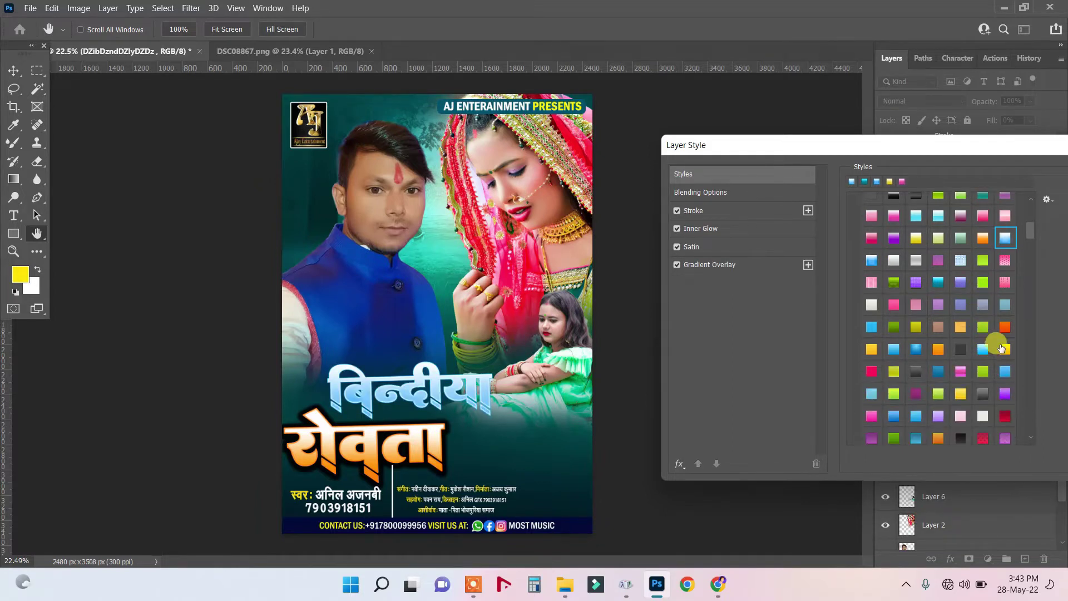
{"action": "left_click", "coordinate": [1005, 304]}
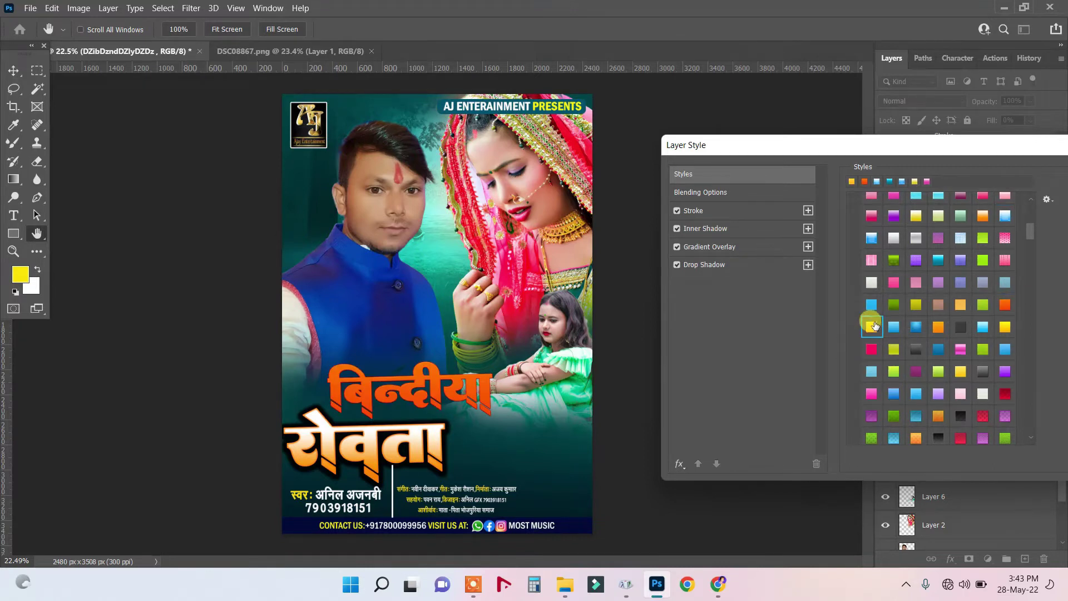
{"action": "left_click", "coordinate": [871, 282]}
{"action": "left_click", "coordinate": [871, 348]}
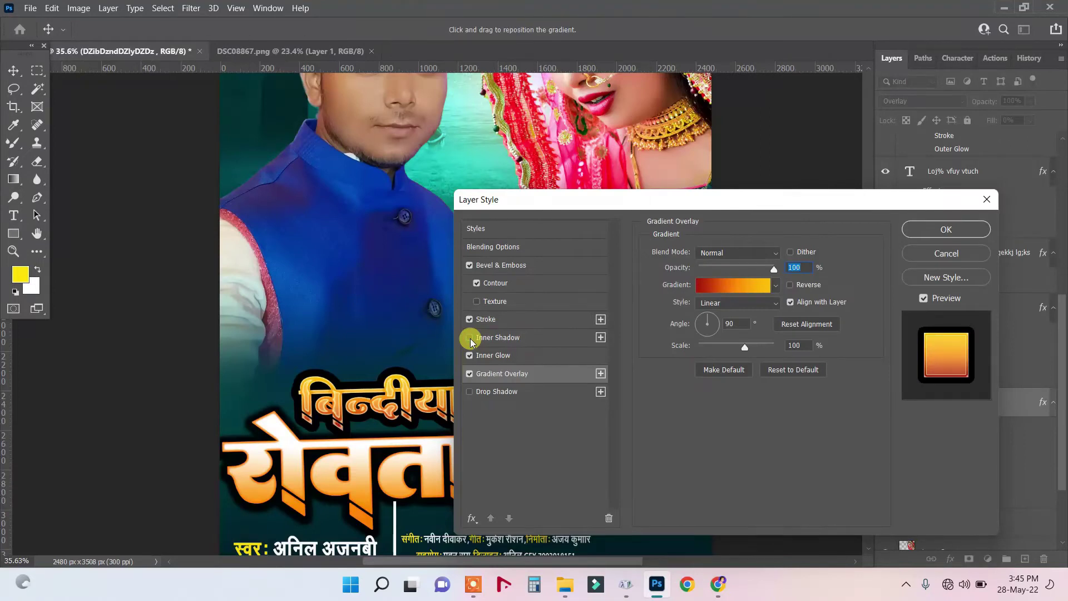
Turn off Inner Glow on बिन्दीया, shift its gradient stops (orange ~39%, yellow ~70%), then apply.
{"action": "left_click", "coordinate": [469, 355]}
{"action": "left_click_drag", "start_coordinate": [596, 205], "coordinate": [644, 200]}
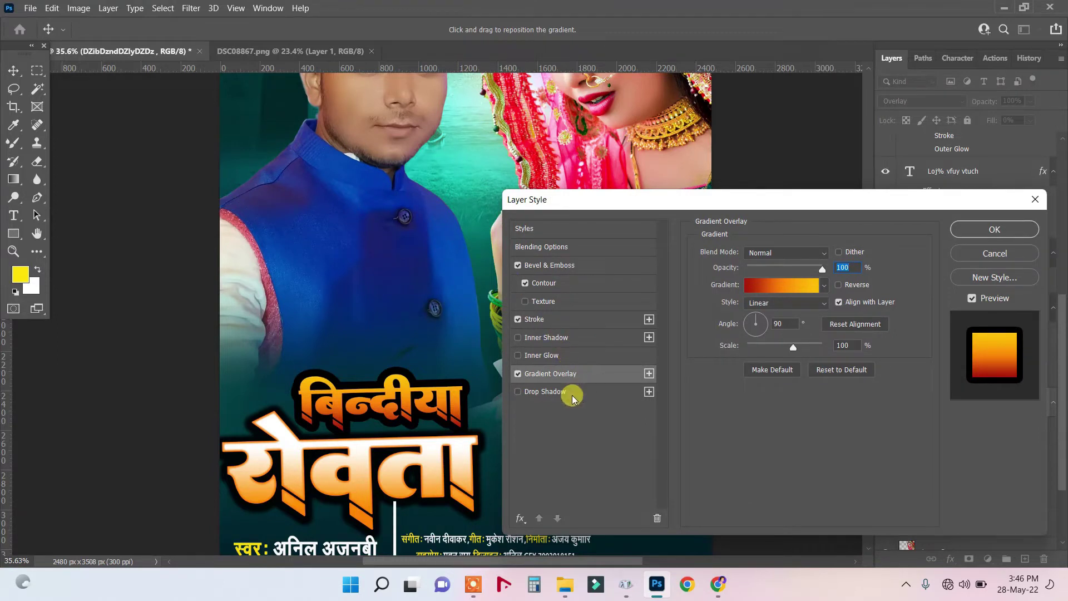
{"action": "left_click", "coordinate": [778, 289]}
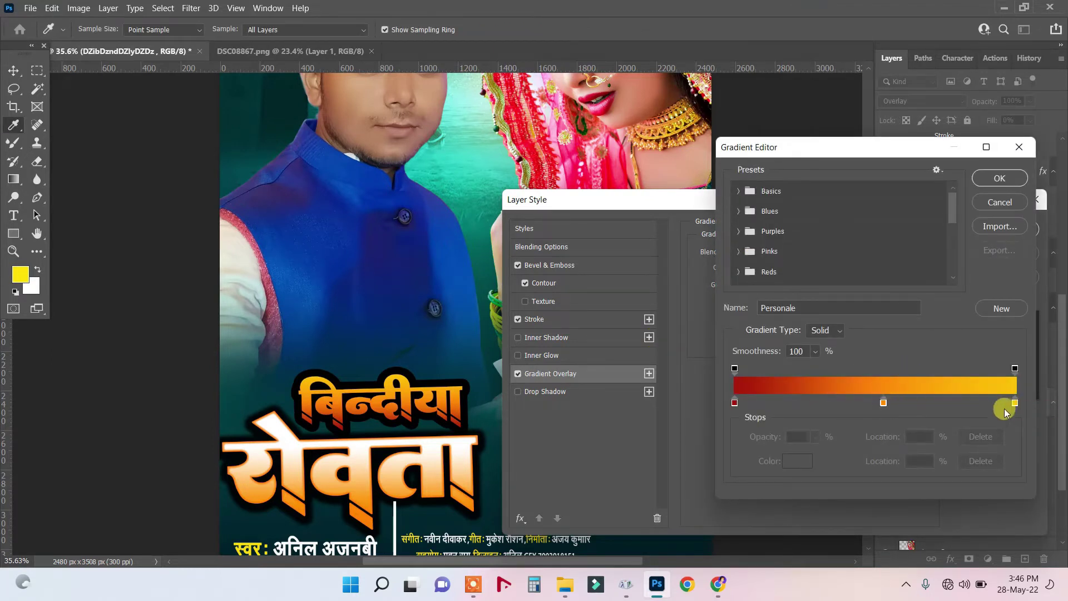
{"action": "left_click_drag", "start_coordinate": [1015, 402], "coordinate": [952, 402]}
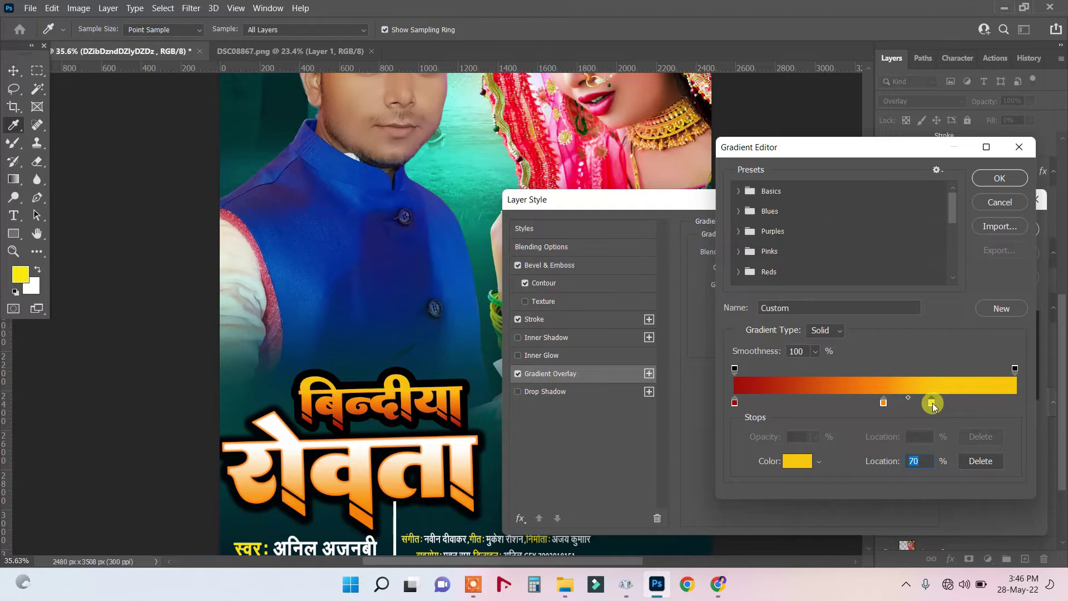
{"action": "left_click_drag", "start_coordinate": [884, 402], "coordinate": [830, 401]}
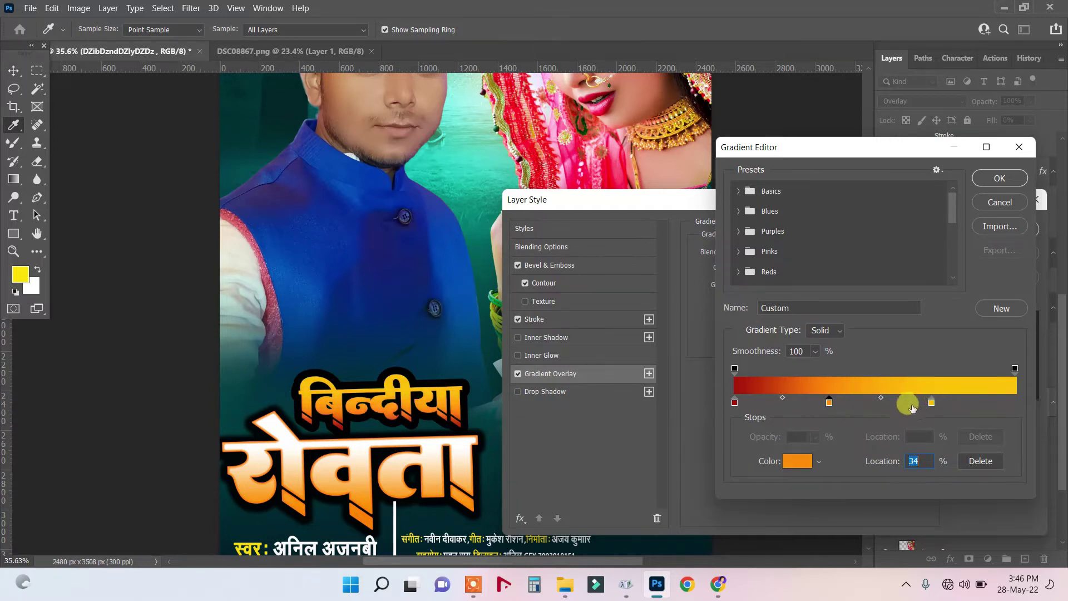
{"action": "mouse_move", "coordinate": [830, 400]}
{"action": "left_mouse_down"}
{"action": "mouse_move", "coordinate": [846, 403]}
{"action": "mouse_move", "coordinate": [813, 401]}
{"action": "left_mouse_up"}
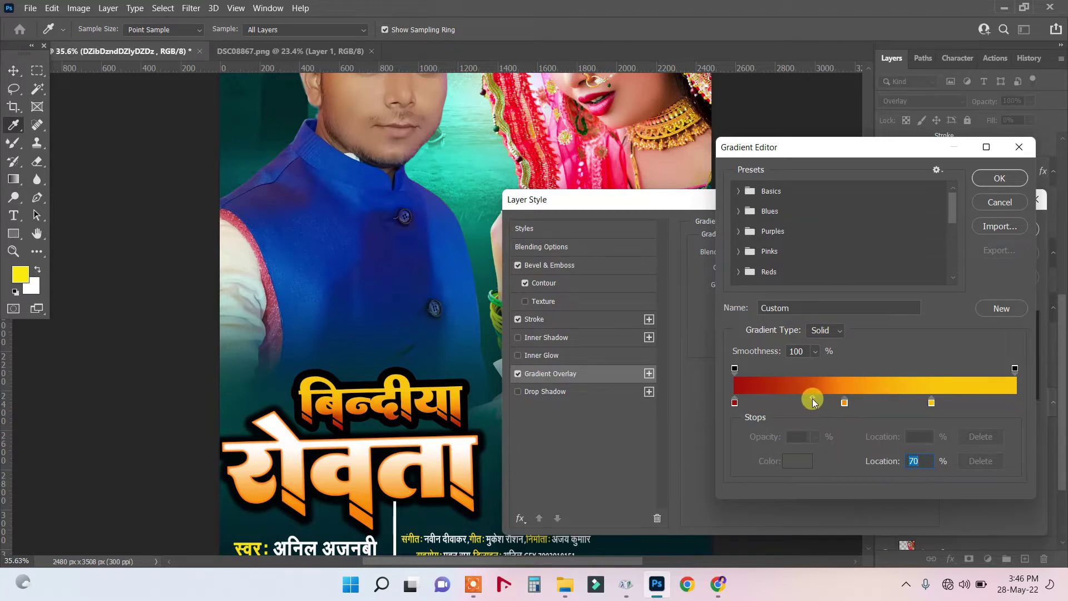
{"action": "left_click", "coordinate": [924, 404]}
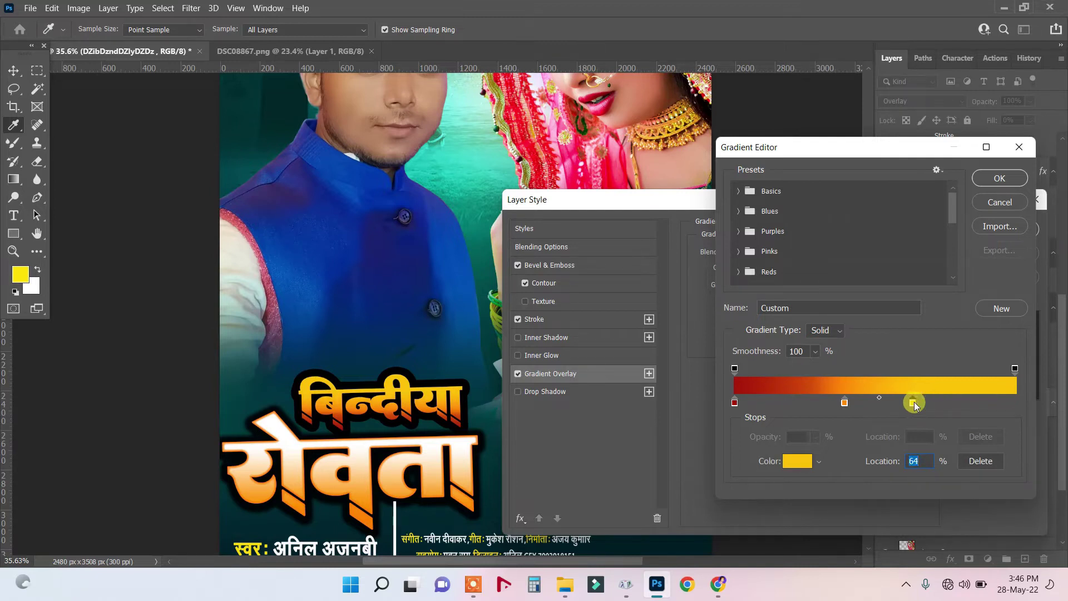
{"action": "left_click", "coordinate": [1000, 177]}
{"action": "left_click_drag", "start_coordinate": [913, 198], "coordinate": [787, 200]}
{"action": "left_click", "coordinate": [884, 231]}
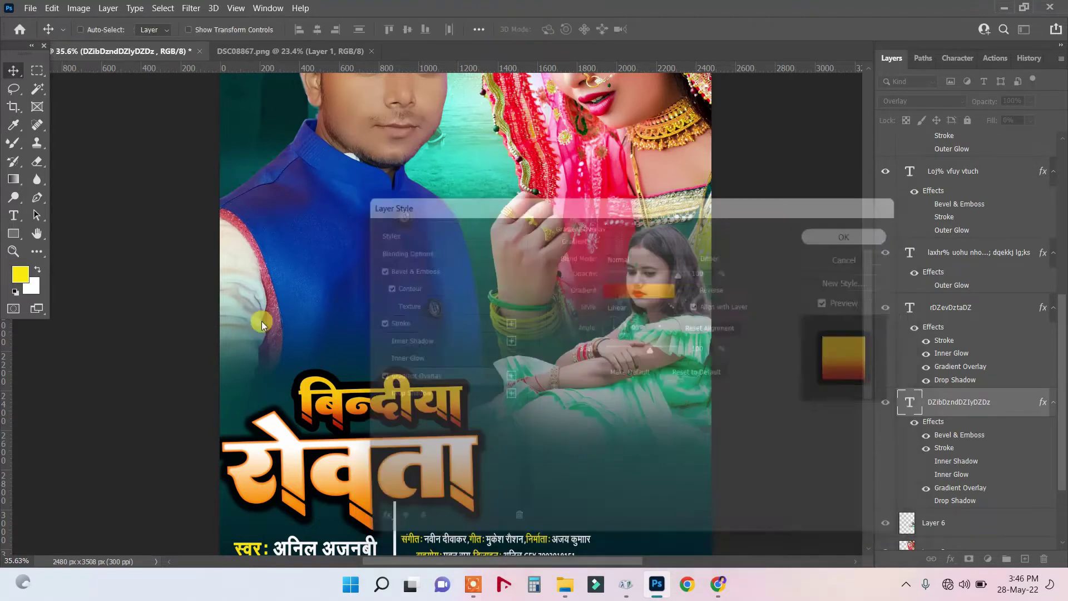
Select the रोवता layer and apply the gold preset style to it.
{"action": "right_click", "coordinate": [352, 458]}
{"action": "left_click", "coordinate": [390, 462]}
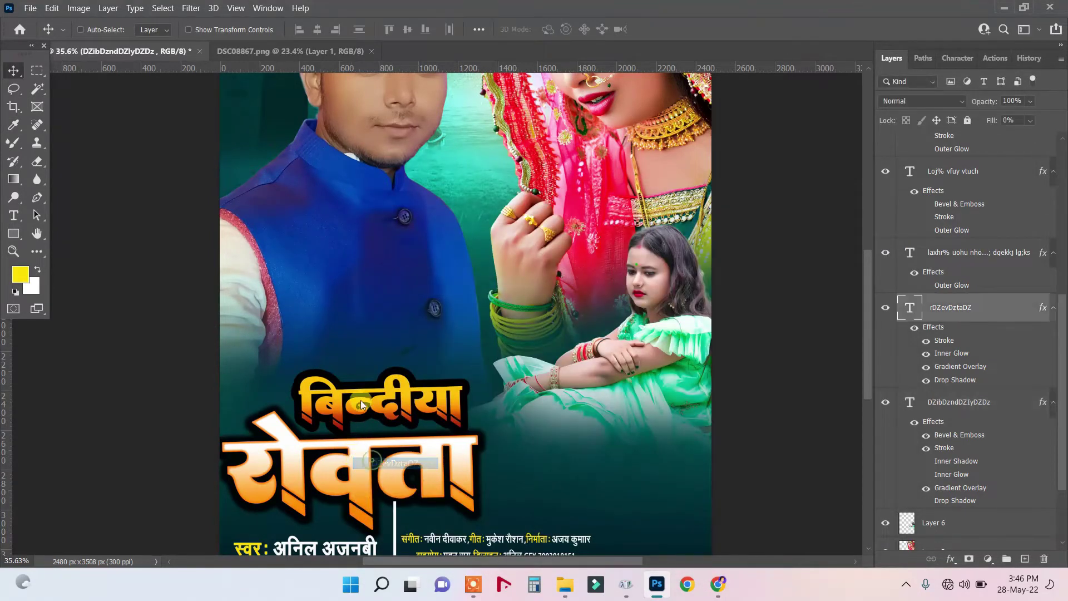
{"action": "left_click", "coordinate": [952, 563]}
{"action": "left_click", "coordinate": [962, 515]}
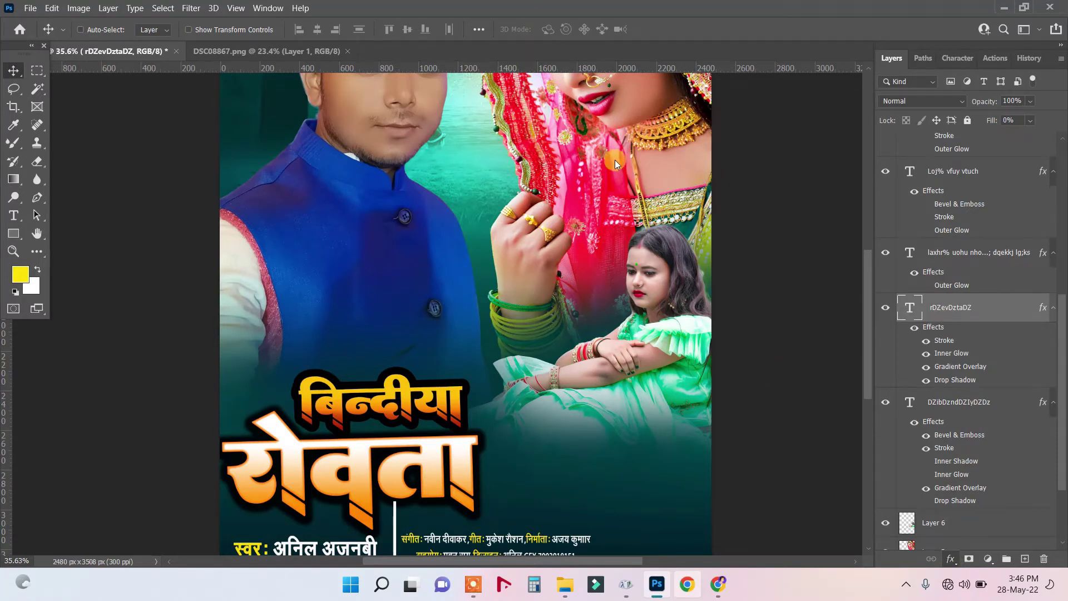
{"action": "left_click_drag", "start_coordinate": [527, 206], "coordinate": [723, 168]}
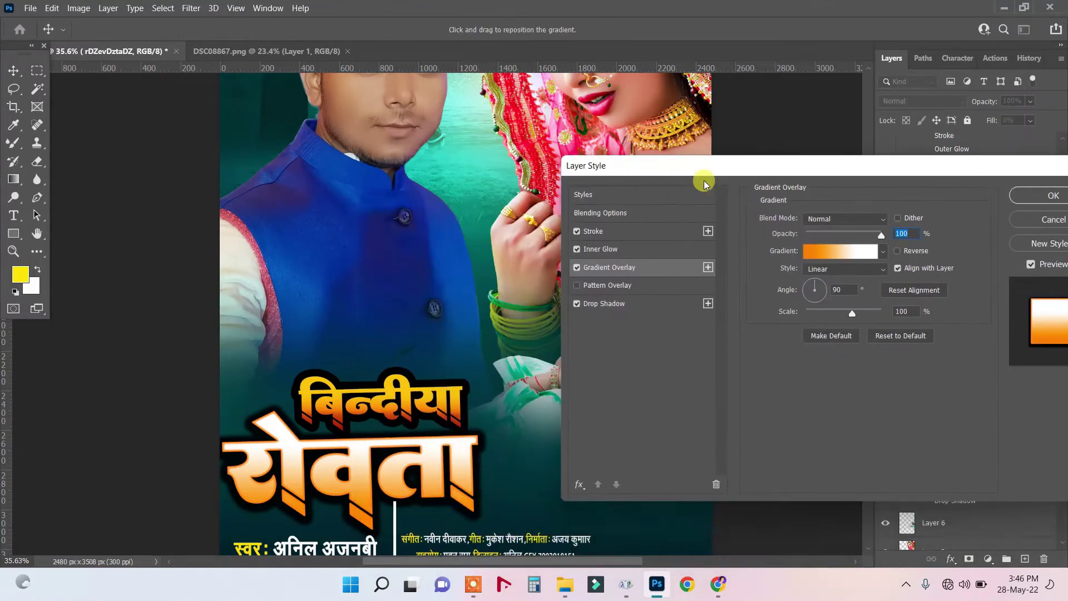
{"action": "left_click", "coordinate": [619, 195]}
{"action": "left_click", "coordinate": [765, 202]}
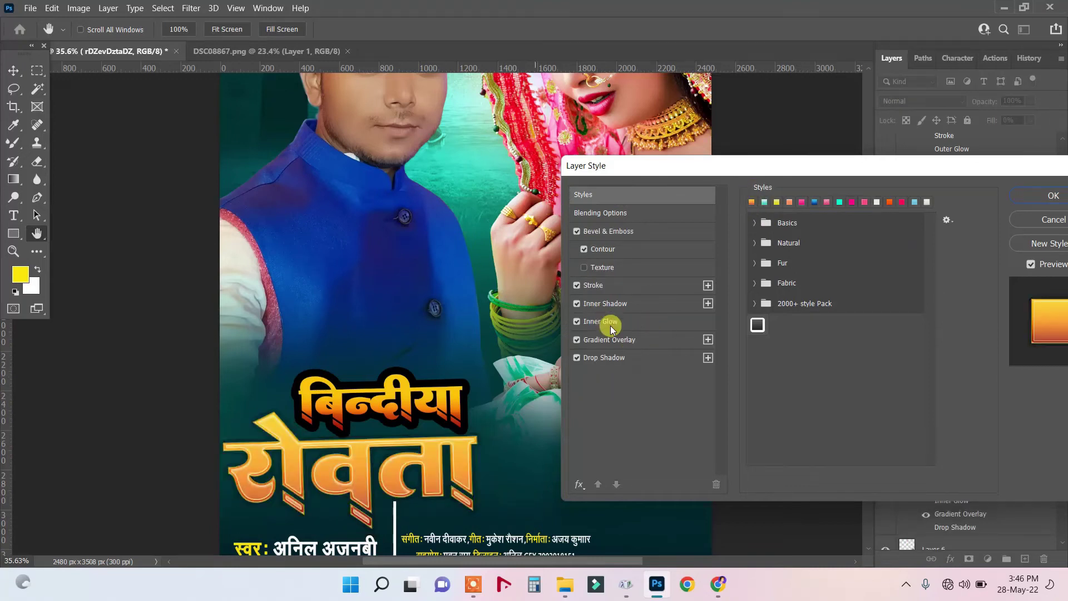
Disable inner shadow and inner glow and give रोवता a 49 px black outside stroke.
{"action": "left_click", "coordinate": [578, 304]}
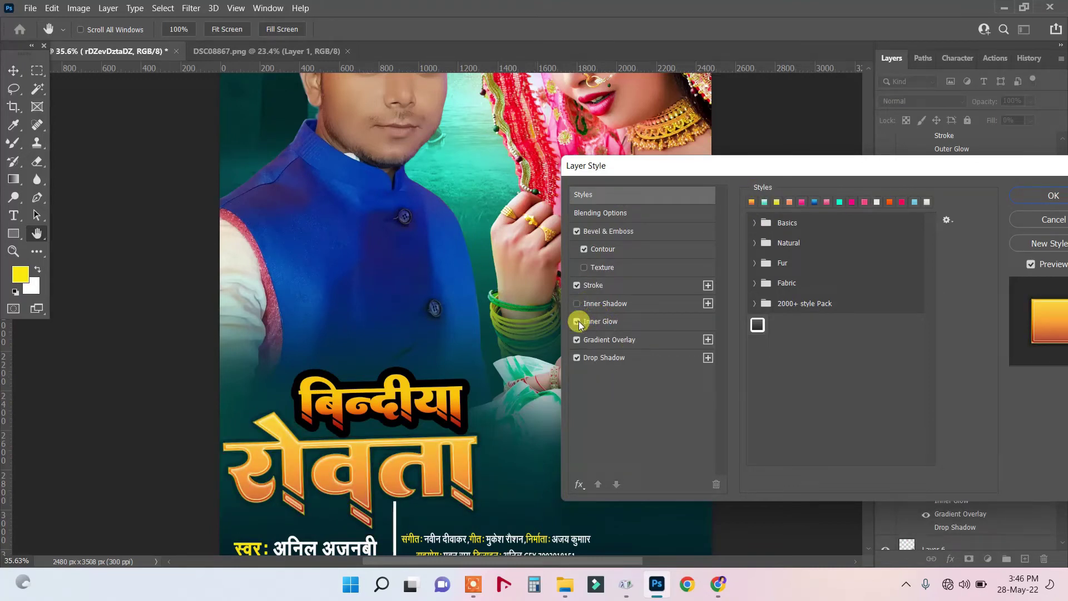
{"action": "left_click", "coordinate": [578, 323]}
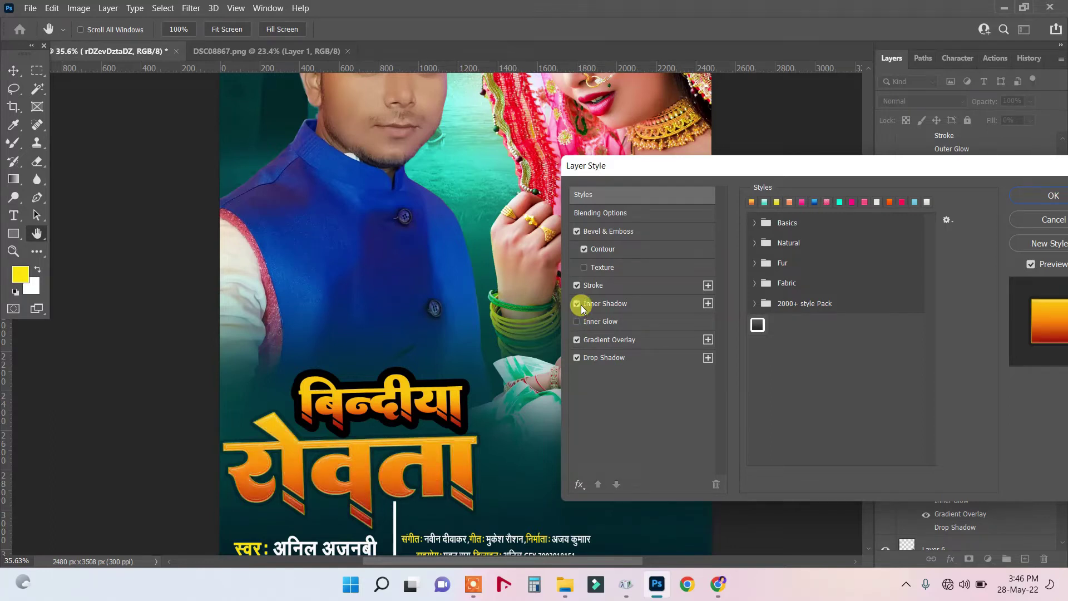
{"action": "left_click", "coordinate": [594, 285]}
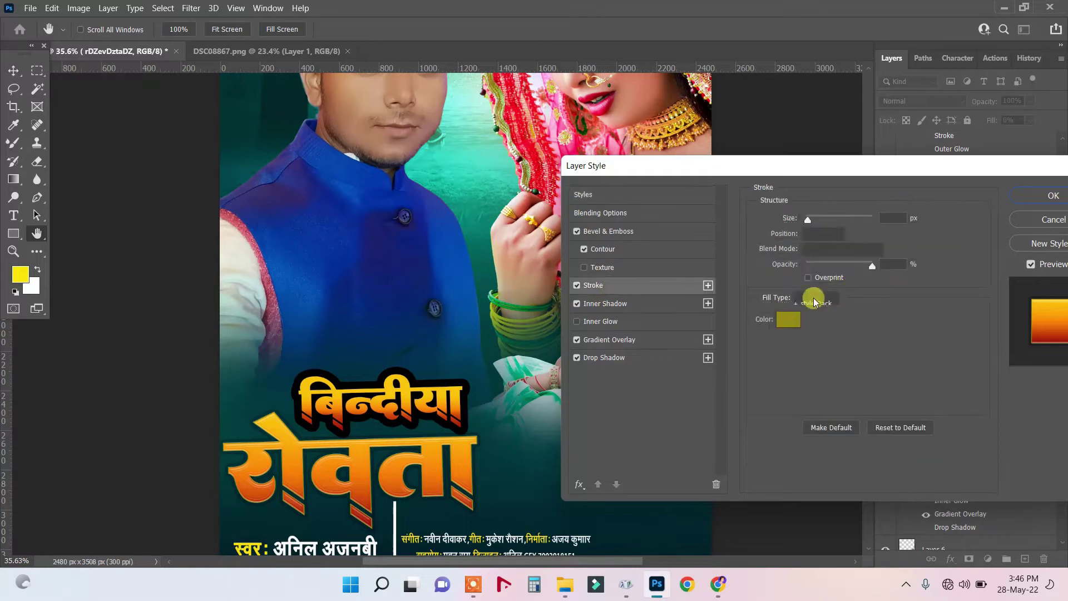
{"action": "left_click", "coordinate": [789, 320]}
{"action": "left_click_drag", "start_coordinate": [798, 294], "coordinate": [797, 380]}
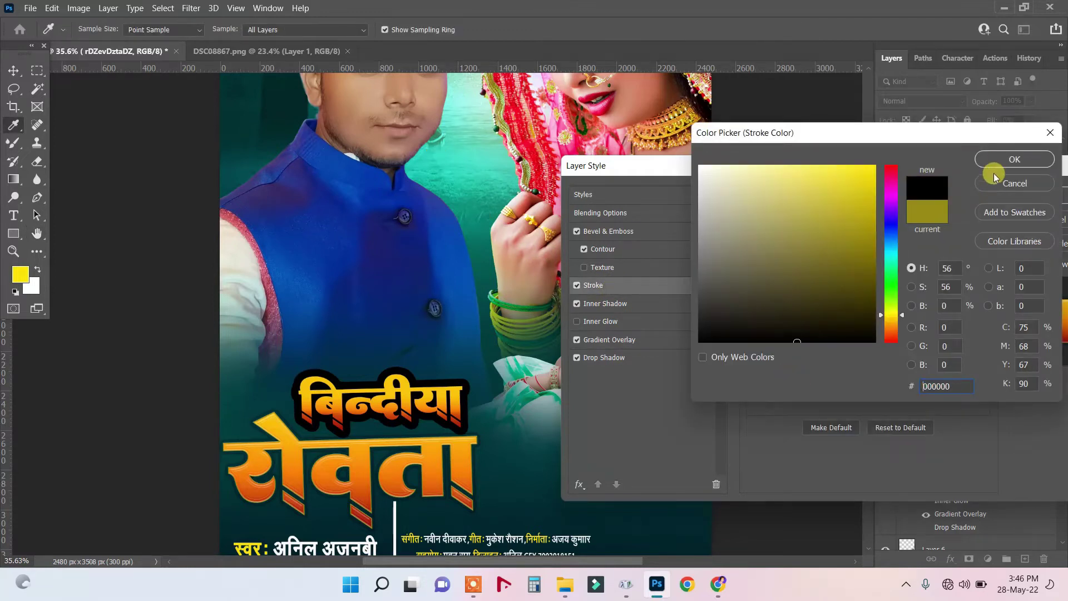
{"action": "left_click", "coordinate": [1015, 160]}
{"action": "left_click", "coordinate": [821, 234]}
{"action": "left_click", "coordinate": [816, 245]}
{"action": "left_click_drag", "start_coordinate": [808, 219], "coordinate": [825, 222]}
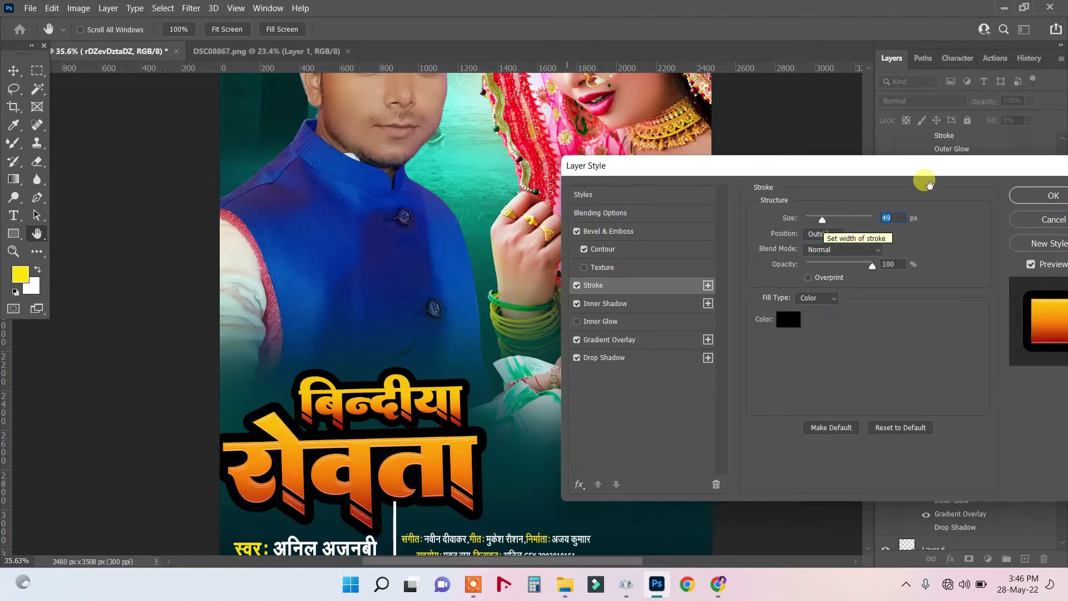
{"action": "mouse_move", "coordinate": [844, 170]}
{"action": "left_mouse_down"}
{"action": "mouse_move", "coordinate": [873, 157]}
{"action": "mouse_move", "coordinate": [848, 165]}
{"action": "left_mouse_up"}
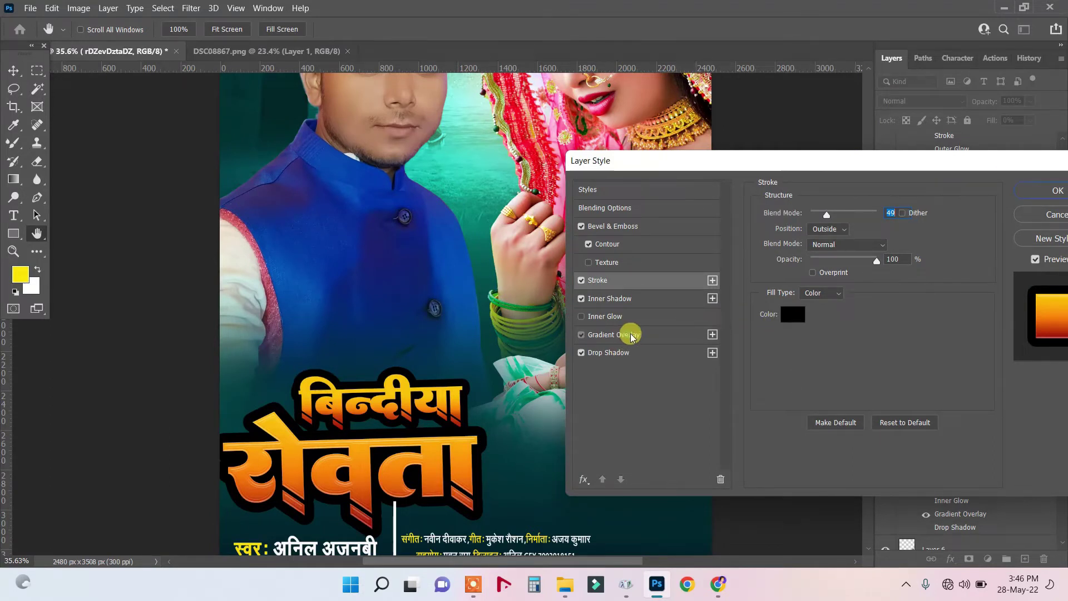
{"action": "left_click", "coordinate": [632, 335]}
Rebalance the red-orange-yellow title gradient with orange at 37% and yellow at 68%, then apply it.
{"action": "left_click", "coordinate": [856, 251]}
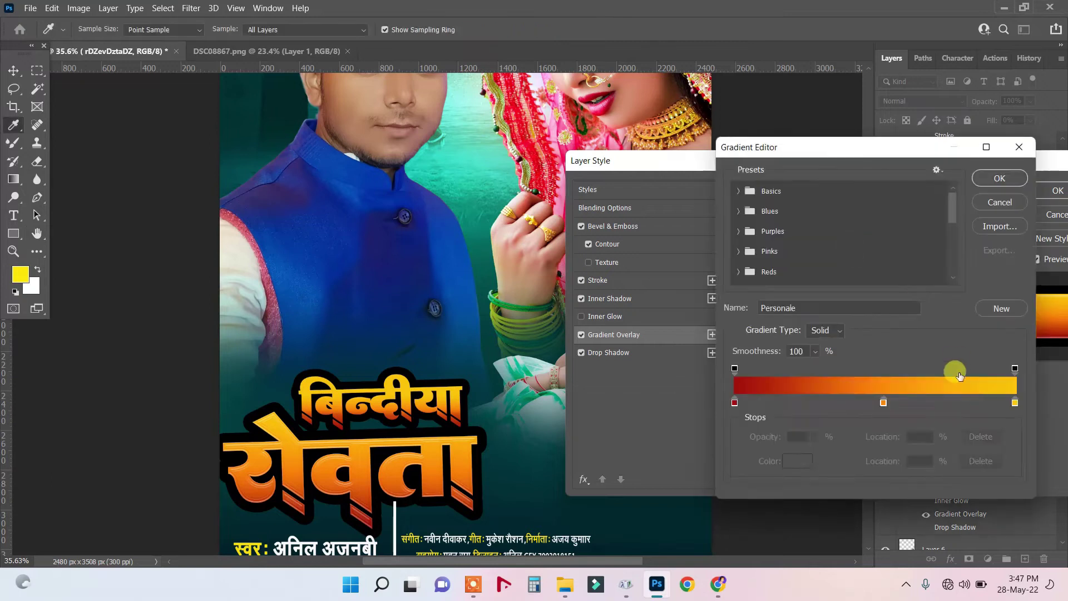
{"action": "left_click", "coordinate": [1010, 403]}
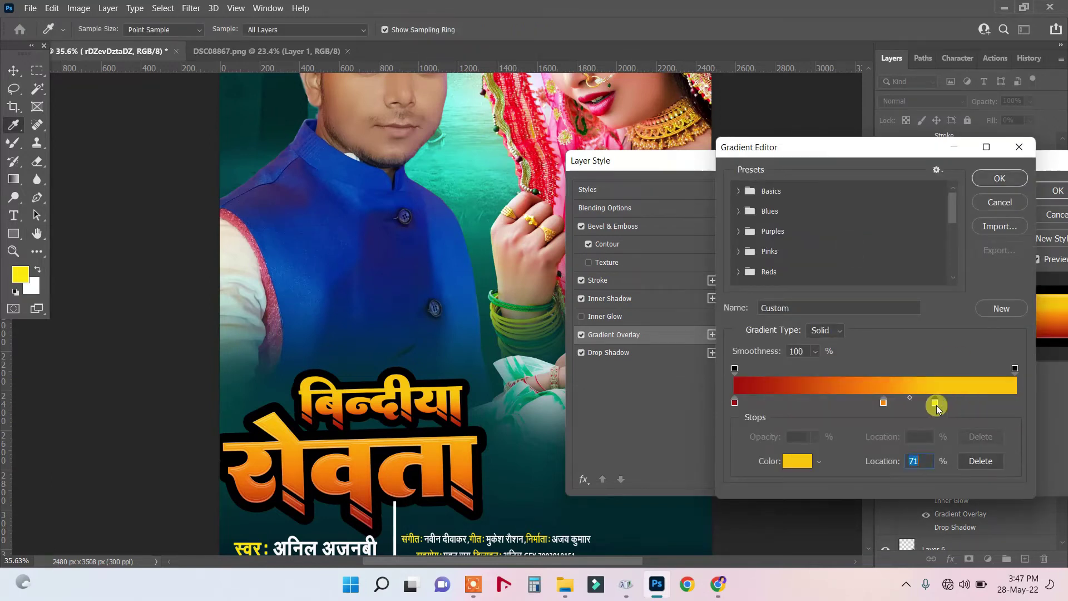
{"action": "left_click_drag", "start_coordinate": [885, 403], "coordinate": [840, 403]}
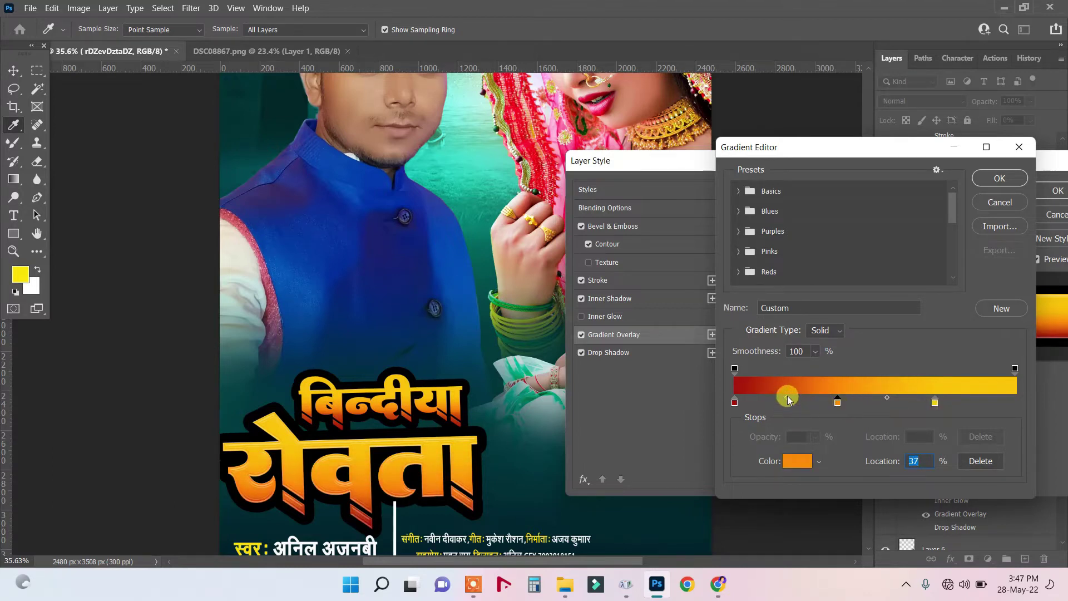
{"action": "left_click_drag", "start_coordinate": [787, 399], "coordinate": [810, 399]}
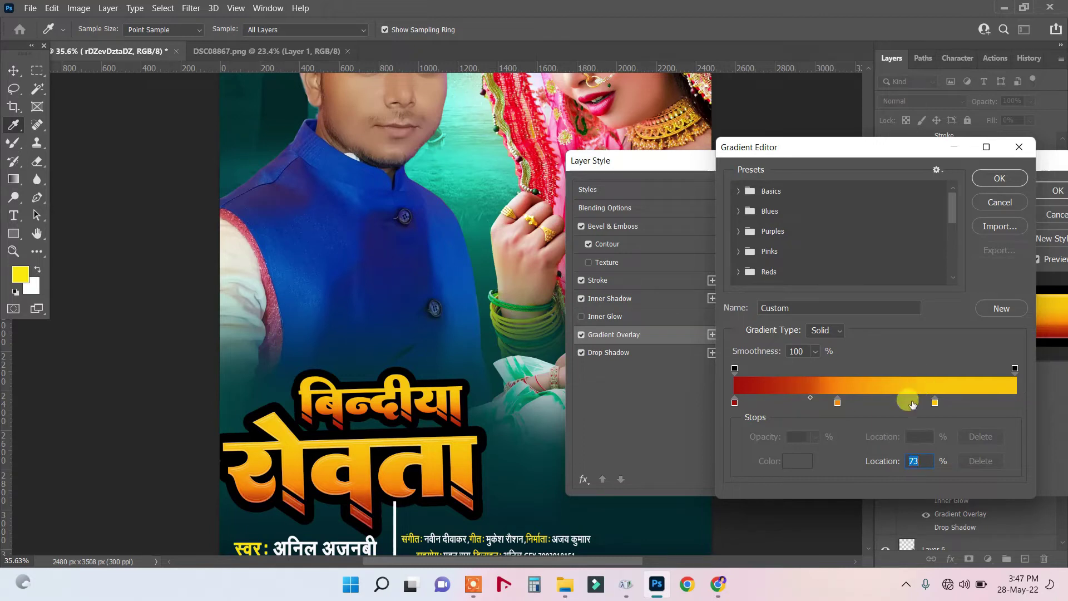
{"action": "left_click_drag", "start_coordinate": [936, 403], "coordinate": [926, 403]}
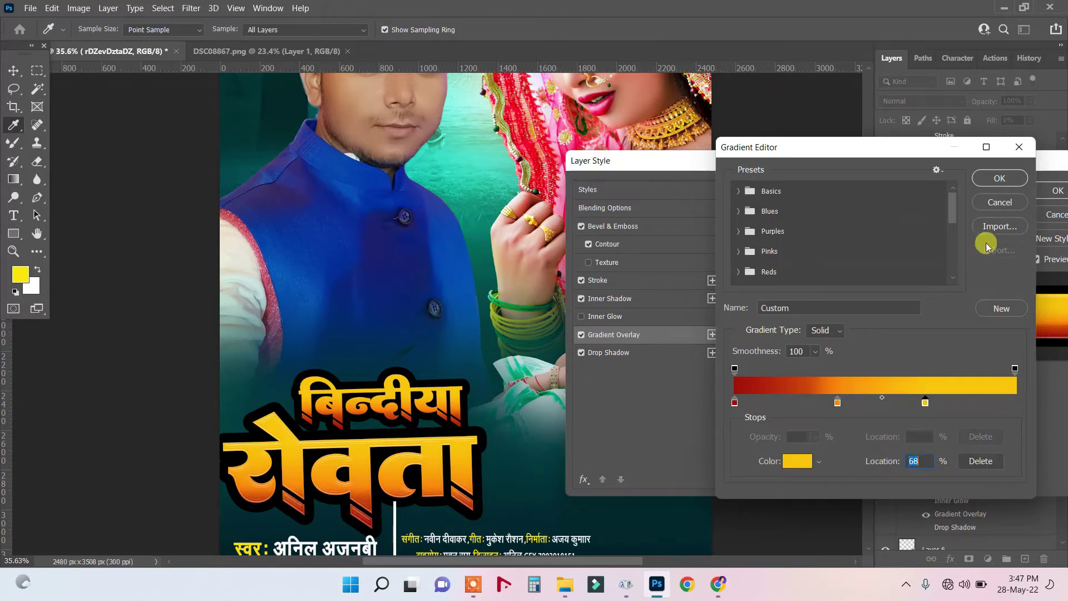
{"action": "left_click", "coordinate": [999, 181]}
{"action": "left_click_drag", "start_coordinate": [968, 166], "coordinate": [753, 172]}
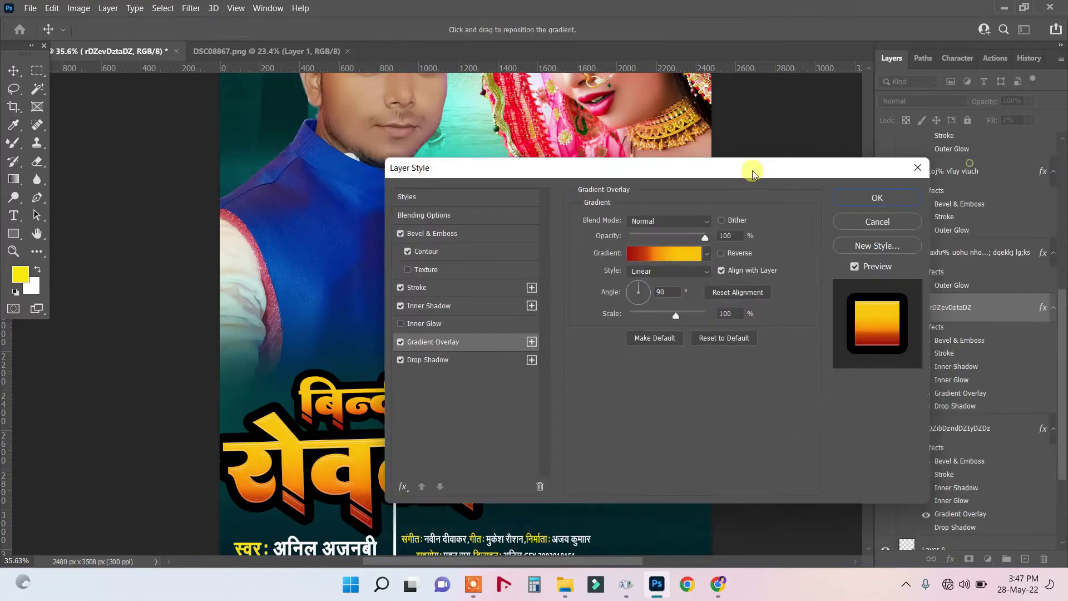
{"action": "left_click", "coordinate": [858, 205]}
{"action": "scroll", "coordinate": [406, 410], "scroll_direction": "down", "scroll_amount": 2}
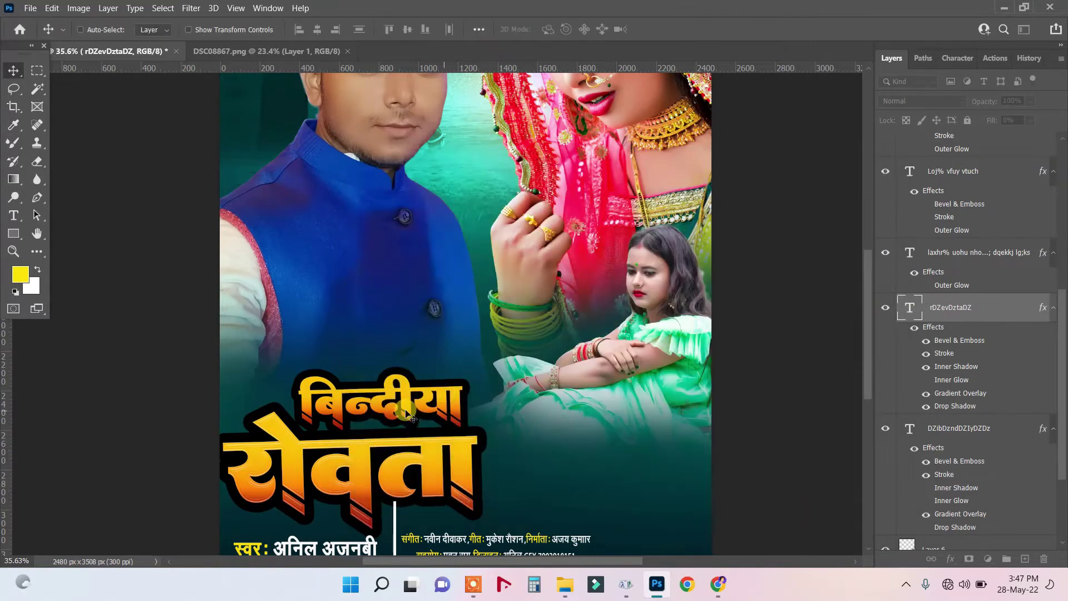
Select the रोवता layer and Alt-drag a duplicate to the right of the original word.
{"action": "scroll", "coordinate": [408, 412], "scroll_direction": "down", "scroll_amount": 2}
{"action": "scroll", "coordinate": [405, 412], "scroll_direction": "down", "scroll_amount": 1}
{"action": "scroll", "coordinate": [402, 396], "scroll_direction": "up", "scroll_amount": 3}
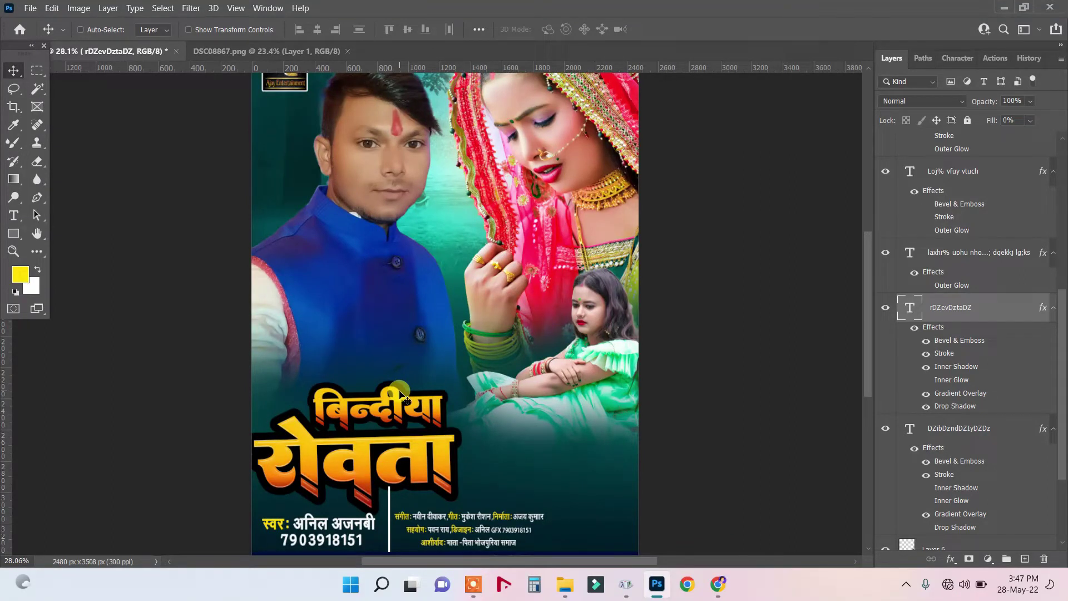
{"action": "left_click", "coordinate": [17, 217]}
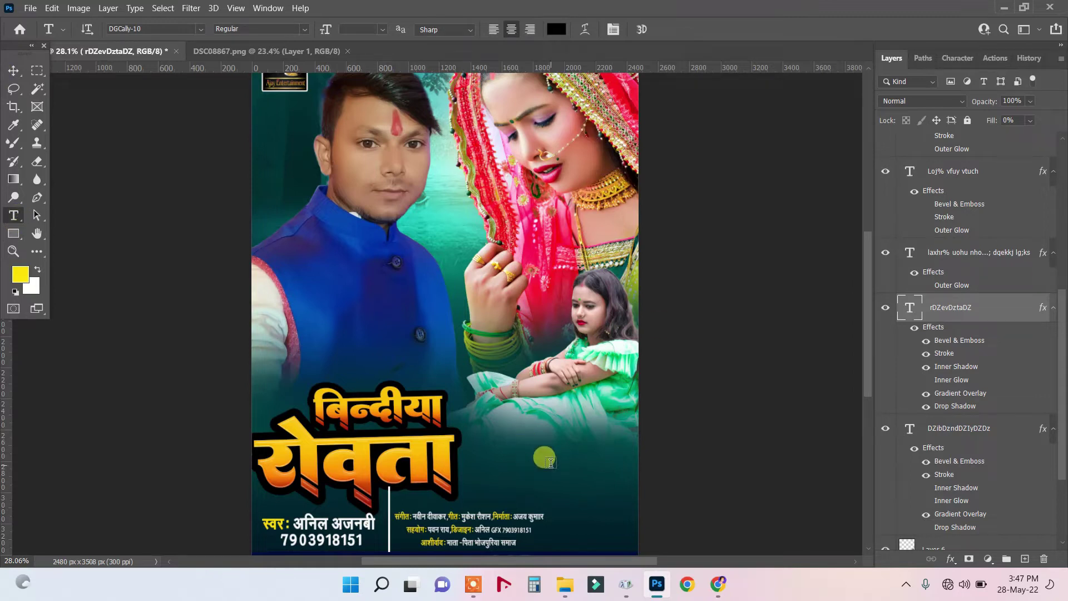
{"action": "left_click", "coordinate": [12, 71]}
{"action": "right_click", "coordinate": [413, 404]}
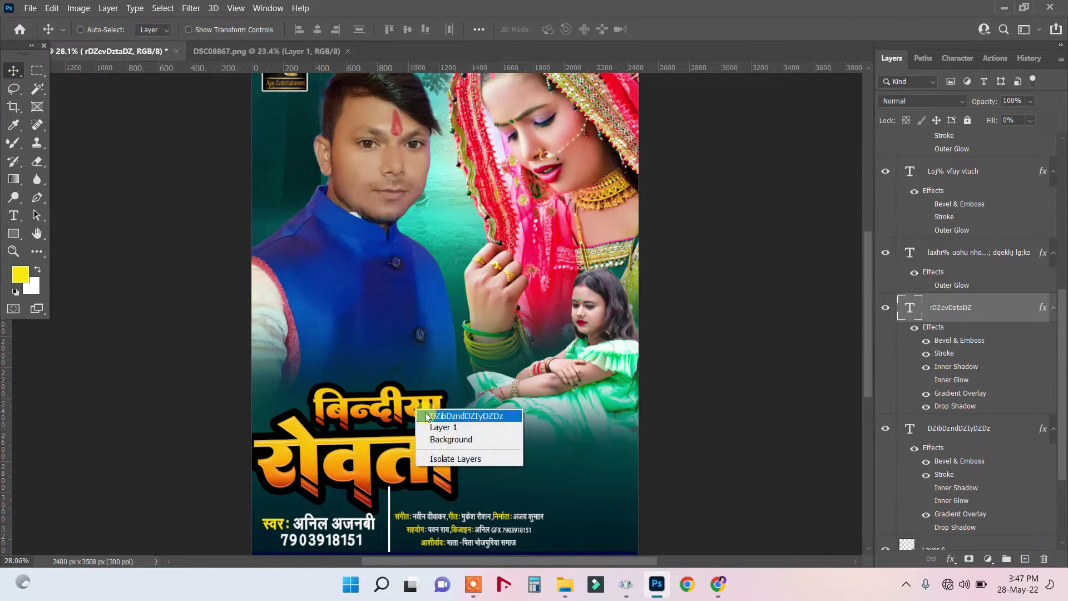
{"action": "left_click", "coordinate": [424, 414]}
{"action": "right_click", "coordinate": [441, 462]}
{"action": "left_click", "coordinate": [445, 465]}
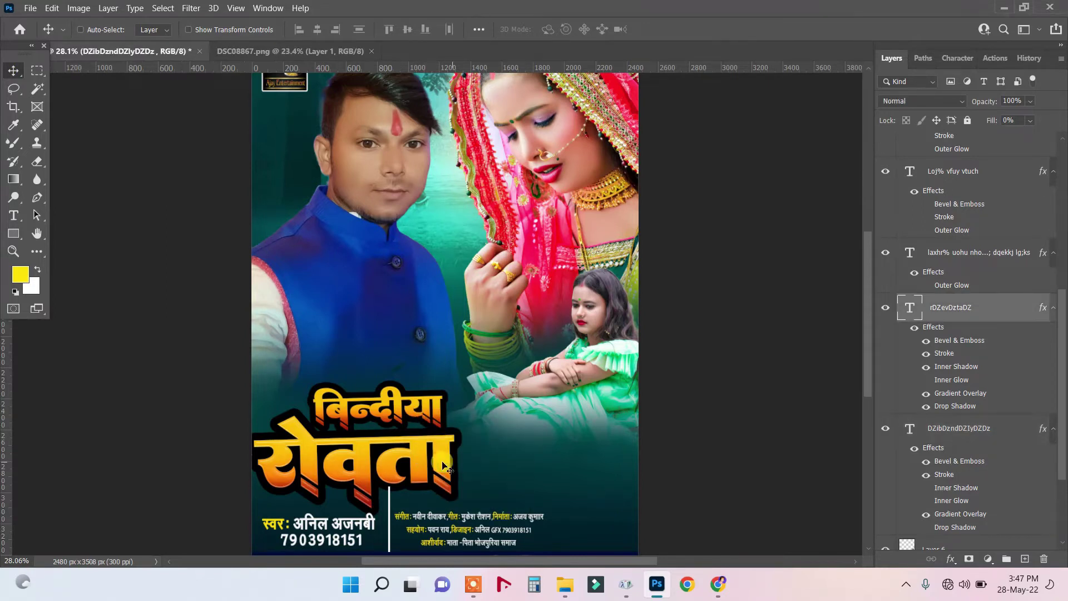
{"action": "left_click_drag", "start_coordinate": [543, 459], "coordinate": [602, 460]}
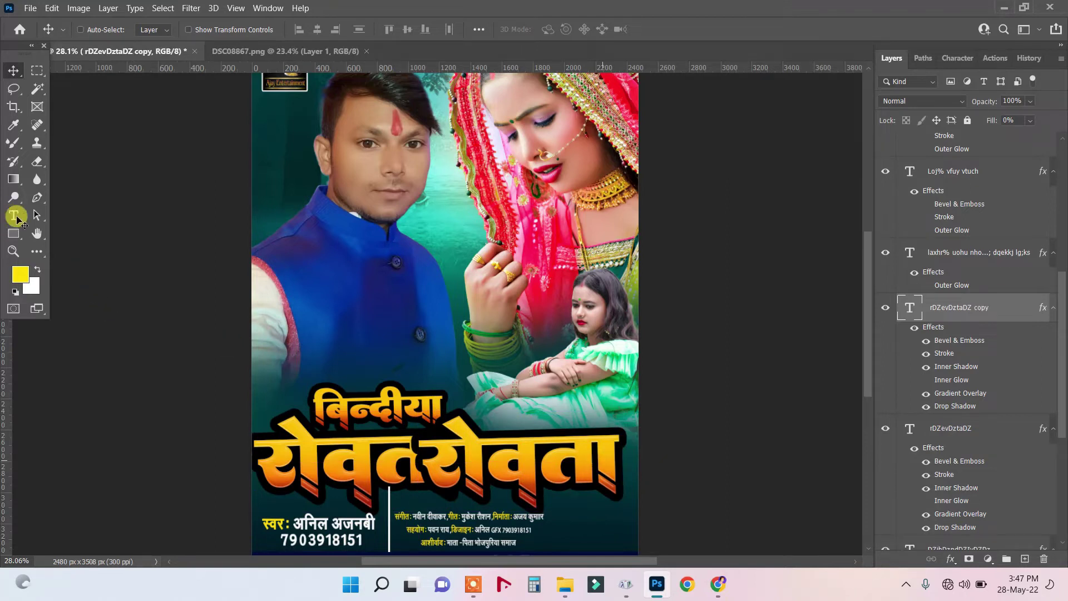
Replace the copied रोवता text with २ and set it in the Facon font.
{"action": "left_click", "coordinate": [15, 217]}
{"action": "left_click", "coordinate": [79, 214]}
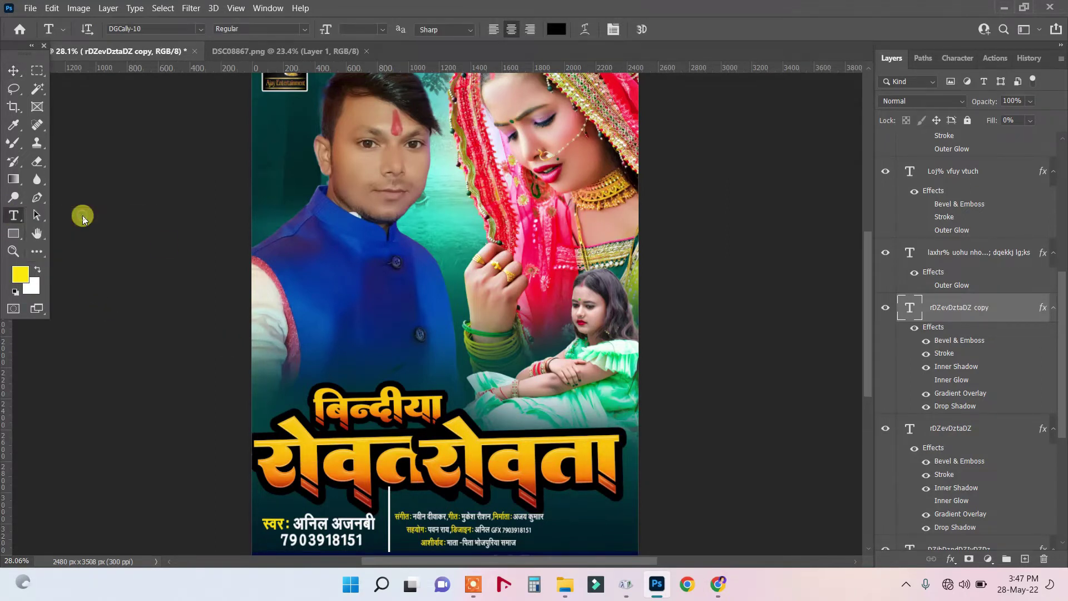
{"action": "double_click", "coordinate": [438, 458]}
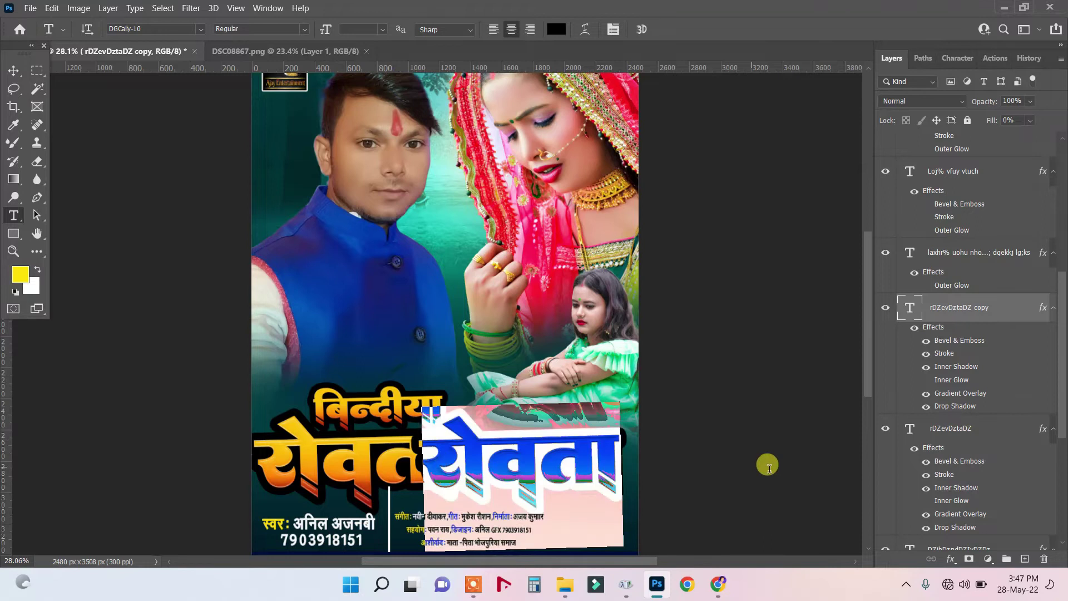
{"action": "type", "text": "2"}
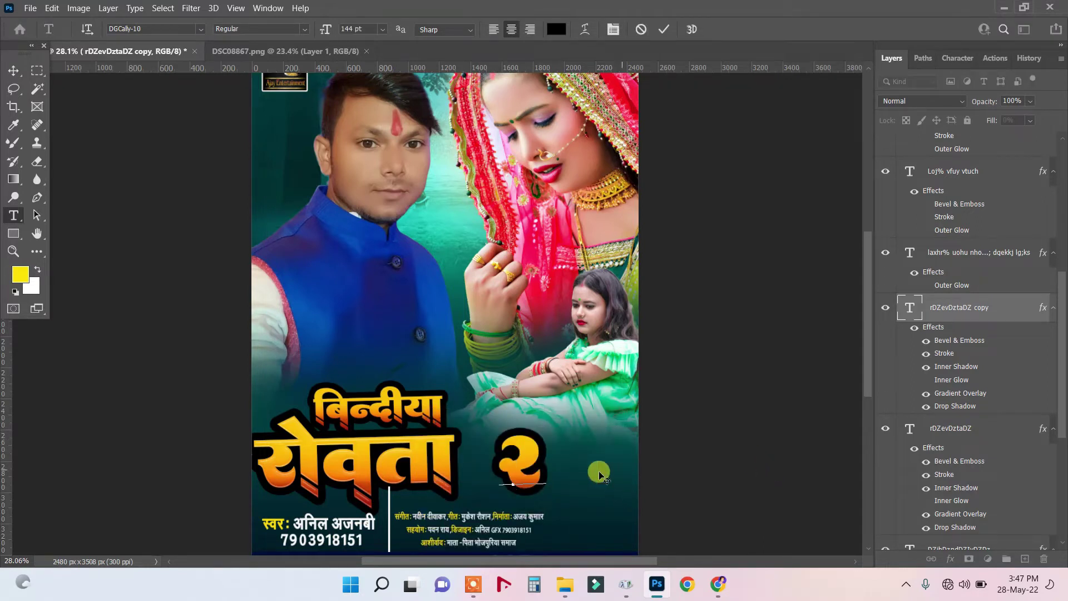
{"action": "key", "text": "ctrl+a"}
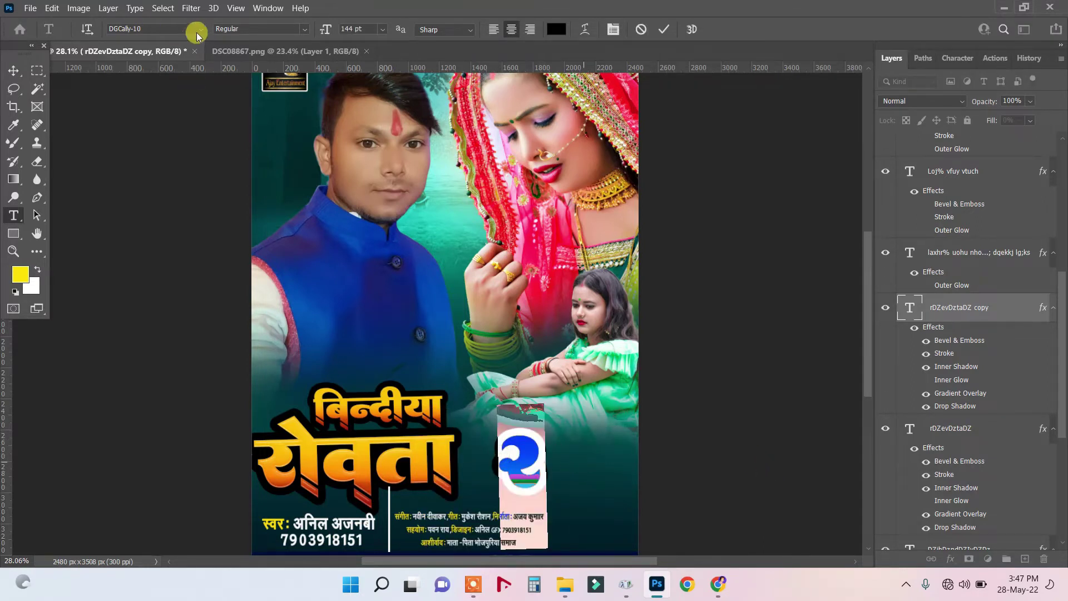
{"action": "left_click", "coordinate": [199, 29]}
{"action": "type", "text": "Facon"}
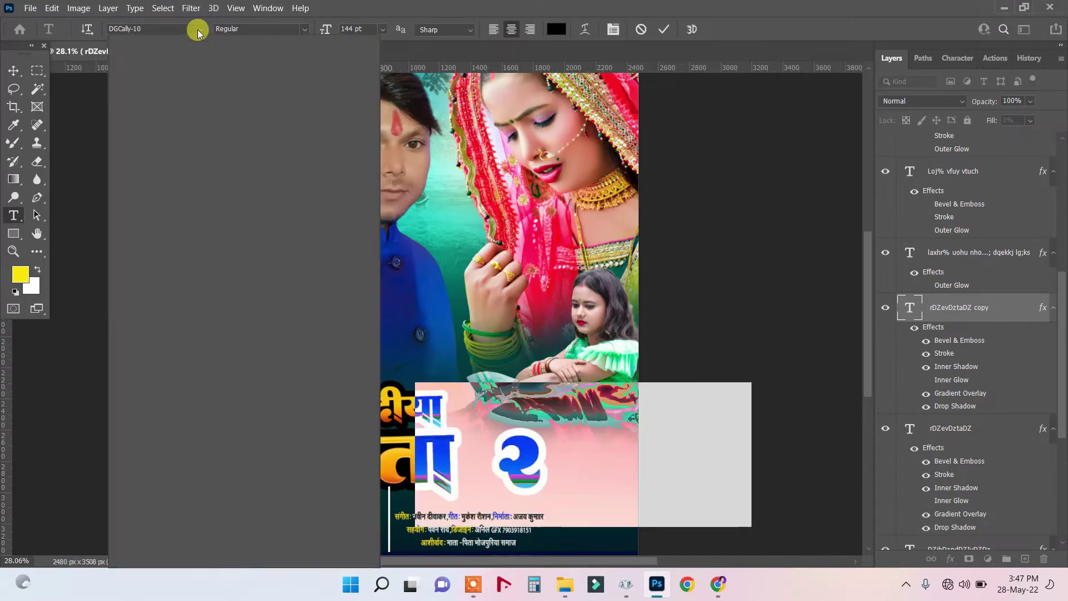
{"action": "key", "text": "Return"}
{"action": "left_click", "coordinate": [102, 116]}
Delete the unwanted plain black 2 layer.
{"action": "left_click", "coordinate": [14, 71]}
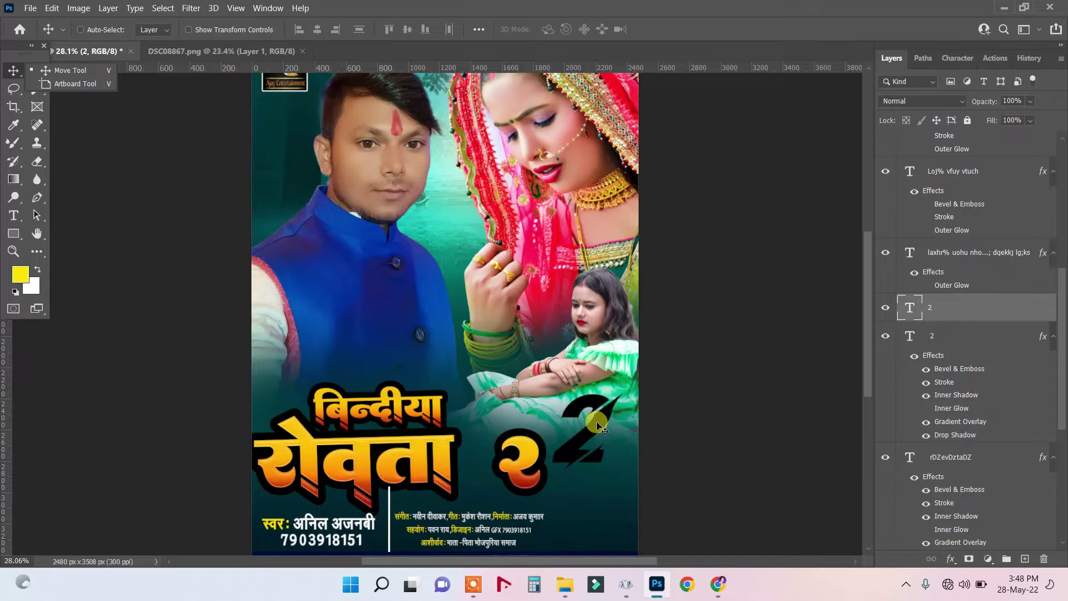
{"action": "right_click", "coordinate": [612, 426]}
{"action": "left_click", "coordinate": [618, 429]}
{"action": "left_click", "coordinate": [1043, 558]}
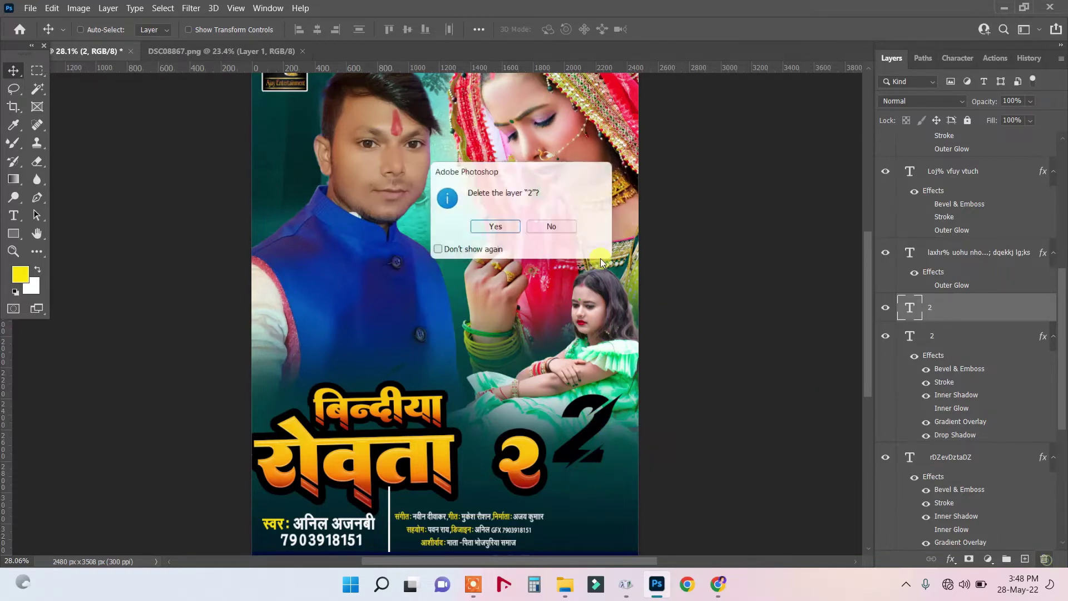
{"action": "left_click", "coordinate": [512, 229]}
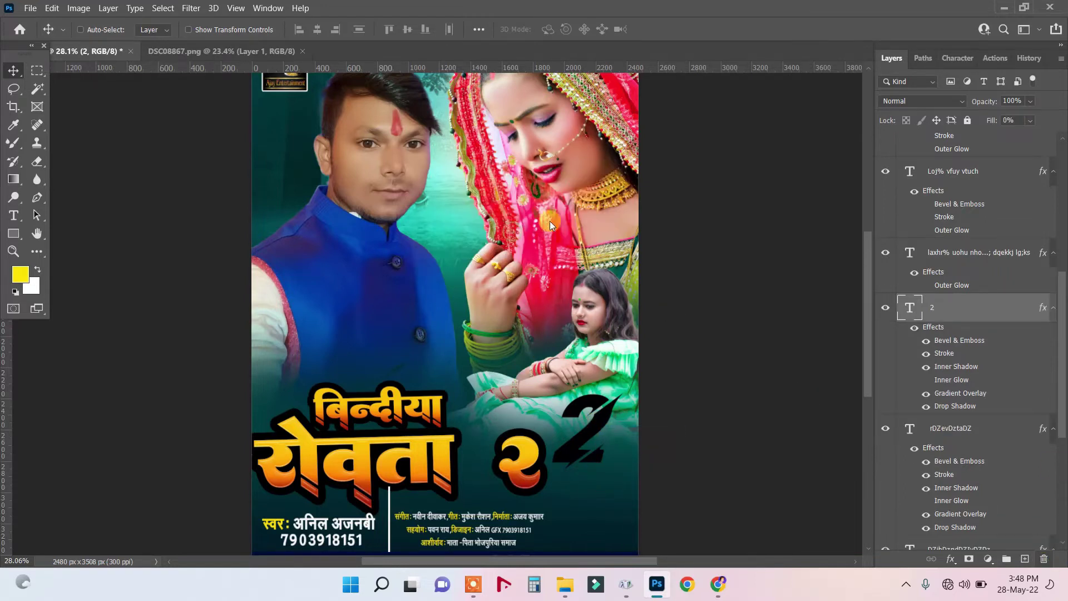
Enlarge the styled २ from 144 pt to 245 pt and tuck it against रोवता.
{"action": "right_click", "coordinate": [526, 449]}
{"action": "left_click", "coordinate": [559, 459]}
{"action": "left_click_drag", "start_coordinate": [523, 449], "coordinate": [529, 451]}
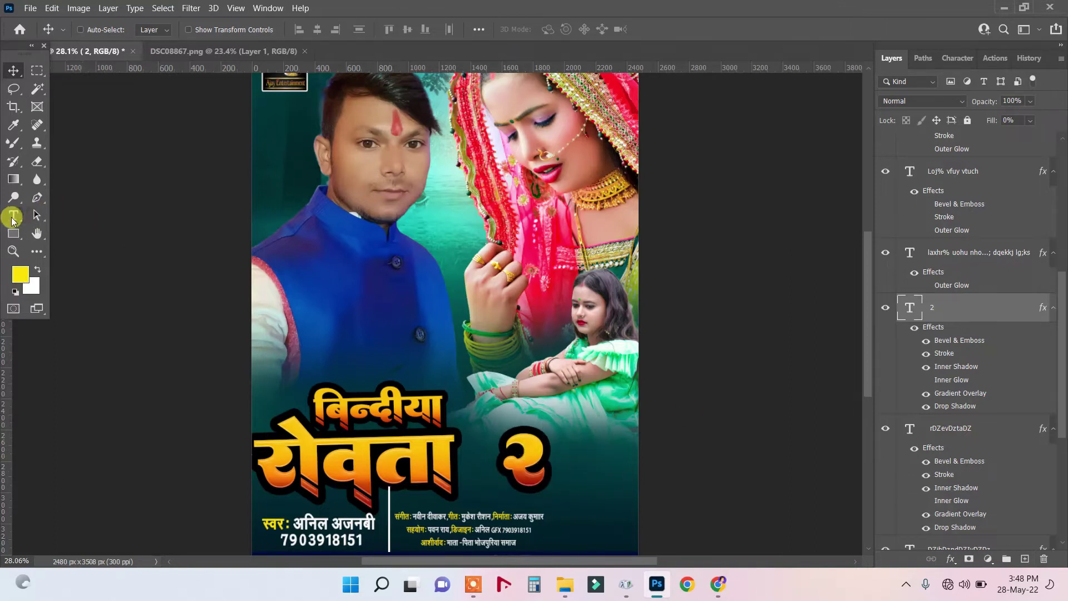
{"action": "left_click", "coordinate": [12, 219]}
{"action": "double_click", "coordinate": [514, 457]}
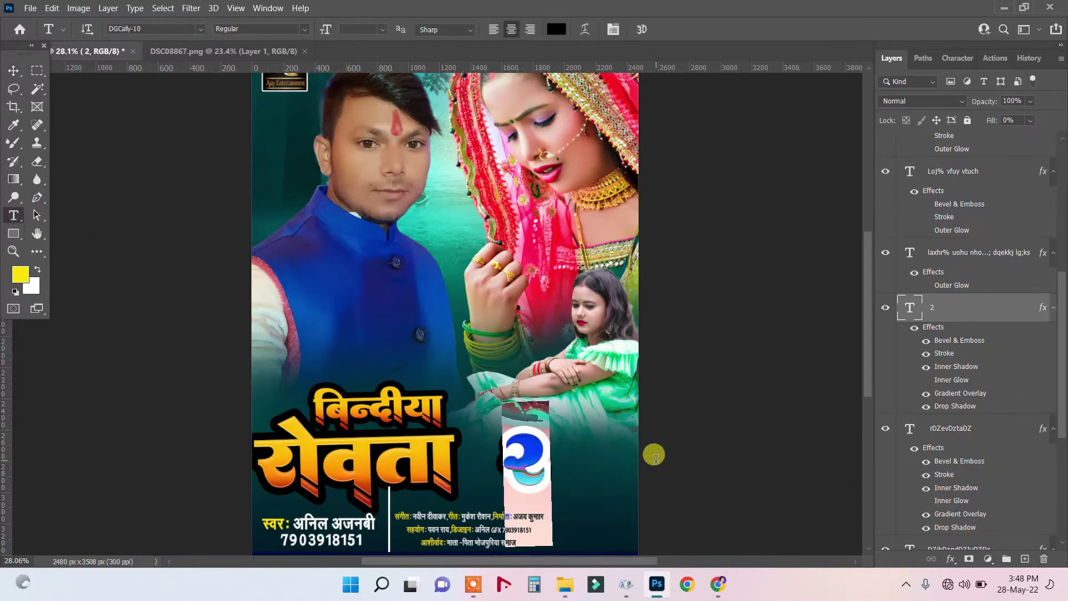
{"action": "left_click_drag", "start_coordinate": [322, 35], "coordinate": [393, 31]}
{"action": "left_click", "coordinate": [22, 69]}
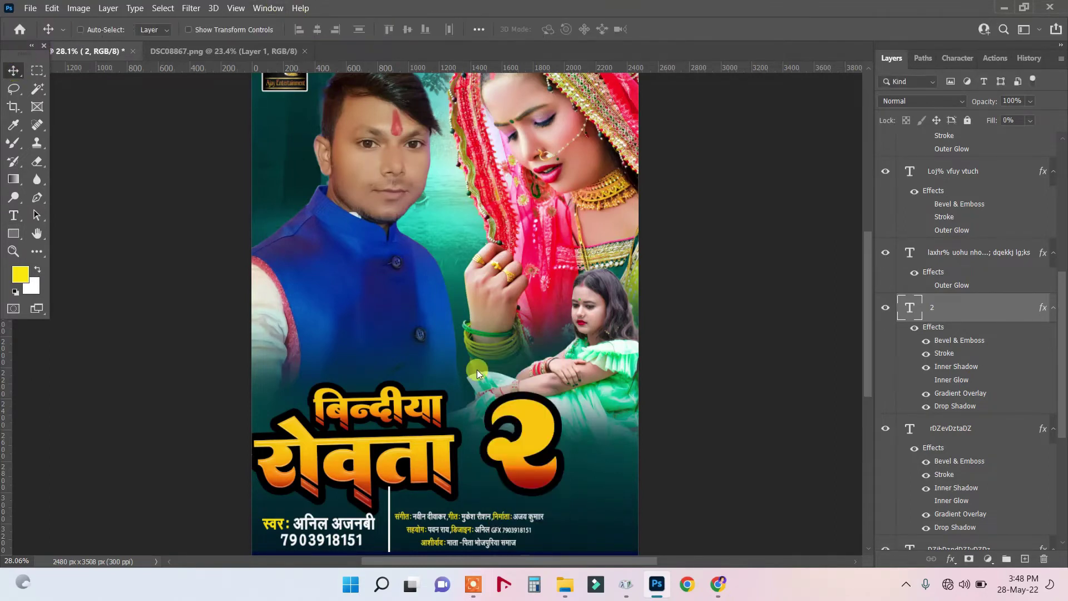
{"action": "left_click_drag", "start_coordinate": [530, 433], "coordinate": [505, 446]}
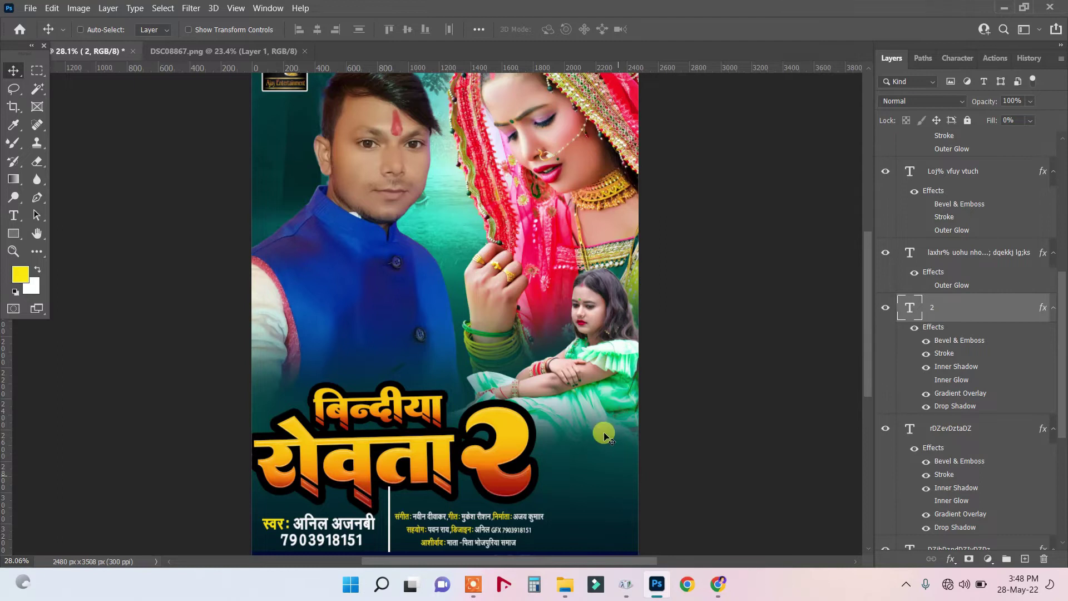
Rotate the woman's photo on Layer 2 by -3.07° and scale it to 116.33%.
{"action": "scroll", "coordinate": [599, 436], "scroll_direction": "down", "scroll_amount": 3}
{"action": "scroll", "coordinate": [530, 421], "scroll_direction": "up", "scroll_amount": 1}
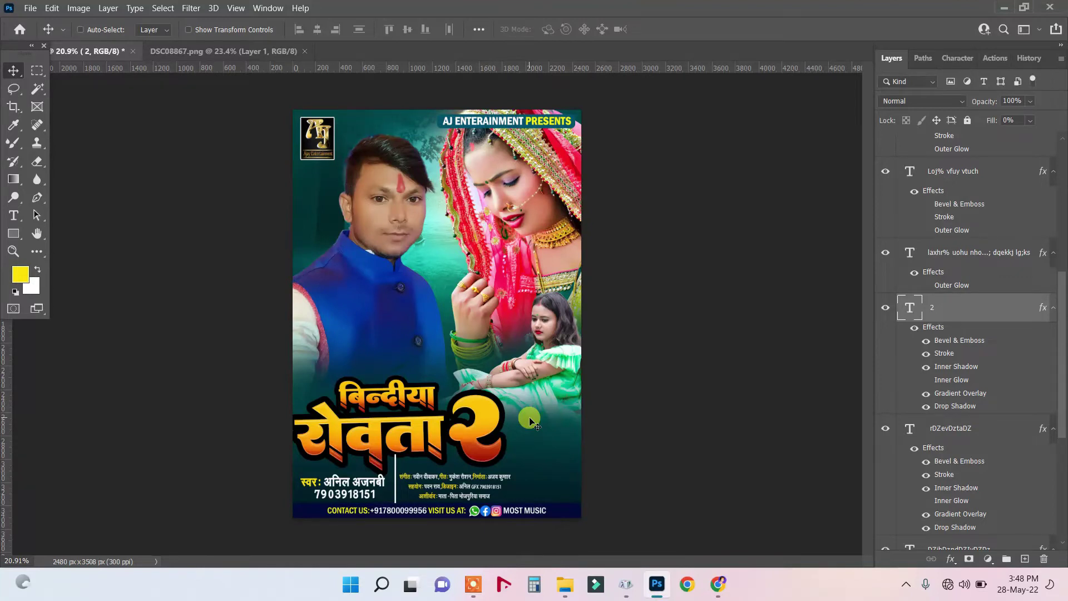
{"action": "left_click", "coordinate": [530, 421], "text": "ctrl"}
{"action": "key", "text": "ctrl+t"}
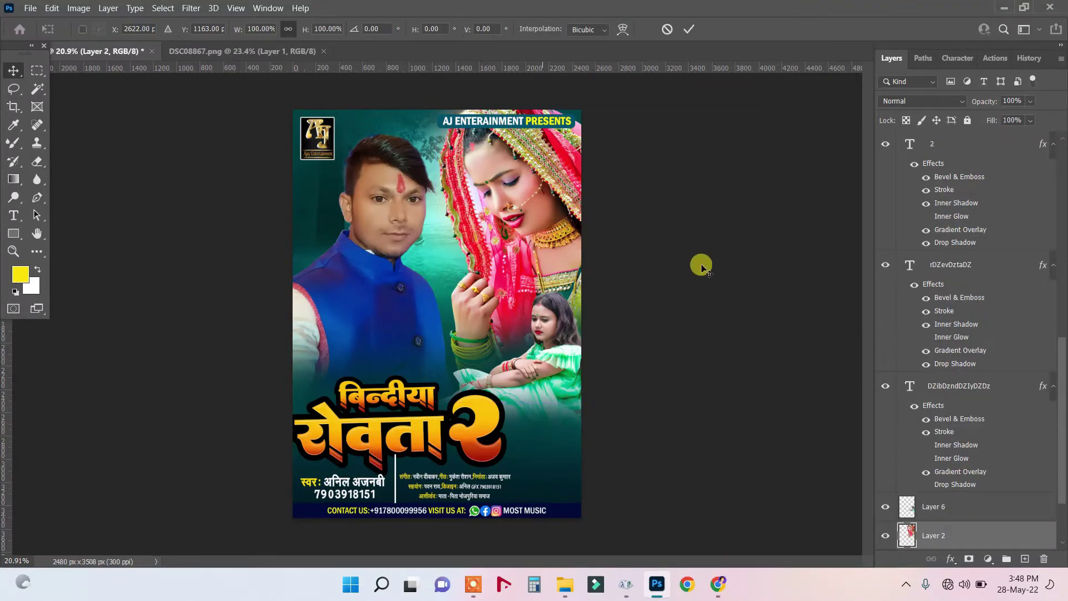
{"action": "scroll", "coordinate": [785, 290], "scroll_direction": "up", "scroll_amount": 1}
{"action": "left_click_drag", "start_coordinate": [816, 262], "coordinate": [816, 248]}
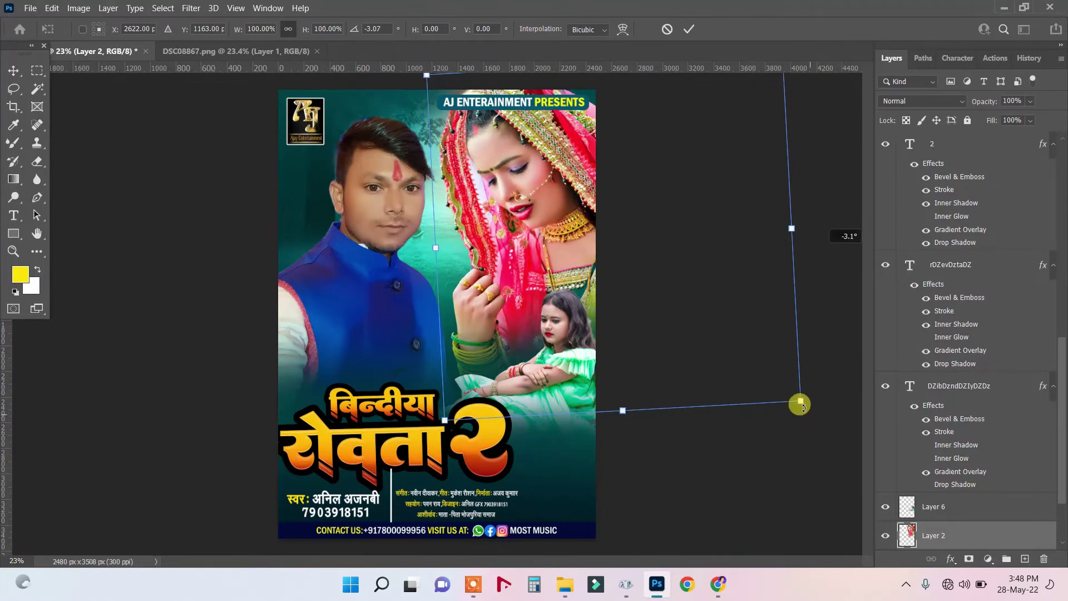
{"action": "left_click_drag", "start_coordinate": [801, 401], "coordinate": [870, 451]}
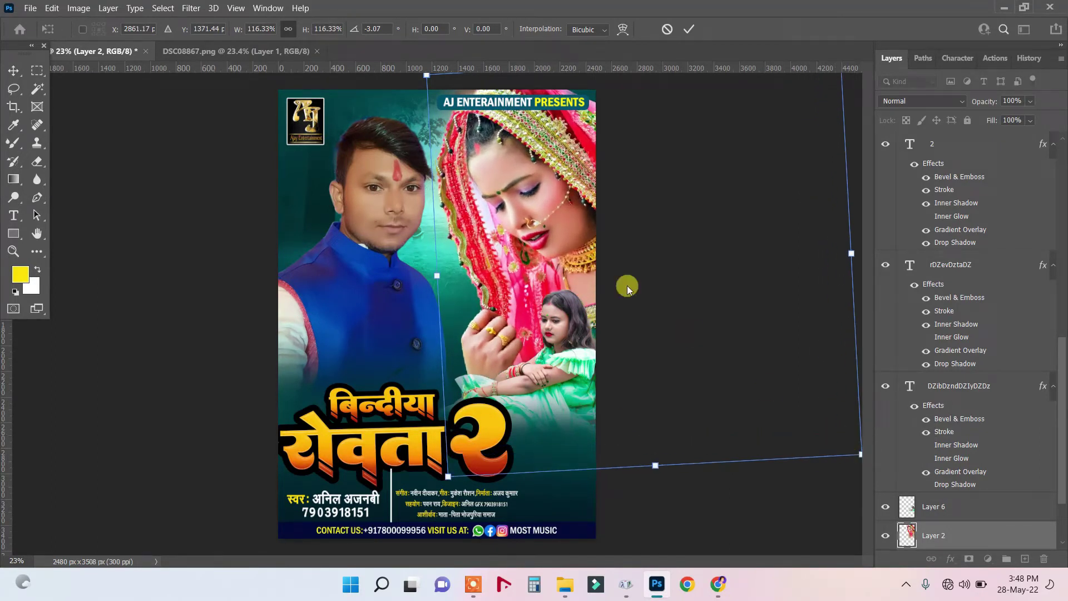
{"action": "double_click", "coordinate": [549, 206]}
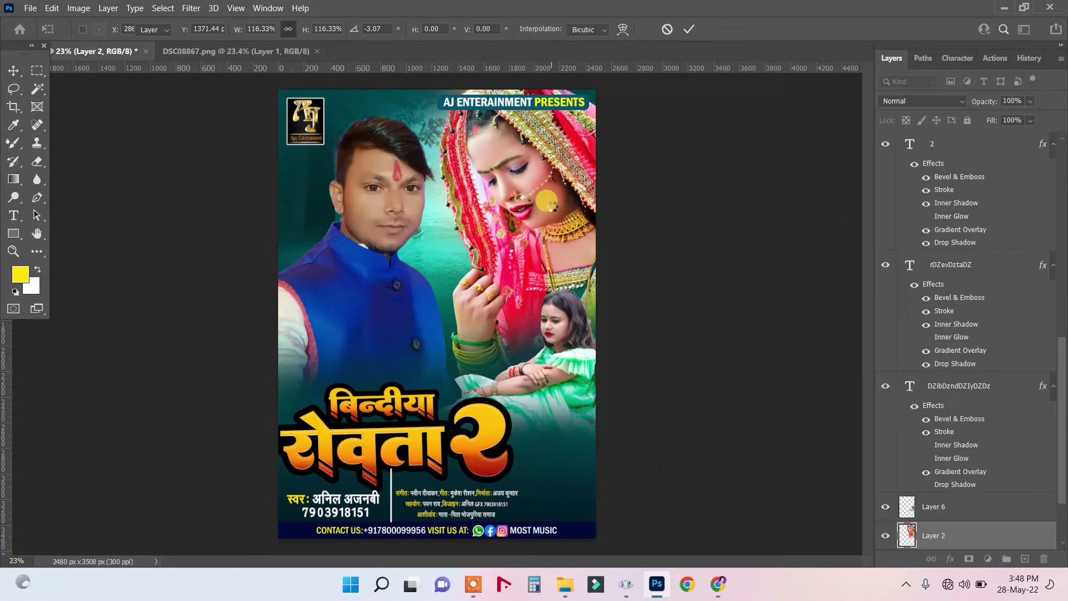
Move the woman's photo left, nudge the man and girl photos up-left, then select Layer 1.
{"action": "left_click_drag", "start_coordinate": [546, 203], "coordinate": [538, 202]}
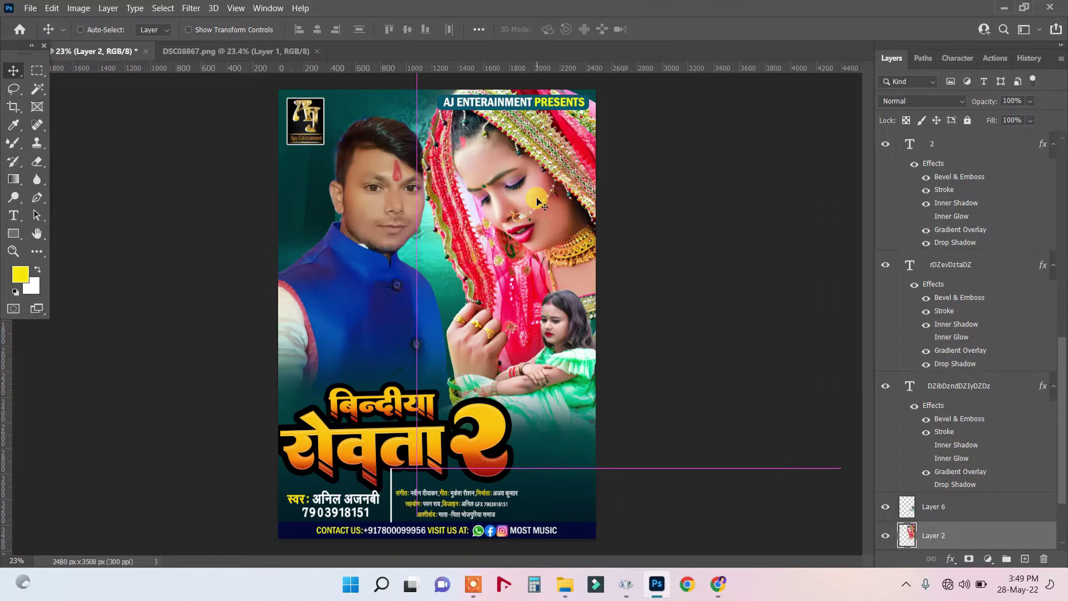
{"action": "scroll", "coordinate": [443, 224], "scroll_direction": "down", "scroll_amount": 2}
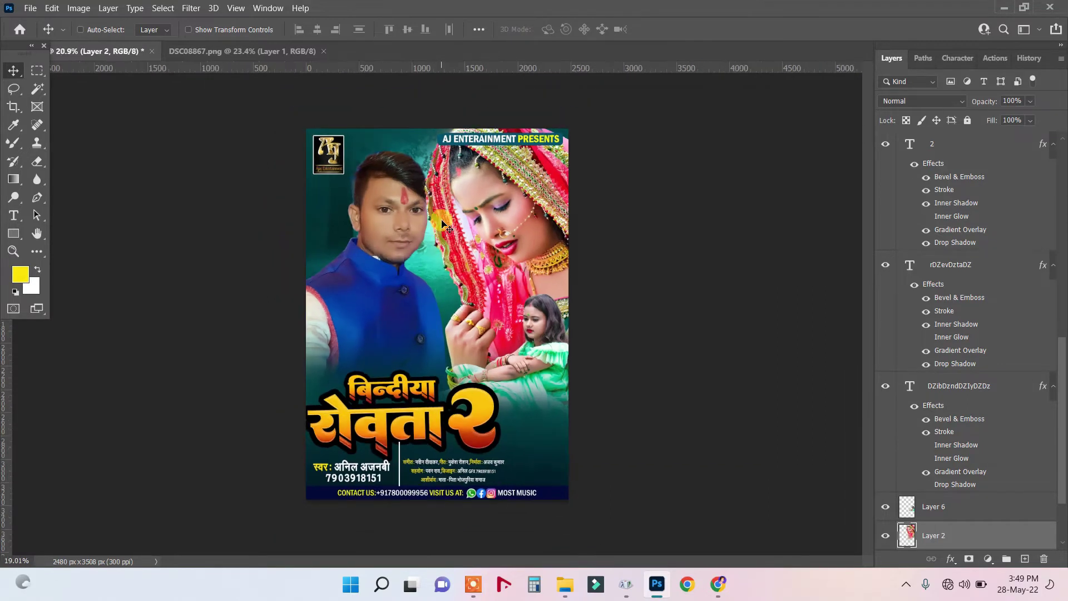
{"action": "scroll", "coordinate": [442, 224], "scroll_direction": "up", "scroll_amount": 1}
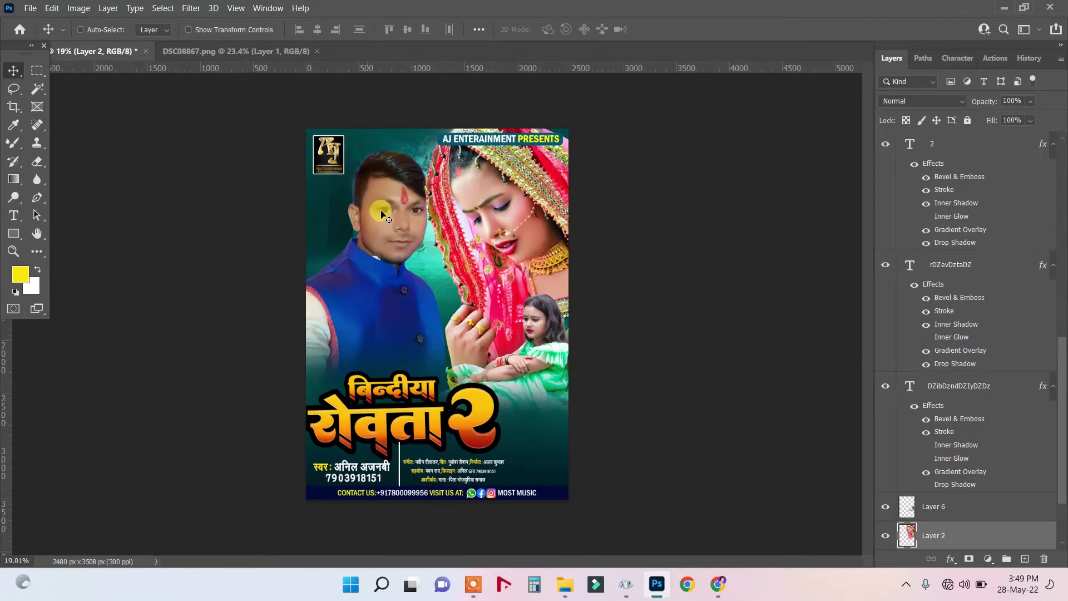
{"action": "left_click_drag", "start_coordinate": [381, 211], "coordinate": [374, 205]}
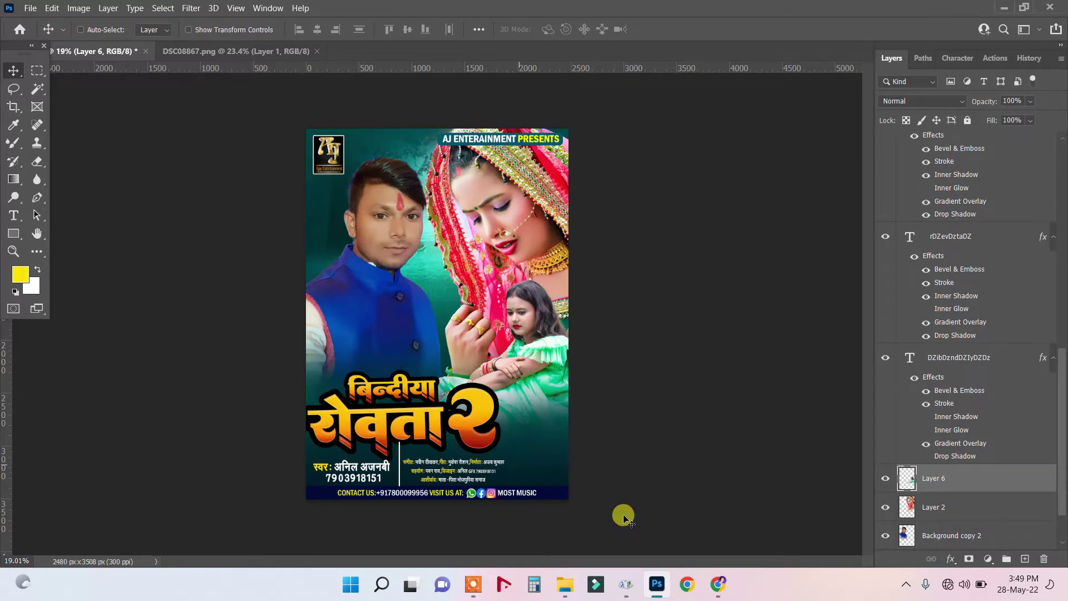
{"action": "right_click", "coordinate": [403, 149]}
{"action": "left_click", "coordinate": [423, 164]}
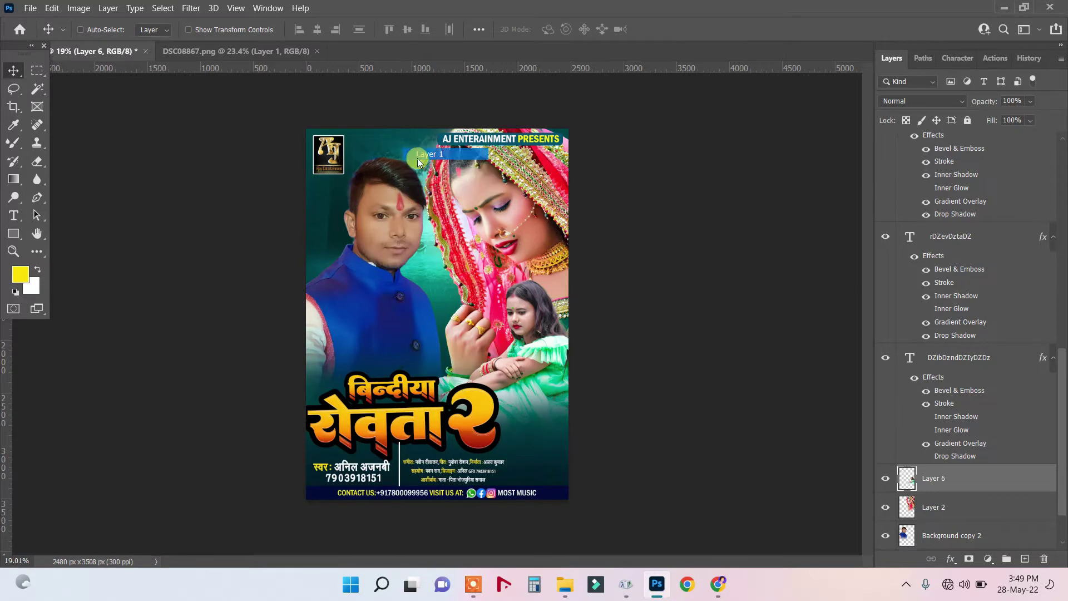
{"action": "scroll", "coordinate": [1041, 523], "scroll_direction": "down", "scroll_amount": 1}
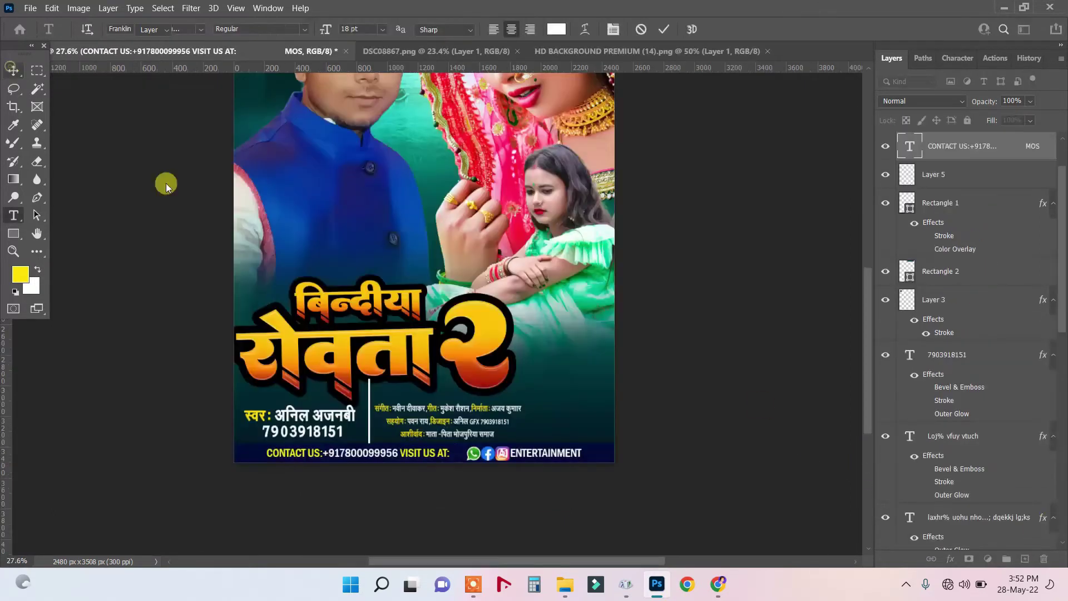
Move the social media icons layer left so it sits right after 'VISIT US AT:'.
{"action": "key", "text": "v"}
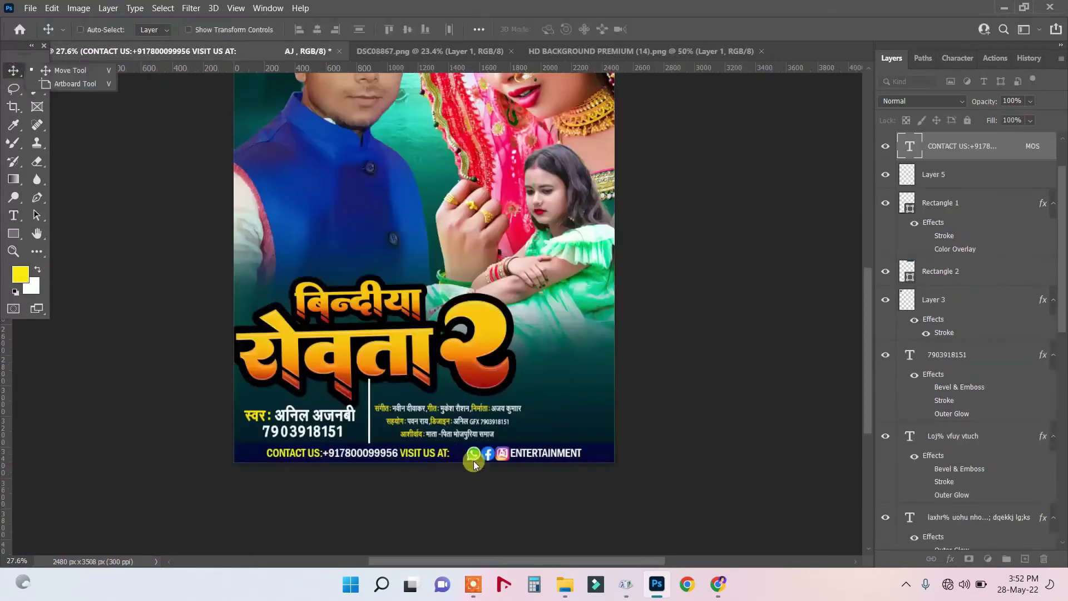
{"action": "scroll", "coordinate": [474, 464], "scroll_direction": "up", "scroll_amount": 1}
{"action": "right_click", "coordinate": [485, 465]}
{"action": "left_click", "coordinate": [485, 461]}
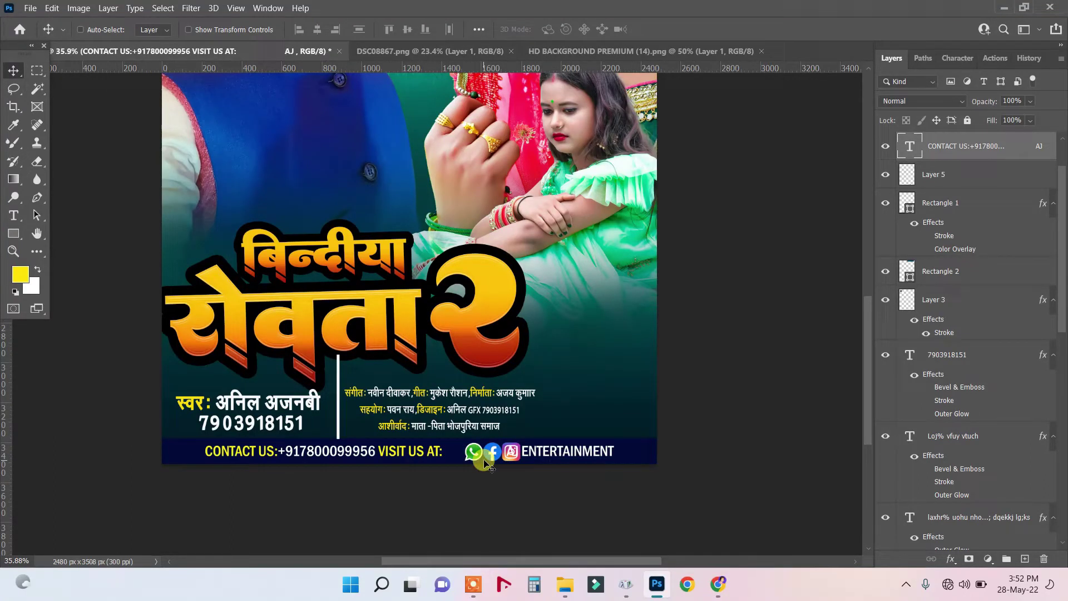
{"action": "right_click", "coordinate": [485, 465]}
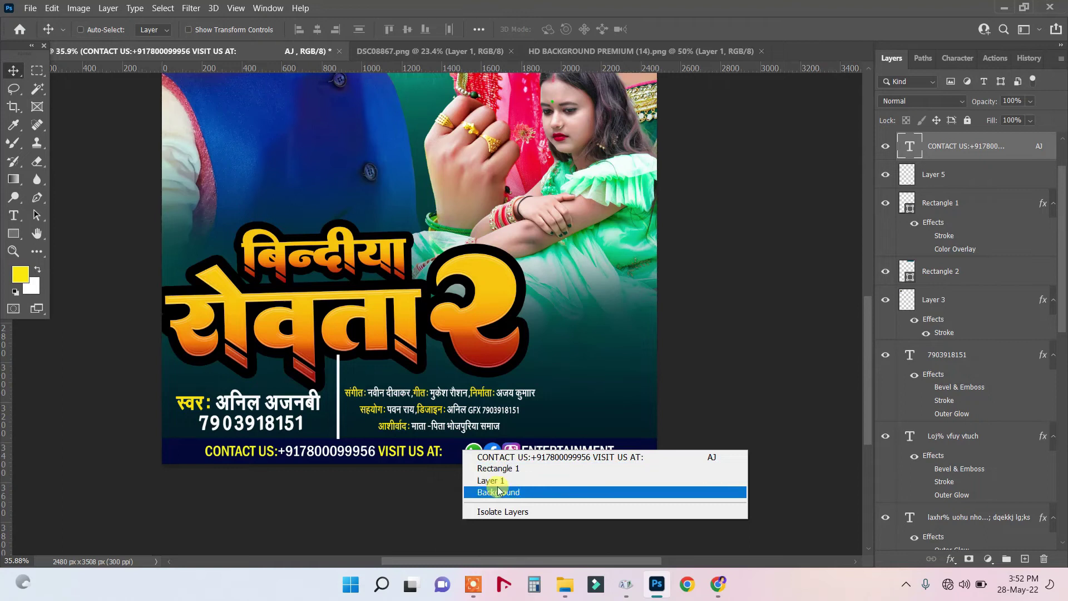
{"action": "left_click", "coordinate": [474, 456]}
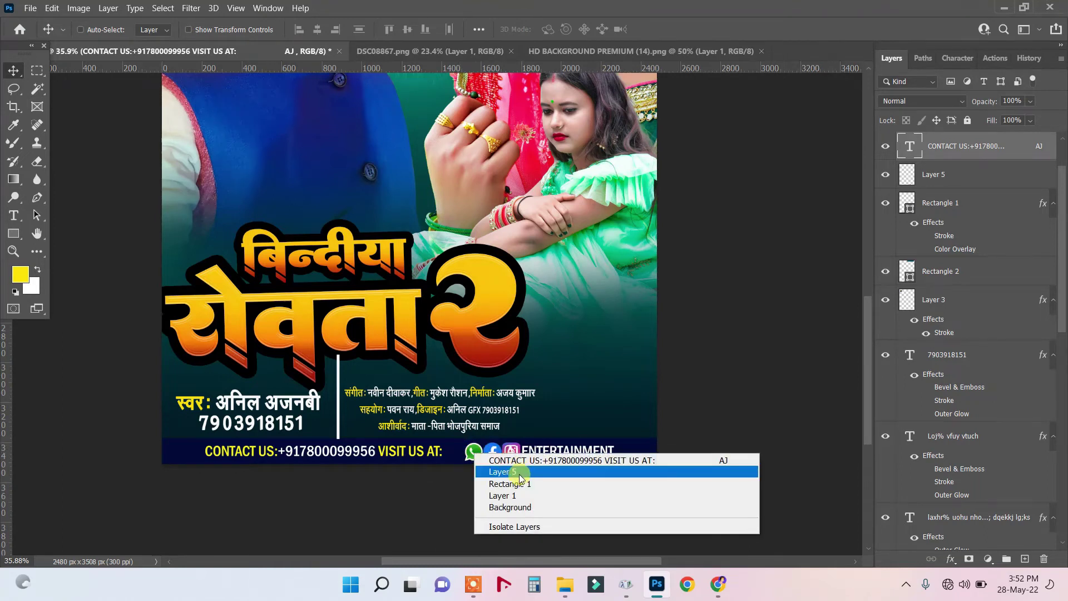
{"action": "left_click", "coordinate": [511, 472]}
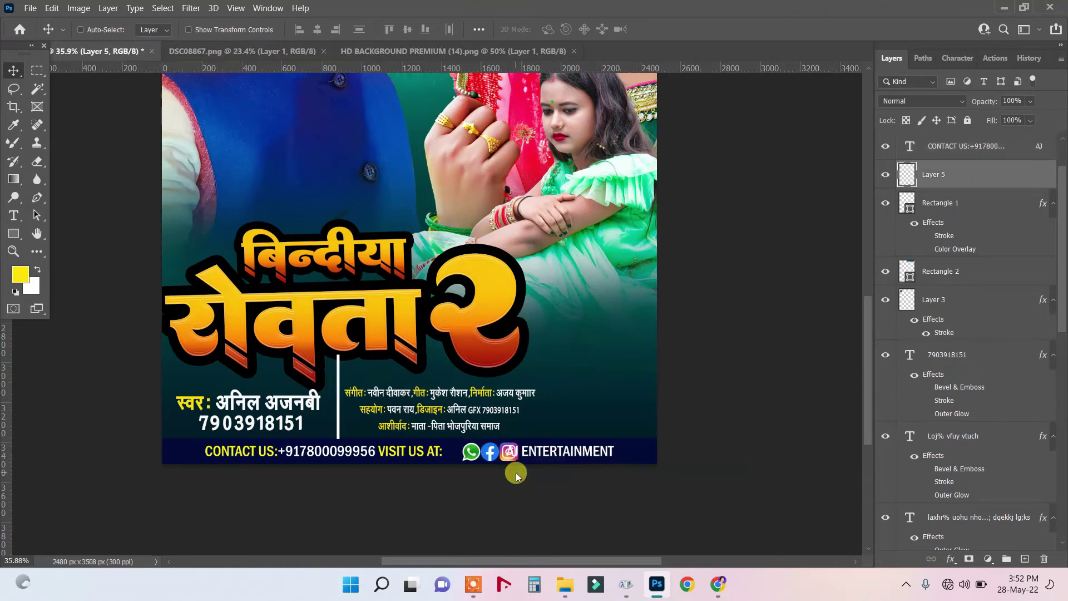
{"action": "left_click_drag", "start_coordinate": [516, 473], "coordinate": [517, 475]}
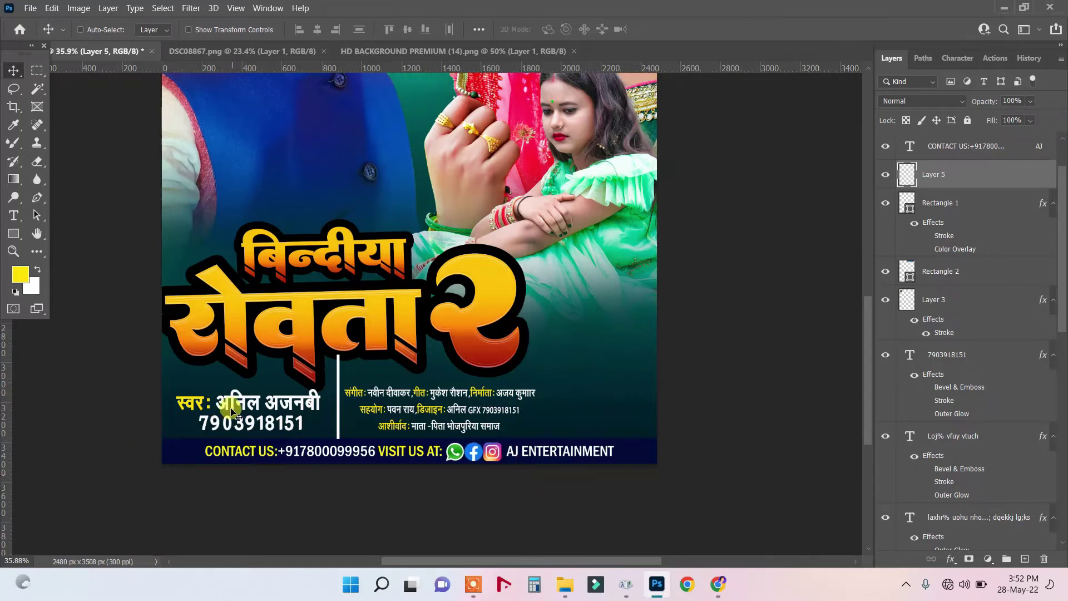
{"action": "left_click", "coordinate": [718, 584]}
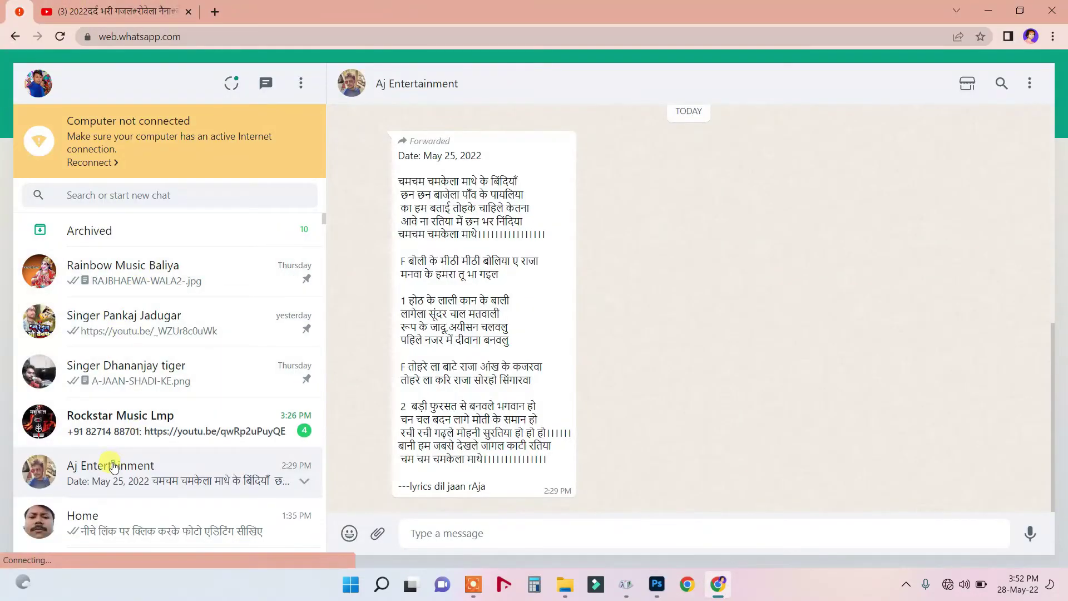
Copy the phone number shown in the chat contact's info panel.
{"action": "left_click", "coordinate": [441, 88]}
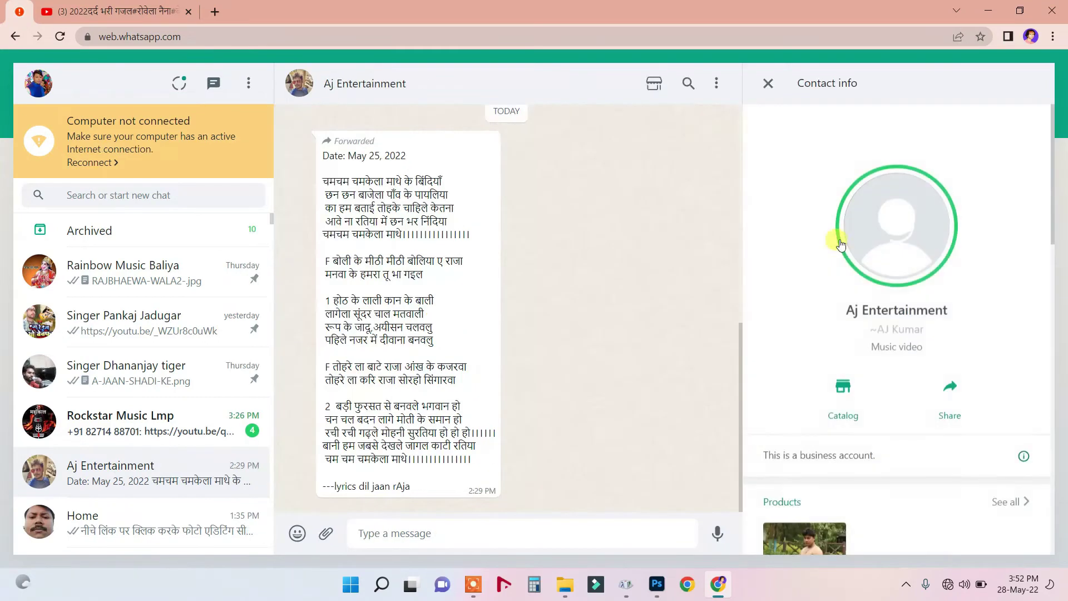
{"action": "scroll", "coordinate": [859, 456], "scroll_direction": "down", "scroll_amount": 5}
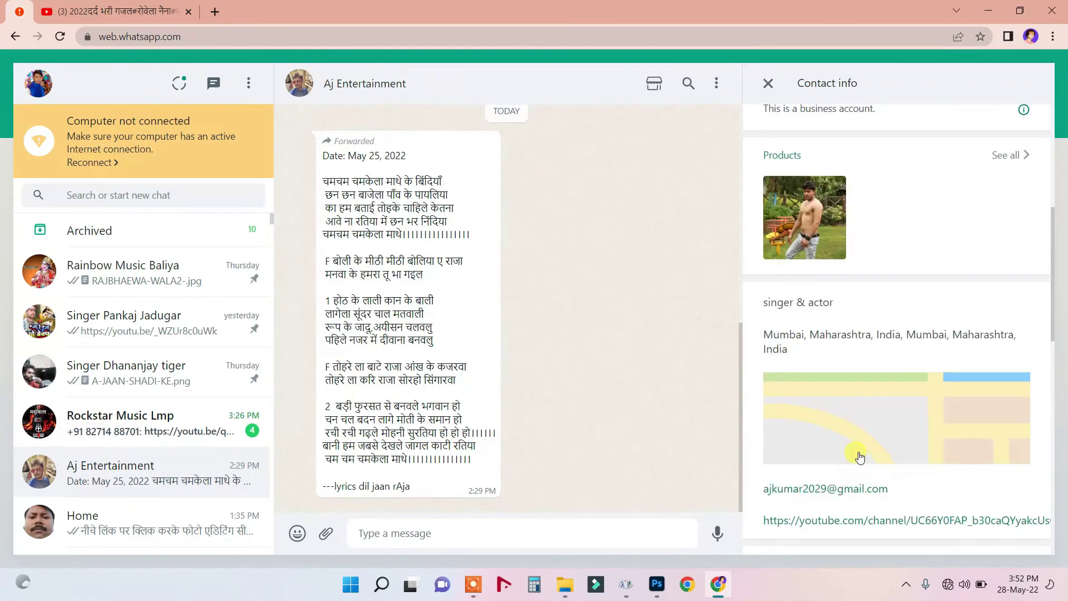
{"action": "scroll", "coordinate": [860, 457], "scroll_direction": "down", "scroll_amount": 3}
{"action": "scroll", "coordinate": [859, 457], "scroll_direction": "down", "scroll_amount": 8}
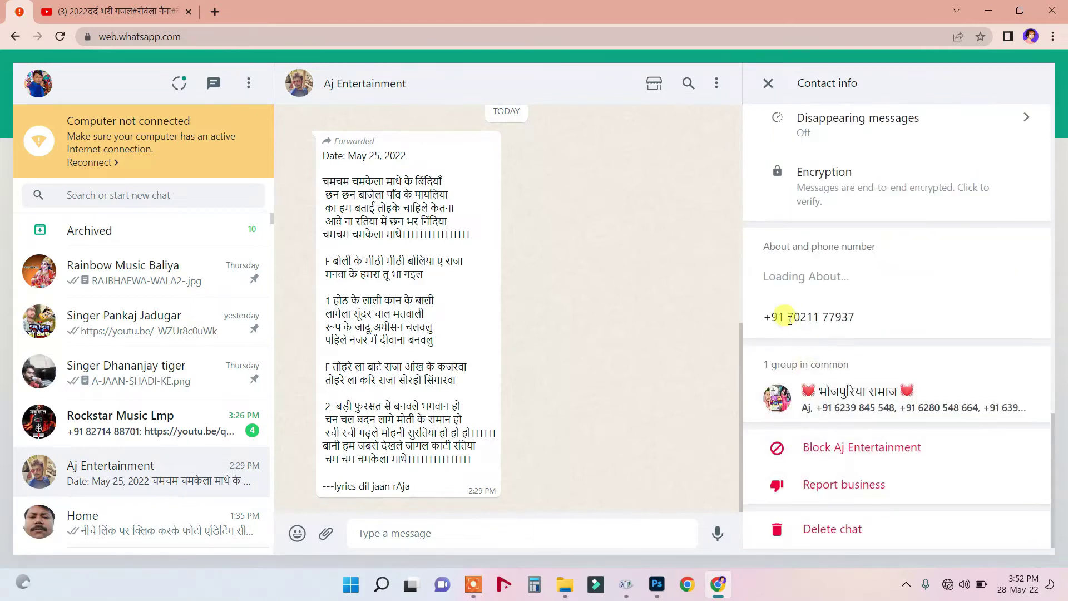
{"action": "left_click_drag", "start_coordinate": [788, 317], "coordinate": [899, 319]}
{"action": "right_click", "coordinate": [841, 316]}
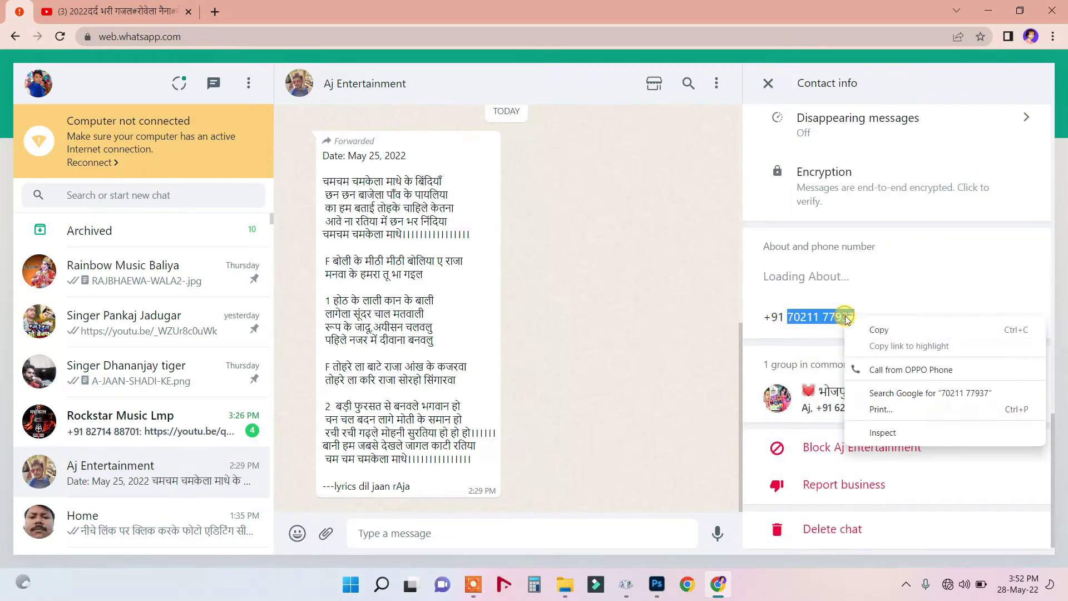
{"action": "left_click", "coordinate": [881, 329]}
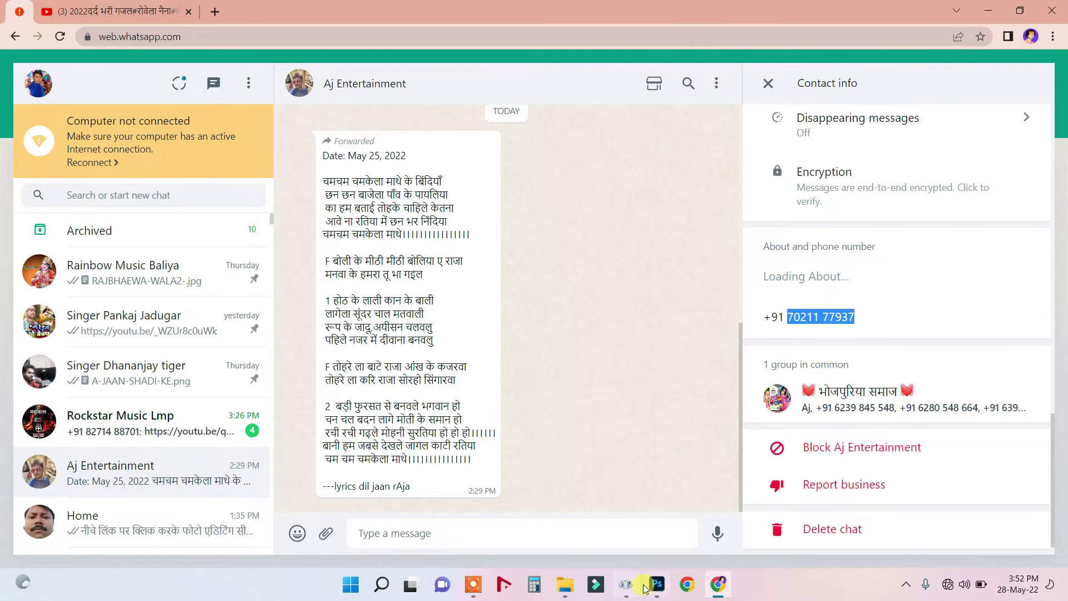
{"action": "left_click", "coordinate": [656, 585]}
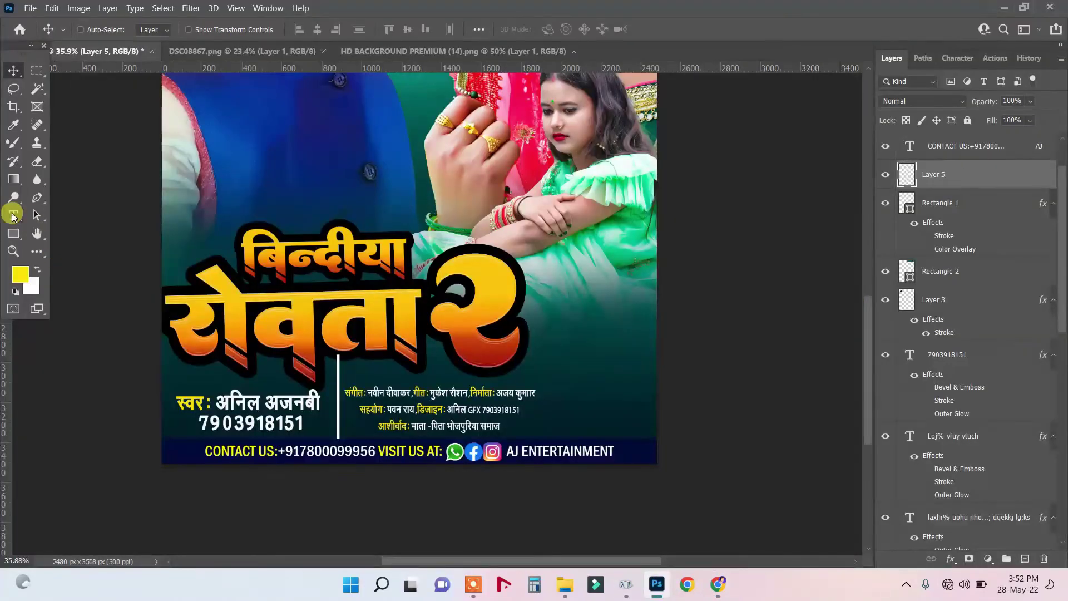
Paste the copied number over the old digits in the CONTACT US line, removing its space.
{"action": "left_click_drag", "start_coordinate": [14, 216], "coordinate": [72, 227]}
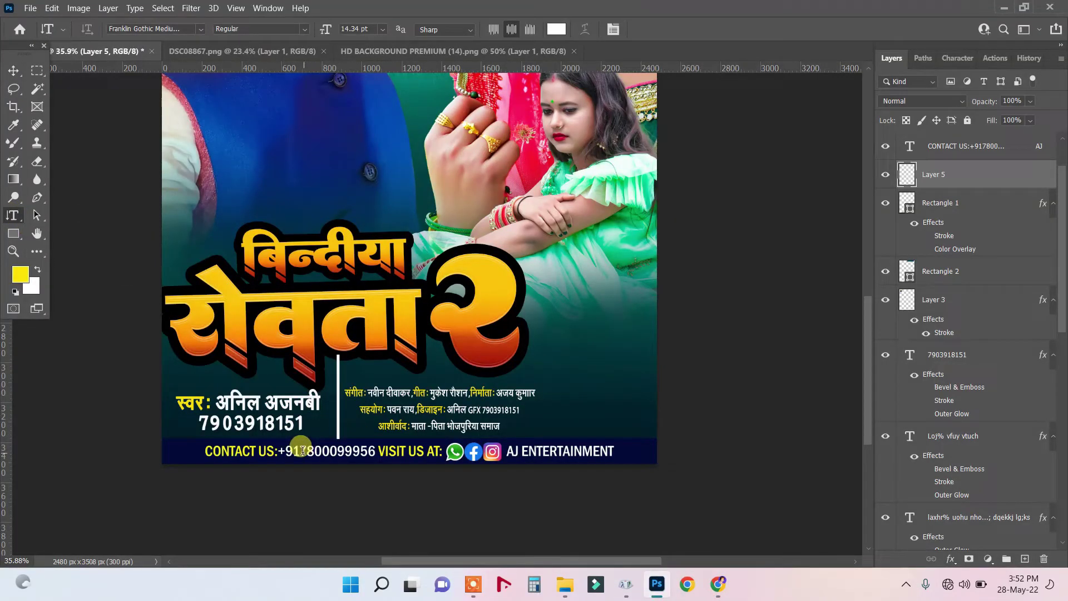
{"action": "left_click_drag", "start_coordinate": [301, 450], "coordinate": [365, 452]}
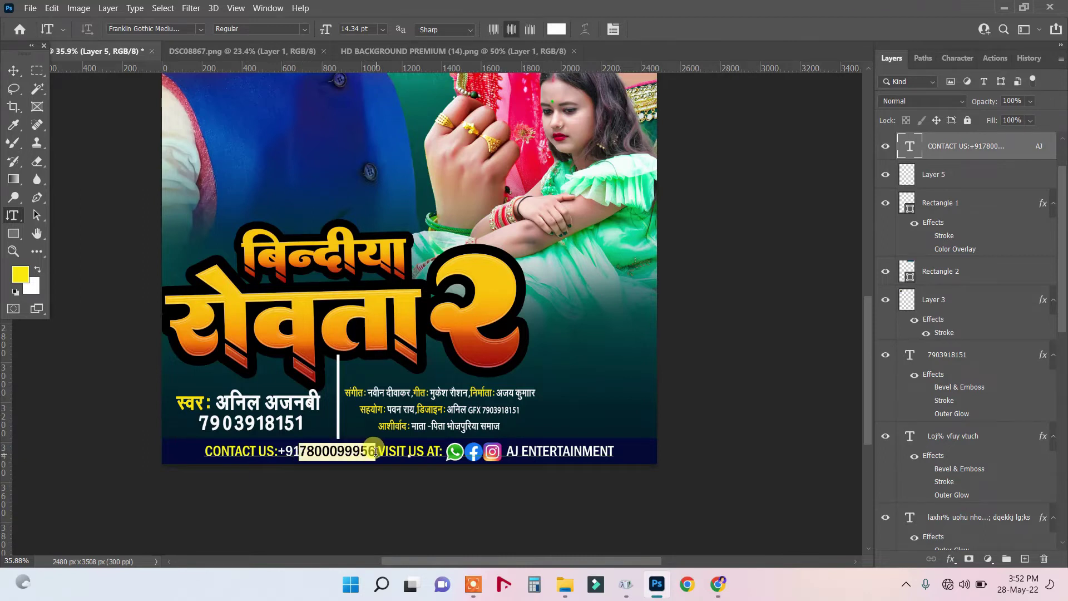
{"action": "right_click", "coordinate": [369, 452]}
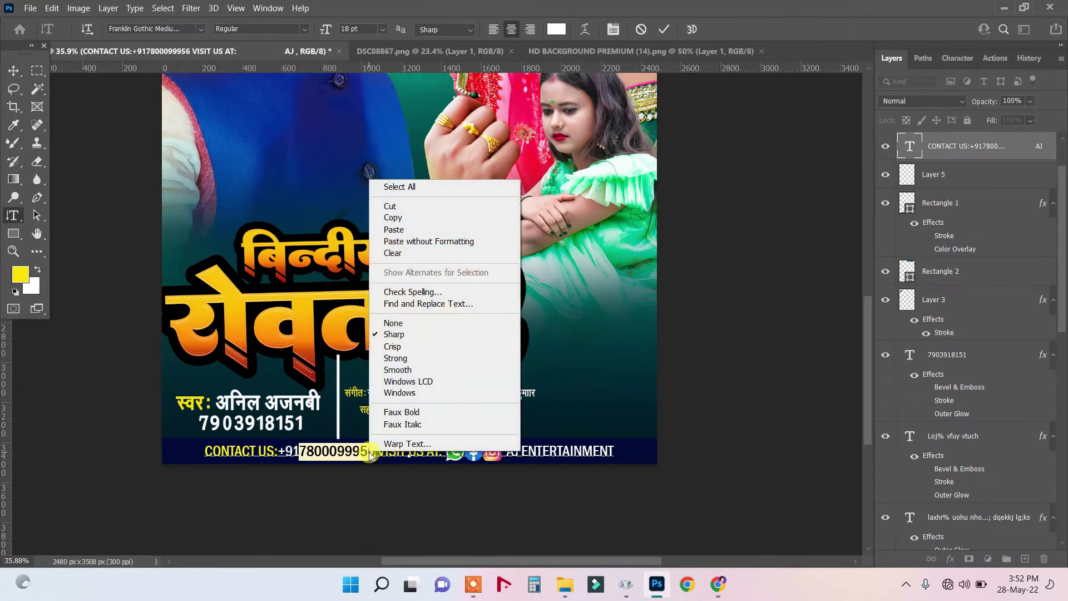
{"action": "left_click", "coordinate": [394, 230]}
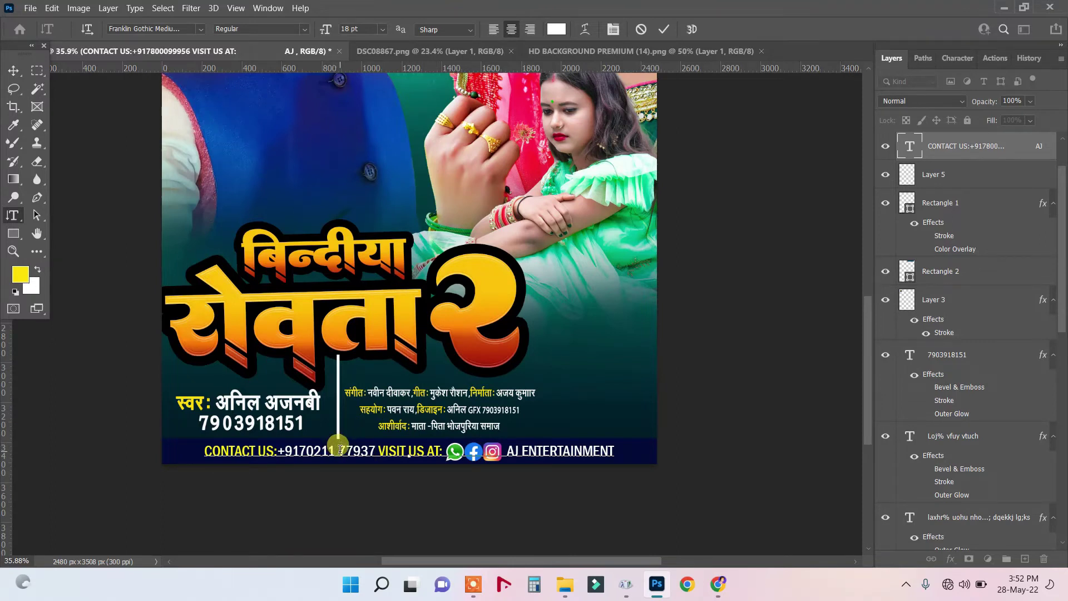
{"action": "key", "text": "Delete"}
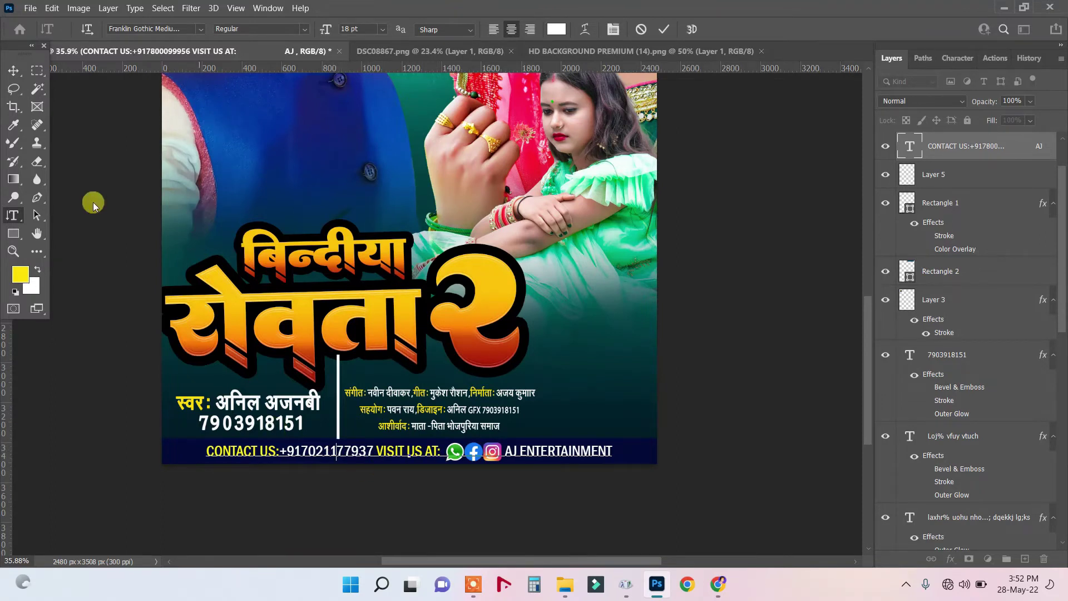
{"action": "left_click", "coordinate": [15, 75]}
{"action": "scroll", "coordinate": [436, 441], "scroll_direction": "down", "scroll_amount": 3}
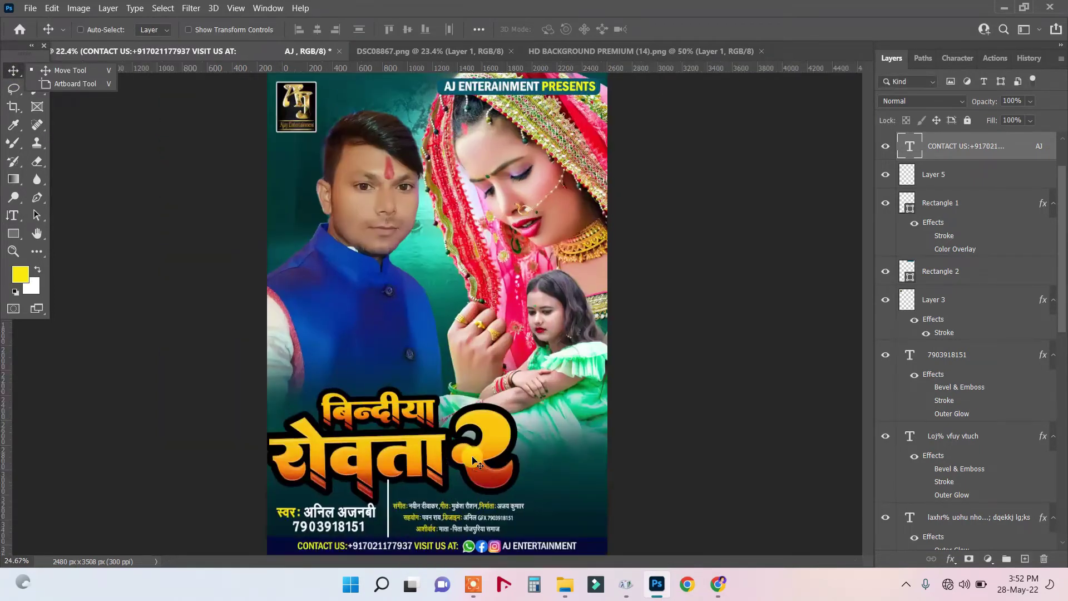
Change the Rectangle 1 contact bar's fill colour to deep red.
{"action": "right_click", "coordinate": [581, 527]}
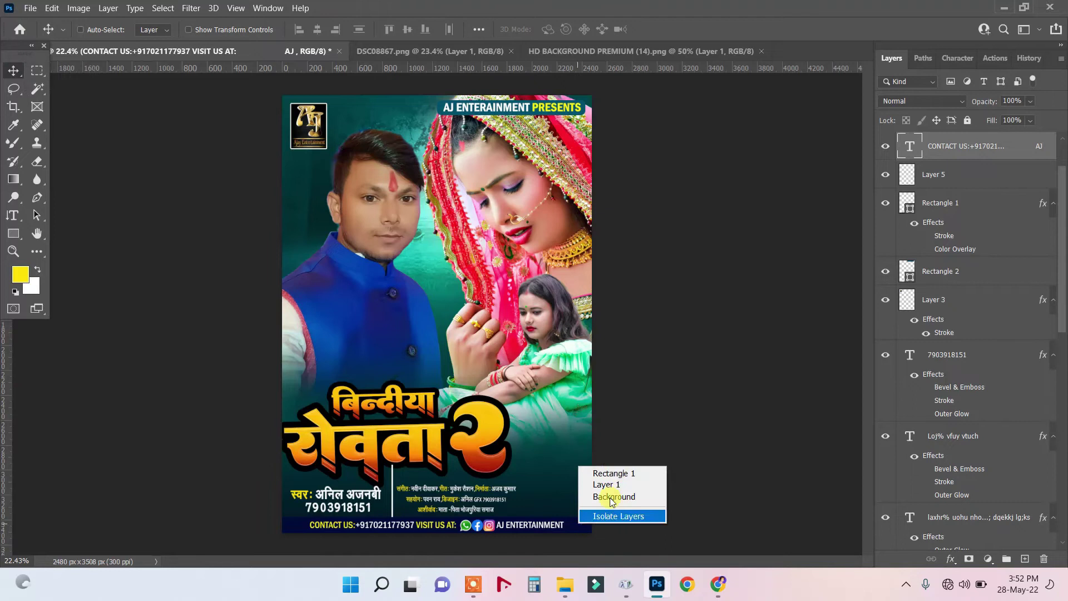
{"action": "left_click", "coordinate": [624, 474]}
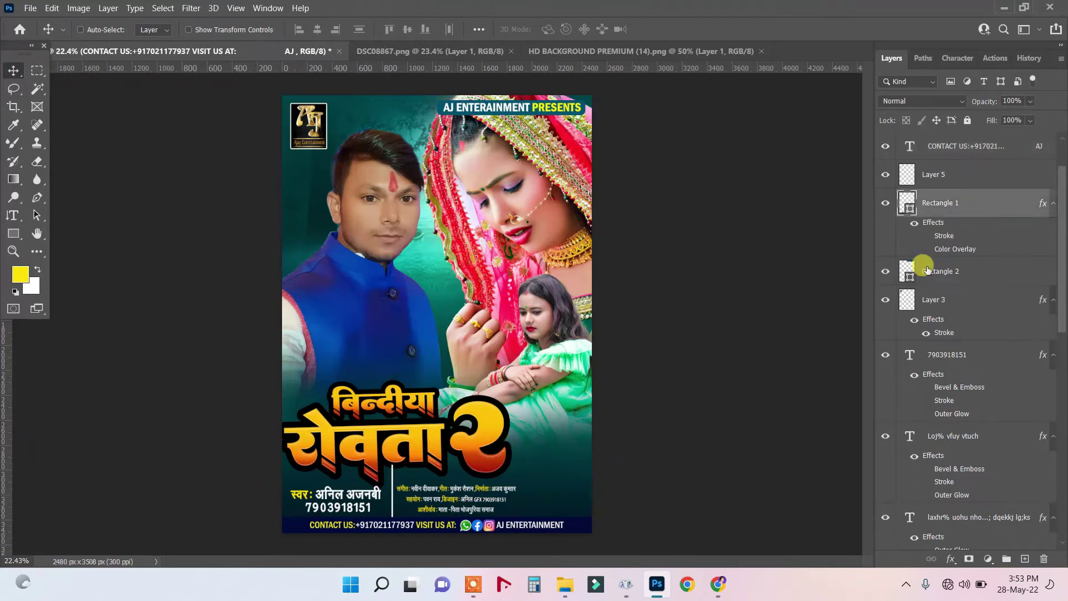
{"action": "double_click", "coordinate": [907, 204]}
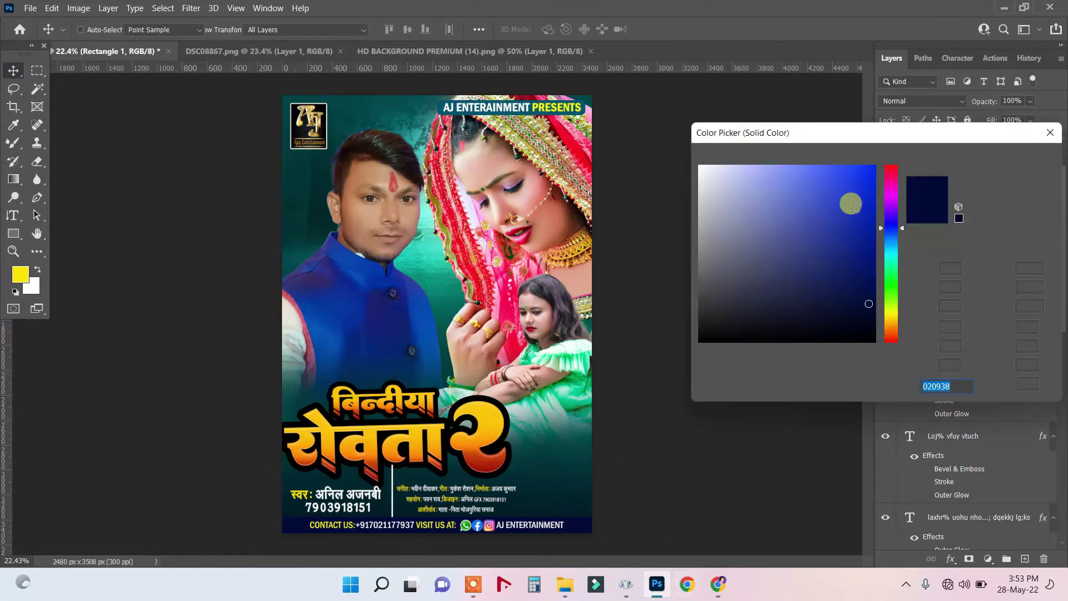
{"action": "mouse_move", "coordinate": [896, 178]}
{"action": "left_mouse_down"}
{"action": "mouse_move", "coordinate": [888, 129]}
{"action": "mouse_move", "coordinate": [882, 179]}
{"action": "mouse_move", "coordinate": [893, 160]}
{"action": "left_mouse_up"}
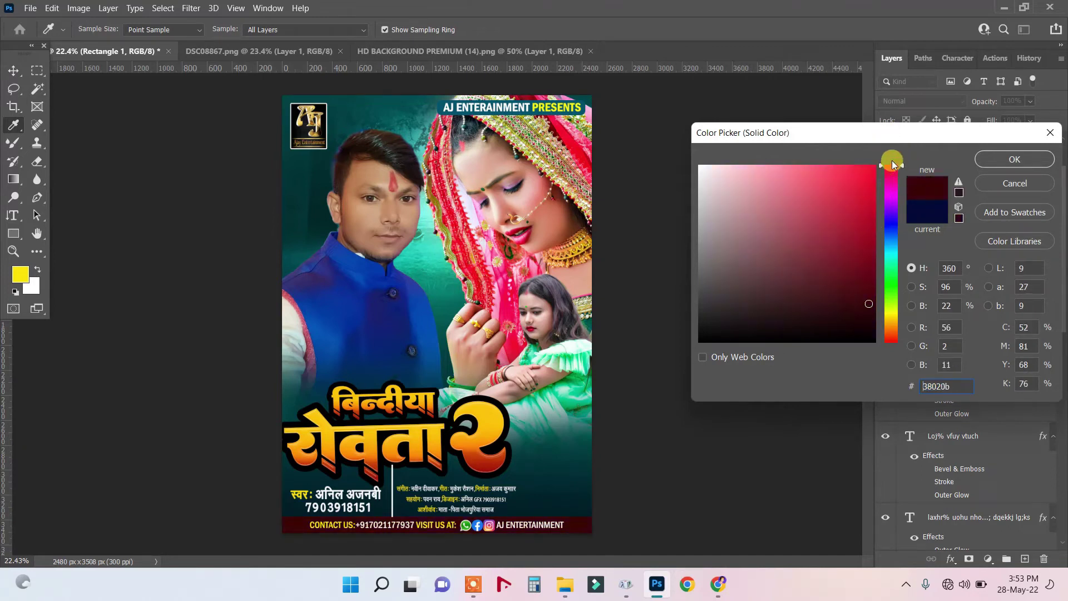
{"action": "left_click_drag", "start_coordinate": [869, 213], "coordinate": [870, 238]}
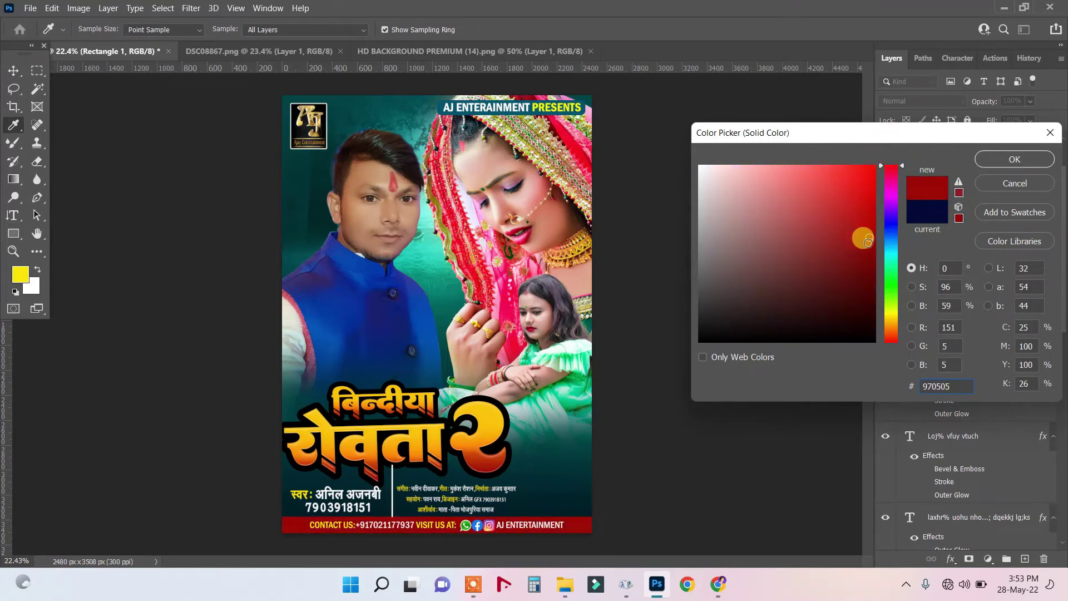
{"action": "left_click", "coordinate": [1014, 161]}
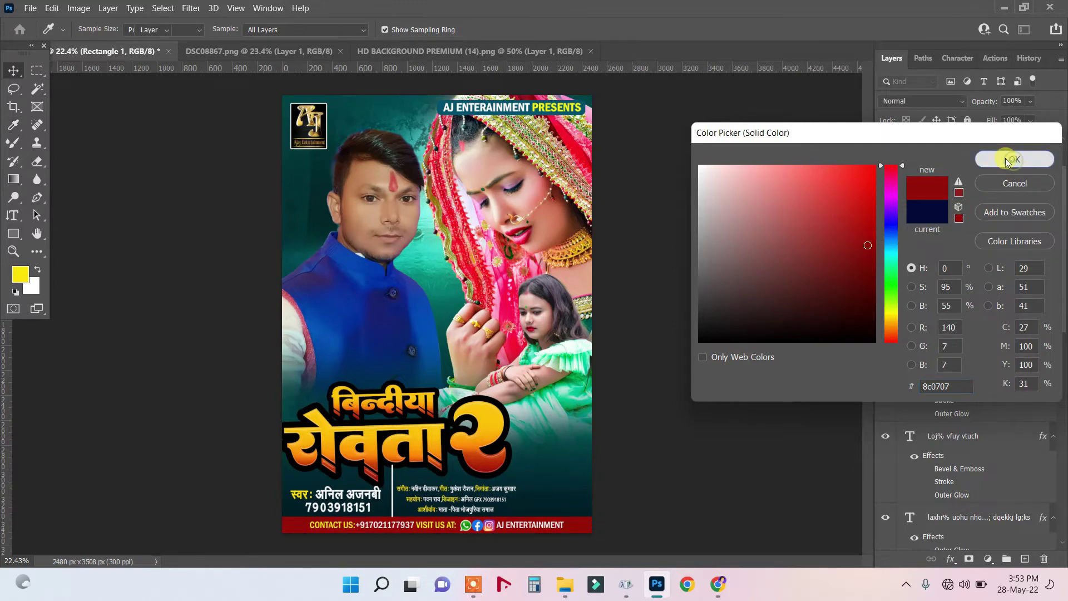
{"action": "left_click", "coordinate": [13, 70]}
Fill the Rectangle 2 AJ ENTERTAINMENT PRESENTS banner with a brighter red.
{"action": "scroll", "coordinate": [483, 365], "scroll_direction": "down", "scroll_amount": 1}
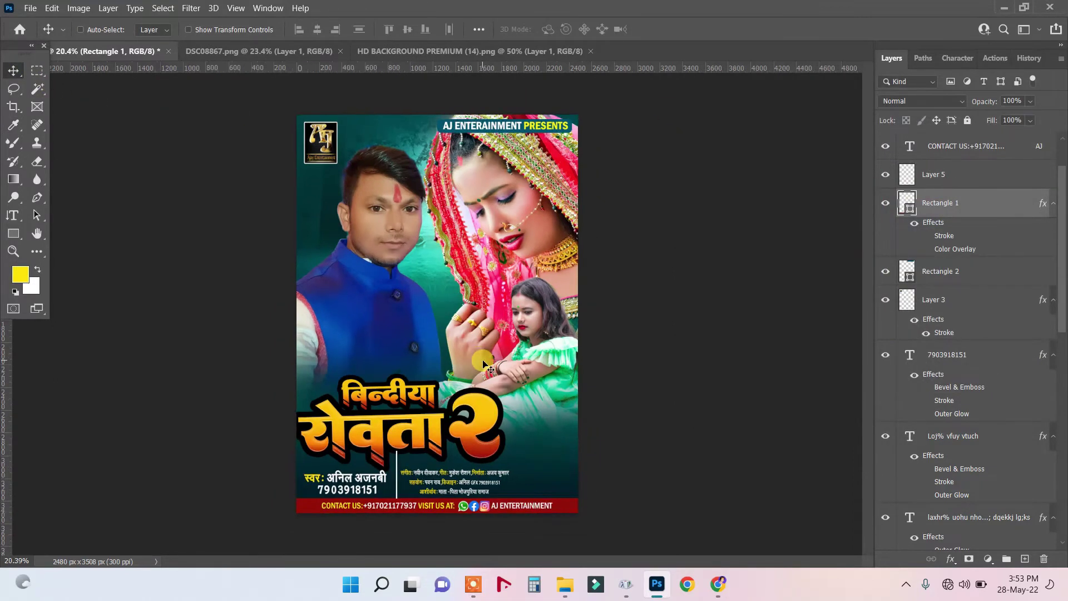
{"action": "scroll", "coordinate": [483, 365], "scroll_direction": "down", "scroll_amount": 1}
{"action": "scroll", "coordinate": [483, 364], "scroll_direction": "up", "scroll_amount": 1}
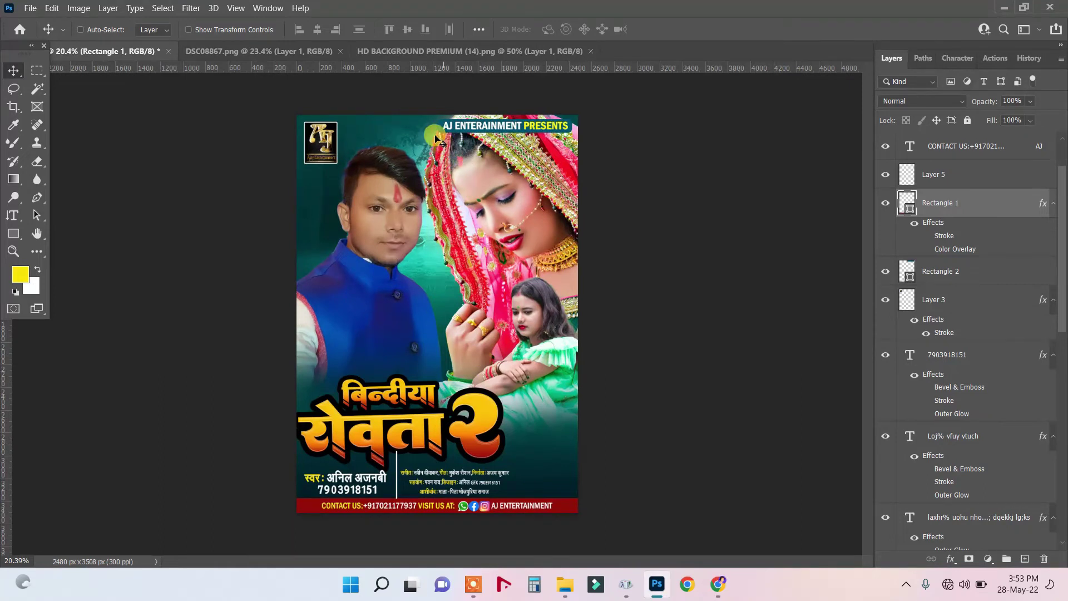
{"action": "right_click", "coordinate": [443, 132]}
{"action": "left_click", "coordinate": [461, 137]}
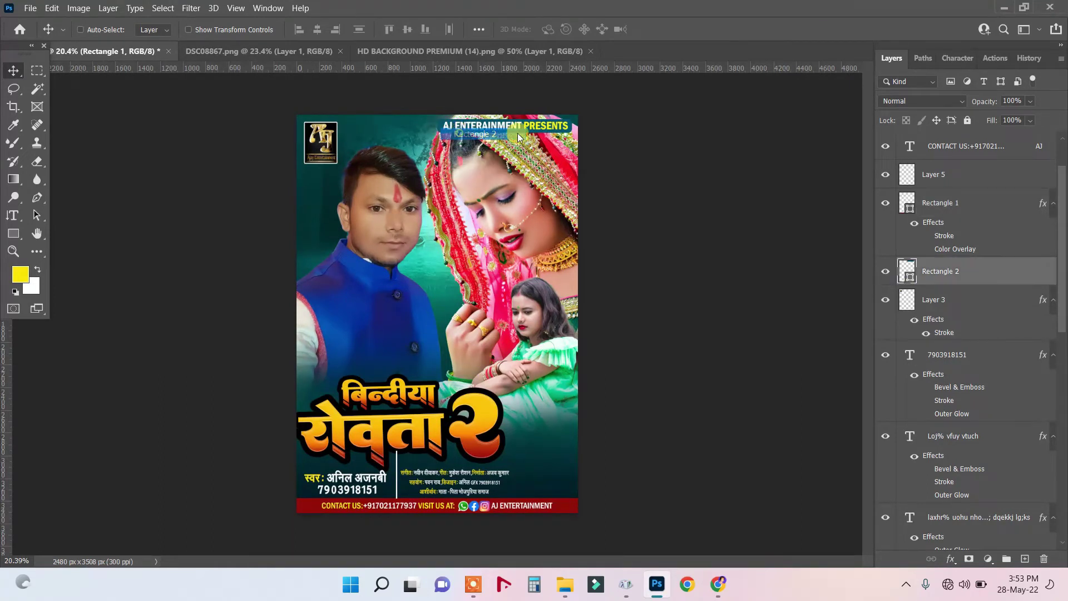
{"action": "double_click", "coordinate": [907, 273]}
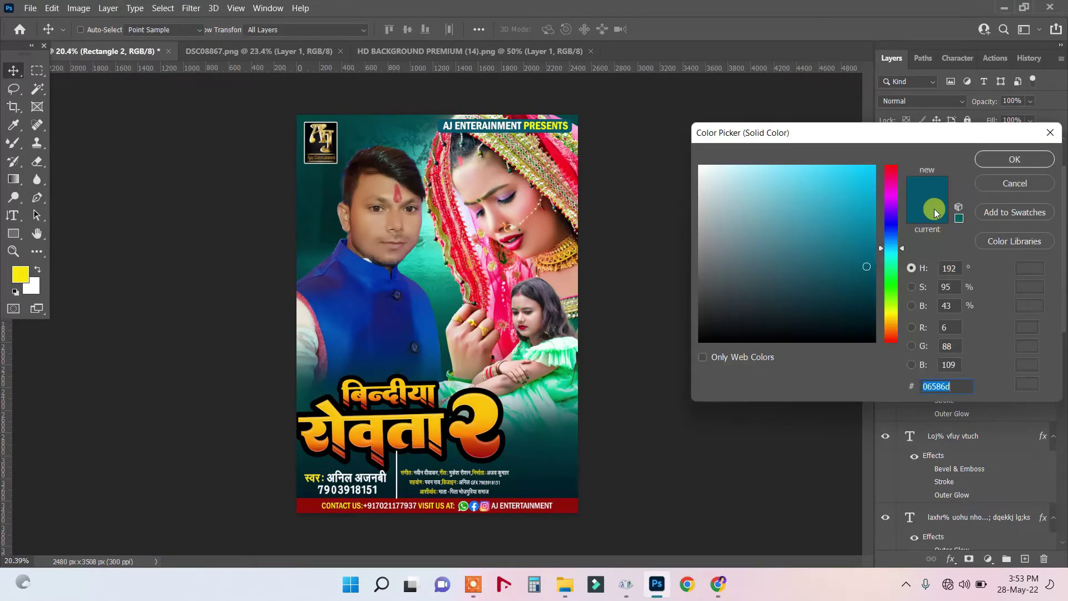
{"action": "mouse_move", "coordinate": [887, 178]}
{"action": "left_mouse_down"}
{"action": "mouse_move", "coordinate": [892, 154]}
{"action": "mouse_move", "coordinate": [883, 169]}
{"action": "left_mouse_up"}
{"action": "left_click", "coordinate": [873, 237]}
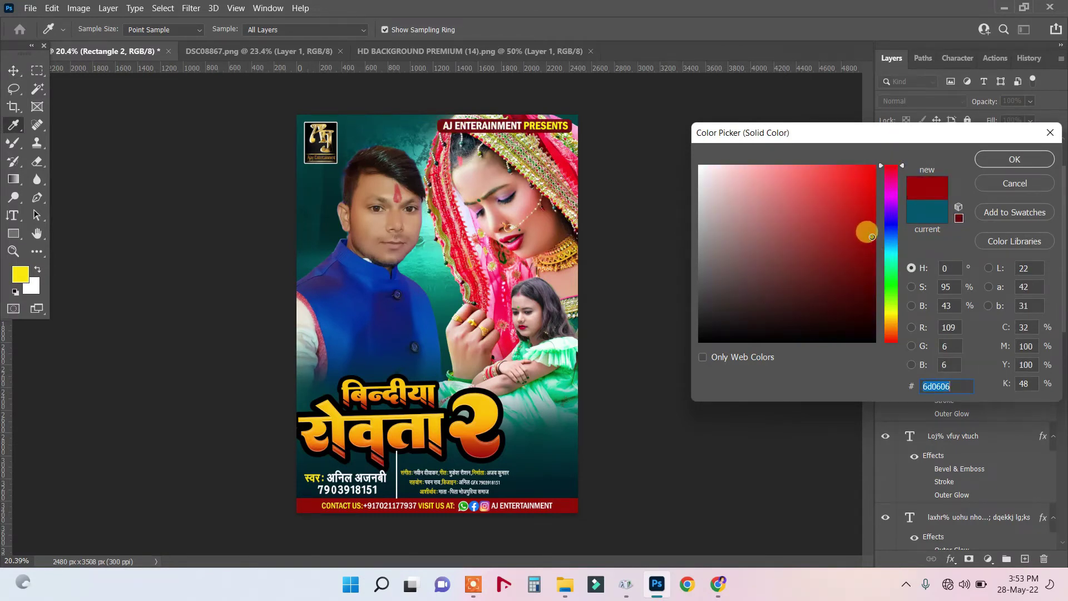
{"action": "left_click", "coordinate": [1014, 159]}
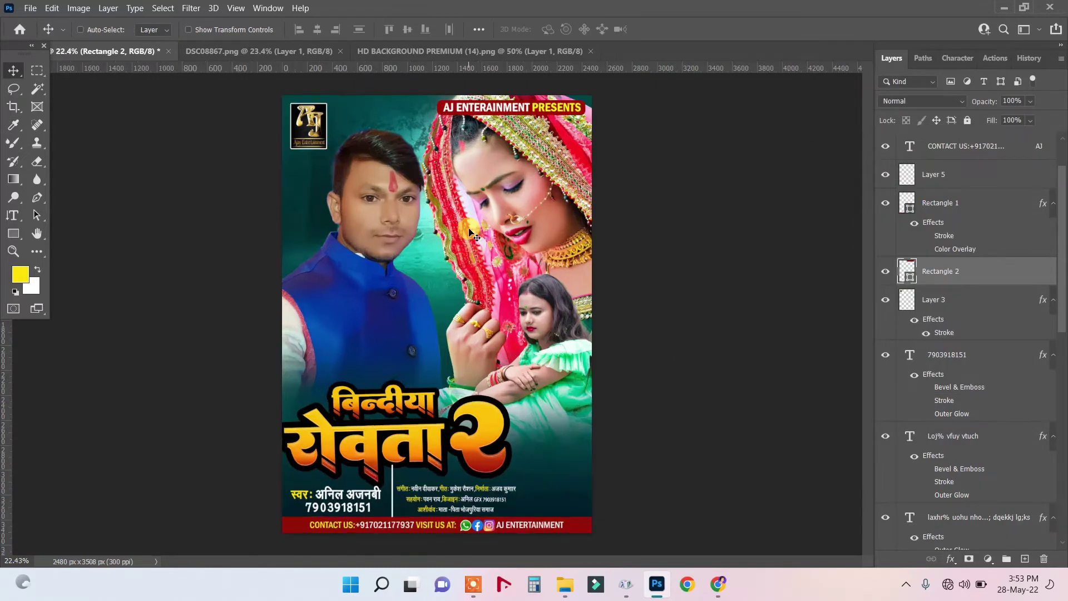
Close the HD BACKGROUND PREMIUM (14).png and DSC08867.png documents.
{"action": "left_click", "coordinate": [429, 51]}
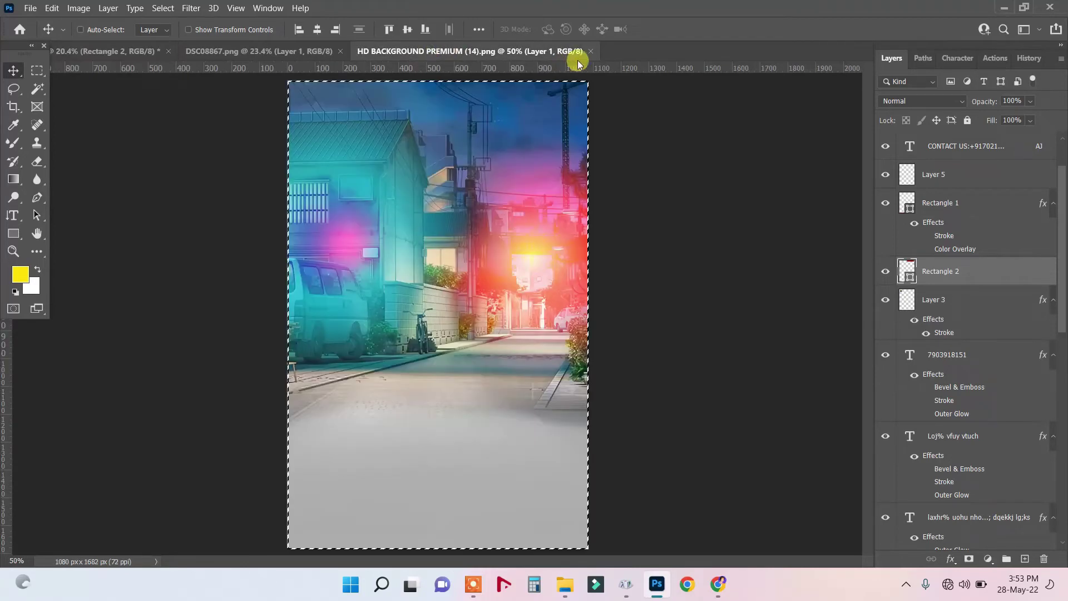
{"action": "left_click", "coordinate": [591, 52]}
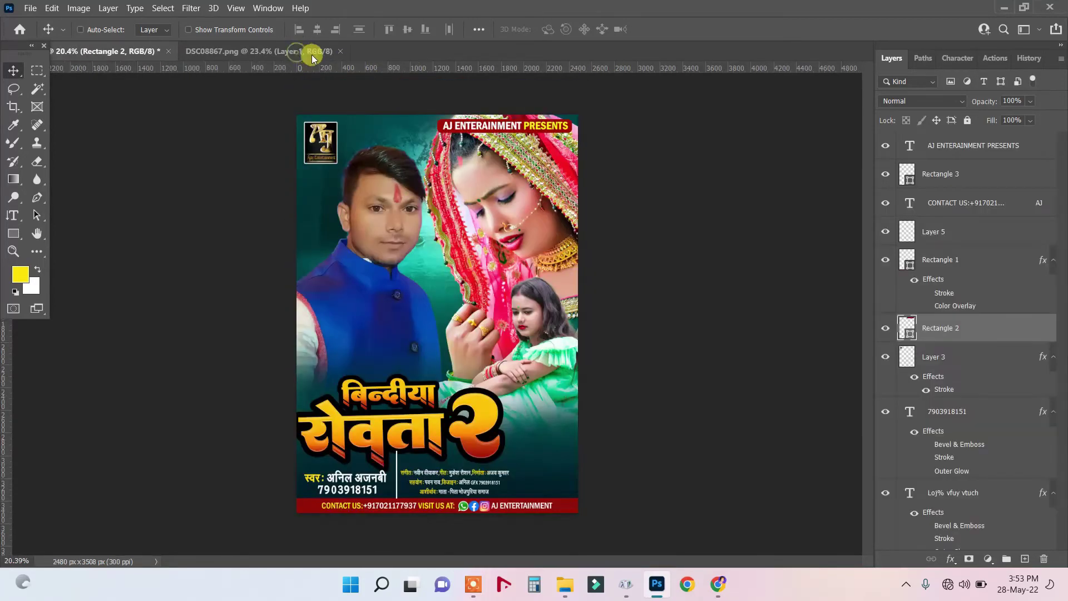
{"action": "left_click", "coordinate": [322, 56]}
{"action": "key", "text": "ctrl+w"}
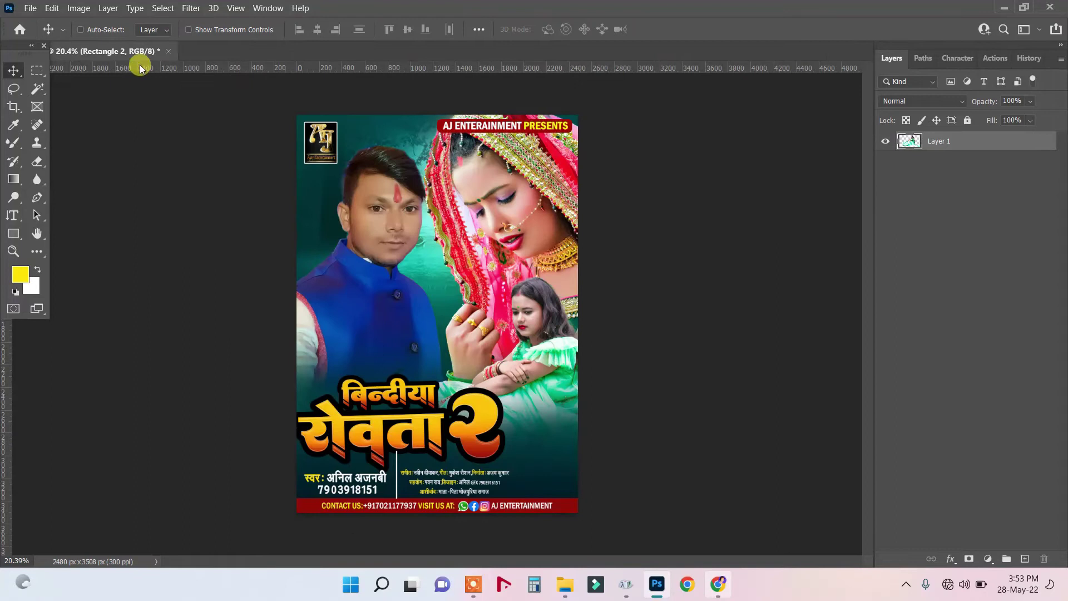
{"action": "left_click", "coordinate": [30, 8]}
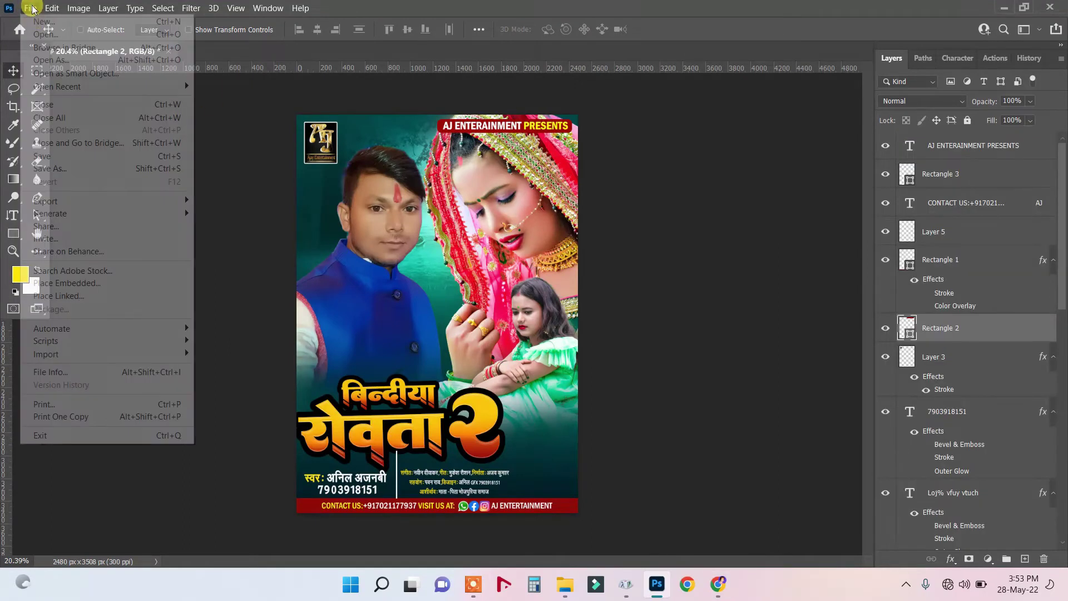
{"action": "key", "text": "Escape"}
{"action": "key", "text": "ctrl+o"}
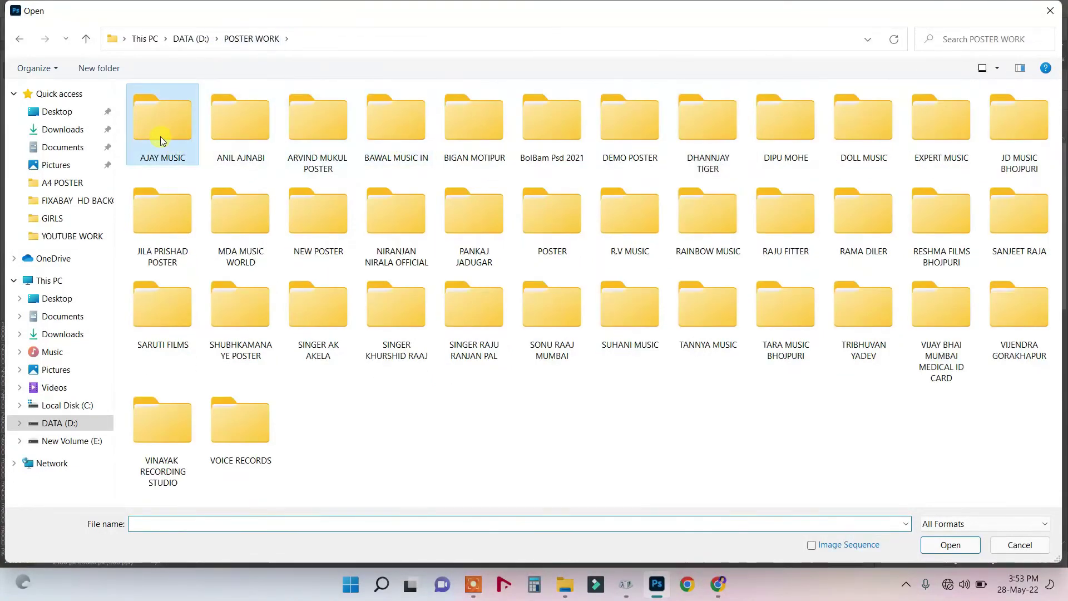
{"action": "double_click", "coordinate": [160, 135]}
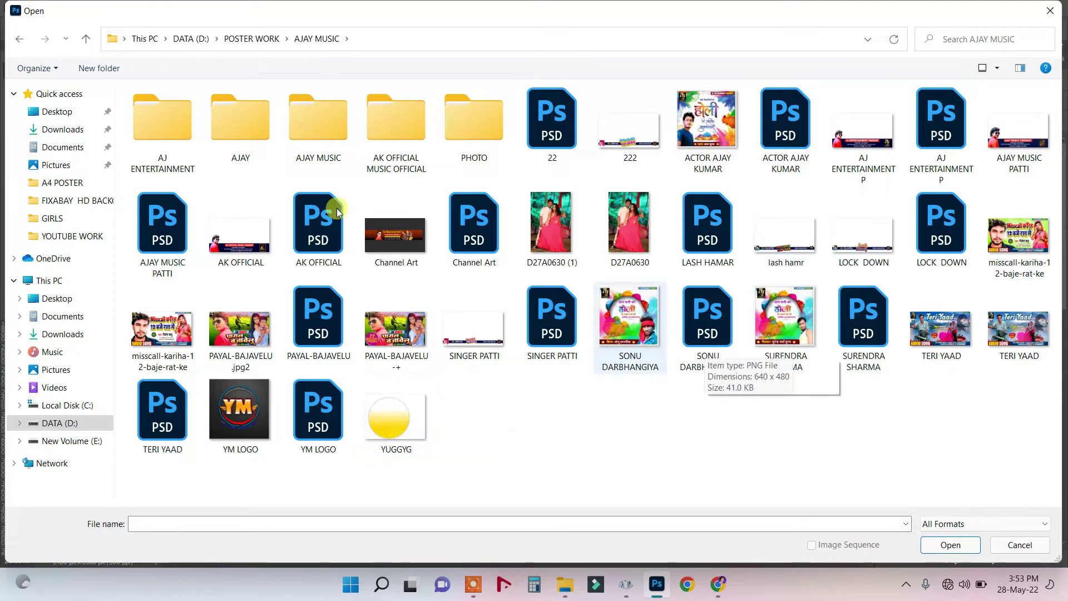
{"action": "double_click", "coordinate": [183, 136]}
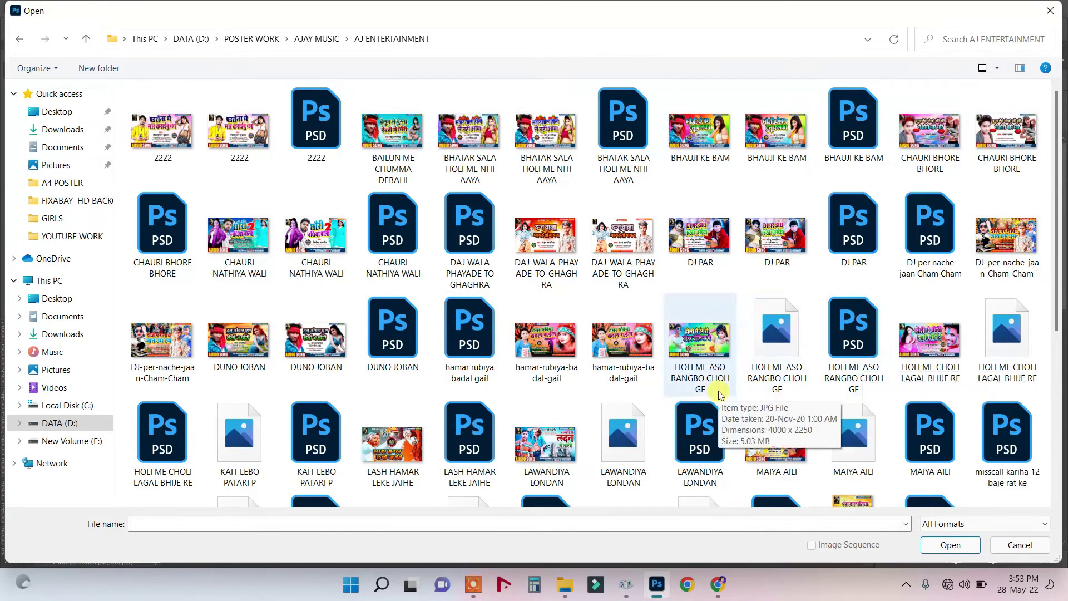
{"action": "scroll", "coordinate": [718, 391], "scroll_direction": "down", "scroll_amount": 4}
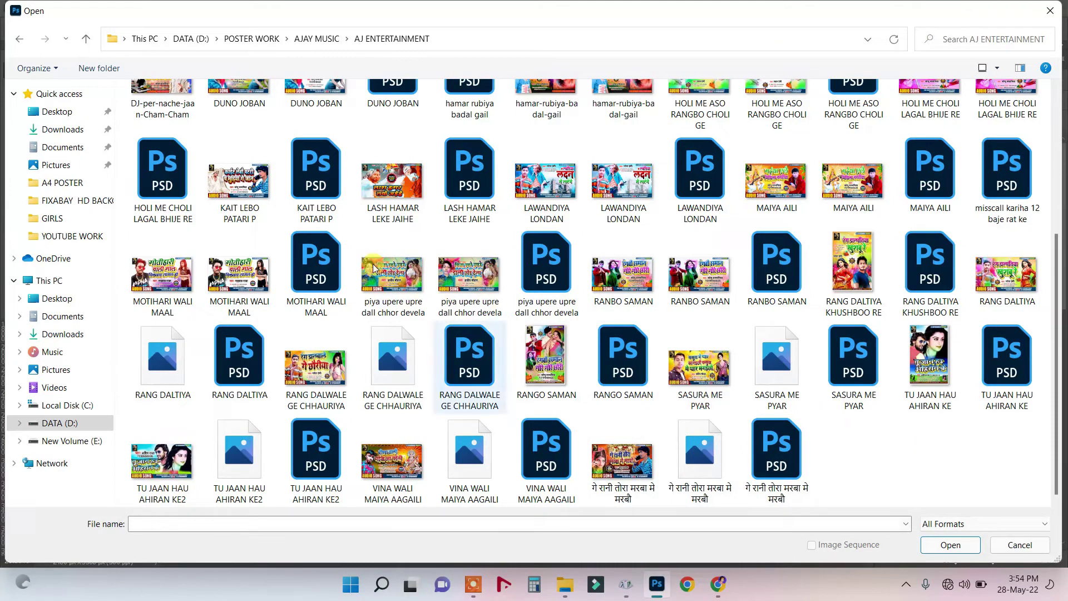
{"action": "left_click", "coordinate": [1050, 11]}
Minimize the browser and permanently delete the debug text file from the desktop.
{"action": "left_click", "coordinate": [566, 584]}
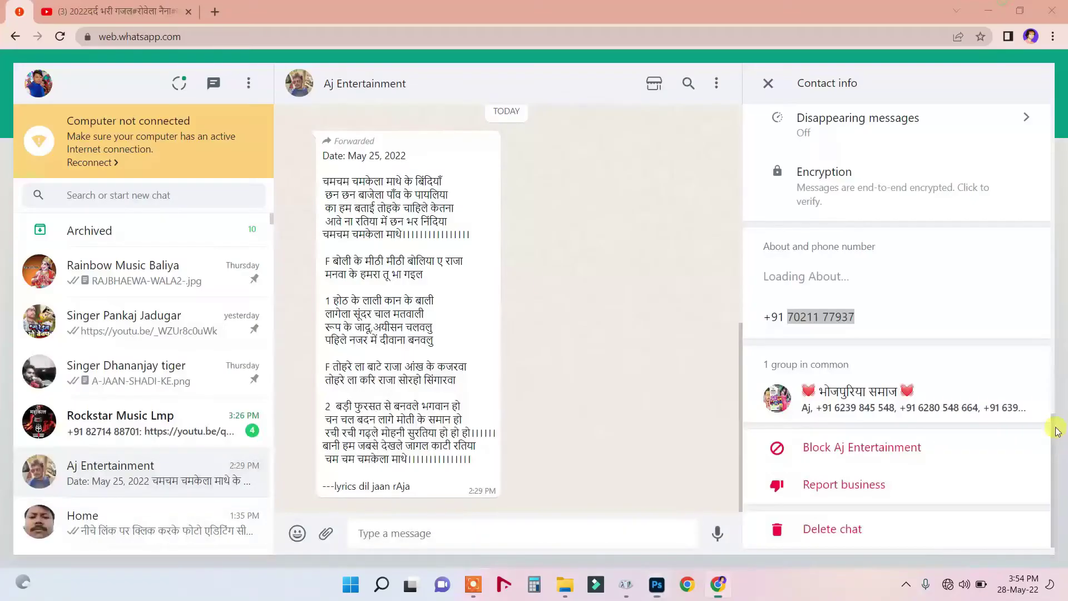
{"action": "left_click", "coordinate": [916, 95]}
{"action": "left_click", "coordinate": [977, 12]}
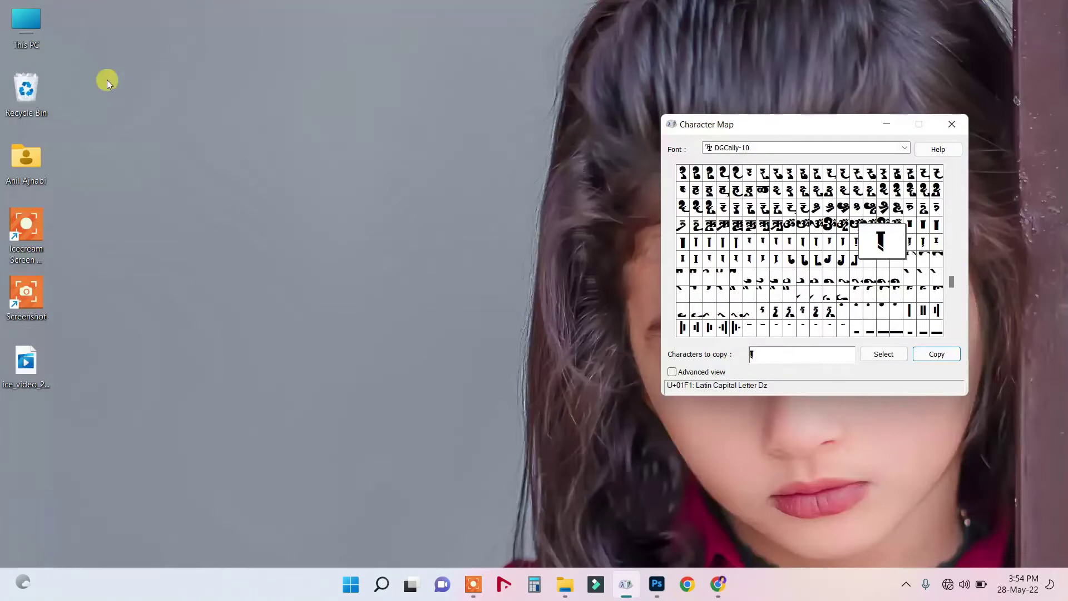
{"action": "left_click_drag", "start_coordinate": [30, 103], "coordinate": [28, 106]}
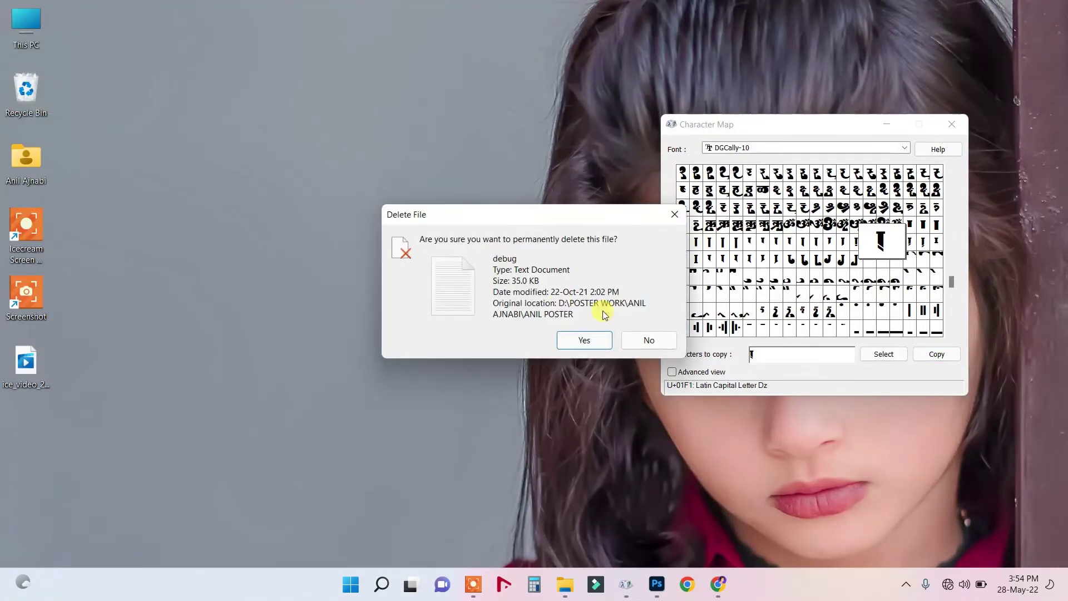
{"action": "left_click", "coordinate": [582, 339]}
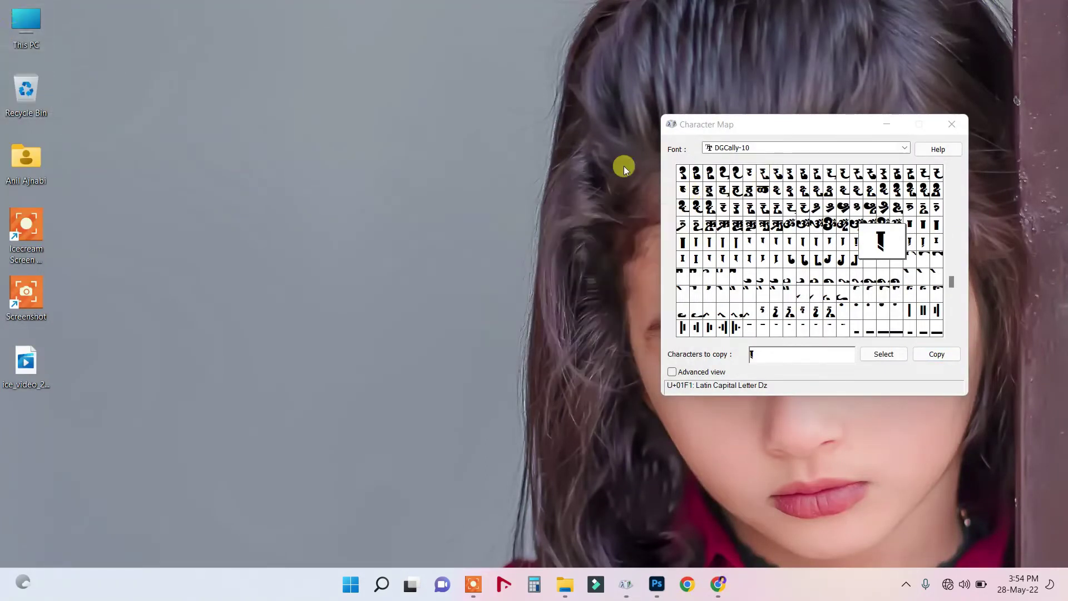
Browse to DATA (D:) > POSTER WORK > AJAY MUSIC > PHOTO and select IMG_20210223_184717_687.
{"action": "key", "text": "super+e"}
{"action": "double_click", "coordinate": [388, 225]}
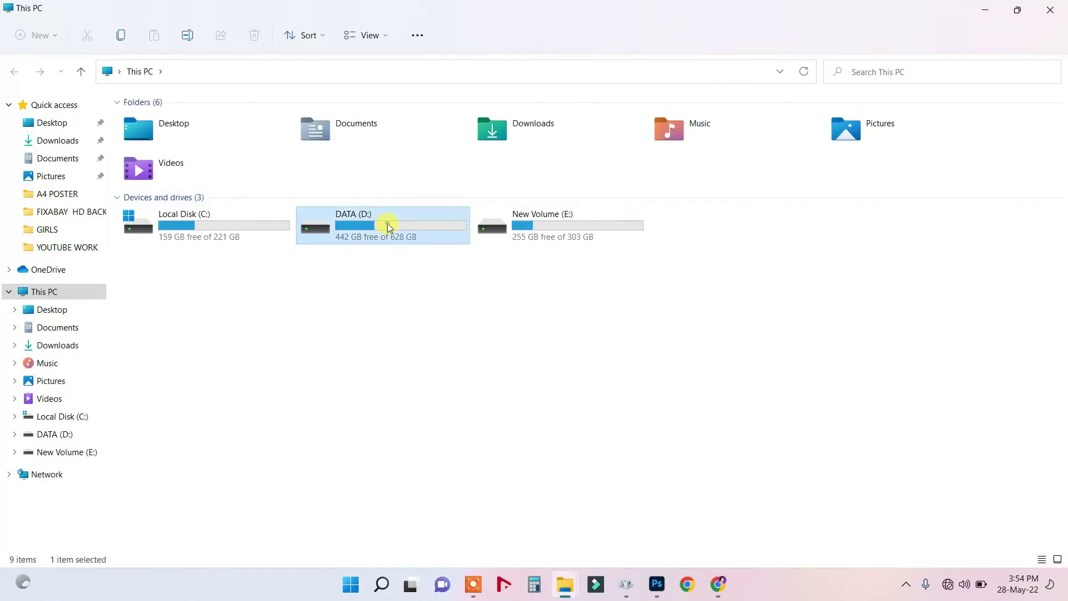
{"action": "left_click", "coordinate": [190, 145]}
{"action": "double_click", "coordinate": [225, 156]}
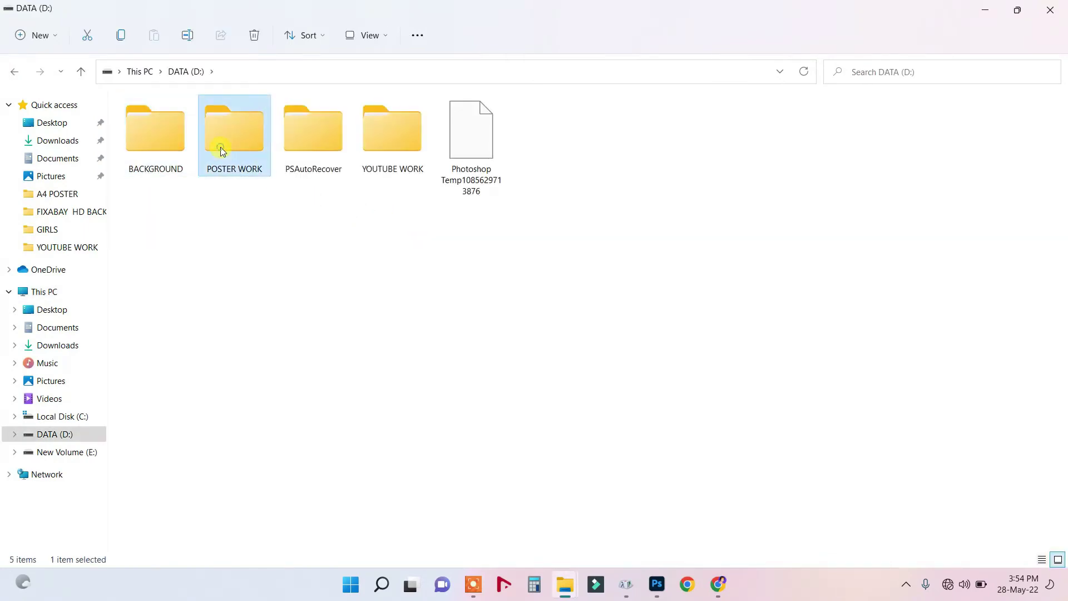
{"action": "double_click", "coordinate": [158, 146]}
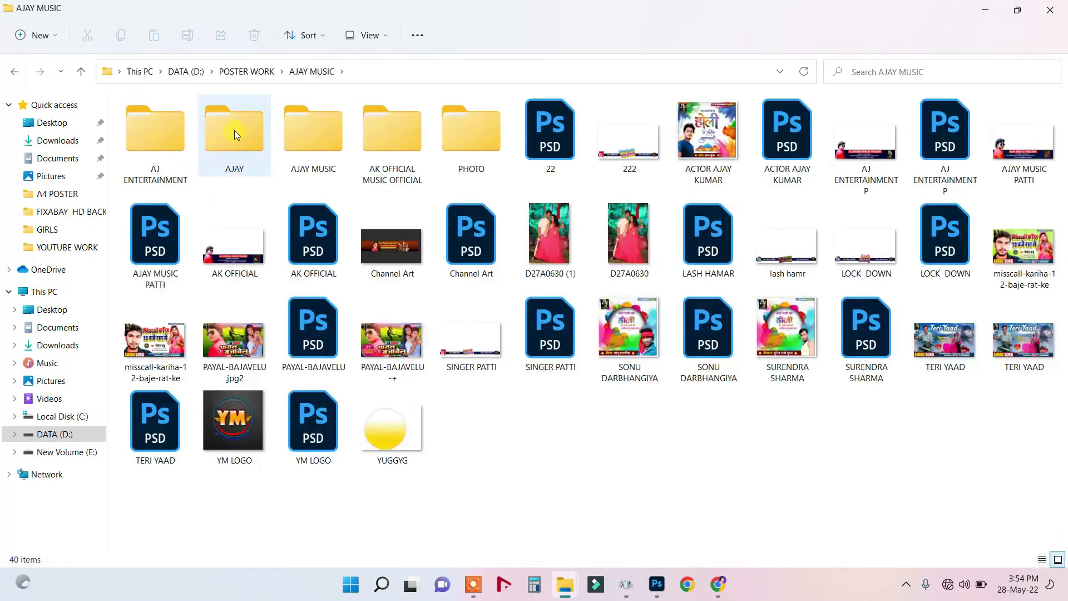
{"action": "double_click", "coordinate": [473, 141]}
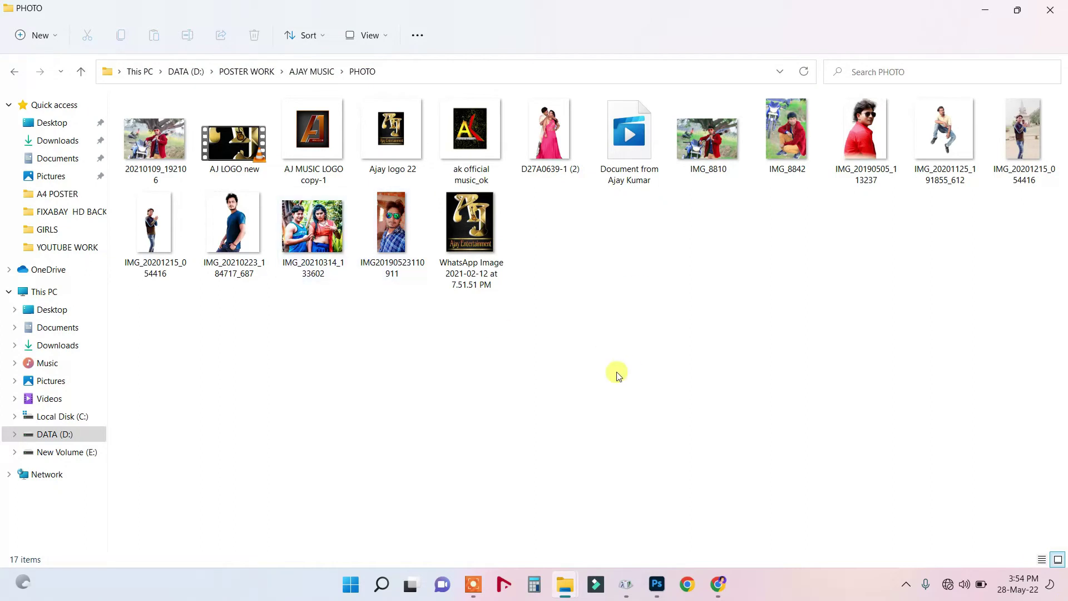
{"action": "left_click", "coordinate": [233, 210]}
Preview IMG_20210223_184717_687 and the couple photo IMG_20210314_133602 in Photos, then close the viewer.
{"action": "double_click", "coordinate": [482, 239]}
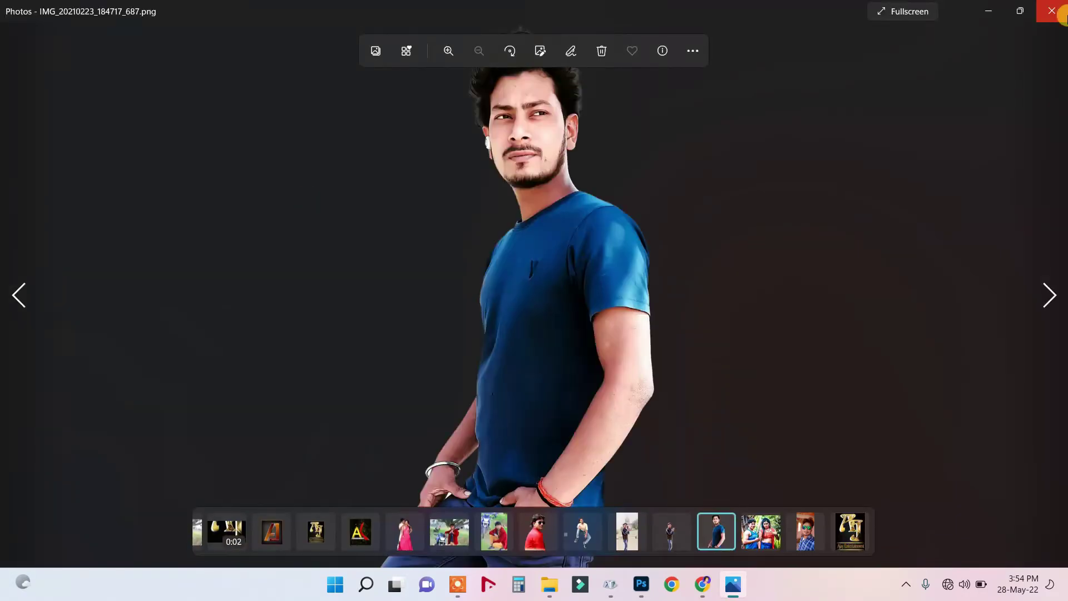
{"action": "left_click", "coordinate": [1049, 16]}
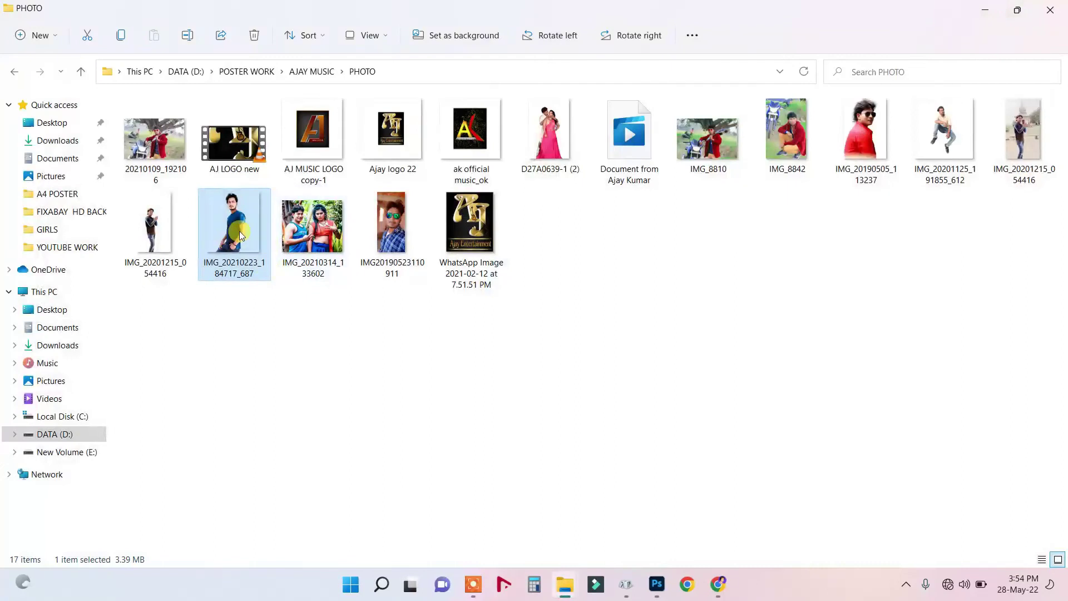
{"action": "left_click", "coordinate": [393, 217]}
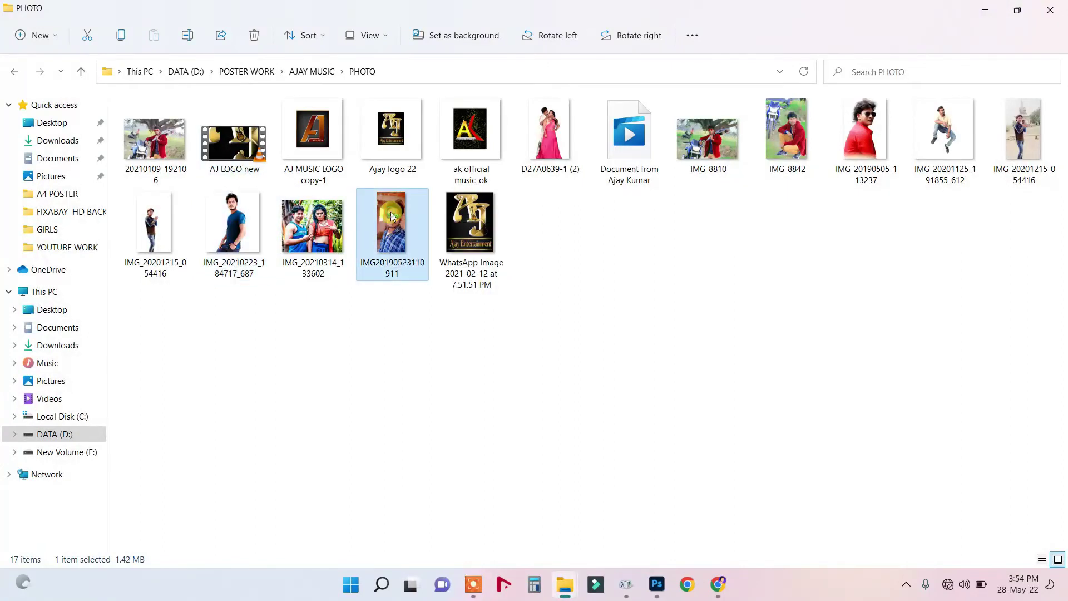
{"action": "double_click", "coordinate": [320, 220]}
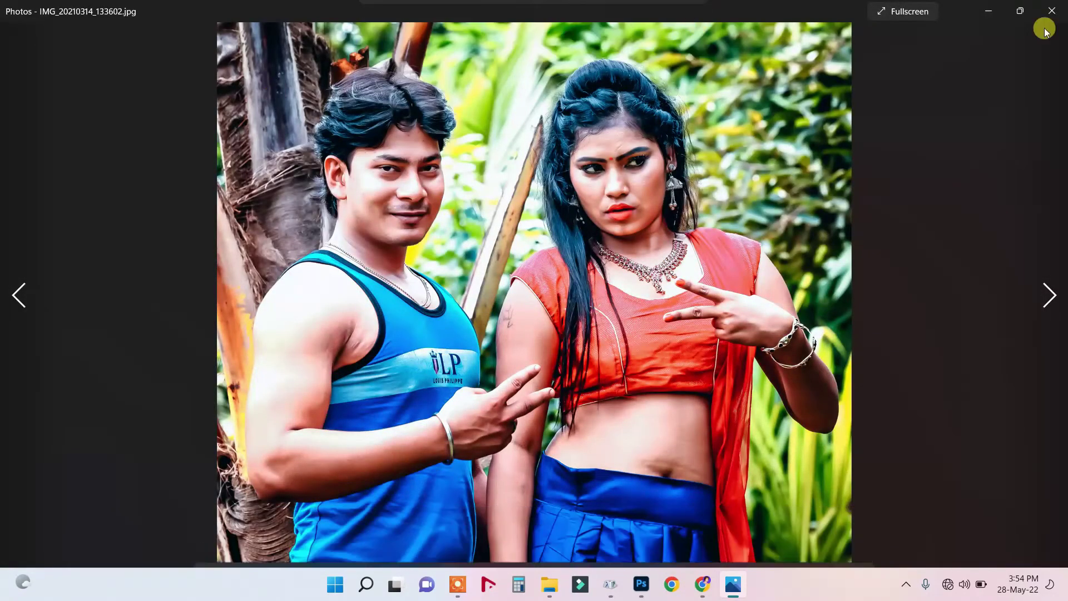
{"action": "left_click", "coordinate": [1049, 11]}
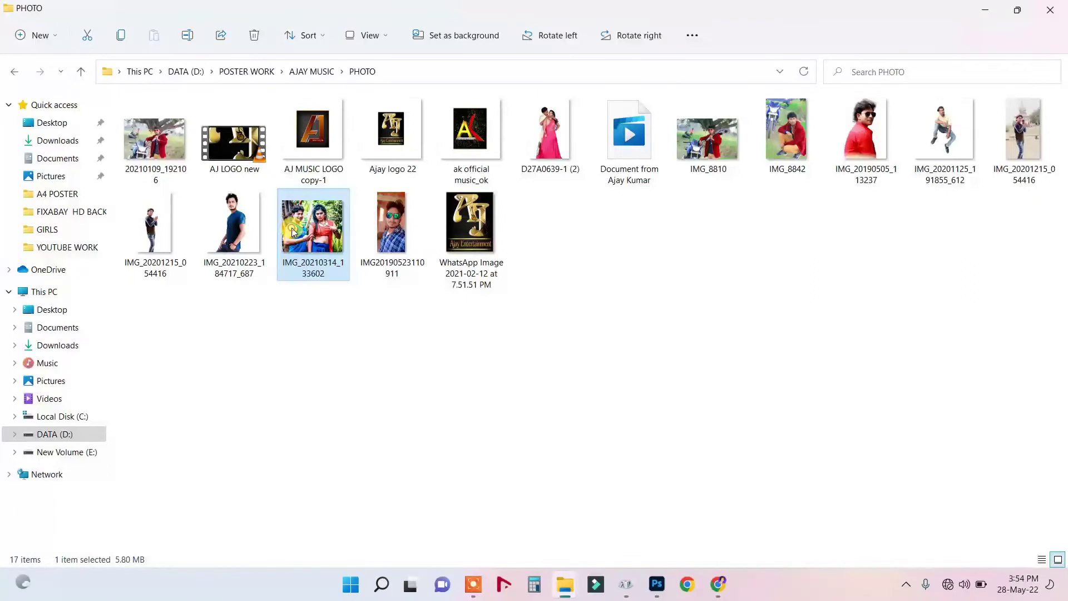
{"action": "right_click", "coordinate": [352, 277]}
Open IMG_20210314_133602 in Photoshop and set the Rectangular Marquee to Fixed Ratio 1:1.2.
{"action": "mouse_move", "coordinate": [346, 296]}
{"action": "left_click", "coordinate": [561, 295]}
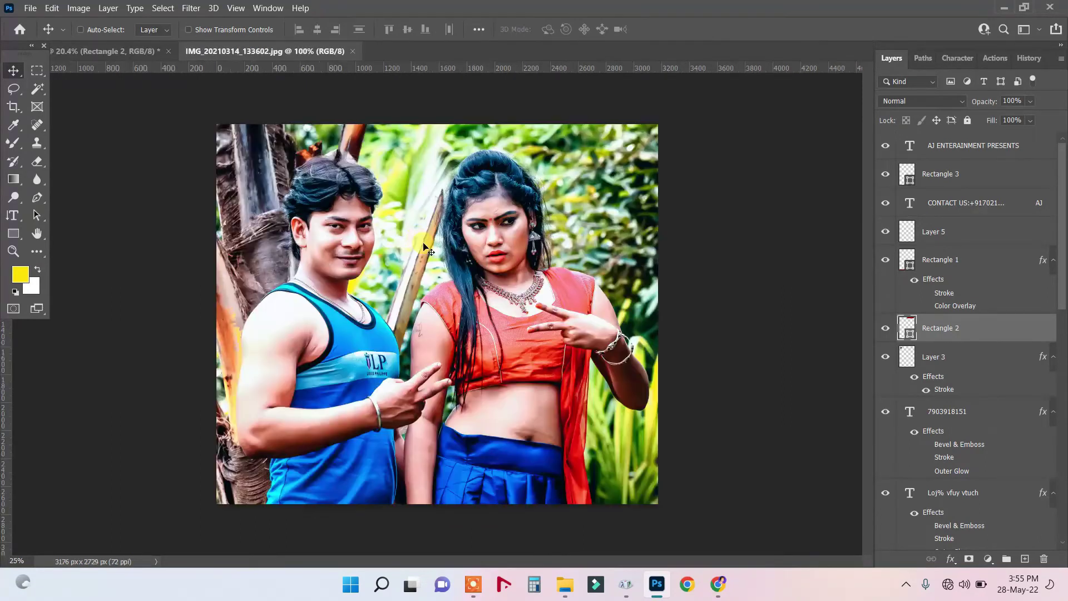
{"action": "scroll", "coordinate": [437, 212], "scroll_direction": "up", "scroll_amount": 5}
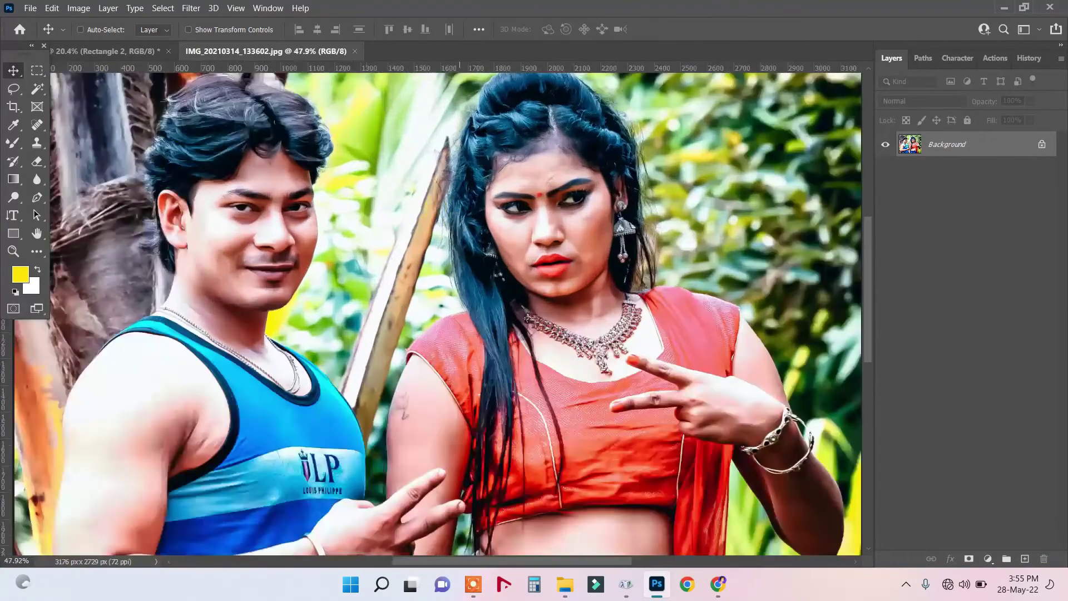
{"action": "right_click", "coordinate": [36, 70]}
{"action": "left_click", "coordinate": [84, 70]}
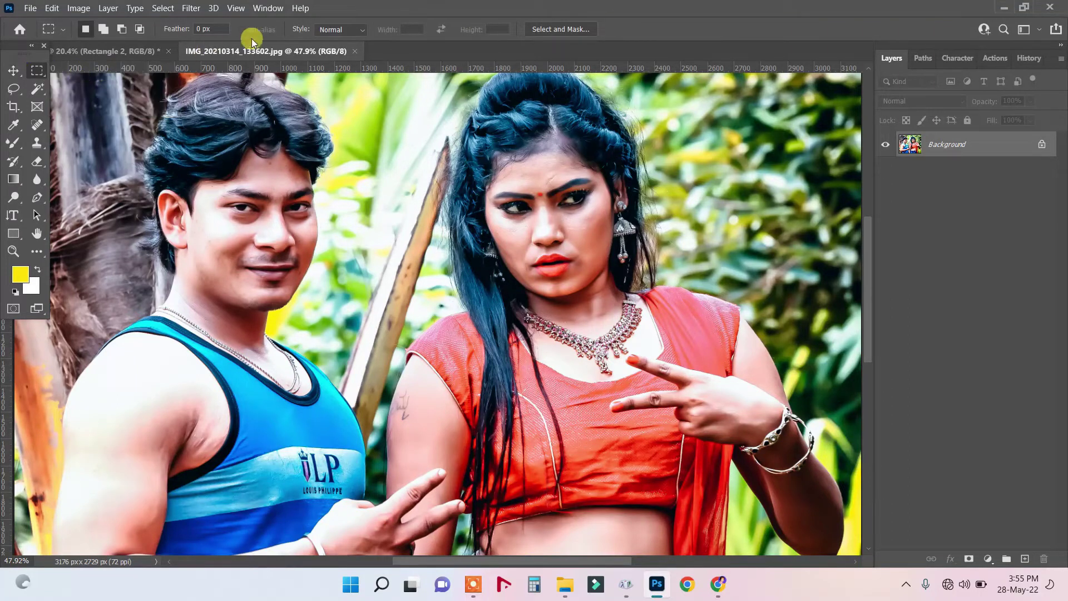
{"action": "left_click", "coordinate": [340, 28]}
{"action": "left_click", "coordinate": [341, 51]}
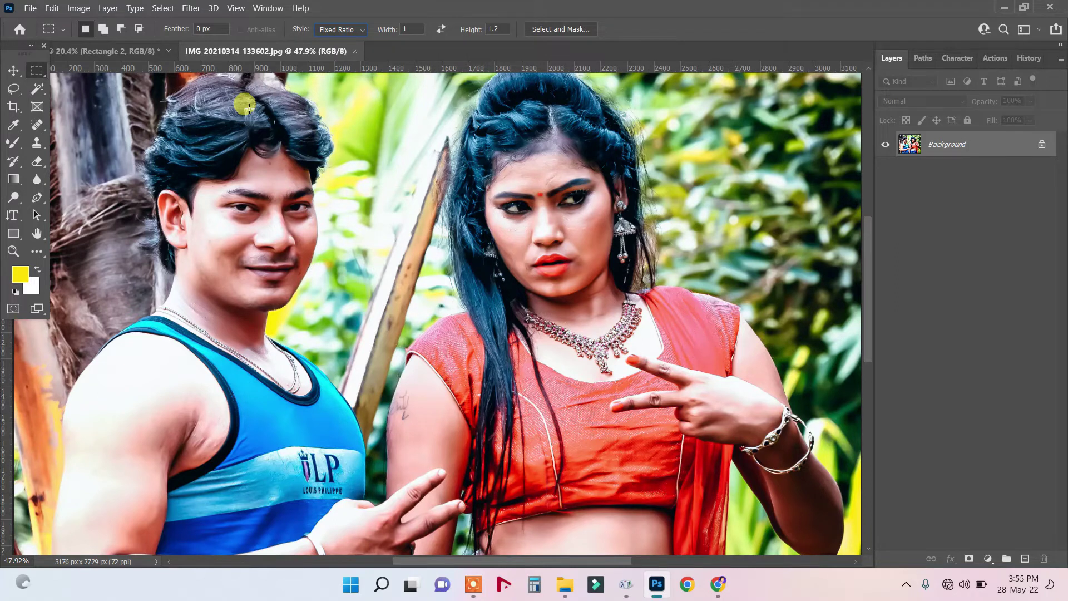
Zoom out, frame the man's head with a 1:1.2 selection, and drag it to the poster tab.
{"action": "left_click", "coordinate": [13, 251]}
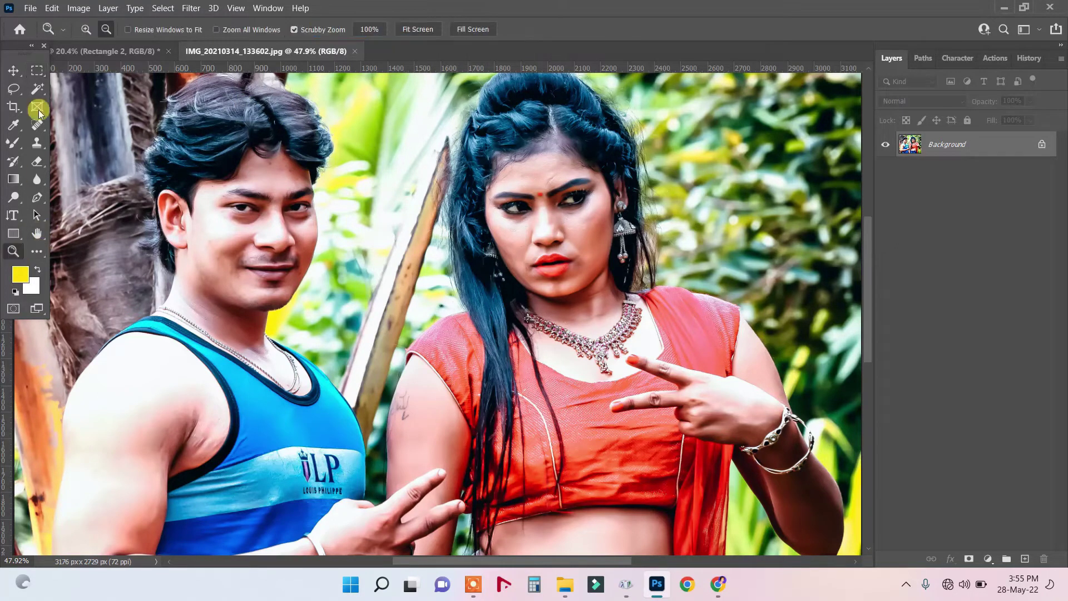
{"action": "left_click", "coordinate": [106, 34]}
{"action": "left_click", "coordinate": [106, 35]}
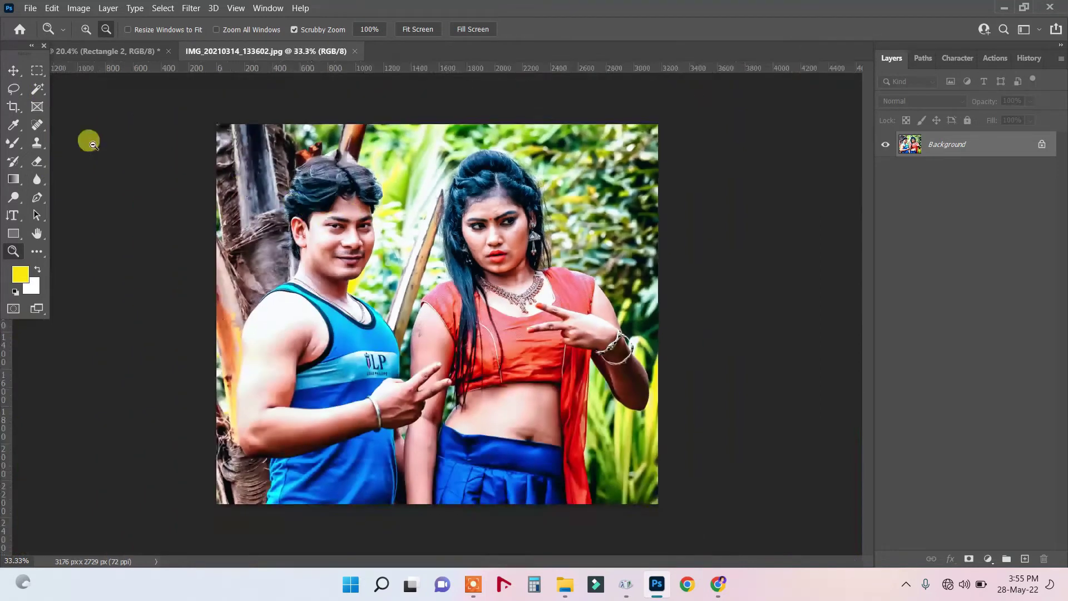
{"action": "left_click", "coordinate": [37, 70]}
{"action": "left_click_drag", "start_coordinate": [281, 149], "coordinate": [398, 340]}
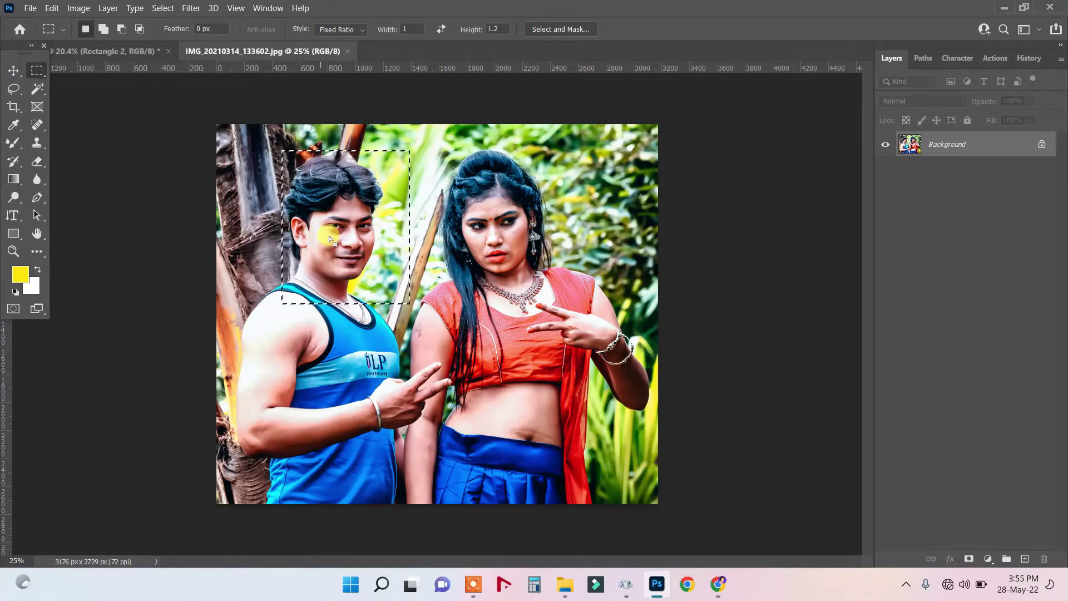
{"action": "left_click_drag", "start_coordinate": [324, 238], "coordinate": [318, 238]}
{"action": "left_click", "coordinate": [13, 71]}
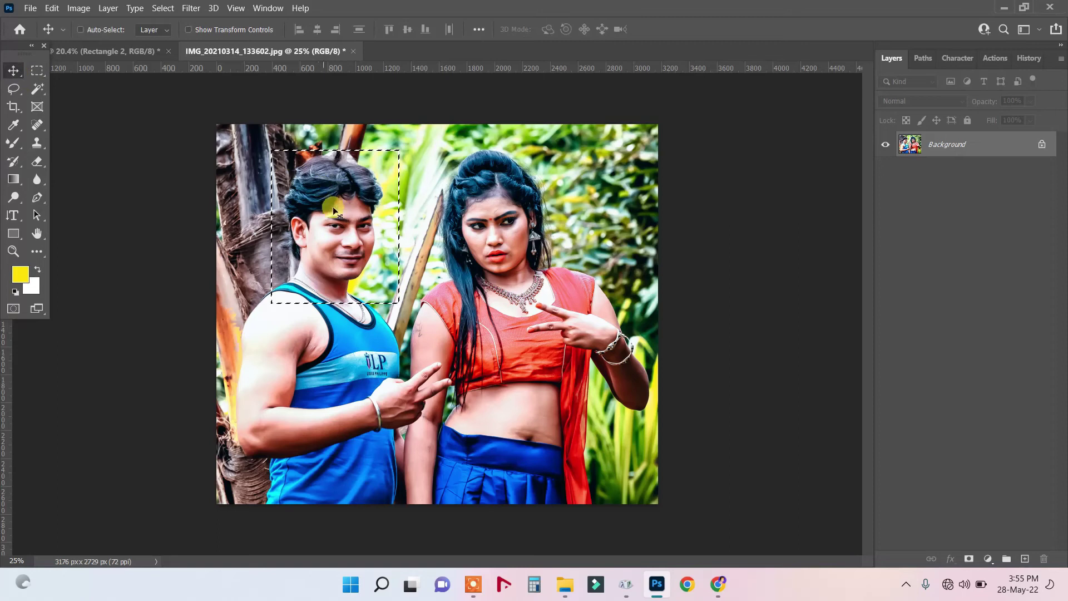
{"action": "left_click_drag", "start_coordinate": [211, 143], "coordinate": [124, 53]}
Drop the head crop onto the poster as Layer 7, shrink it to about 33%, and place it beside the credits.
{"action": "left_click", "coordinate": [124, 53]}
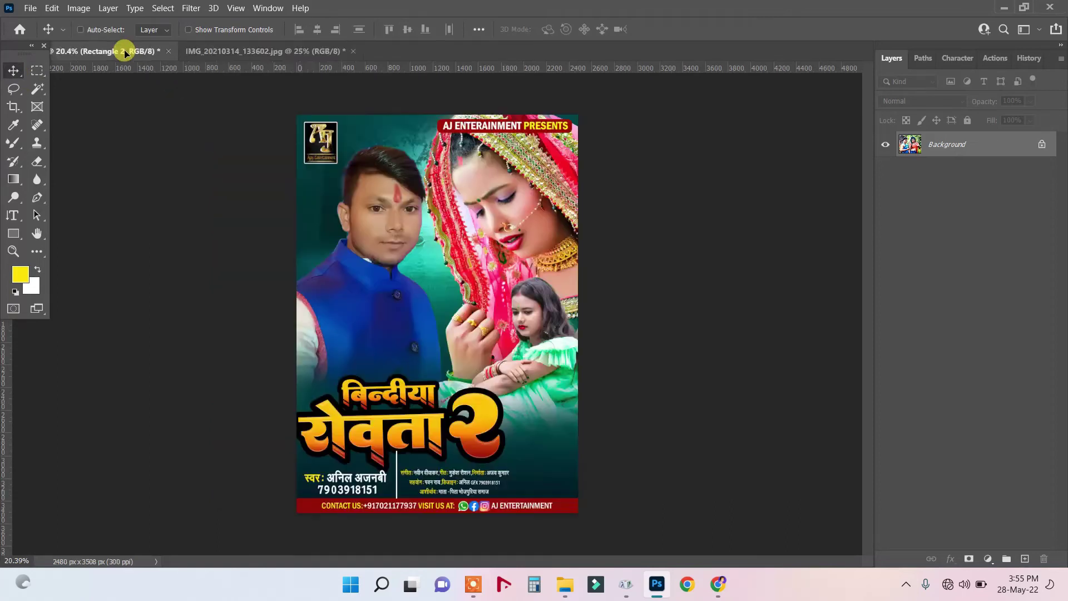
{"action": "left_click_drag", "start_coordinate": [542, 465], "coordinate": [544, 466]}
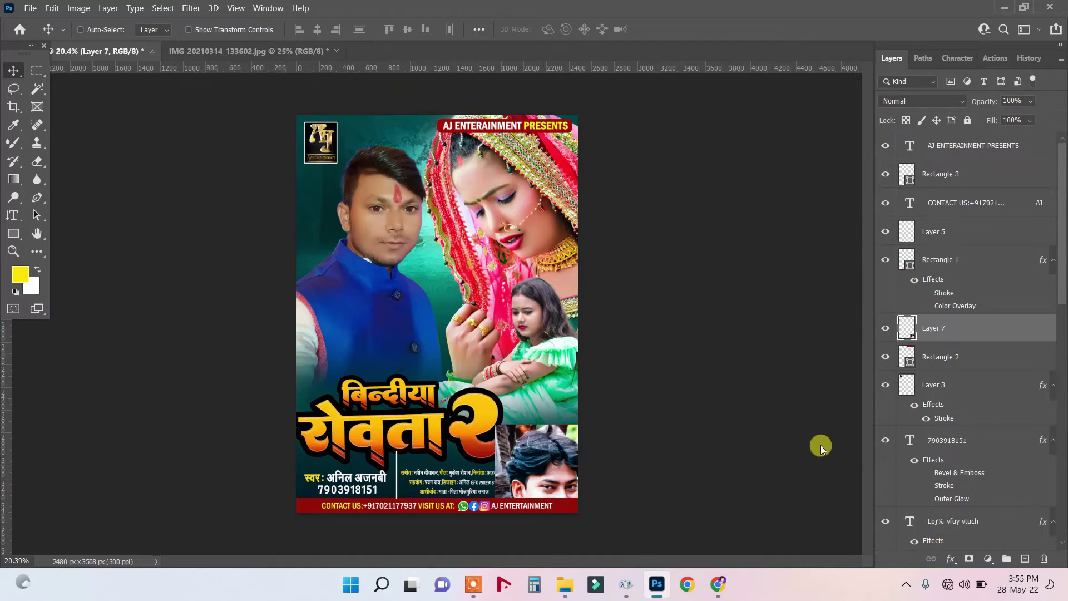
{"action": "scroll", "coordinate": [812, 444], "scroll_direction": "up", "scroll_amount": 1}
{"action": "left_click_drag", "start_coordinate": [869, 358], "coordinate": [865, 406]}
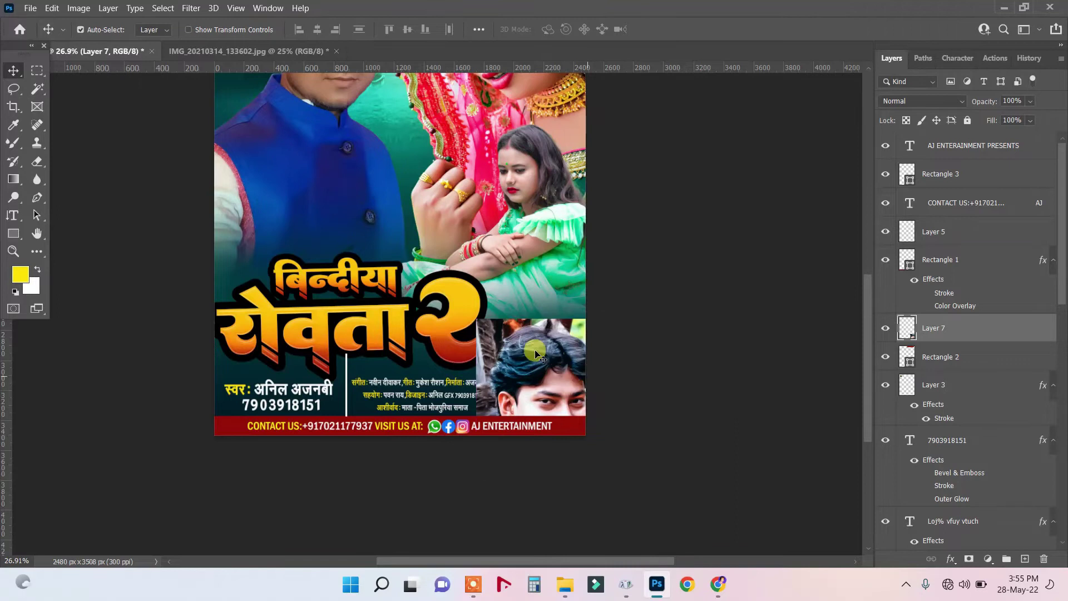
{"action": "key", "text": "ctrl+t"}
{"action": "left_click_drag", "start_coordinate": [543, 318], "coordinate": [538, 398]}
{"action": "left_click_drag", "start_coordinate": [543, 336], "coordinate": [550, 361]}
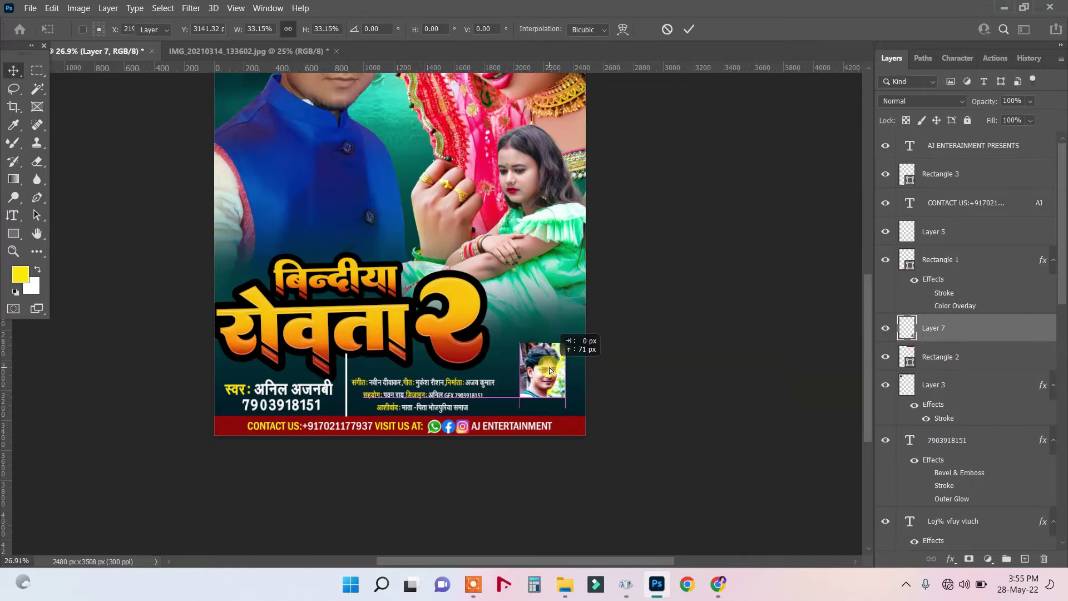
{"action": "key", "text": "Return"}
{"action": "left_click", "coordinate": [951, 558]}
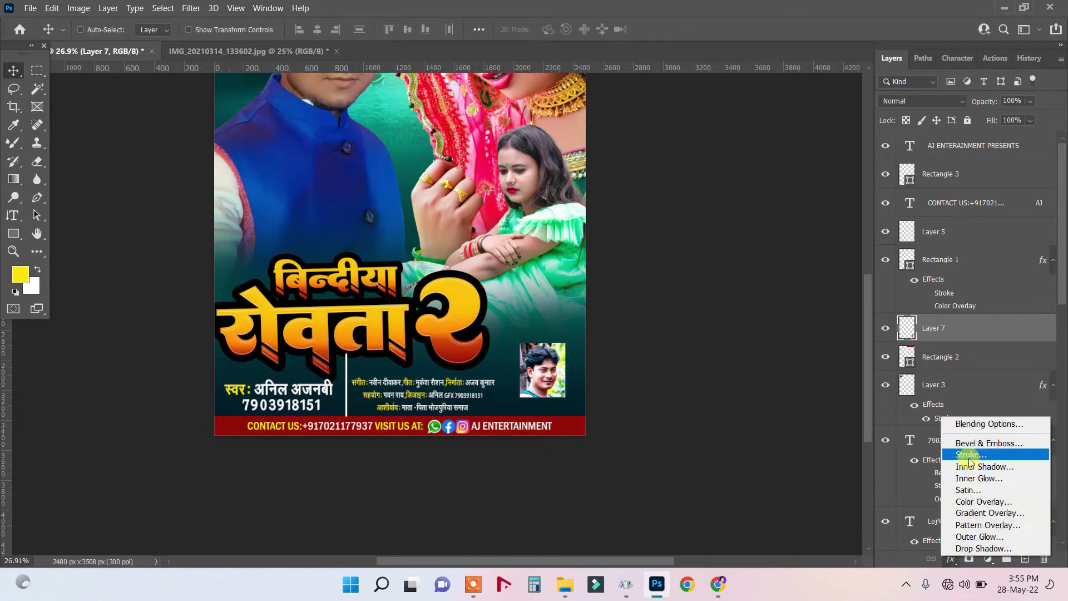
Add a 10 px white inside Stroke to the small portrait, then nudge it slightly.
{"action": "left_click", "coordinate": [1050, 445]}
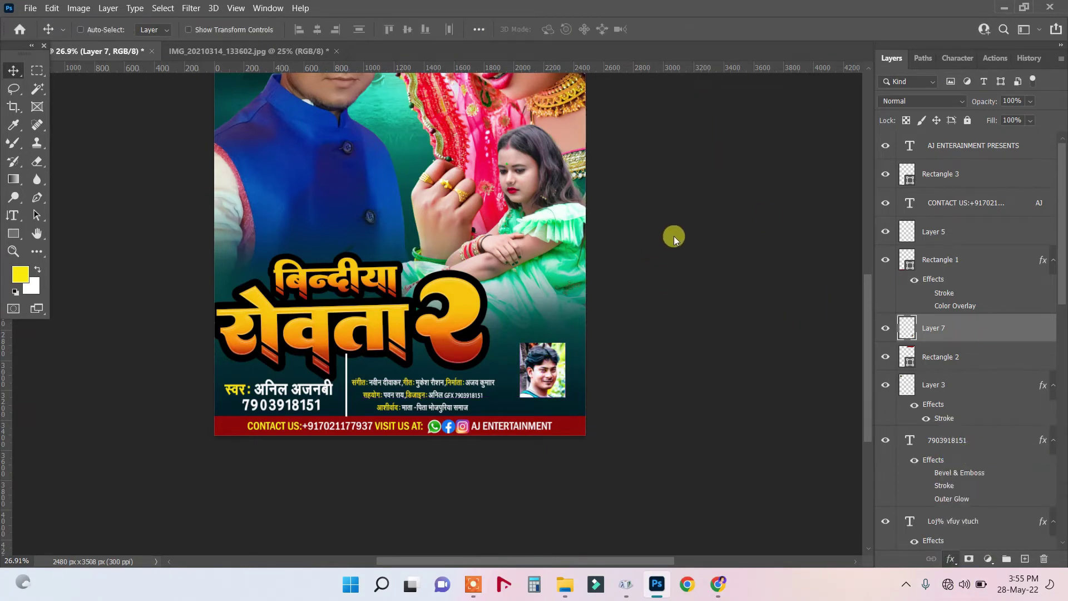
{"action": "mouse_move", "coordinate": [581, 169]}
{"action": "left_mouse_down"}
{"action": "mouse_move", "coordinate": [868, 172]}
{"action": "mouse_move", "coordinate": [794, 179]}
{"action": "left_mouse_up"}
{"action": "left_click_drag", "start_coordinate": [829, 230], "coordinate": [670, 132]}
{"action": "left_click", "coordinate": [796, 329]}
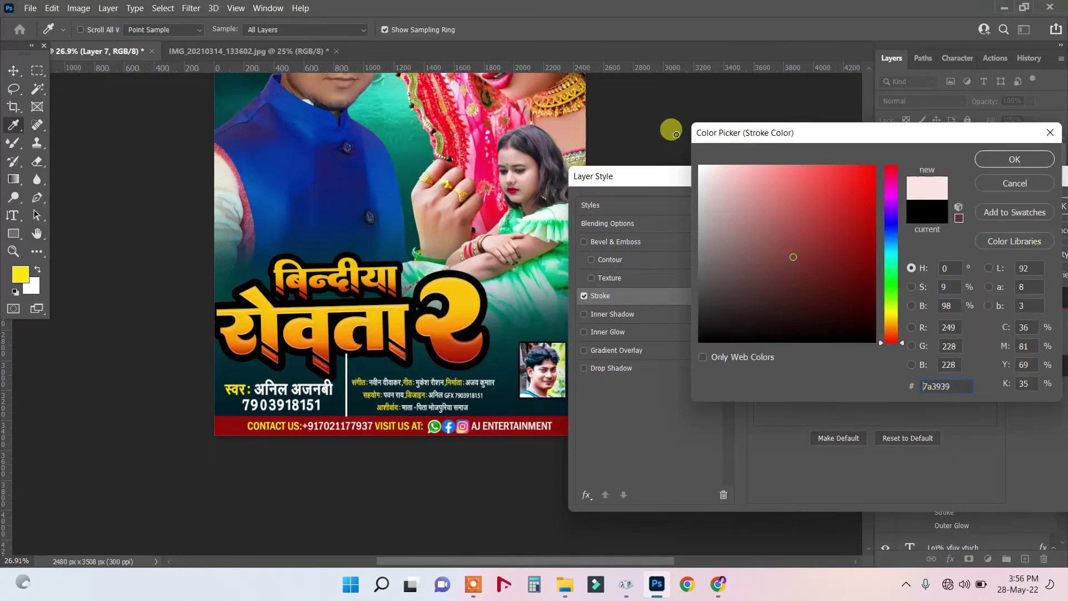
{"action": "left_click", "coordinate": [1014, 159]}
{"action": "left_click", "coordinate": [830, 245]}
{"action": "left_click", "coordinate": [824, 268]}
{"action": "left_click_drag", "start_coordinate": [820, 229], "coordinate": [821, 232]}
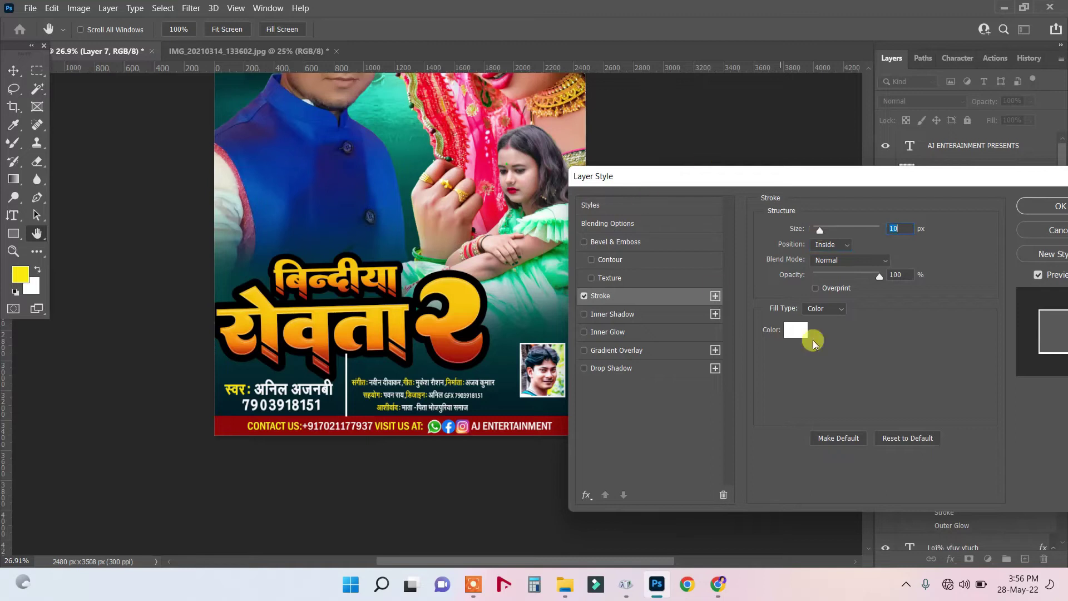
{"action": "left_click", "coordinate": [794, 332]}
{"action": "left_click_drag", "start_coordinate": [839, 282], "coordinate": [878, 158]}
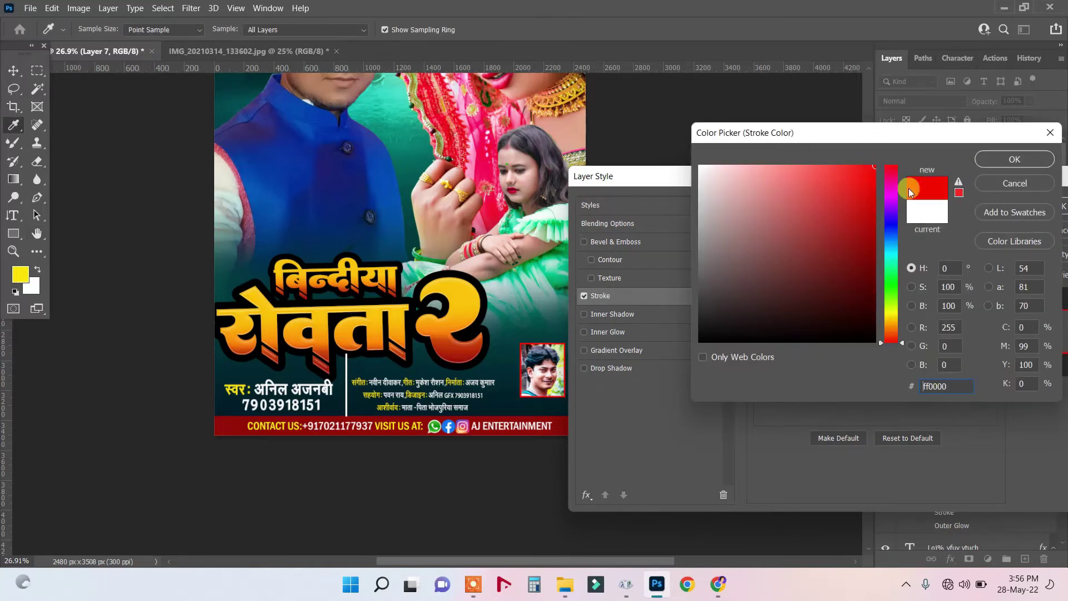
{"action": "left_click_drag", "start_coordinate": [850, 206], "coordinate": [684, 155]}
{"action": "left_click", "coordinate": [996, 167]}
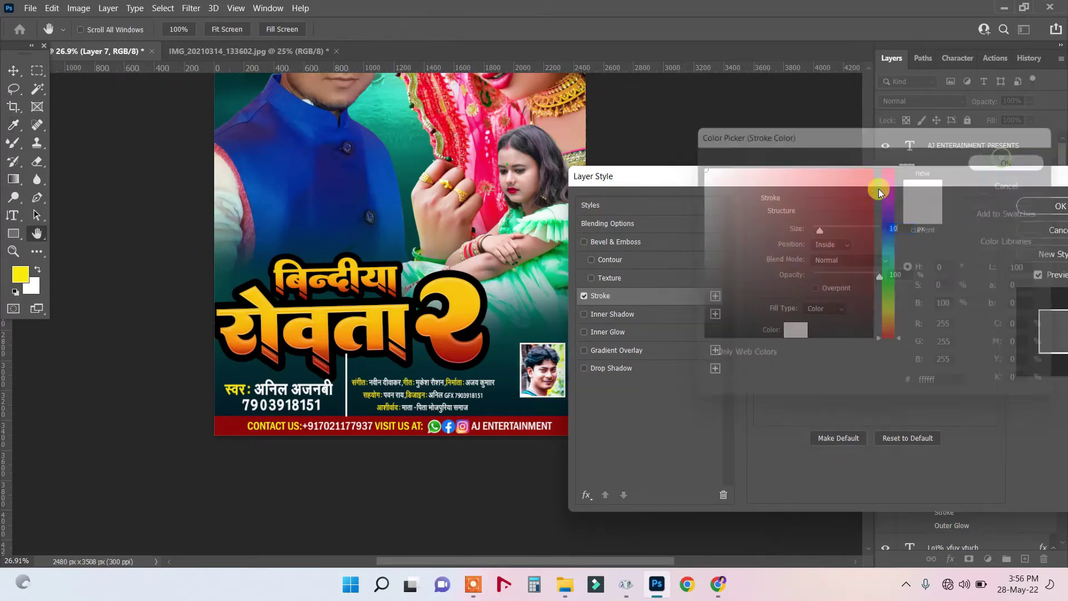
{"action": "left_click", "coordinate": [1035, 202]}
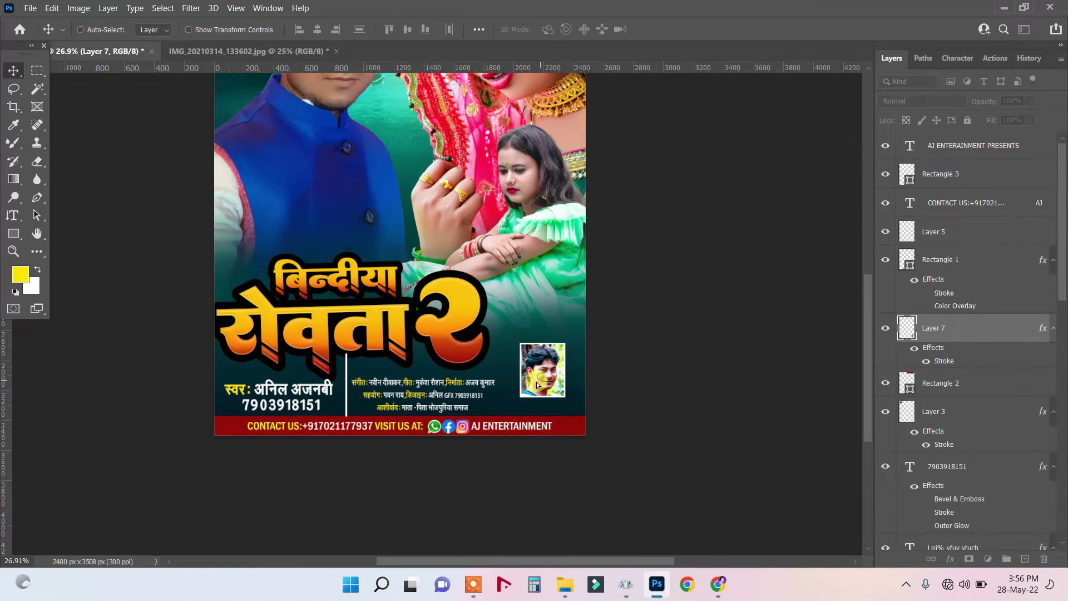
{"action": "left_click_drag", "start_coordinate": [535, 388], "coordinate": [539, 388]}
Scale the credits text block up to about 113% with Free Transform.
{"action": "right_click", "coordinate": [458, 385]}
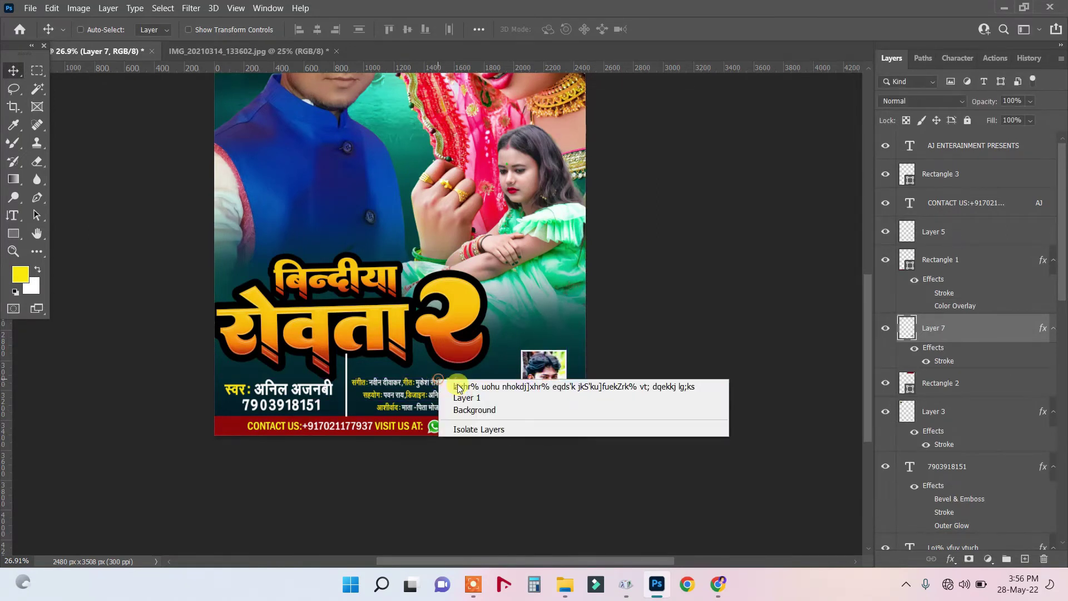
{"action": "left_click", "coordinate": [458, 386]}
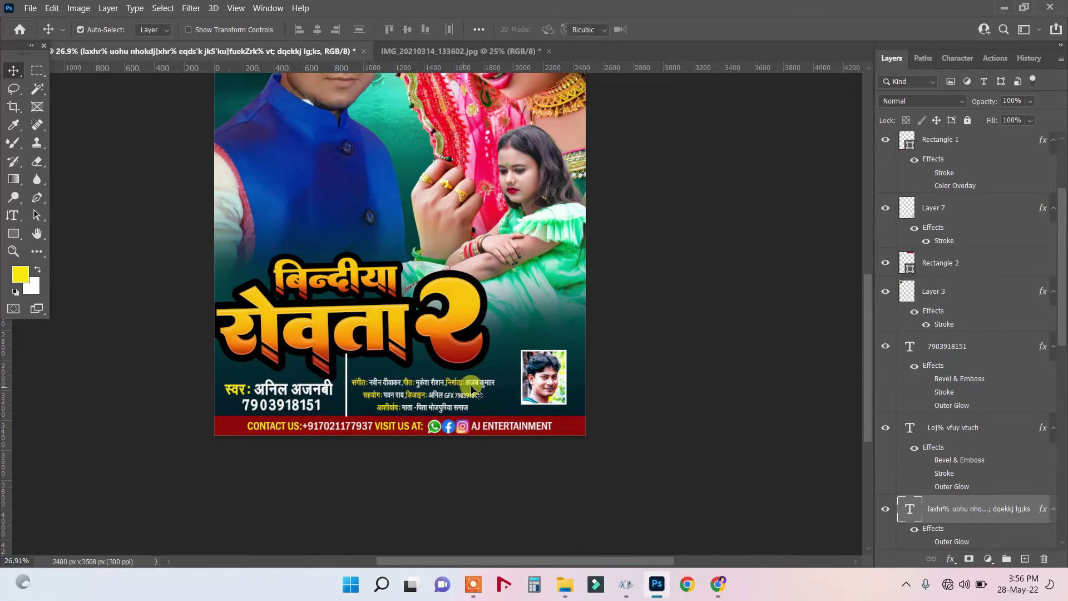
{"action": "key", "text": "ctrl+t"}
{"action": "left_click_drag", "start_coordinate": [494, 377], "coordinate": [513, 371]}
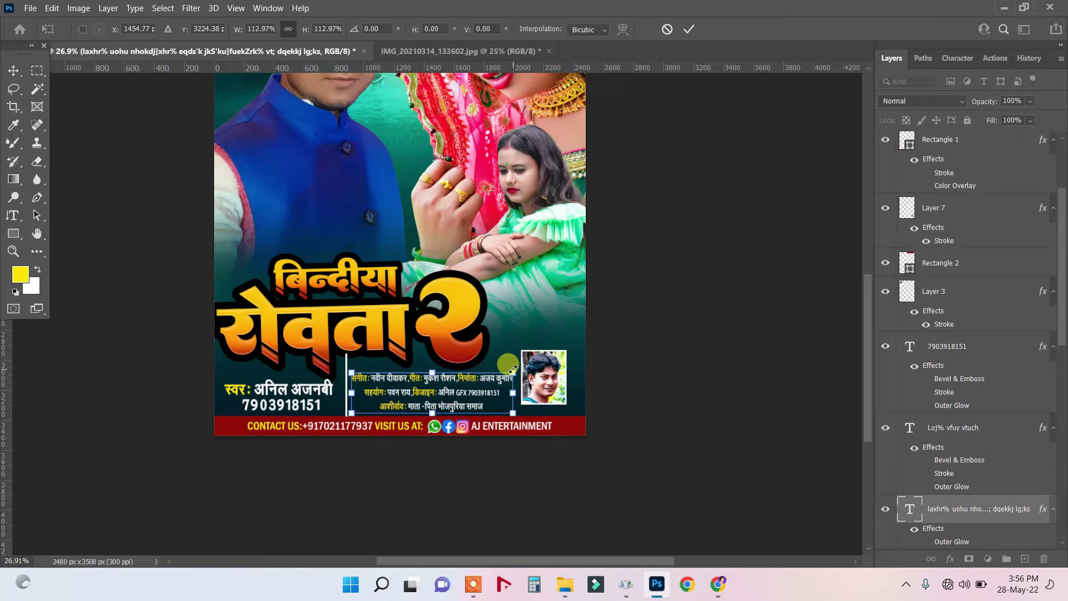
{"action": "key", "text": "Return"}
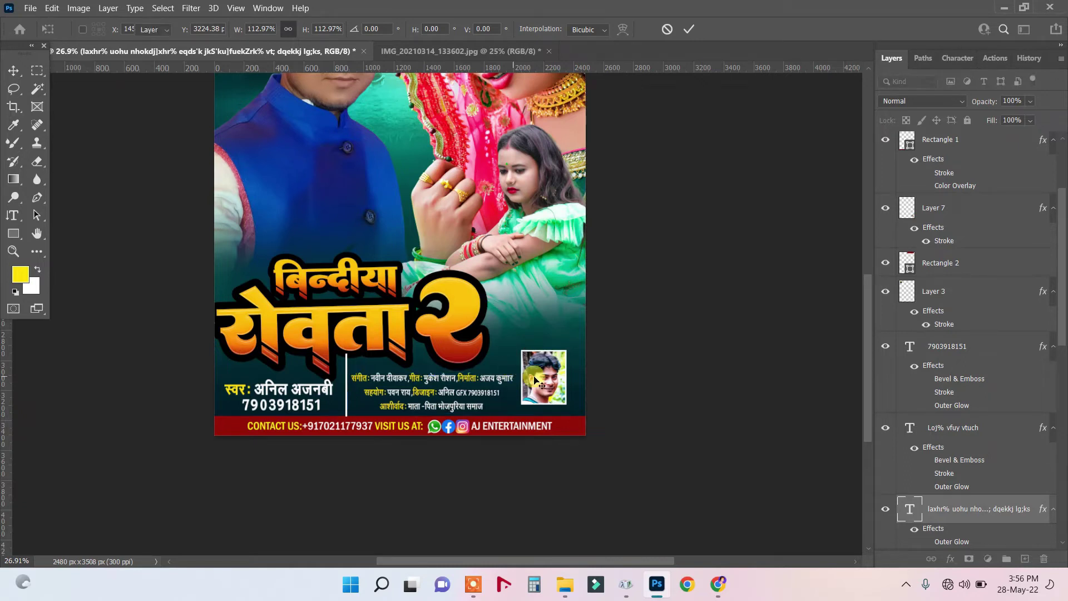
Shift the small portrait right and up beside the credits.
{"action": "left_click_drag", "start_coordinate": [543, 380], "coordinate": [552, 371]}
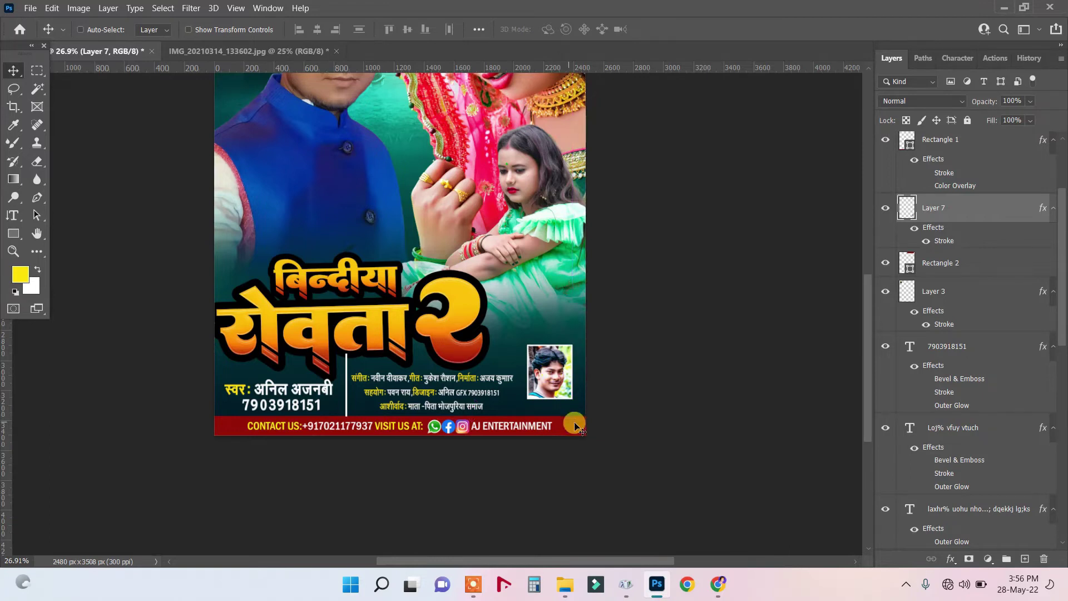
{"action": "scroll", "coordinate": [621, 457], "scroll_direction": "up", "scroll_amount": 1}
{"action": "scroll", "coordinate": [622, 458], "scroll_direction": "up", "scroll_amount": 6}
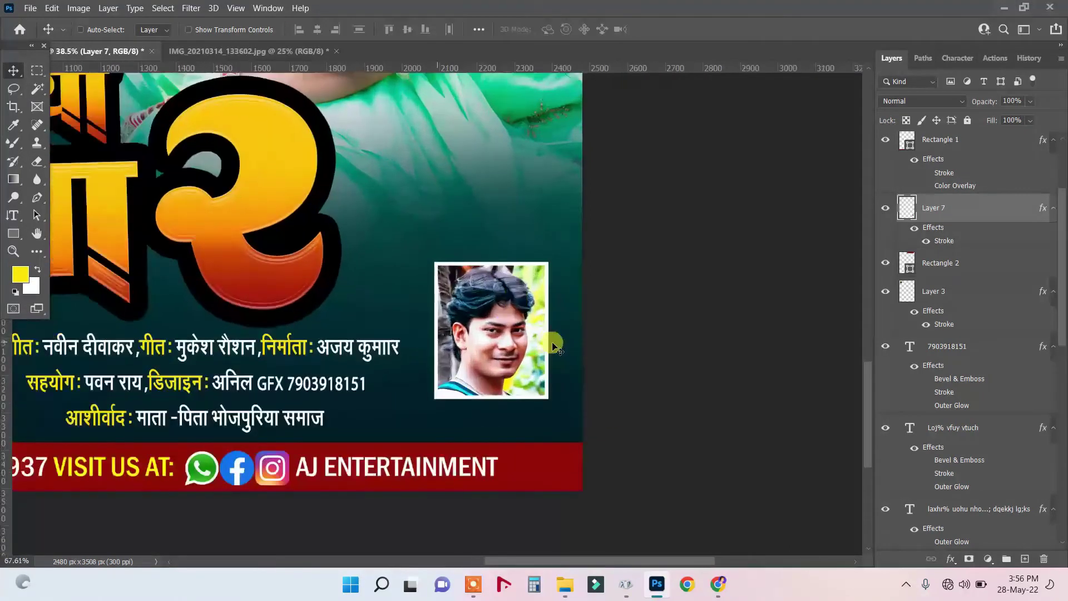
Switch back to the Rectangular Marquee tool.
{"action": "scroll", "coordinate": [679, 347], "scroll_direction": "up", "scroll_amount": 1}
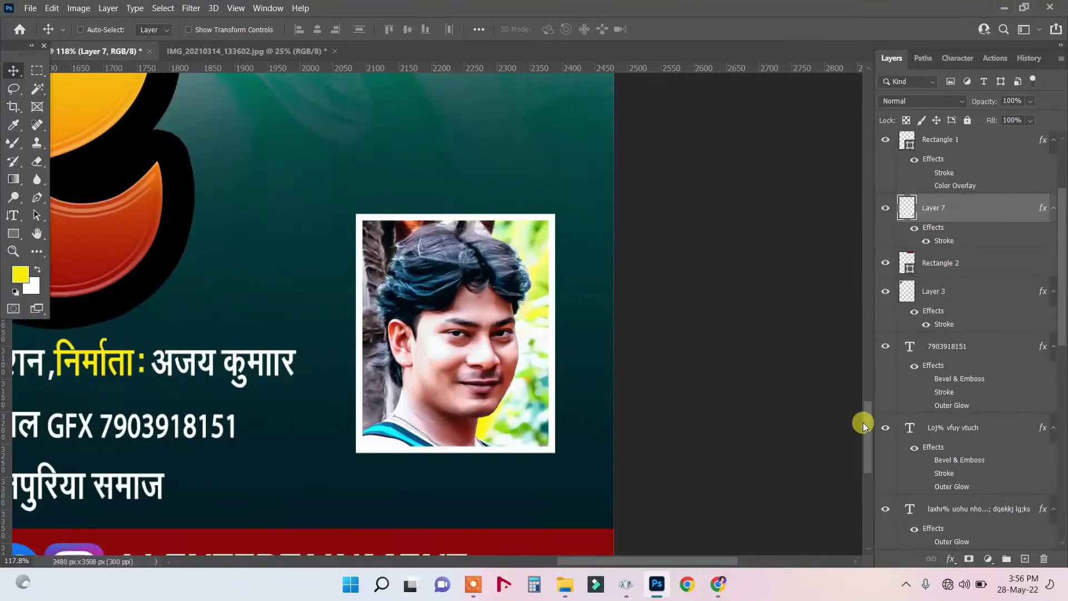
{"action": "scroll", "coordinate": [862, 434], "scroll_direction": "down", "scroll_amount": 3}
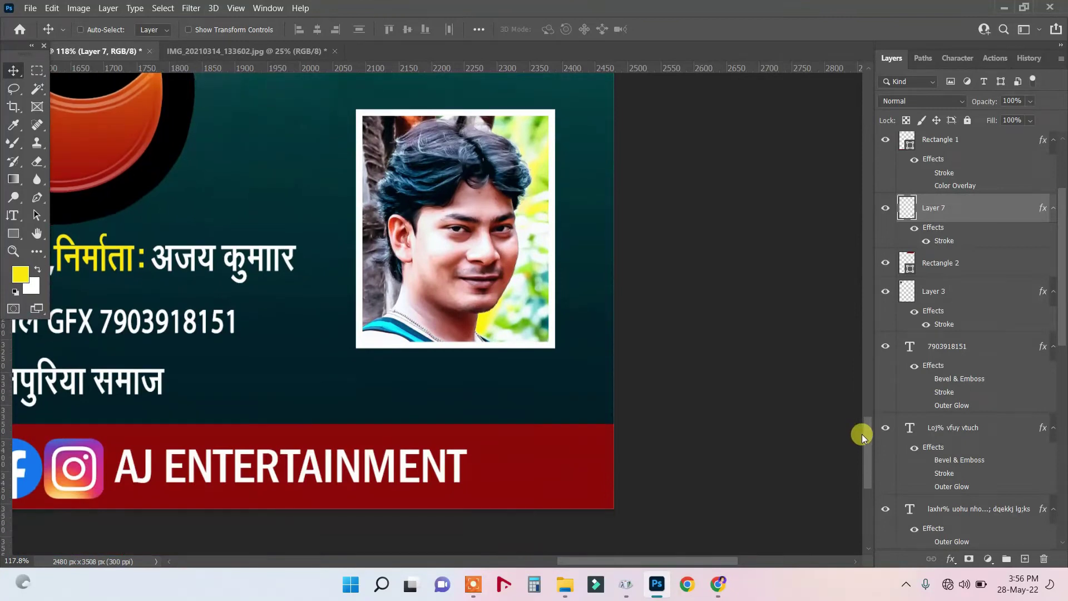
{"action": "left_click", "coordinate": [13, 216]}
{"action": "left_click", "coordinate": [37, 215]}
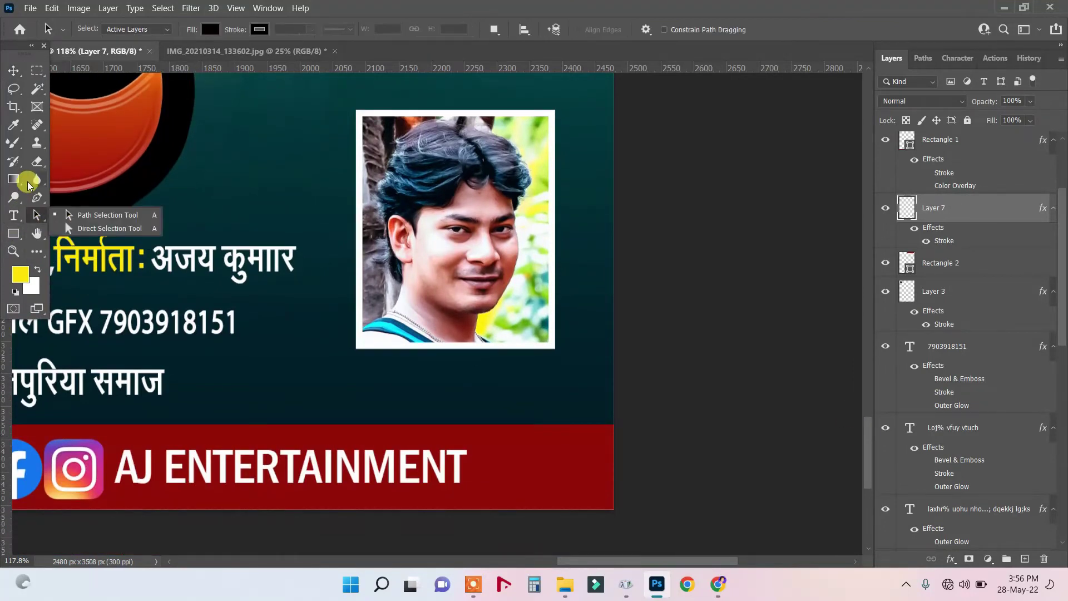
{"action": "left_click", "coordinate": [35, 77]}
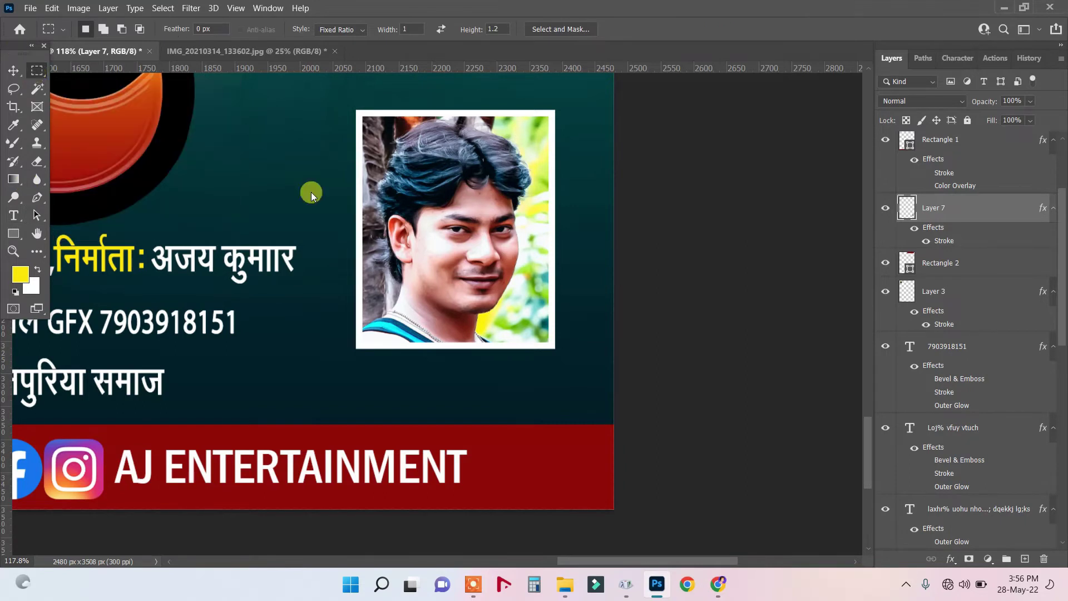
Set the foreground colour to dark red ab0505.
{"action": "left_click", "coordinate": [20, 274]}
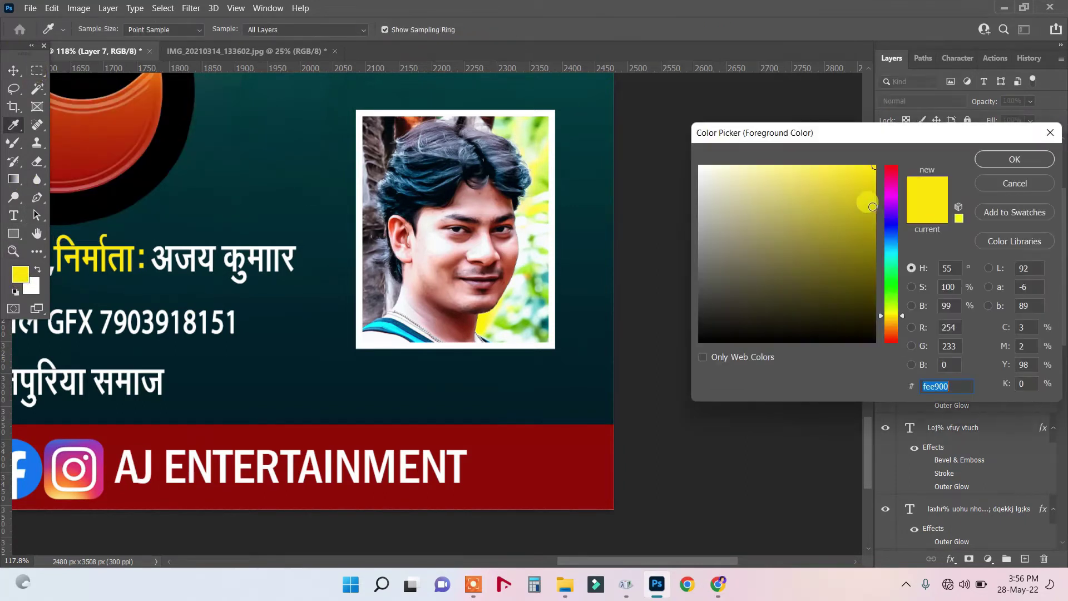
{"action": "left_click_drag", "start_coordinate": [890, 202], "coordinate": [897, 159]}
{"action": "left_click", "coordinate": [868, 224]}
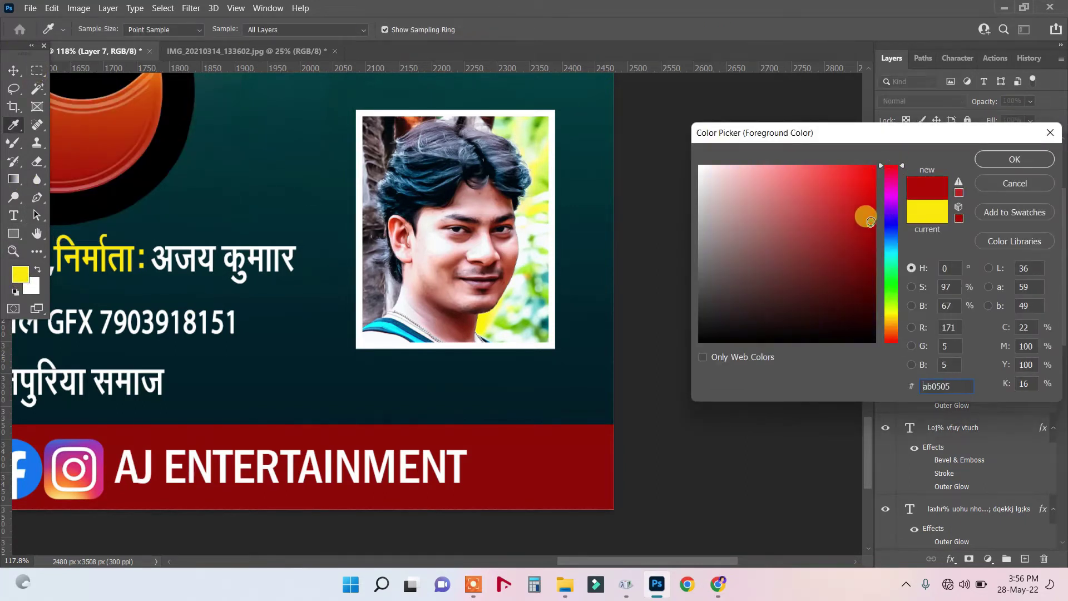
{"action": "left_click", "coordinate": [1018, 159]}
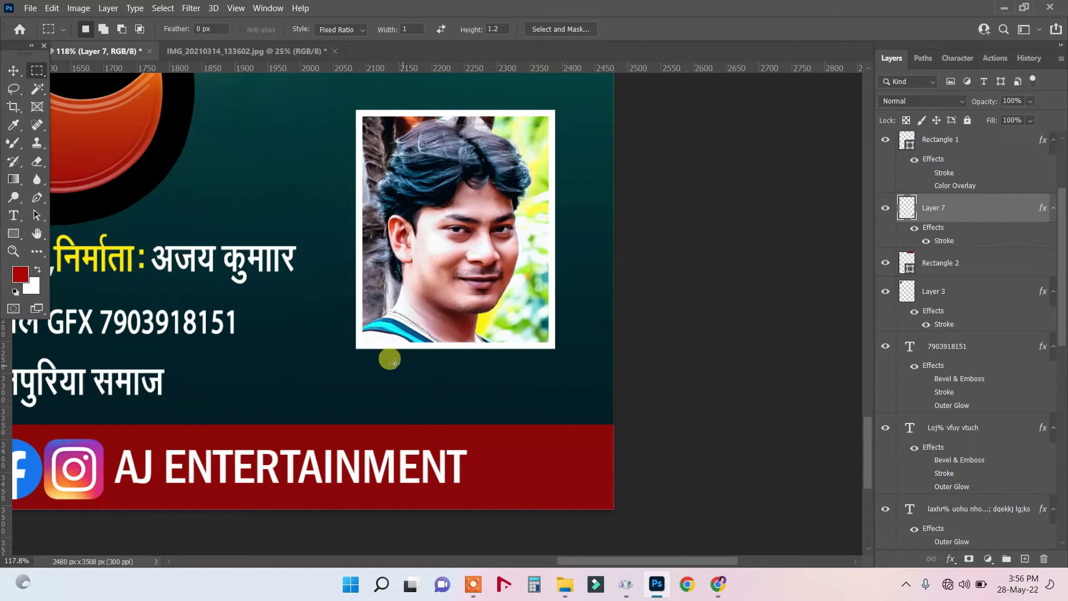
Clear the small marquee selection and set the marquee Style to Normal.
{"action": "left_click_drag", "start_coordinate": [425, 373], "coordinate": [415, 390]}
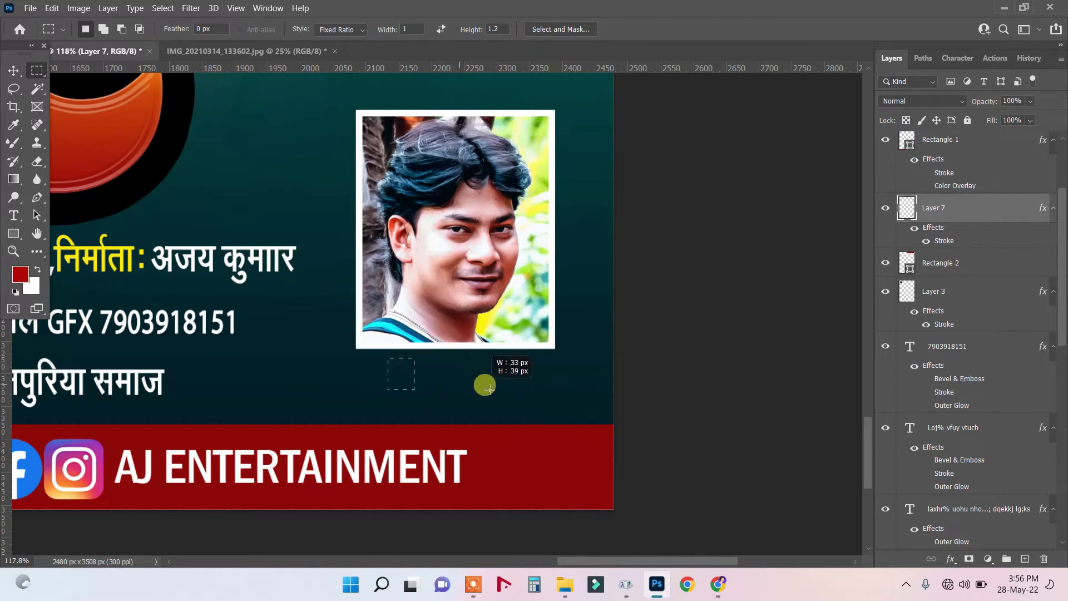
{"action": "right_click", "coordinate": [438, 382]}
{"action": "left_click", "coordinate": [466, 132]}
{"action": "left_click", "coordinate": [331, 30]}
{"action": "left_click", "coordinate": [337, 29]}
{"action": "left_click", "coordinate": [340, 42]}
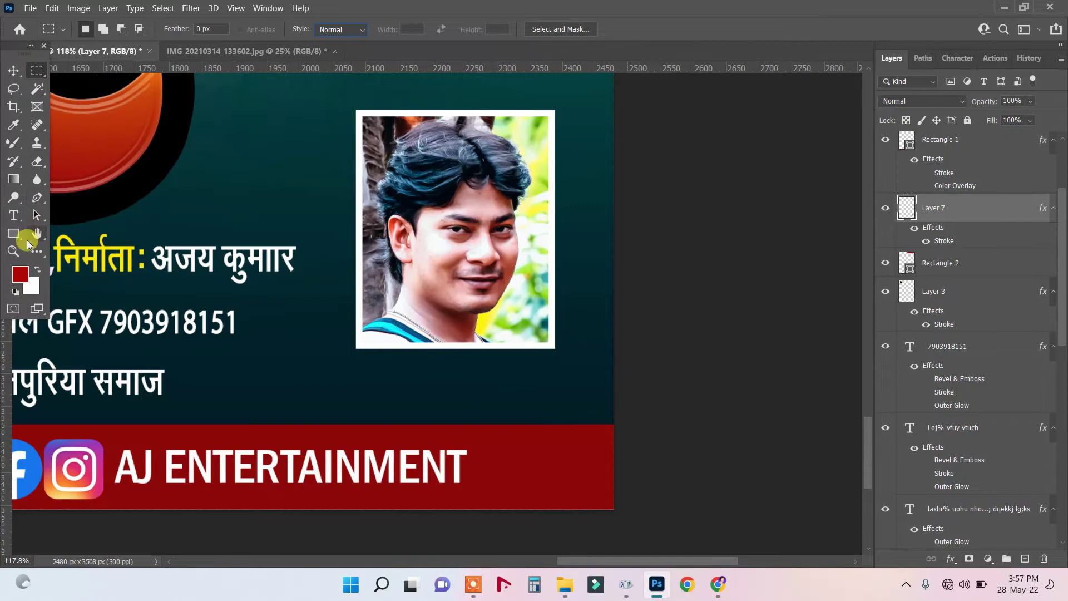
Draw a 148×45 px dark red rectangle, Rectangle 4, just below the portrait.
{"action": "left_click", "coordinate": [12, 233]}
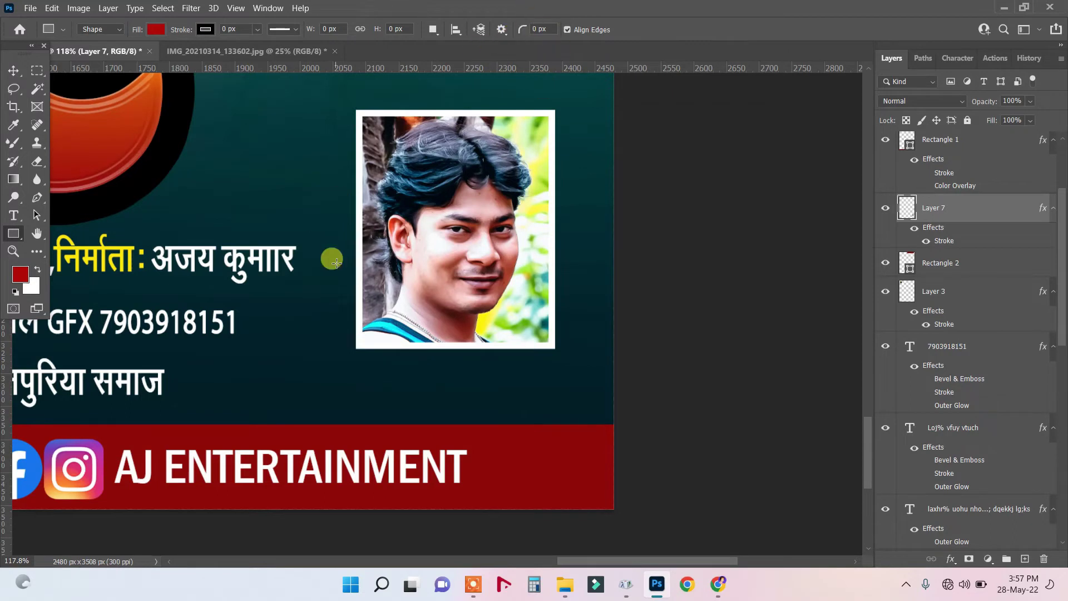
{"action": "left_click", "coordinate": [401, 28]}
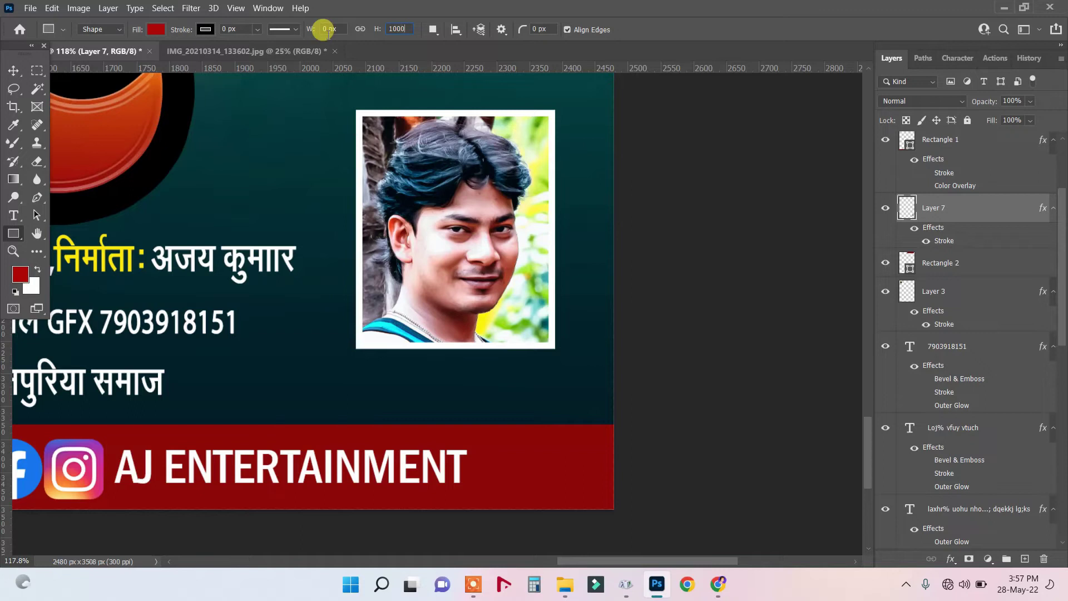
{"action": "left_click_drag", "start_coordinate": [392, 362], "coordinate": [489, 390]}
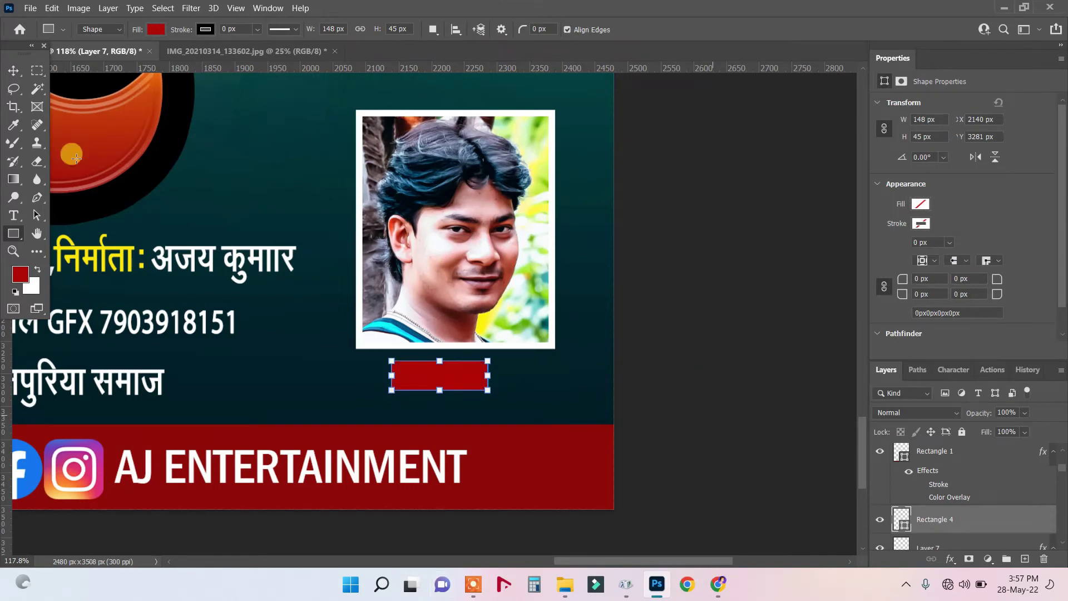
{"action": "left_click", "coordinate": [14, 70]}
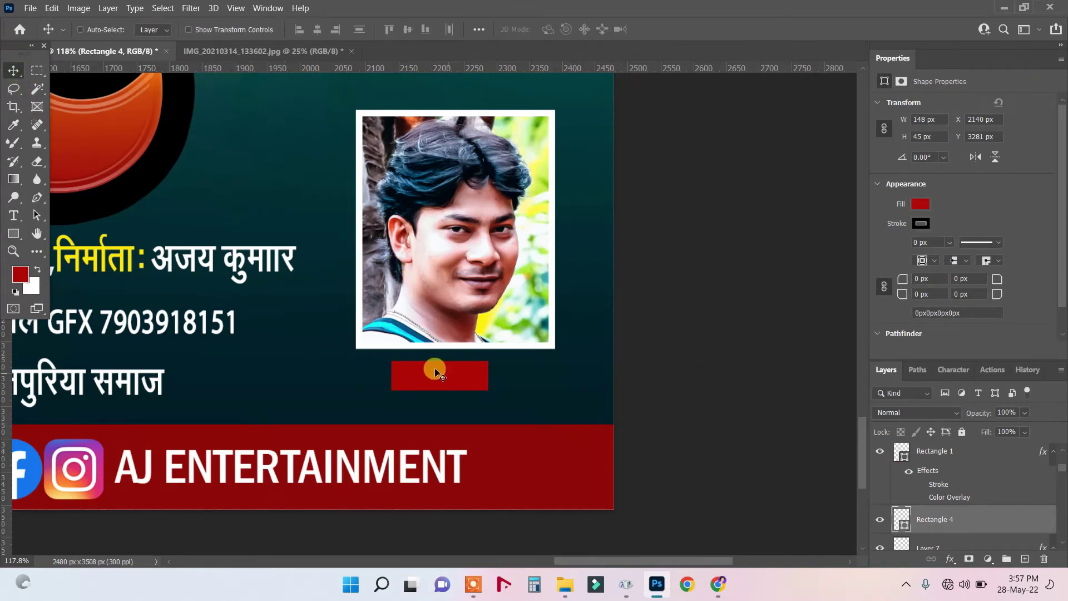
Duplicate Rectangle 4 and widen the copy to 233 px.
{"action": "left_click_drag", "start_coordinate": [447, 365], "coordinate": [512, 399]}
{"action": "key", "text": "ctrl+t"}
{"action": "left_click_drag", "start_coordinate": [405, 405], "coordinate": [360, 398]}
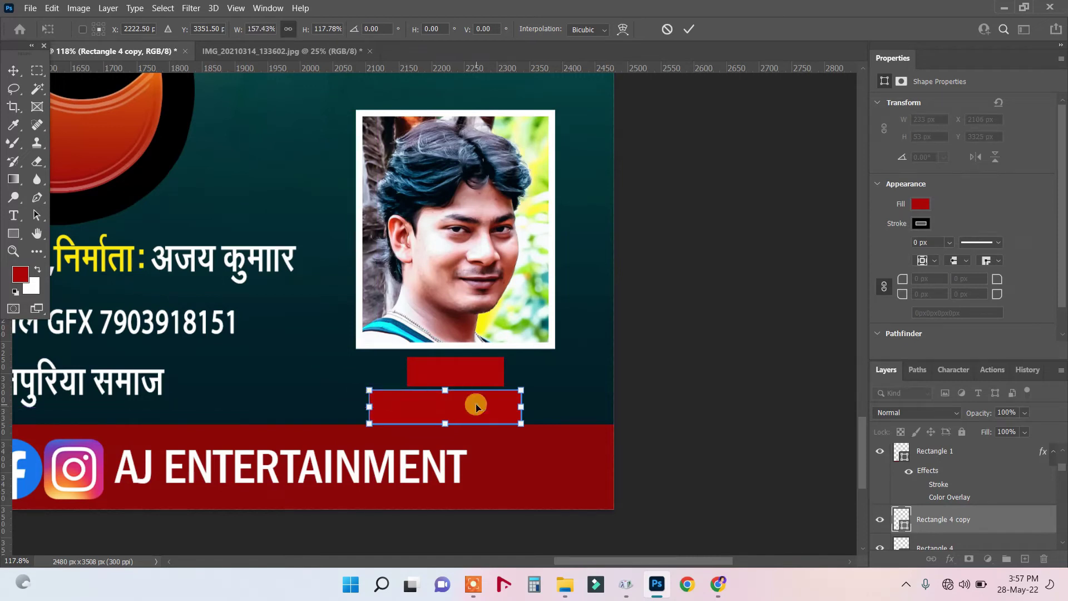
{"action": "left_click_drag", "start_coordinate": [477, 406], "coordinate": [476, 408]}
{"action": "key", "text": "Return"}
Align both red boxes under the photo, centring the small box above the wider one.
{"action": "right_click", "coordinate": [472, 382]}
{"action": "left_click", "coordinate": [480, 387]}
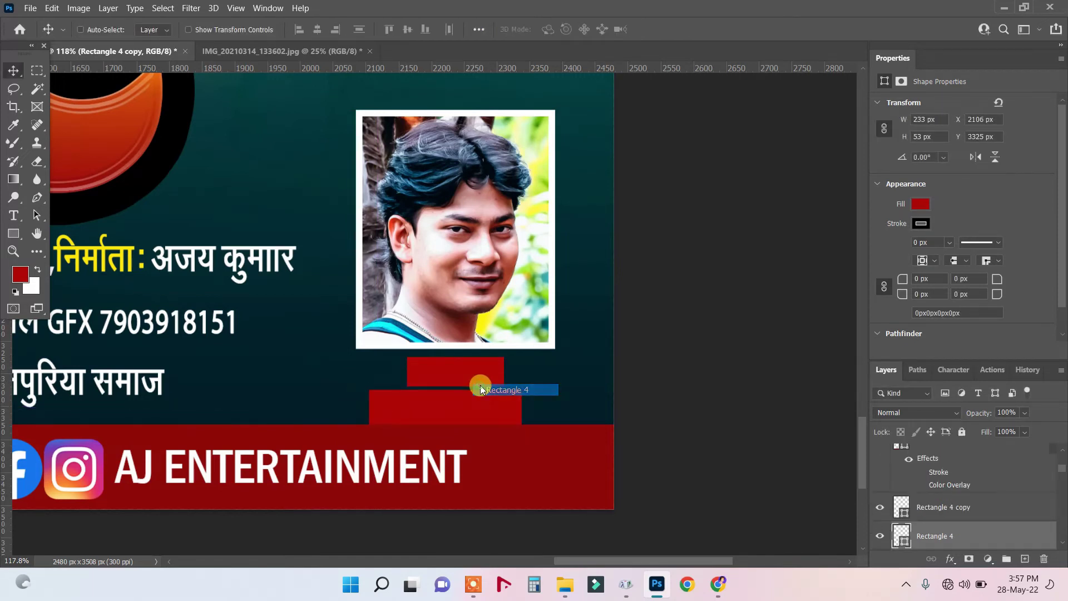
{"action": "right_click", "coordinate": [477, 404]}
{"action": "left_click", "coordinate": [482, 406]}
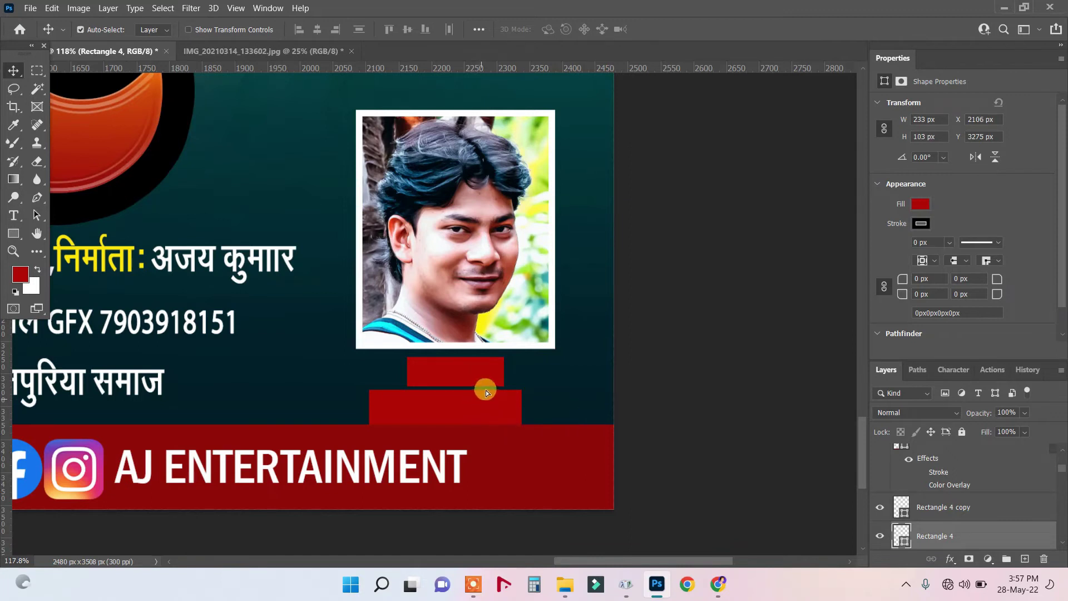
{"action": "left_click_drag", "start_coordinate": [488, 390], "coordinate": [482, 396]}
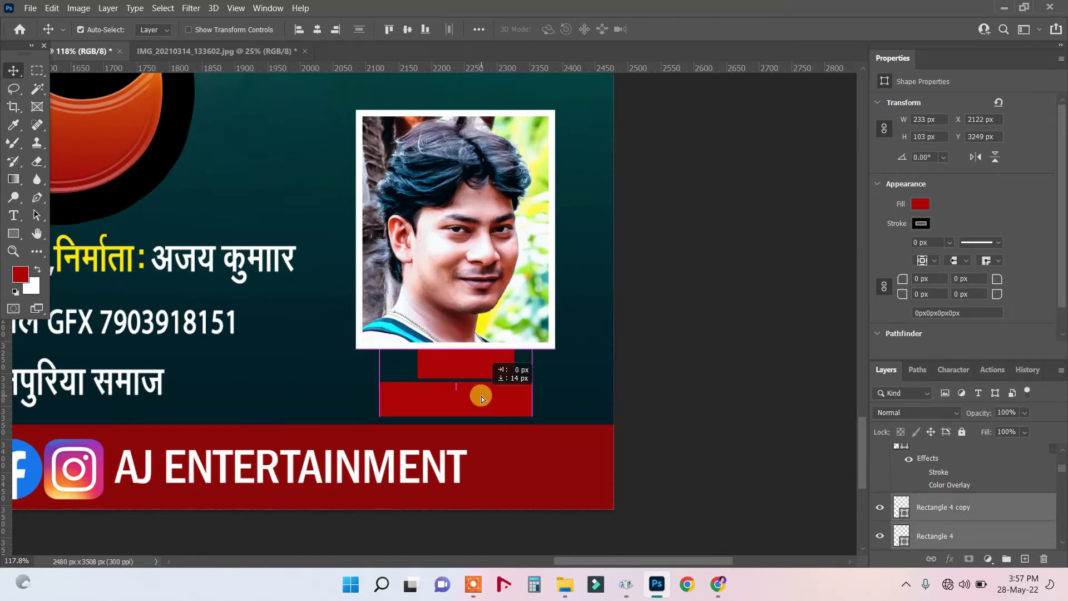
{"action": "left_click_drag", "start_coordinate": [505, 254], "coordinate": [493, 246]}
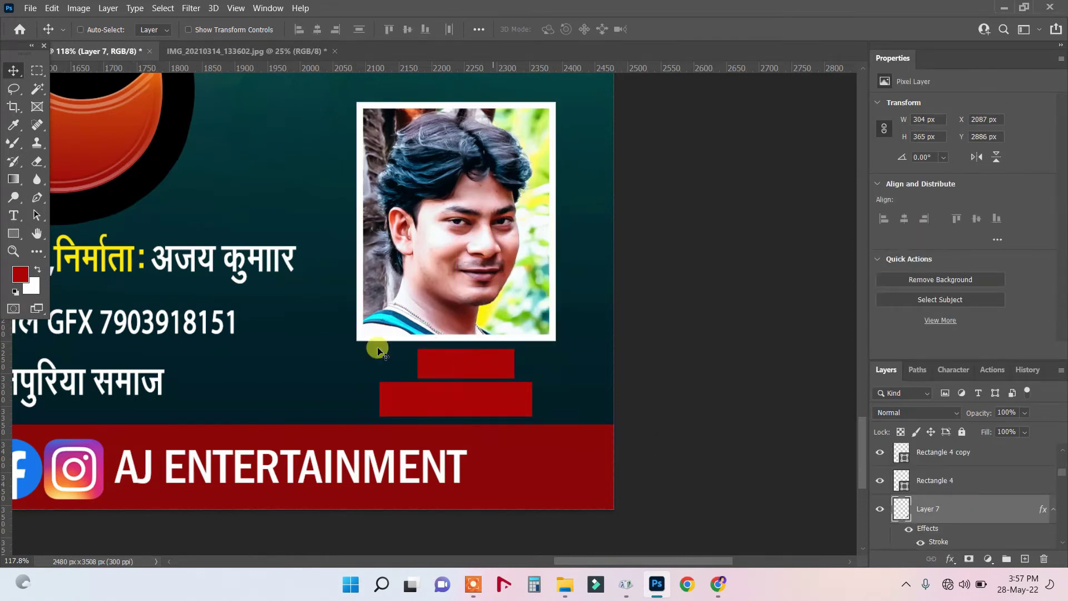
{"action": "right_click", "coordinate": [475, 367]}
{"action": "left_click", "coordinate": [485, 370]}
{"action": "left_click_drag", "start_coordinate": [470, 365], "coordinate": [469, 367]}
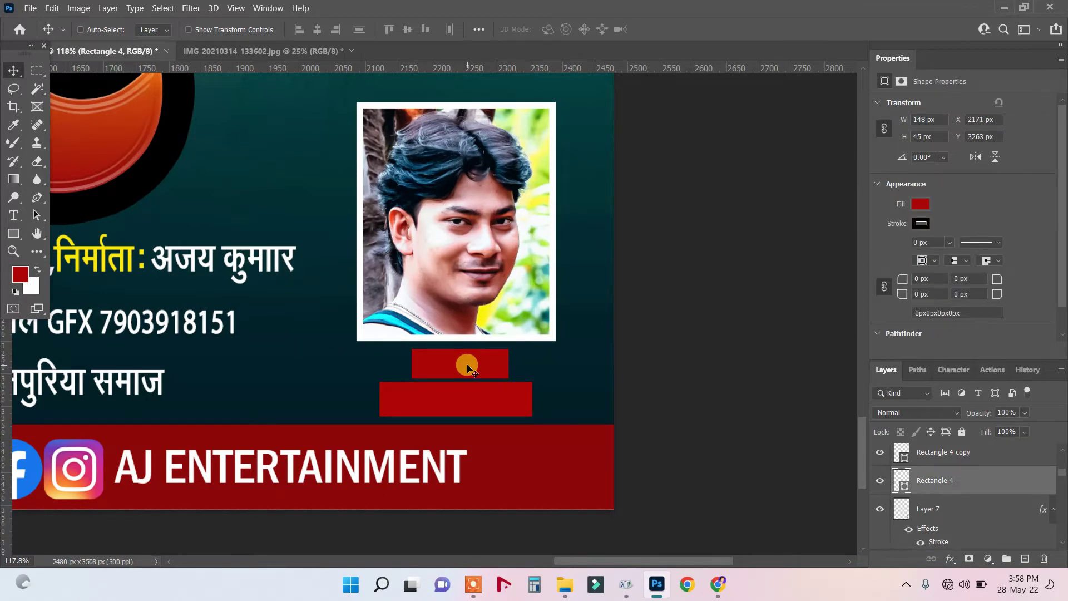
{"action": "left_click", "coordinate": [14, 215]}
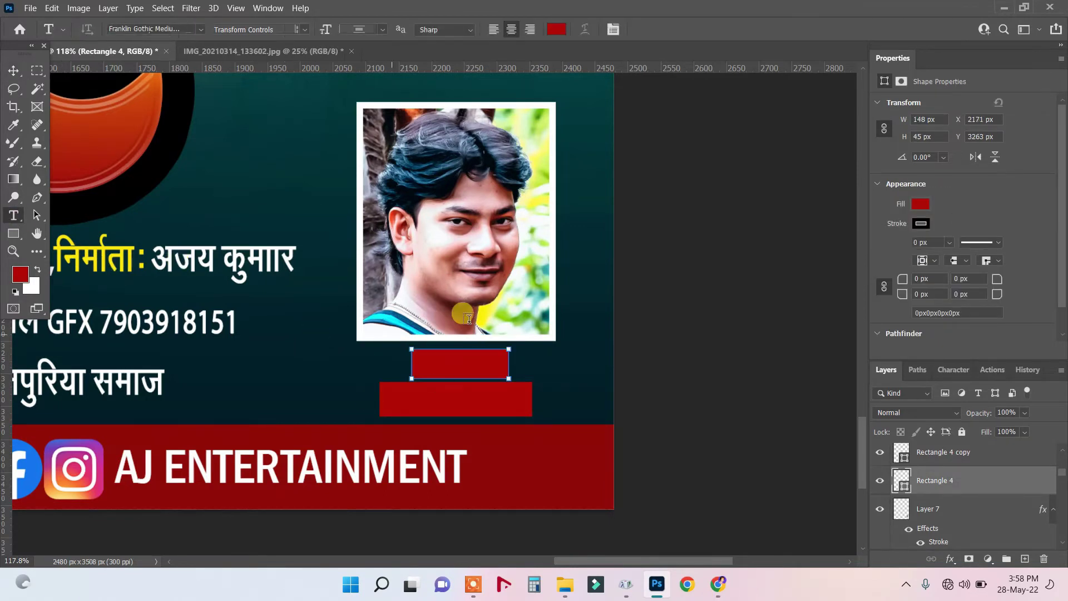
{"action": "left_click", "coordinate": [9, 68]}
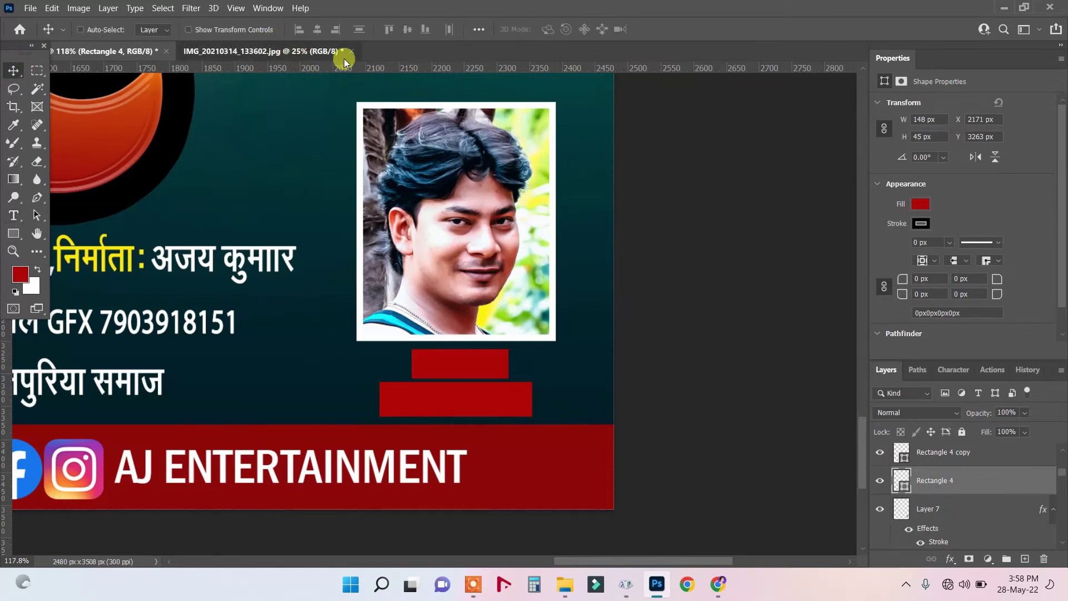
Close IMG_20210314_133602.jpg without saving and zoom around the poster to review it.
{"action": "left_click", "coordinate": [344, 54]}
{"action": "left_click", "coordinate": [352, 51]}
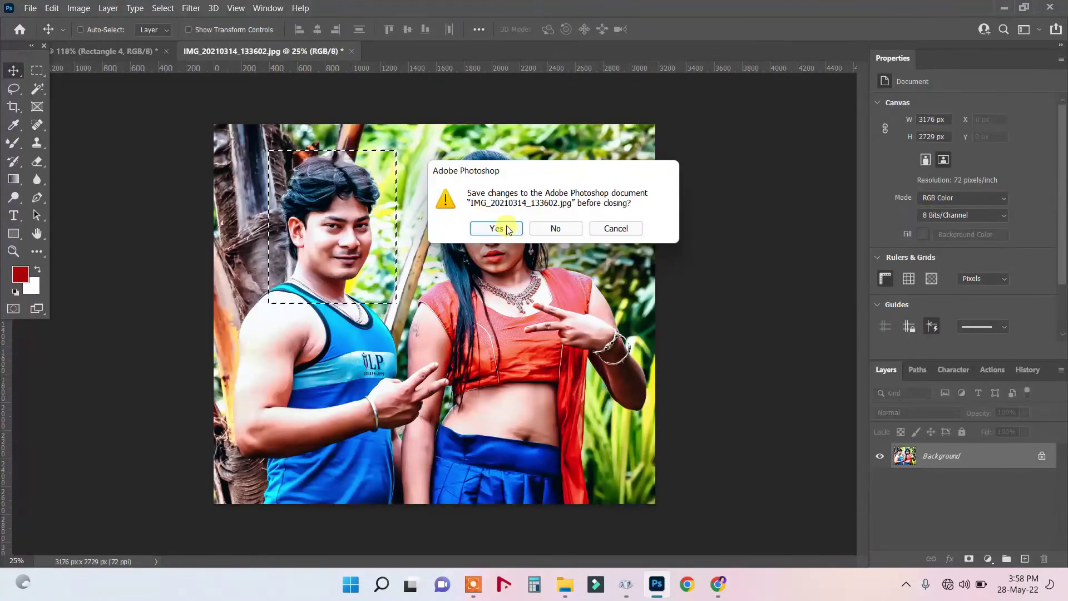
{"action": "left_click", "coordinate": [554, 229]}
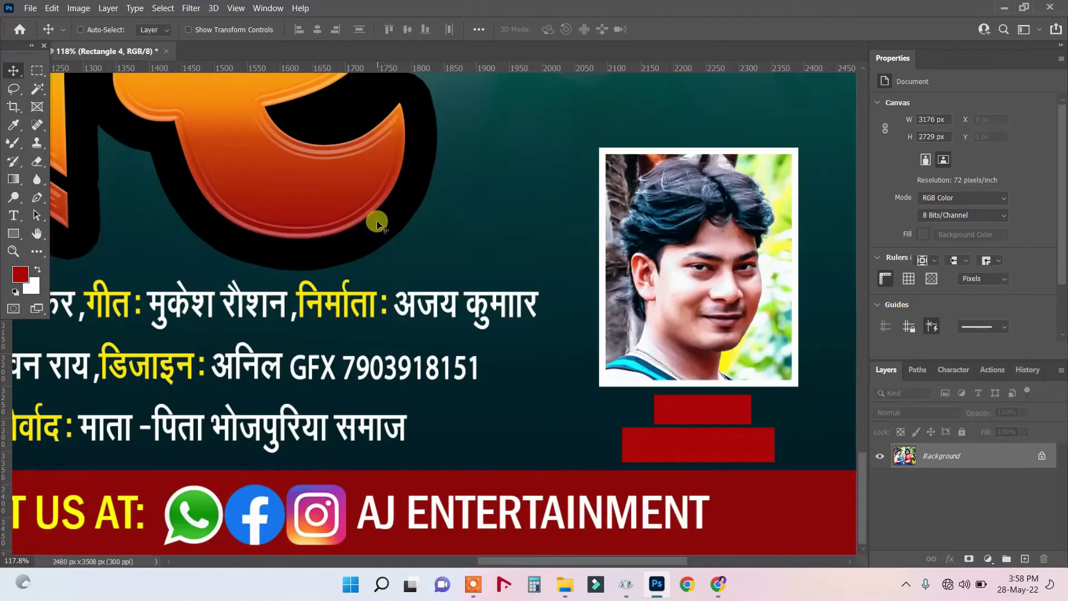
{"action": "scroll", "coordinate": [377, 223], "scroll_direction": "down", "scroll_amount": 10}
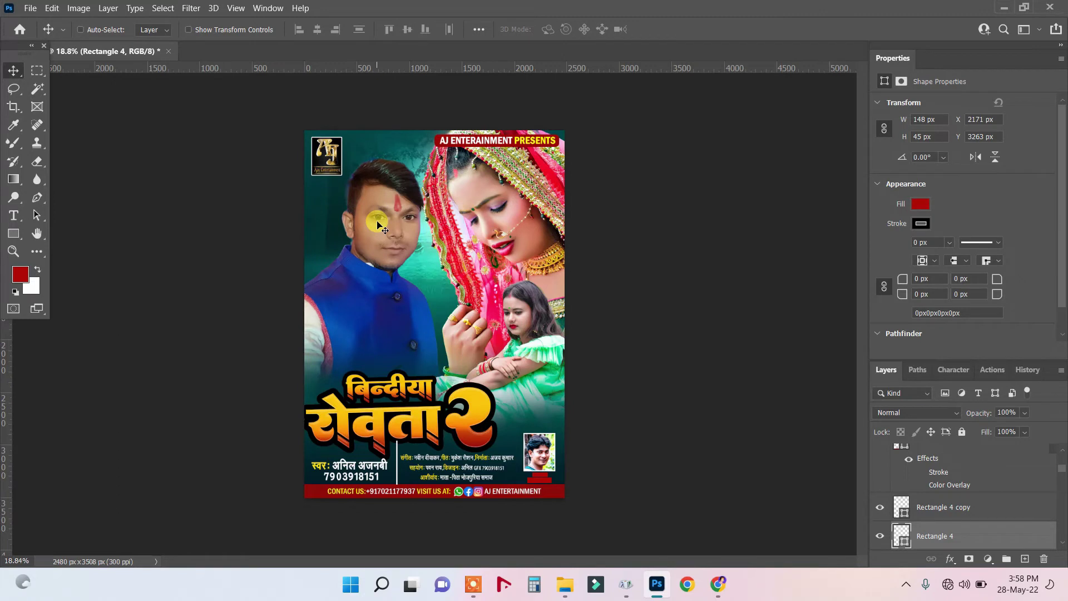
{"action": "scroll", "coordinate": [589, 504], "scroll_direction": "up", "scroll_amount": 3}
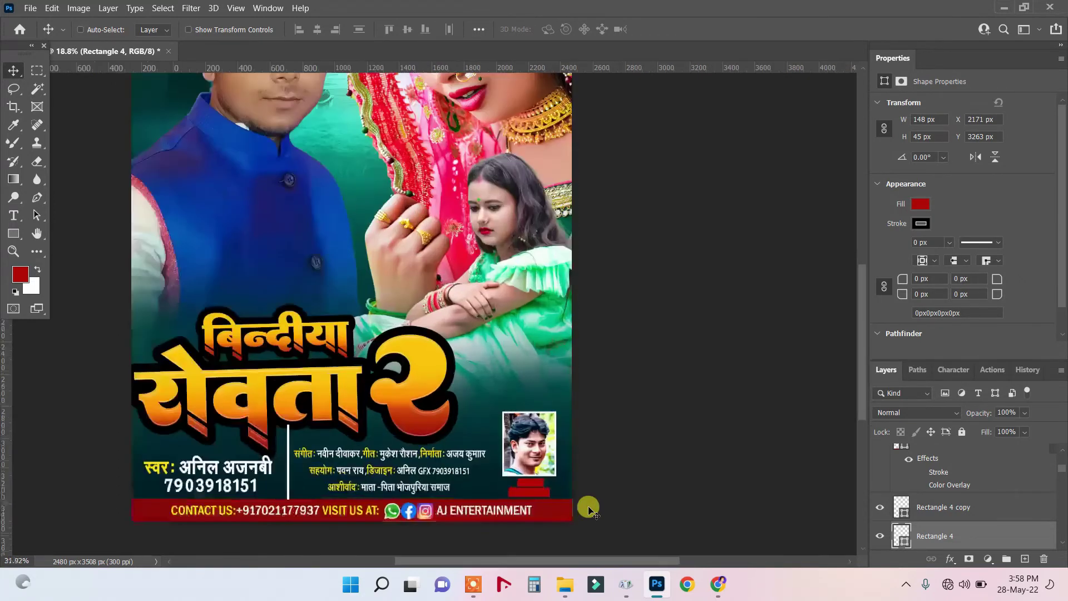
{"action": "scroll", "coordinate": [846, 382], "scroll_direction": "down", "scroll_amount": 2}
{"action": "scroll", "coordinate": [570, 345], "scroll_direction": "up", "scroll_amount": 3}
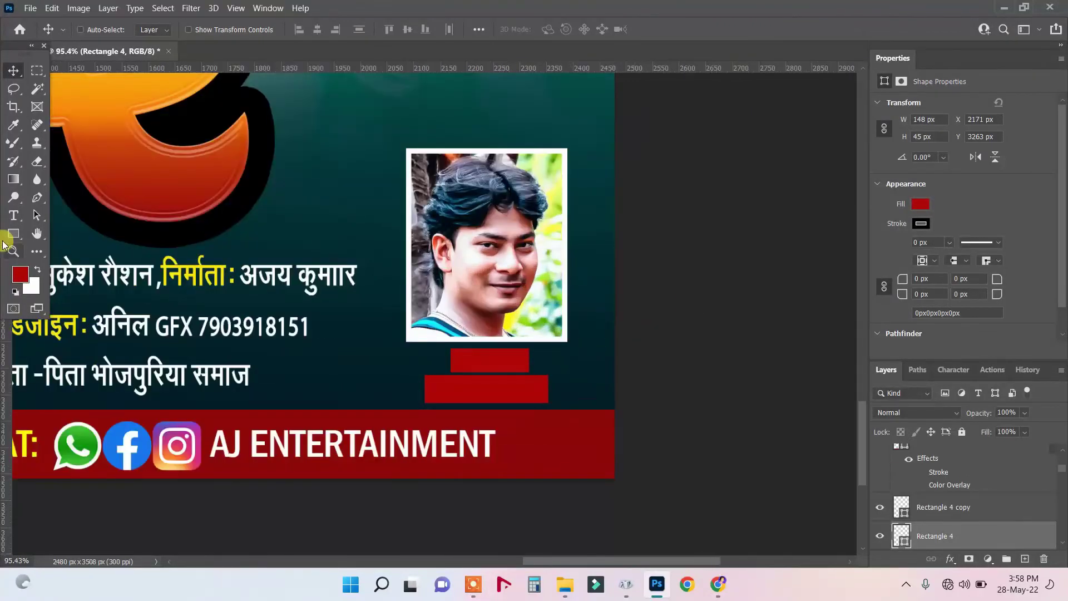
Start a text line below the photo using the RAJ 16 Regular font.
{"action": "left_click", "coordinate": [13, 215]}
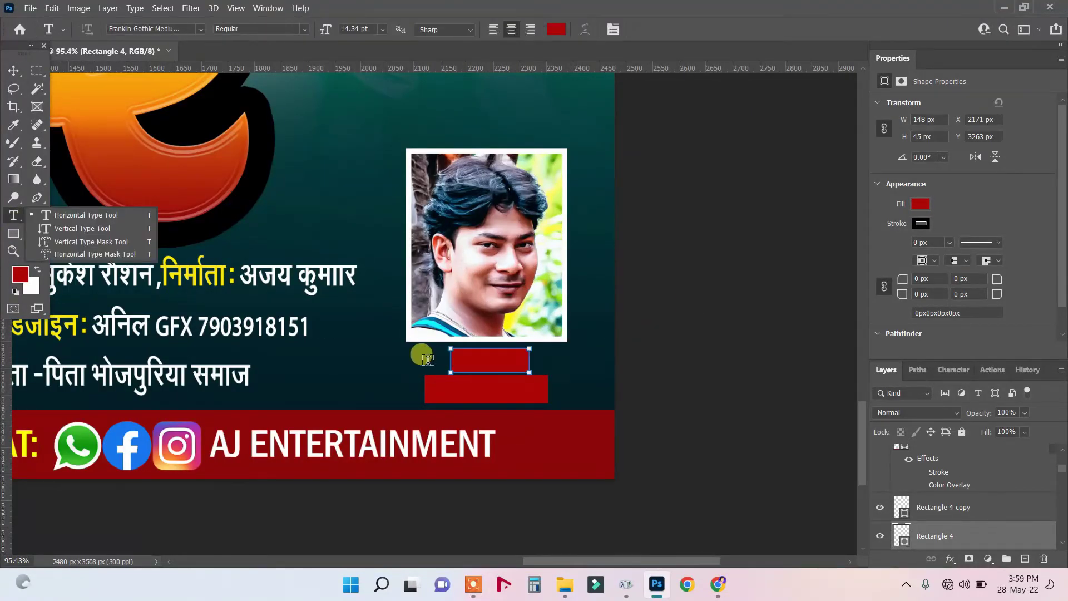
{"action": "left_click", "coordinate": [428, 359]}
{"action": "left_click", "coordinate": [428, 359]}
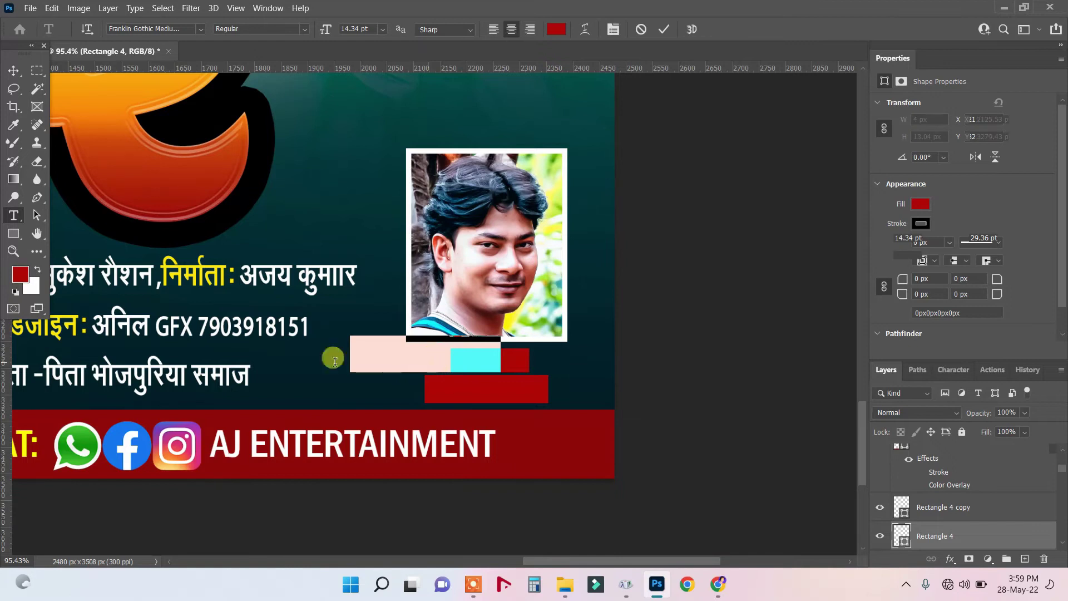
{"action": "left_click", "coordinate": [184, 25]}
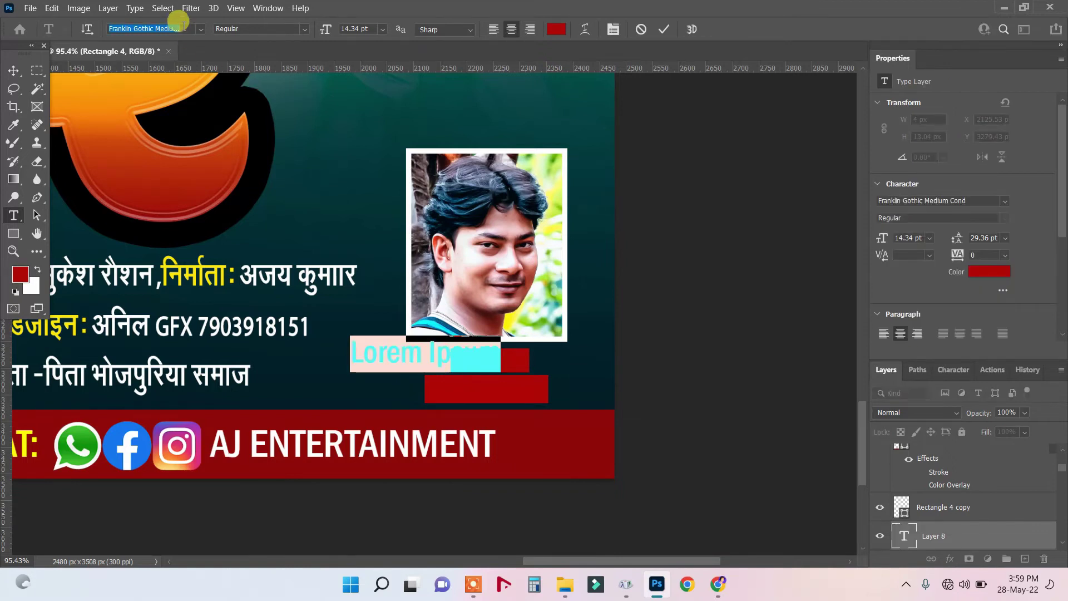
{"action": "type", "text": "RAJ 94"}
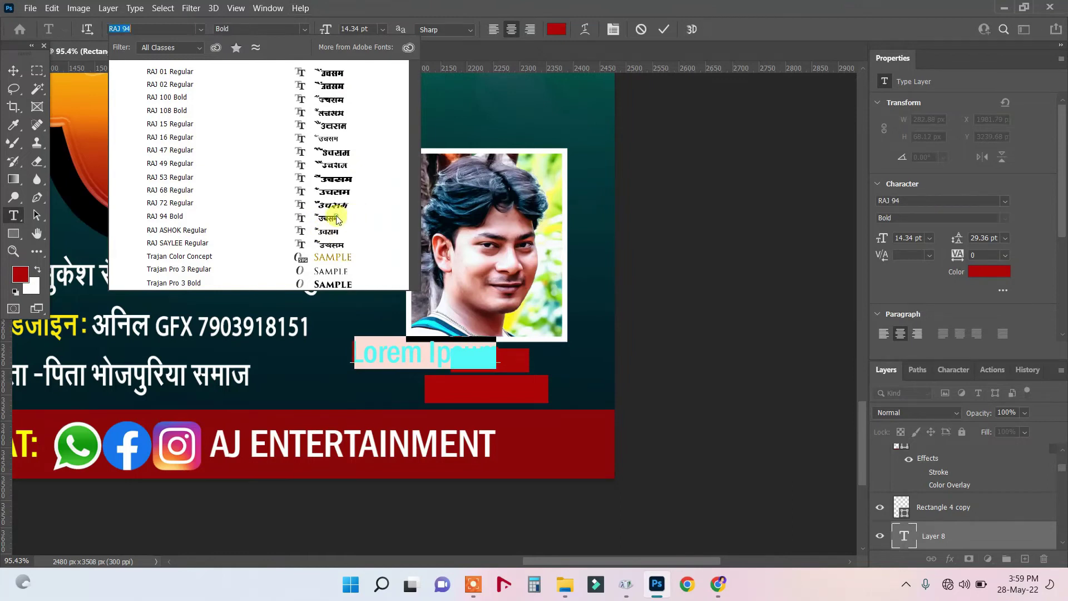
{"action": "left_click", "coordinate": [336, 216]}
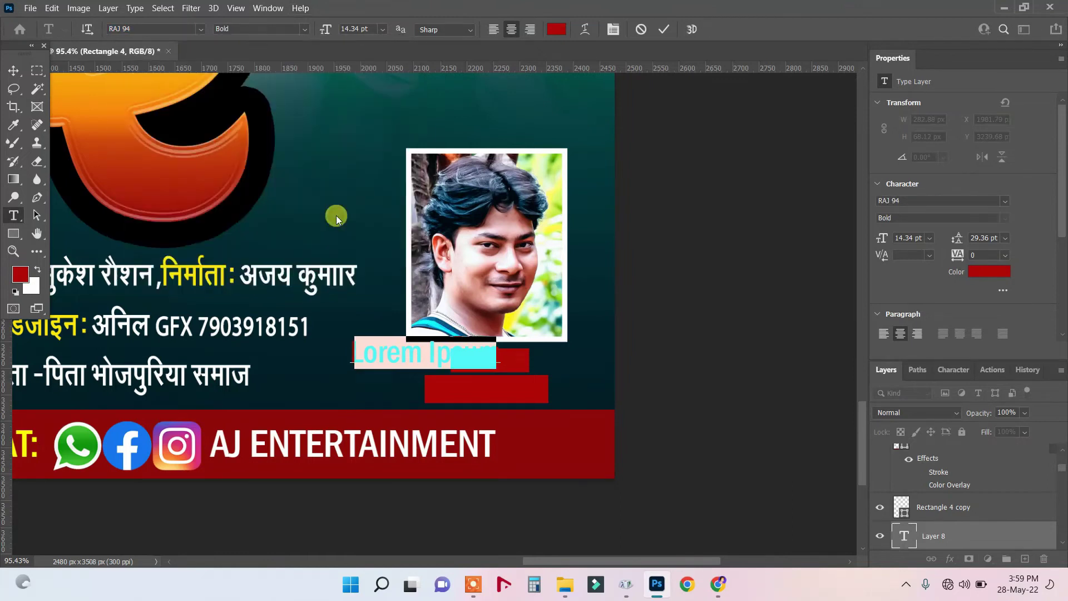
{"action": "left_click", "coordinate": [203, 30]}
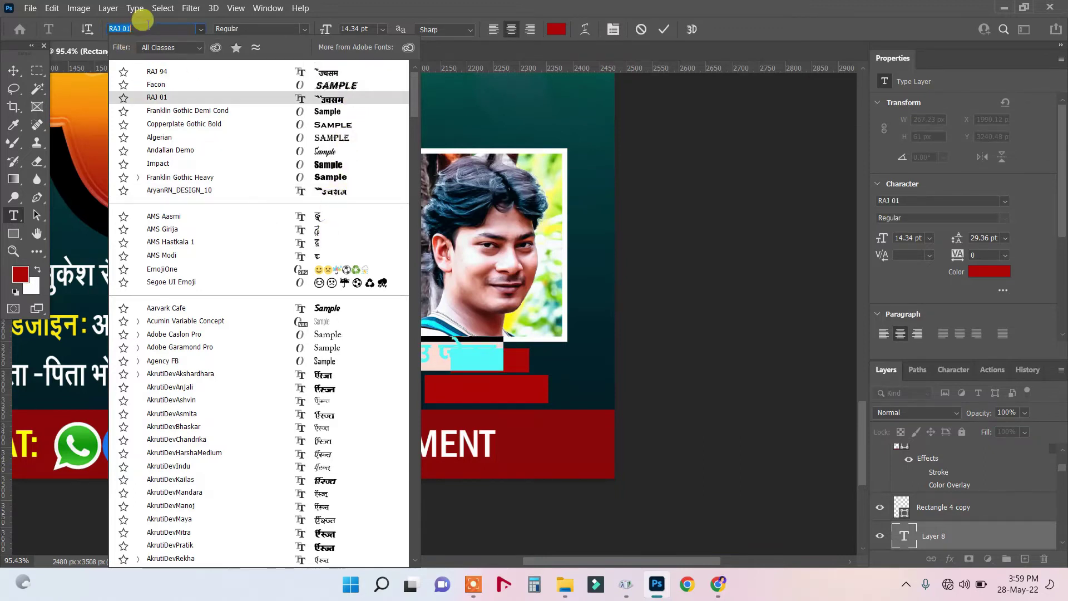
{"action": "type", "text": "raj"}
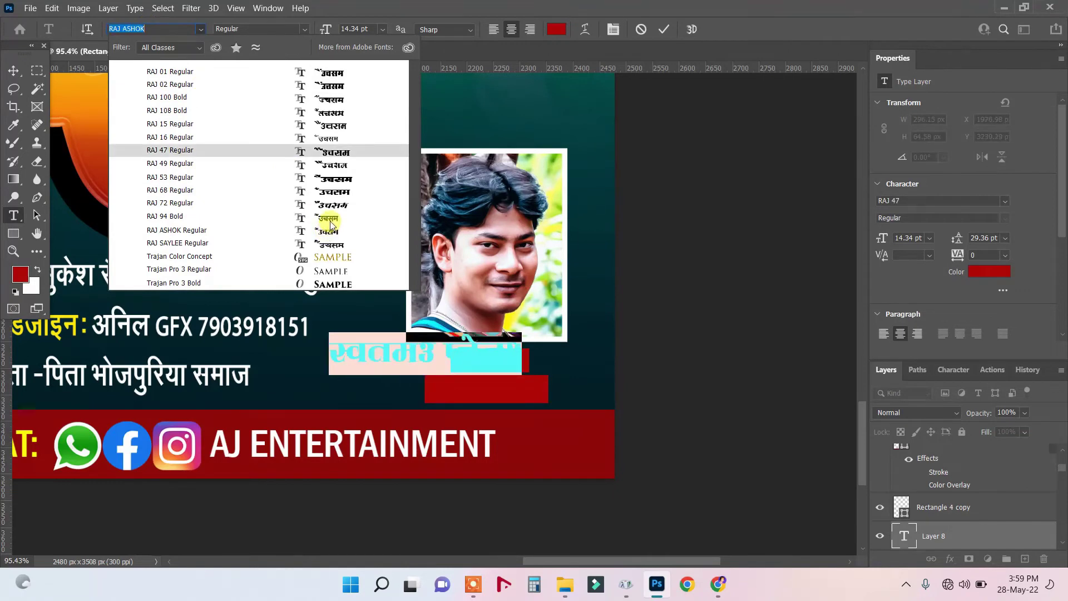
{"action": "left_click", "coordinate": [325, 139]}
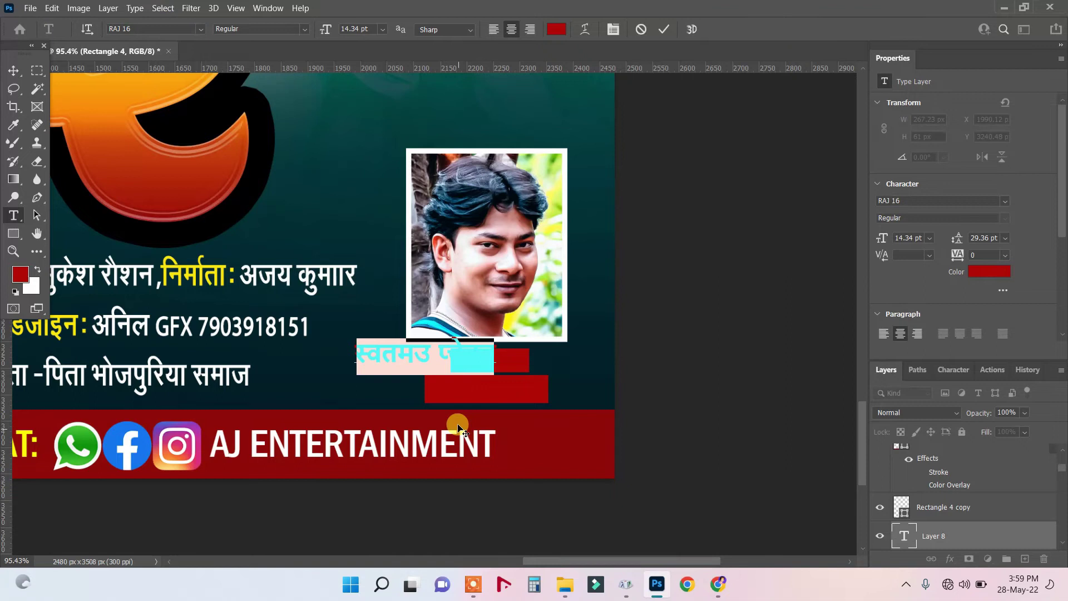
Enter the निर्माता label and make its text colour white.
{"action": "key", "text": "Right"}
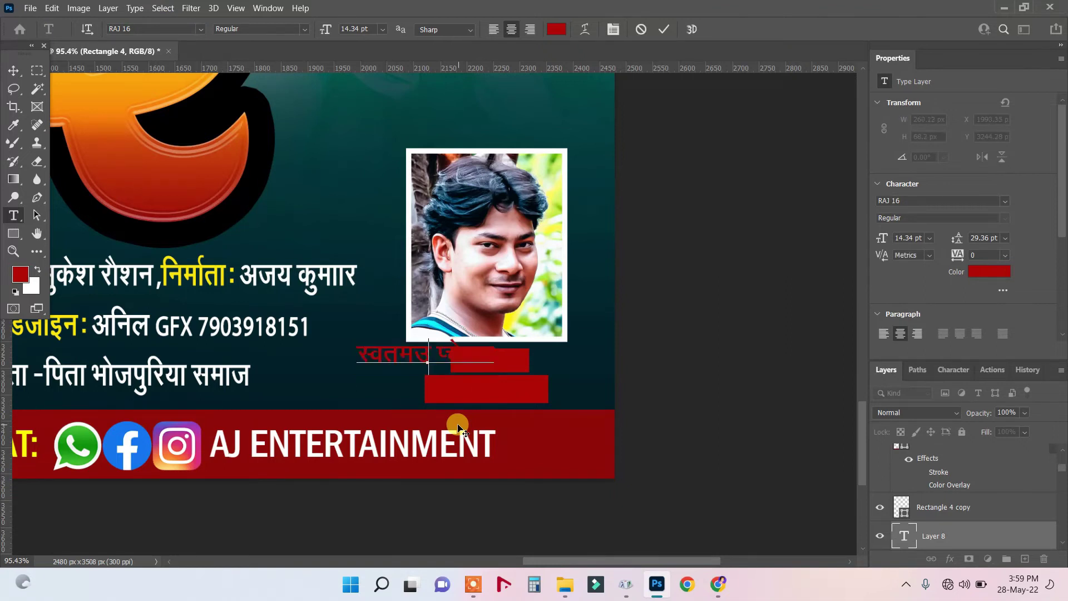
{"action": "key", "text": "ctrl+z"}
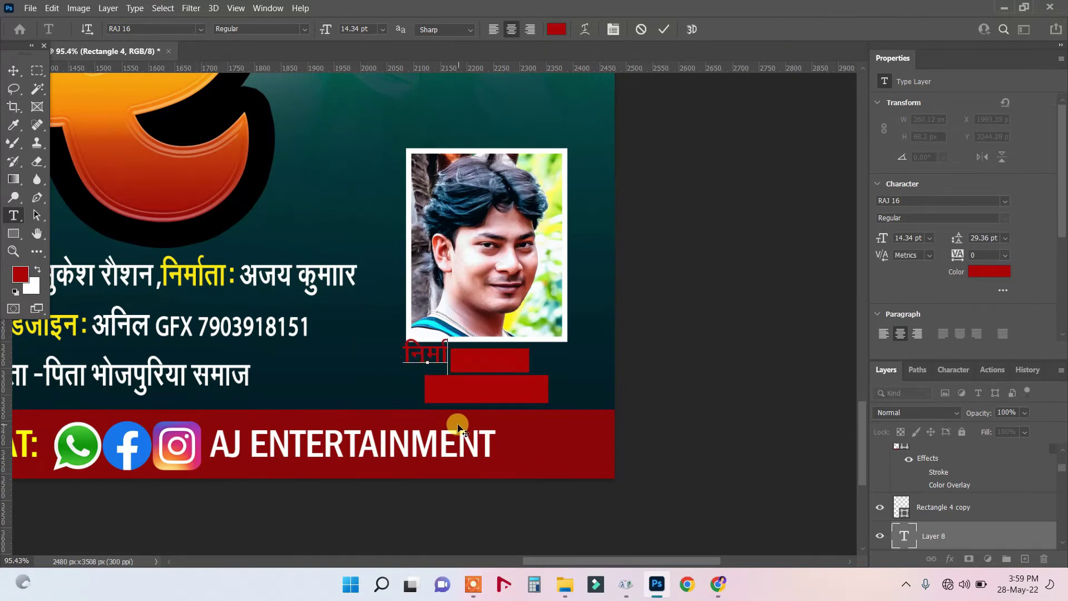
{"action": "type", "text": "त"}
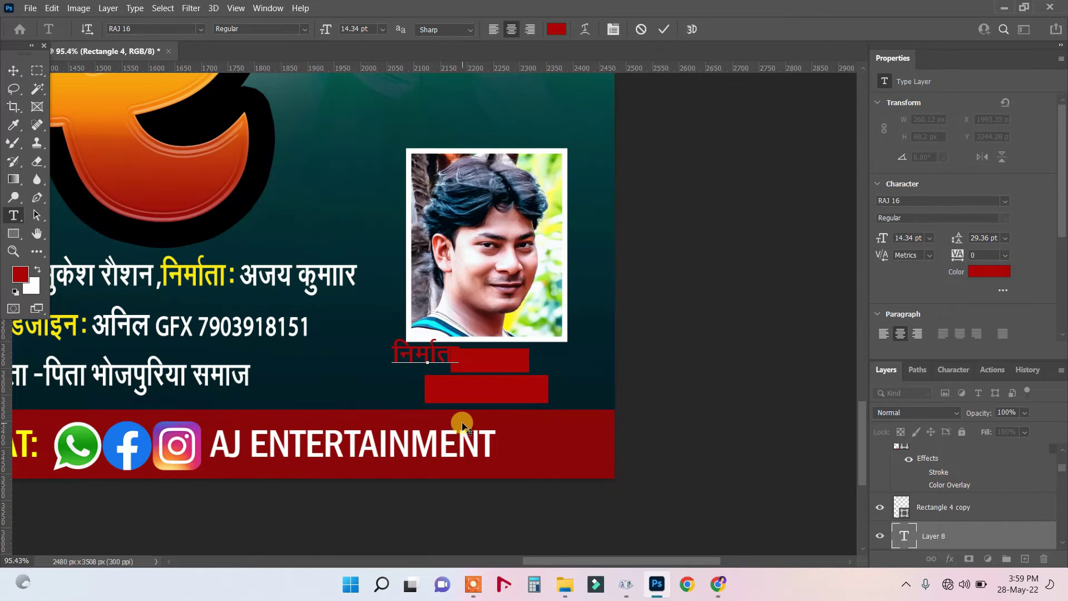
{"action": "key", "text": "ctrl+a"}
{"action": "left_click", "coordinate": [555, 29]}
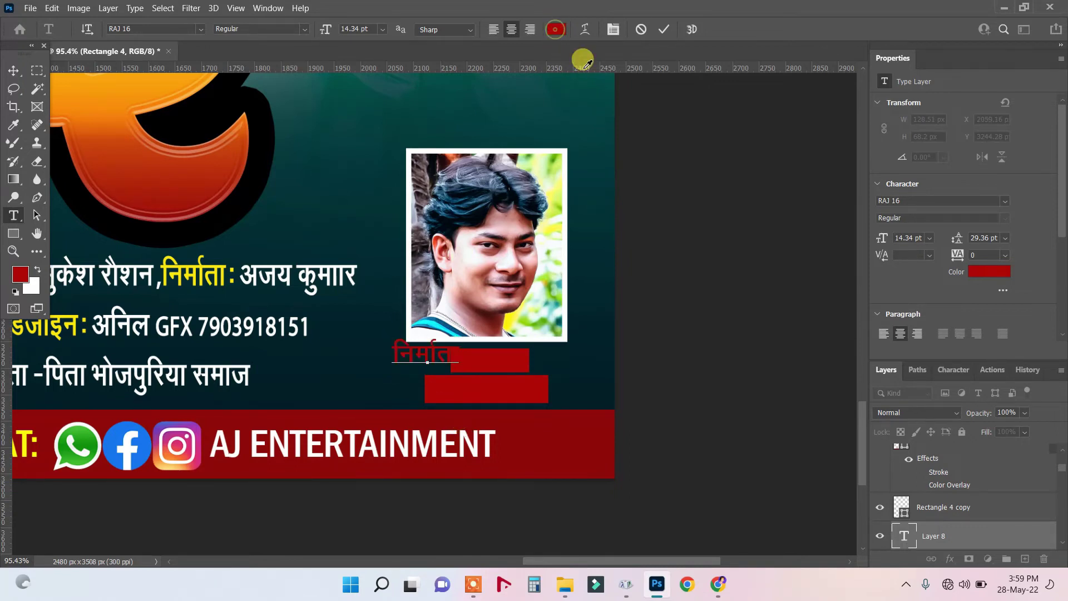
{"action": "left_click_drag", "start_coordinate": [766, 196], "coordinate": [693, 161]}
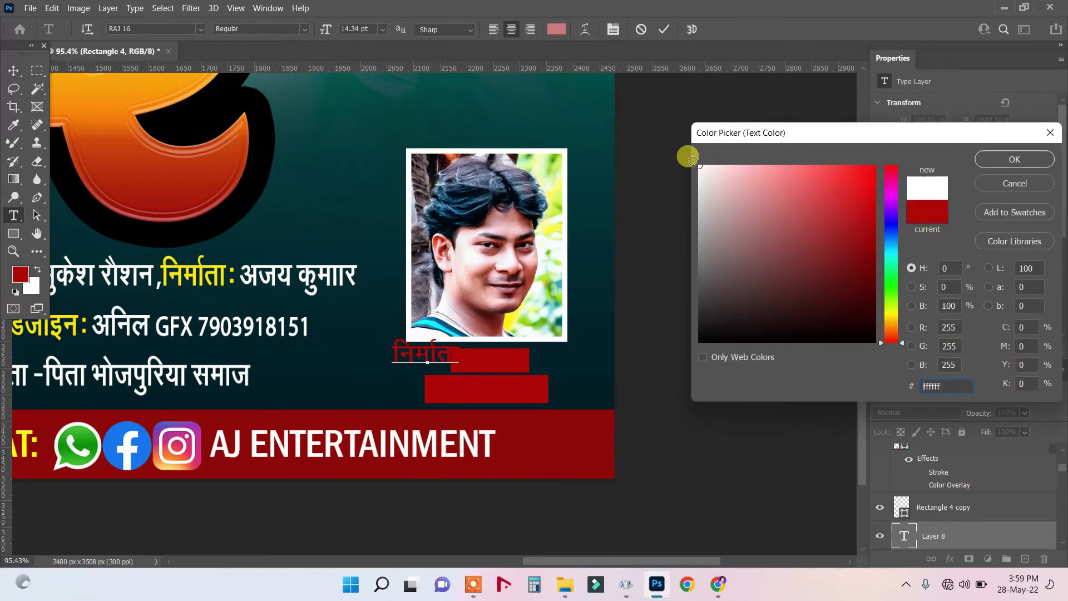
{"action": "left_click", "coordinate": [1015, 159]}
{"action": "left_click", "coordinate": [13, 71]}
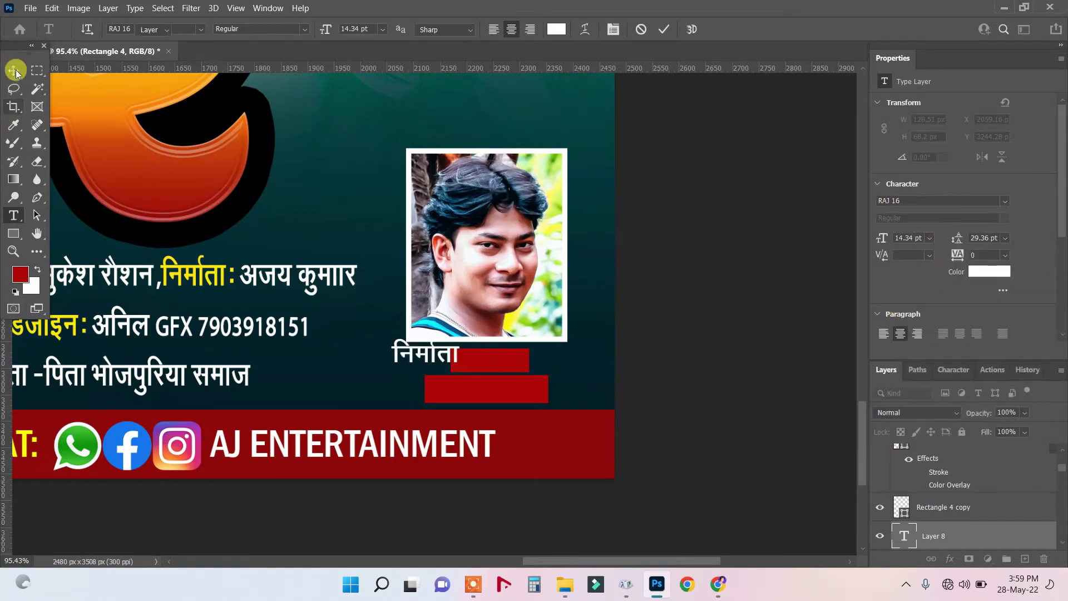
Move the label onto the upper red bar, set it to 12 pt, and Alt-drag a copy lower.
{"action": "left_click_drag", "start_coordinate": [403, 354], "coordinate": [472, 360]}
{"action": "left_click", "coordinate": [13, 216]}
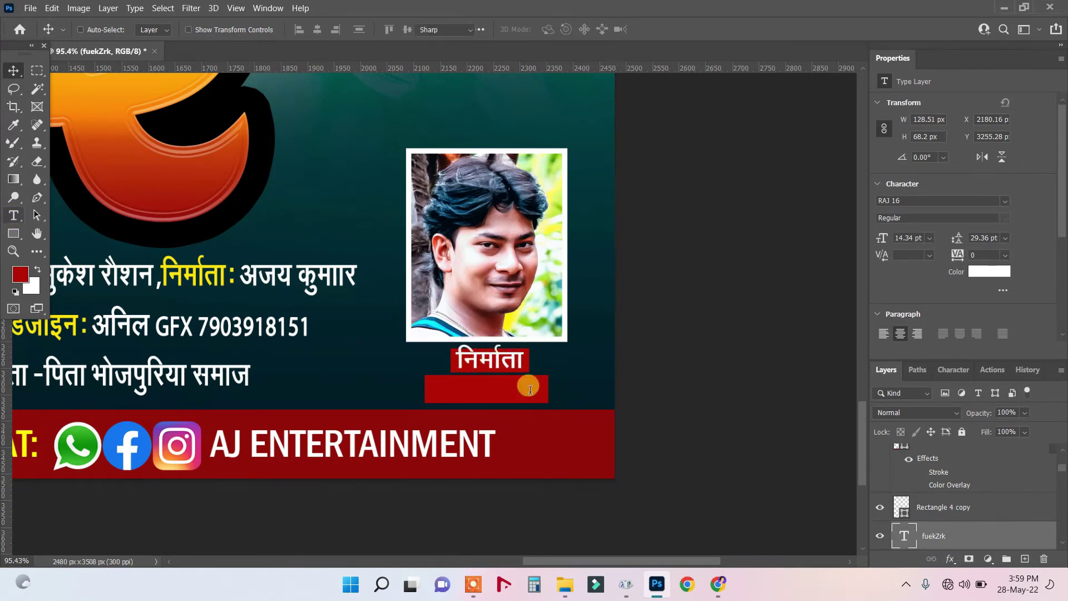
{"action": "left_click_drag", "start_coordinate": [454, 360], "coordinate": [560, 366]}
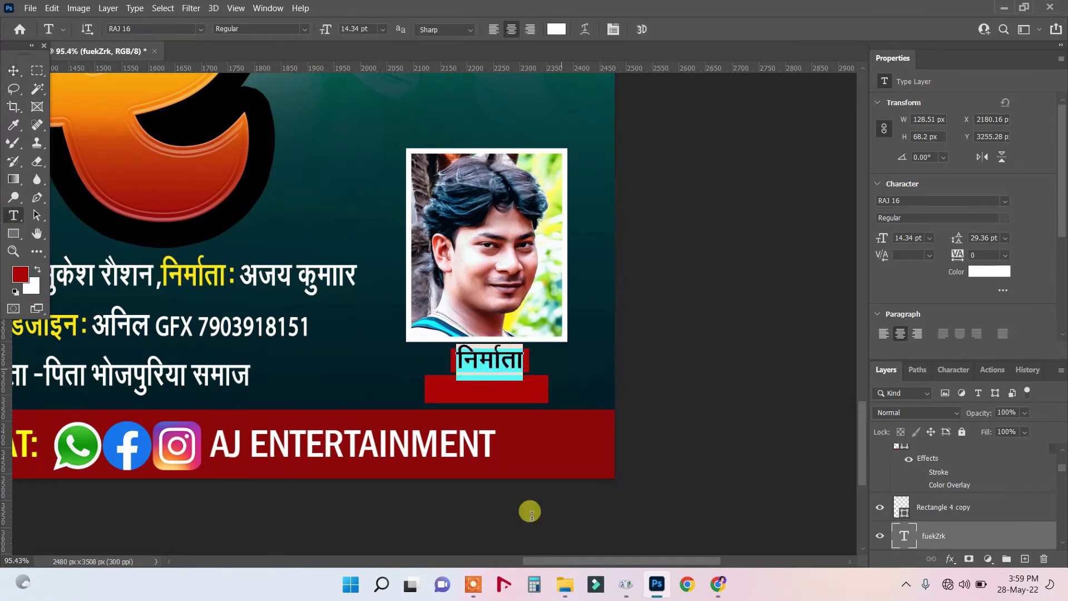
{"action": "left_click", "coordinate": [383, 29]}
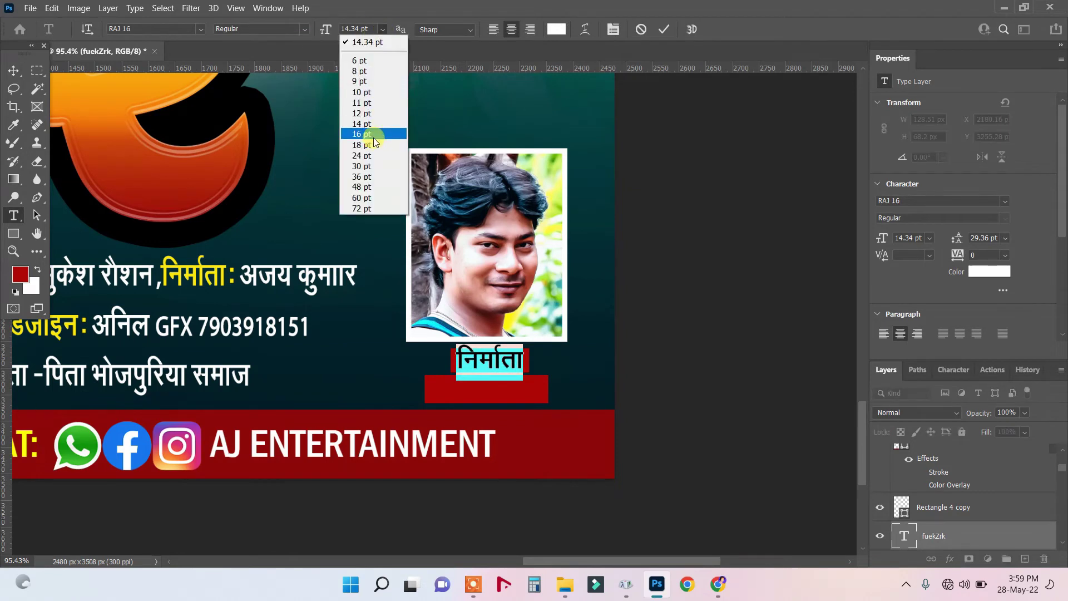
{"action": "left_click", "coordinate": [371, 113]}
{"action": "left_click", "coordinate": [13, 71]}
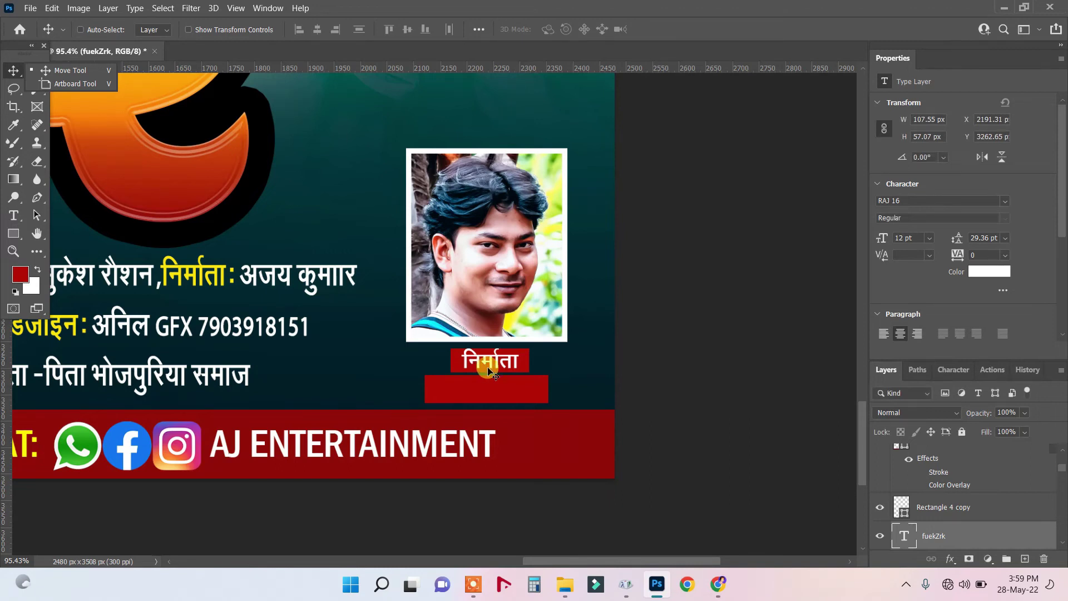
{"action": "left_click_drag", "start_coordinate": [490, 365], "coordinate": [472, 396]}
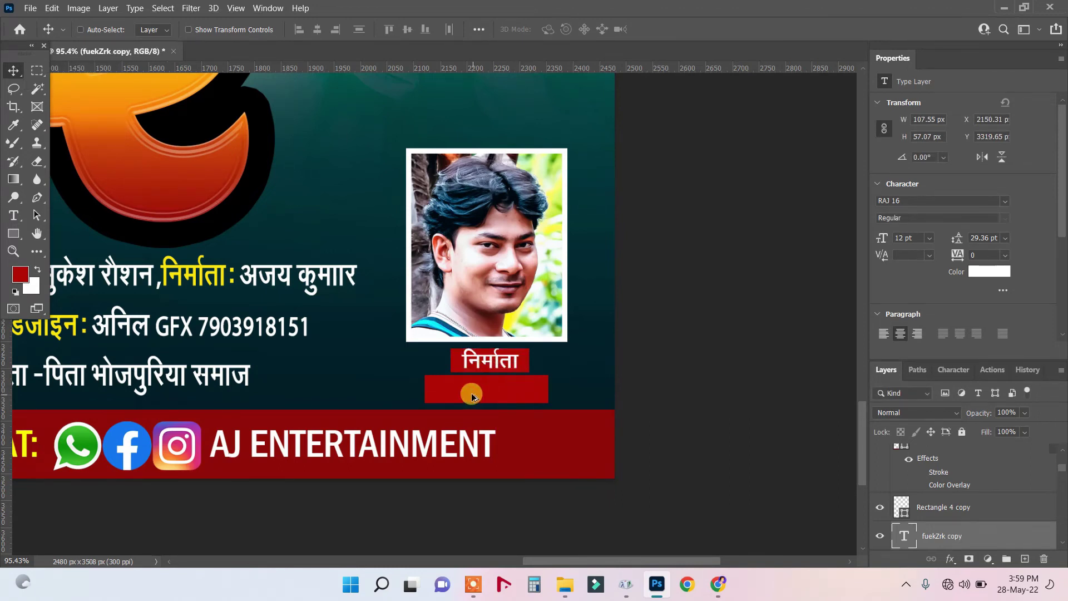
Close the Properties panel and move Rectangle 4 copy beneath the text layers.
{"action": "left_click", "coordinate": [1061, 59]}
{"action": "left_click", "coordinate": [992, 84]}
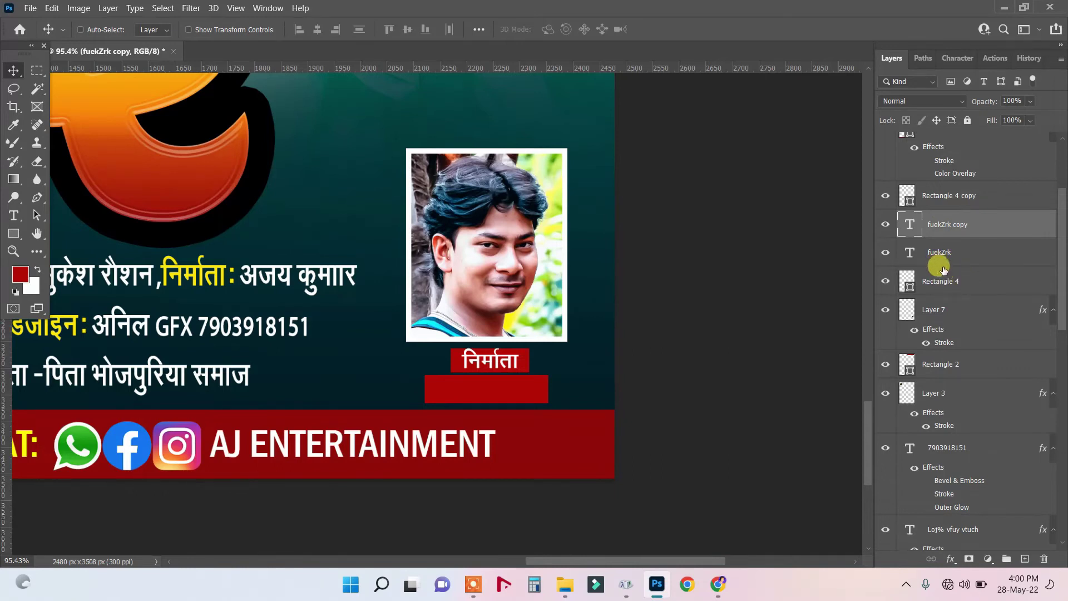
{"action": "left_click_drag", "start_coordinate": [932, 192], "coordinate": [940, 270]}
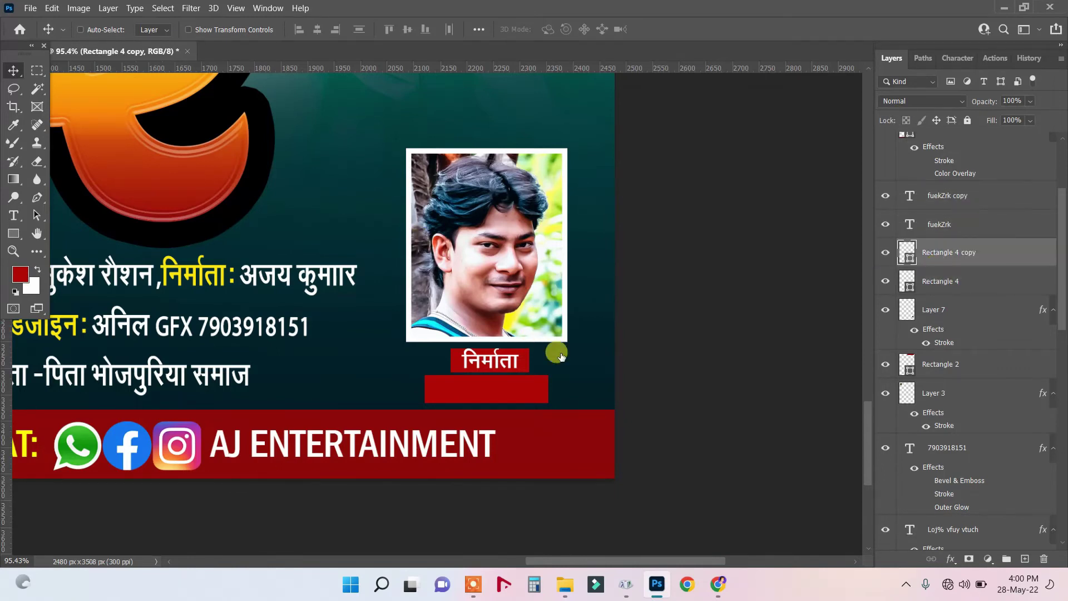
Replace the copied label with the producer's name and centre it in the lower bar.
{"action": "left_click", "coordinate": [14, 215]}
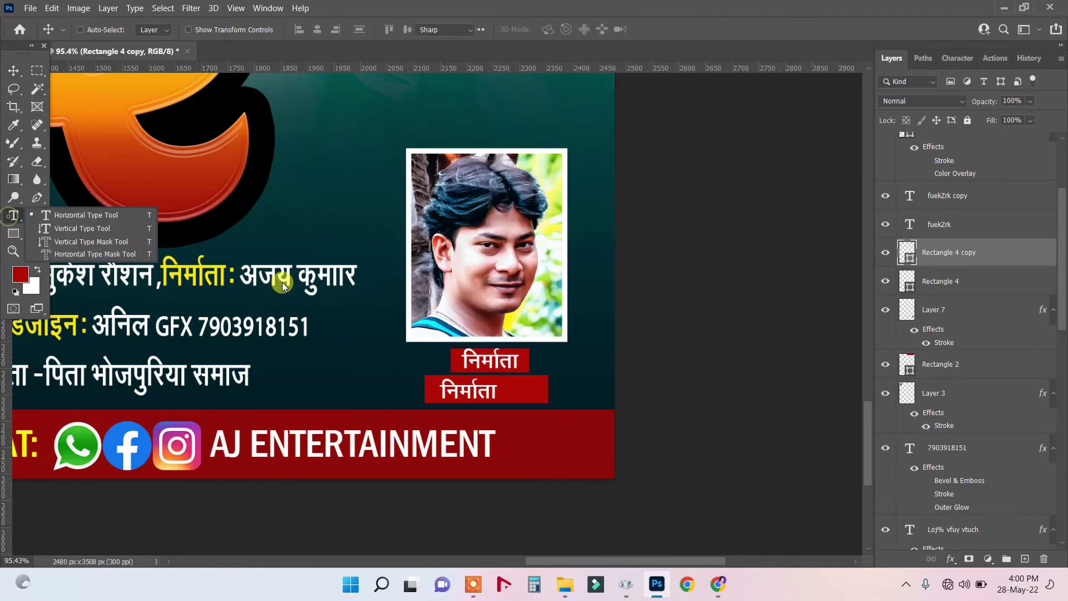
{"action": "left_click_drag", "start_coordinate": [443, 390], "coordinate": [531, 390]}
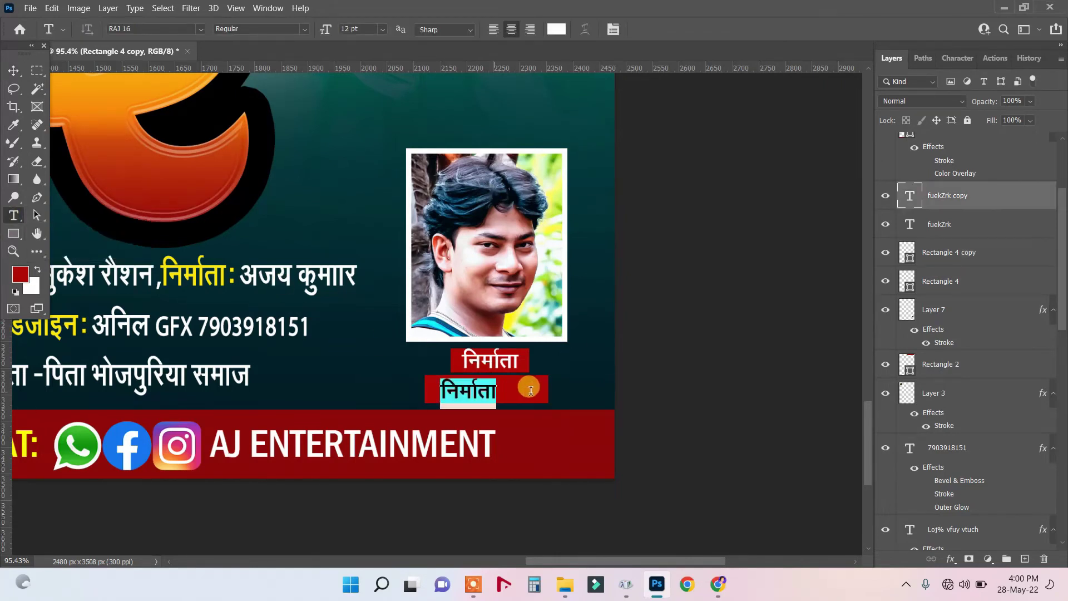
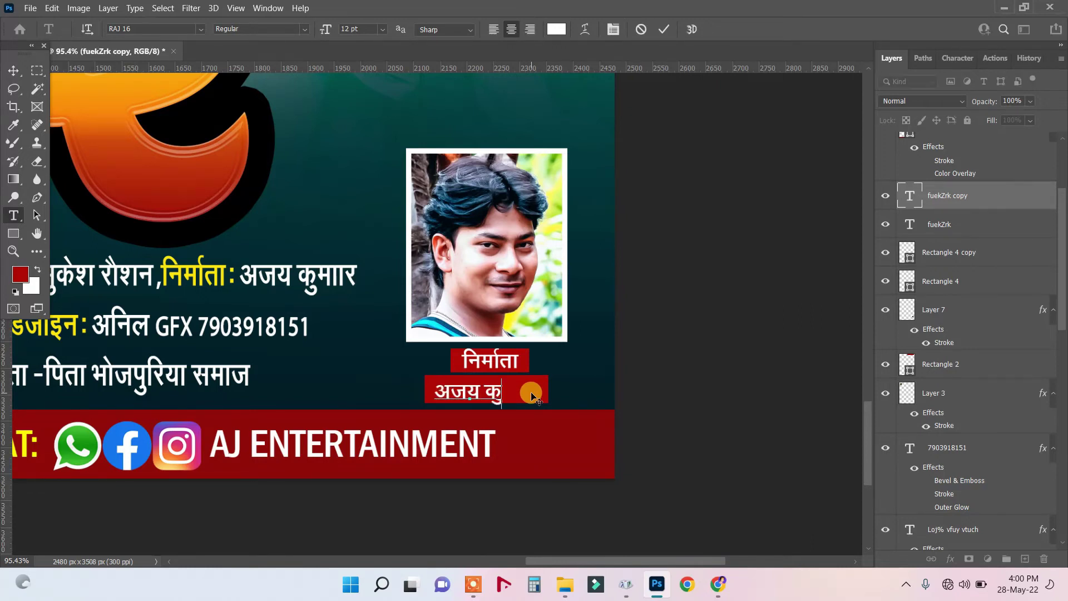
{"action": "key", "text": "ctrl+Return"}
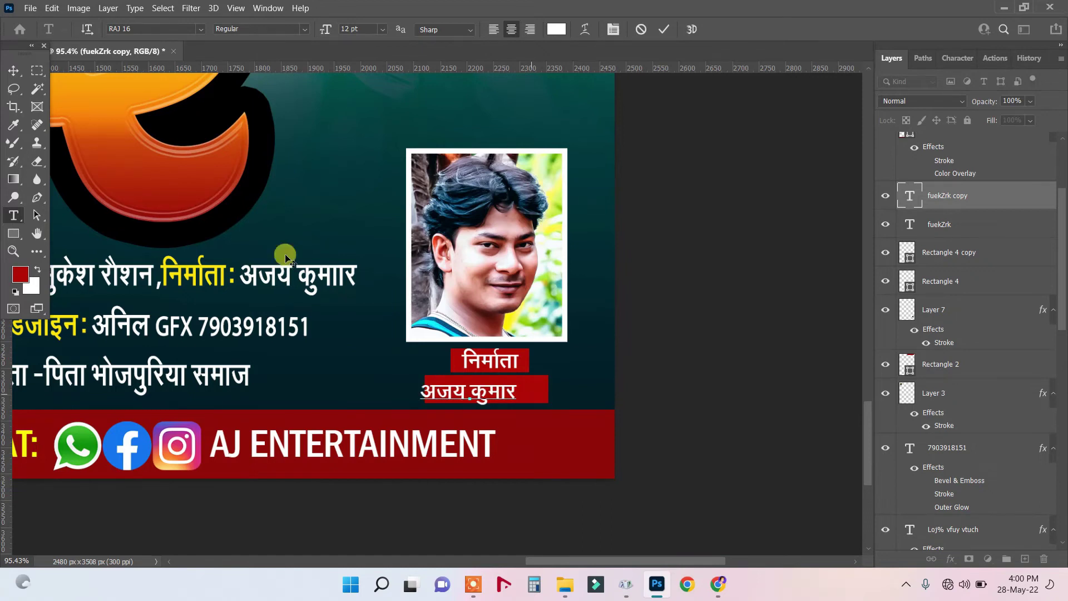
{"action": "left_click", "coordinate": [14, 71]}
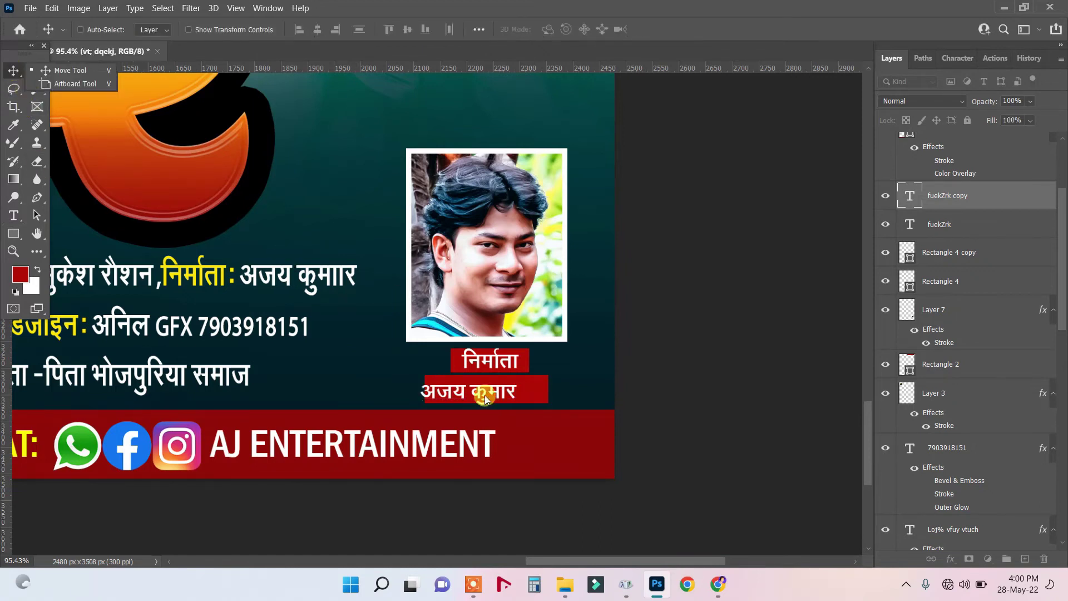
{"action": "left_click_drag", "start_coordinate": [487, 393], "coordinate": [500, 388]}
With the name selected, sample yellow ffea00 from the poster and swap it into the foreground.
{"action": "left_click", "coordinate": [17, 216]}
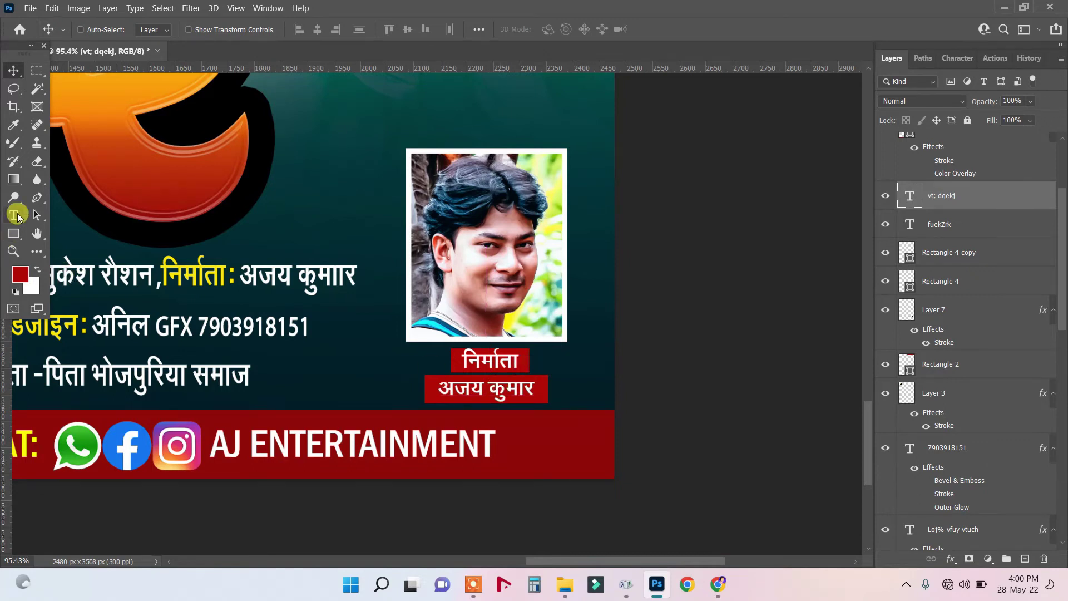
{"action": "left_click_drag", "start_coordinate": [433, 389], "coordinate": [577, 391]}
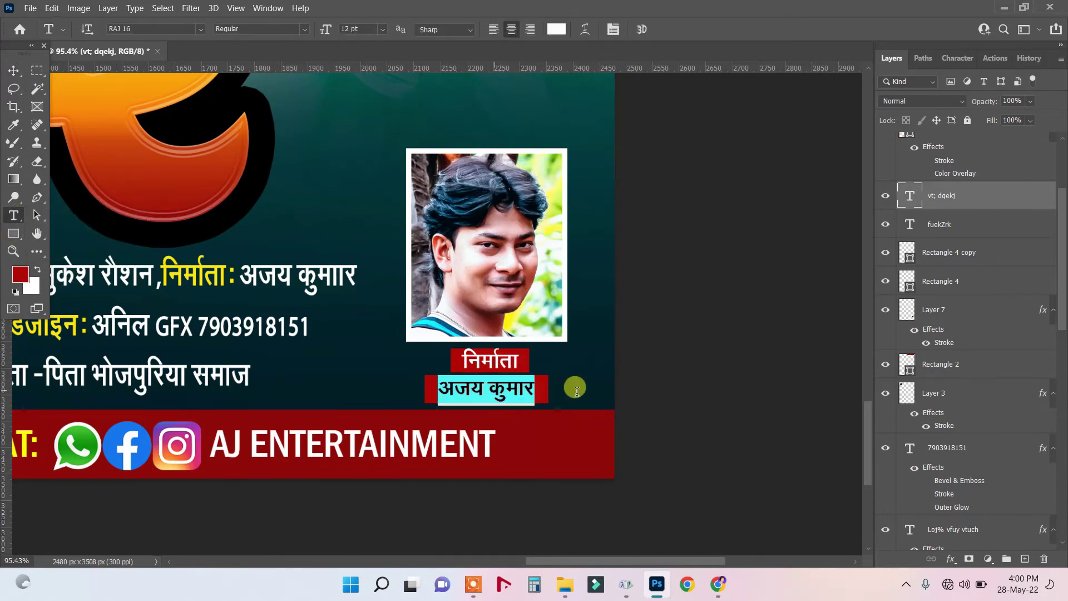
{"action": "left_click", "coordinate": [40, 272]}
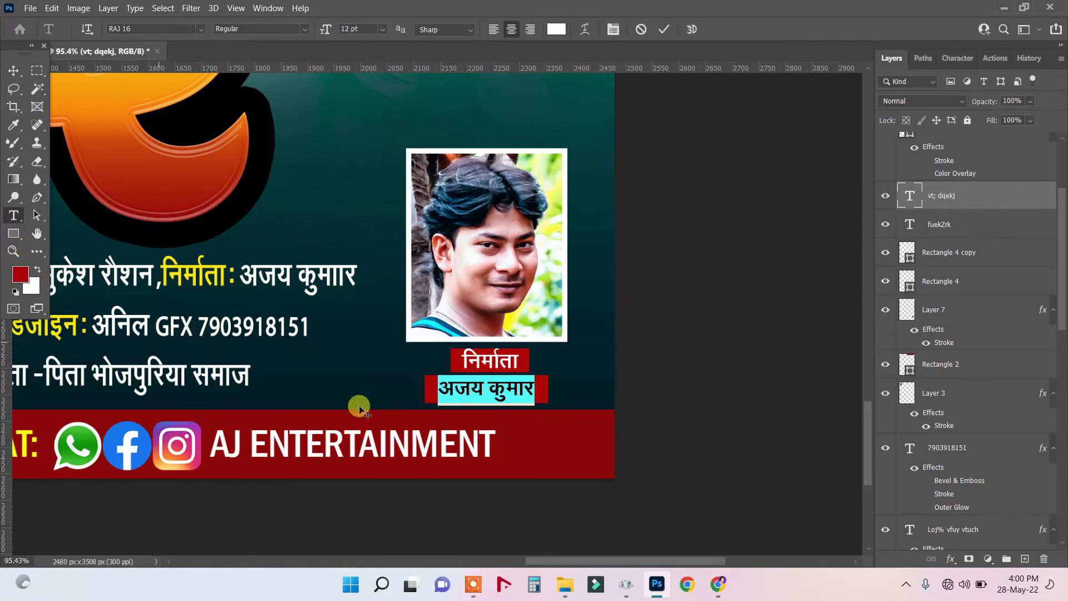
{"action": "left_click", "coordinate": [38, 286]}
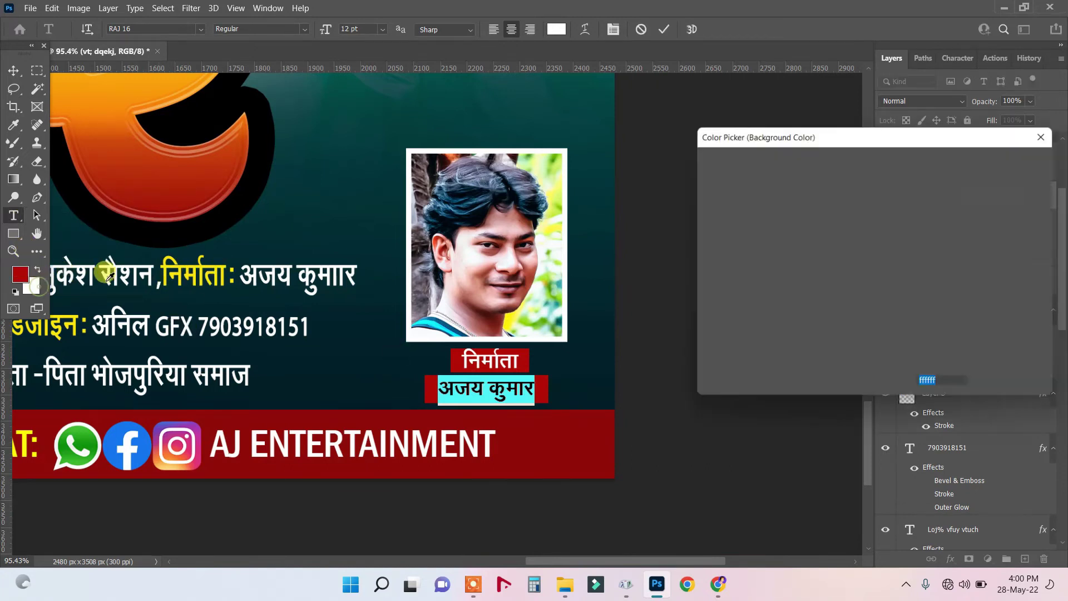
{"action": "left_click", "coordinate": [181, 270]}
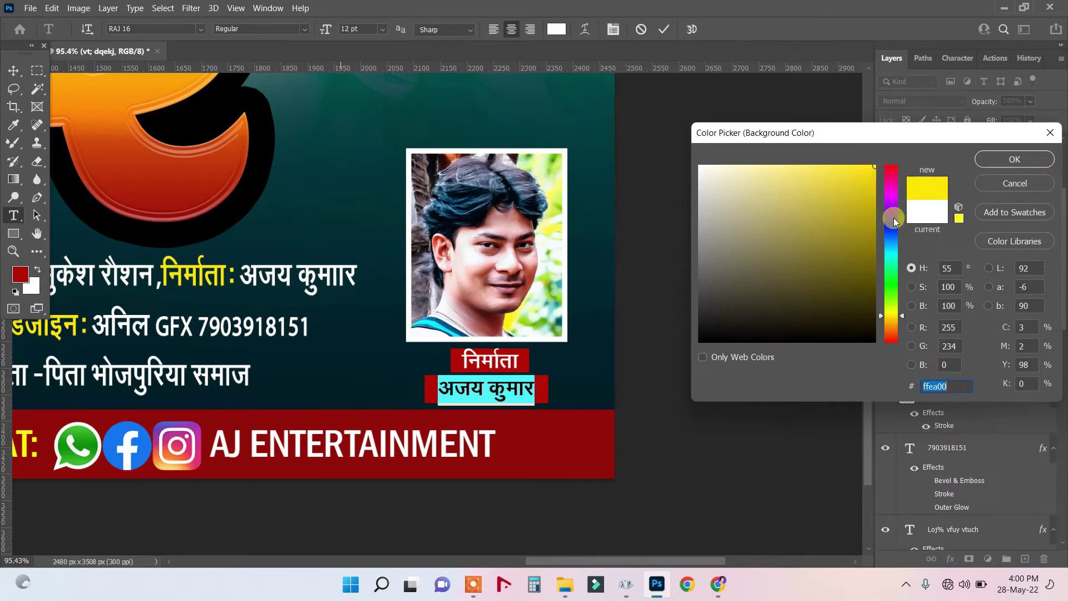
{"action": "left_click", "coordinate": [996, 160]}
{"action": "left_click", "coordinate": [38, 269]}
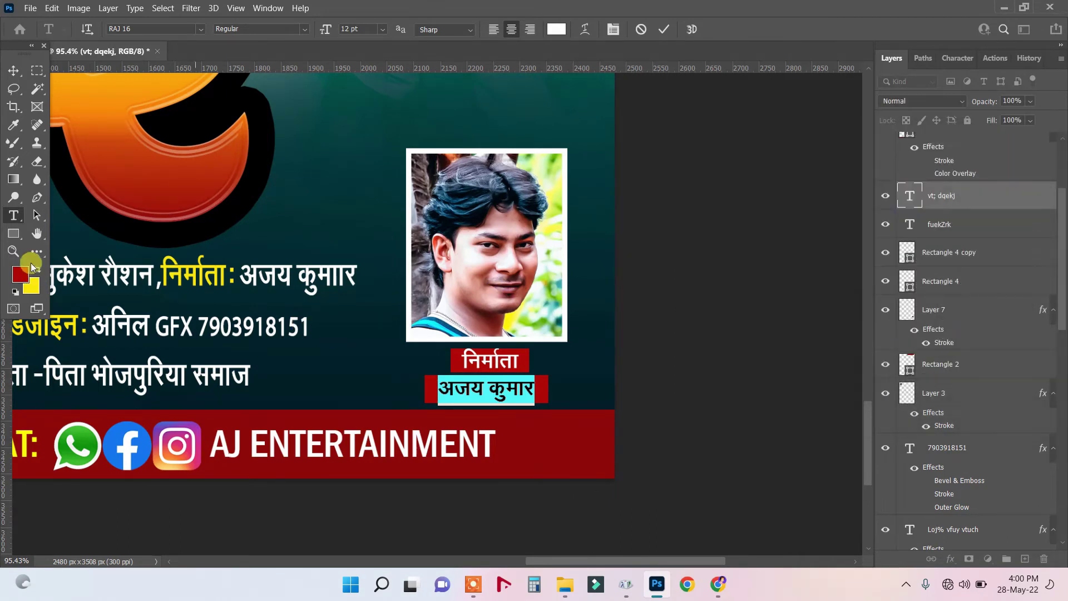
{"action": "key", "text": "ctrl+BackSpace"}
{"action": "left_click", "coordinate": [13, 70]}
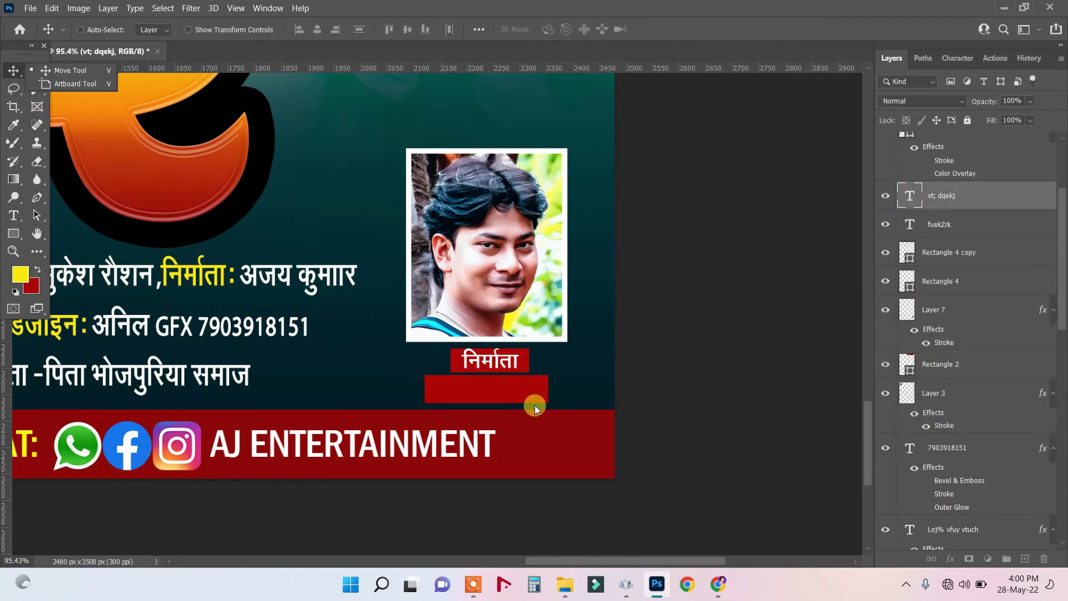
Scroll-zoom in and out repeatedly, ending with the entire poster visible in the window.
{"action": "scroll", "coordinate": [443, 388], "scroll_direction": "down", "scroll_amount": 1}
{"action": "scroll", "coordinate": [443, 388], "scroll_direction": "down", "scroll_amount": 15}
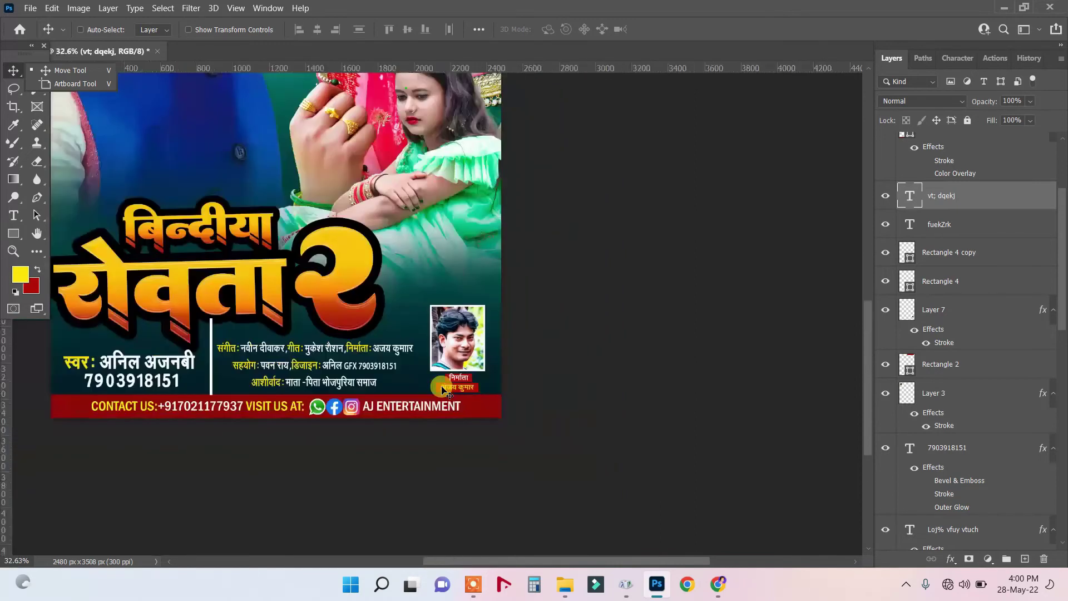
{"action": "scroll", "coordinate": [491, 417], "scroll_direction": "up", "scroll_amount": 3}
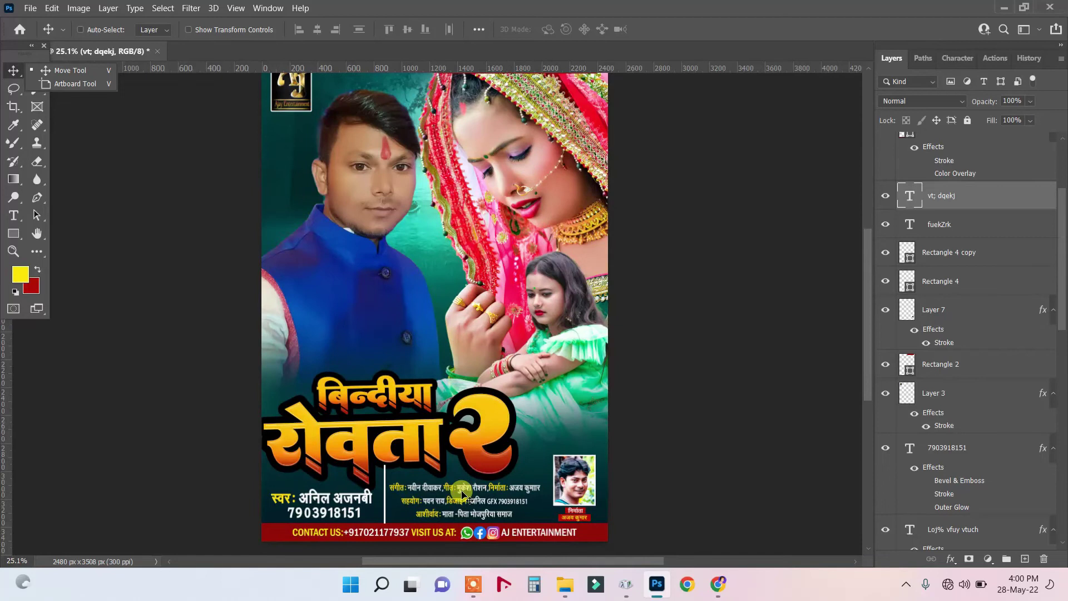
{"action": "scroll", "coordinate": [462, 492], "scroll_direction": "down", "scroll_amount": 3}
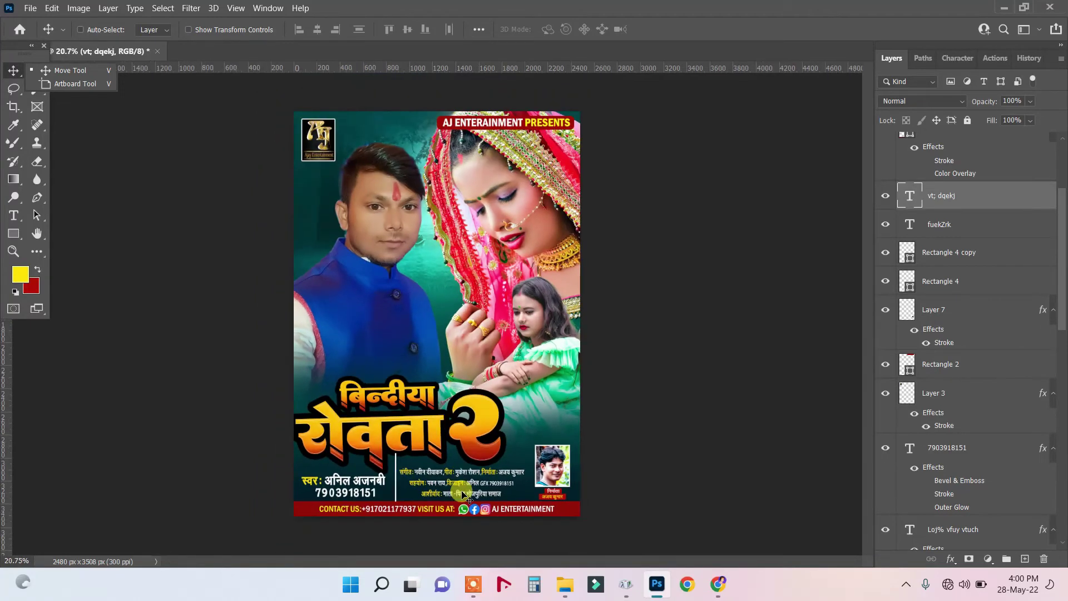
{"action": "scroll", "coordinate": [464, 494], "scroll_direction": "up", "scroll_amount": 1}
{"action": "scroll", "coordinate": [463, 494], "scroll_direction": "down", "scroll_amount": 1}
{"action": "scroll", "coordinate": [463, 494], "scroll_direction": "up", "scroll_amount": 1}
{"action": "scroll", "coordinate": [461, 253], "scroll_direction": "up", "scroll_amount": 2}
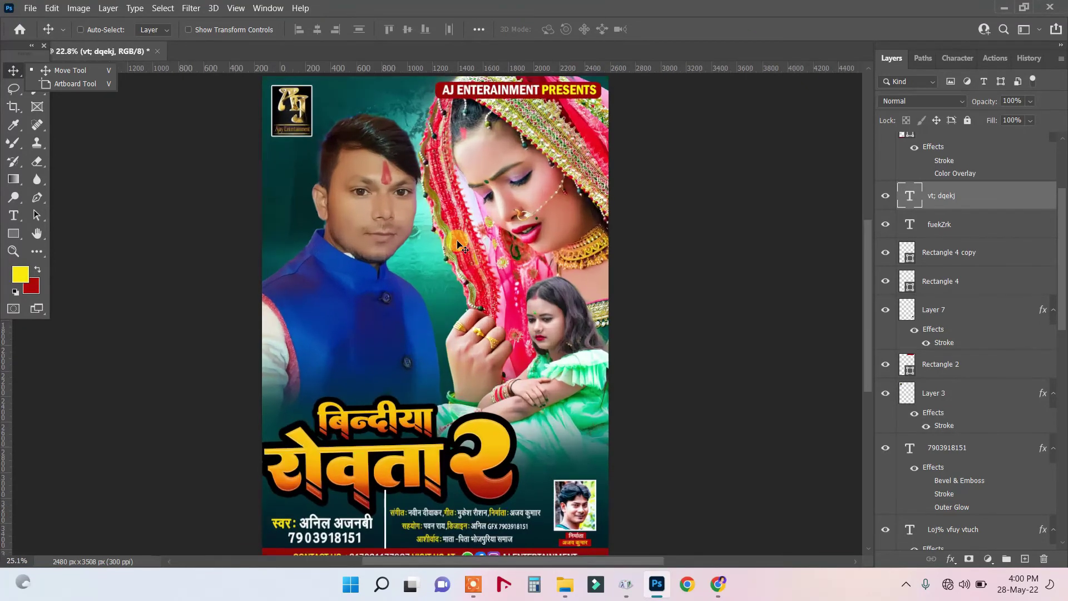
{"action": "scroll", "coordinate": [458, 245], "scroll_direction": "down", "scroll_amount": 1}
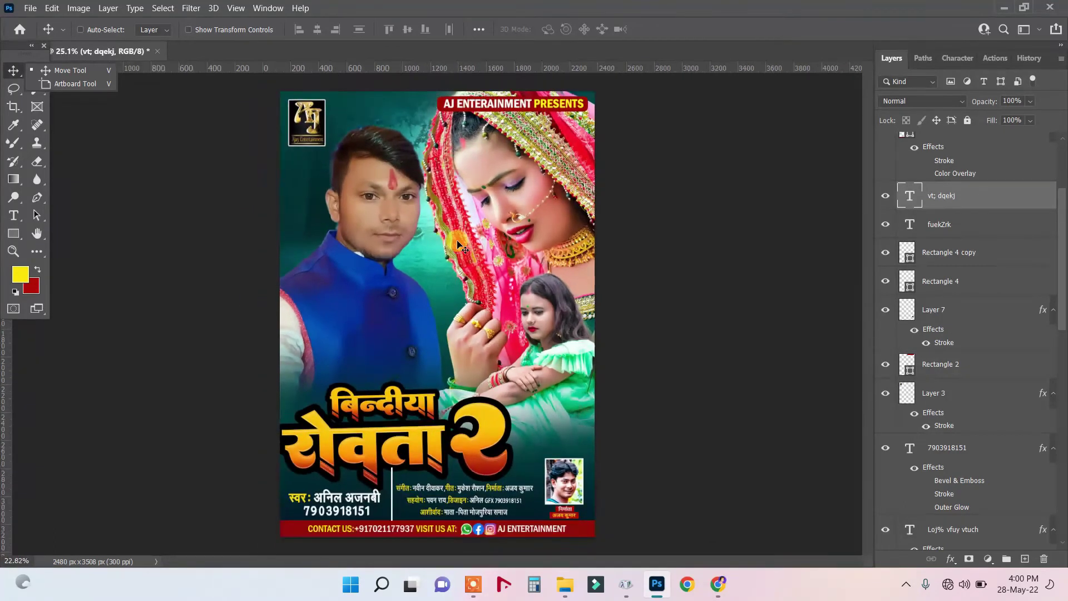
{"action": "scroll", "coordinate": [458, 245], "scroll_direction": "down", "scroll_amount": 1}
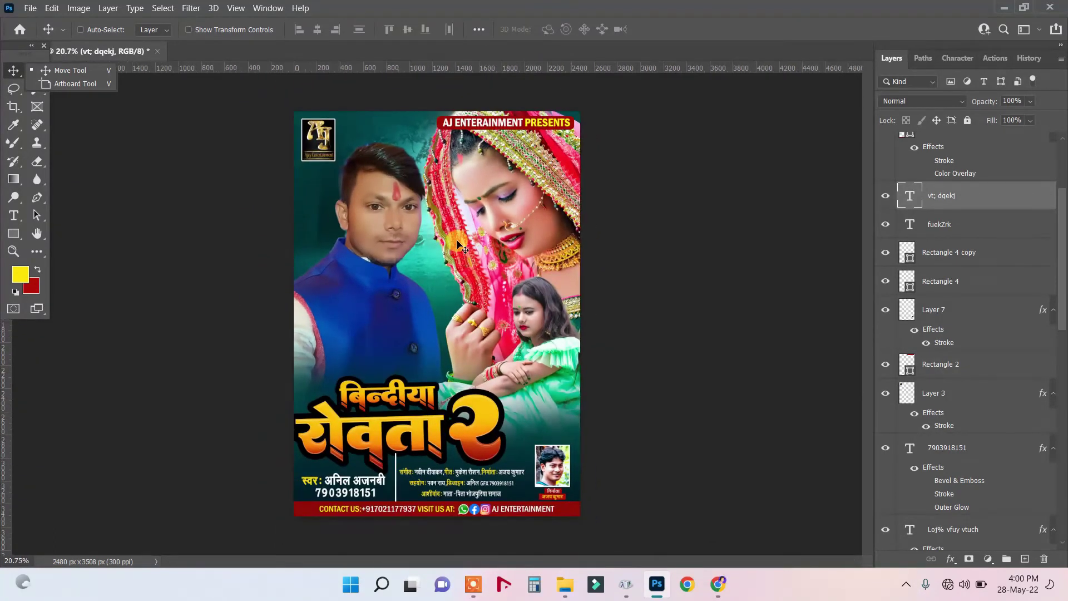
{"action": "scroll", "coordinate": [651, 214], "scroll_direction": "up", "scroll_amount": 1}
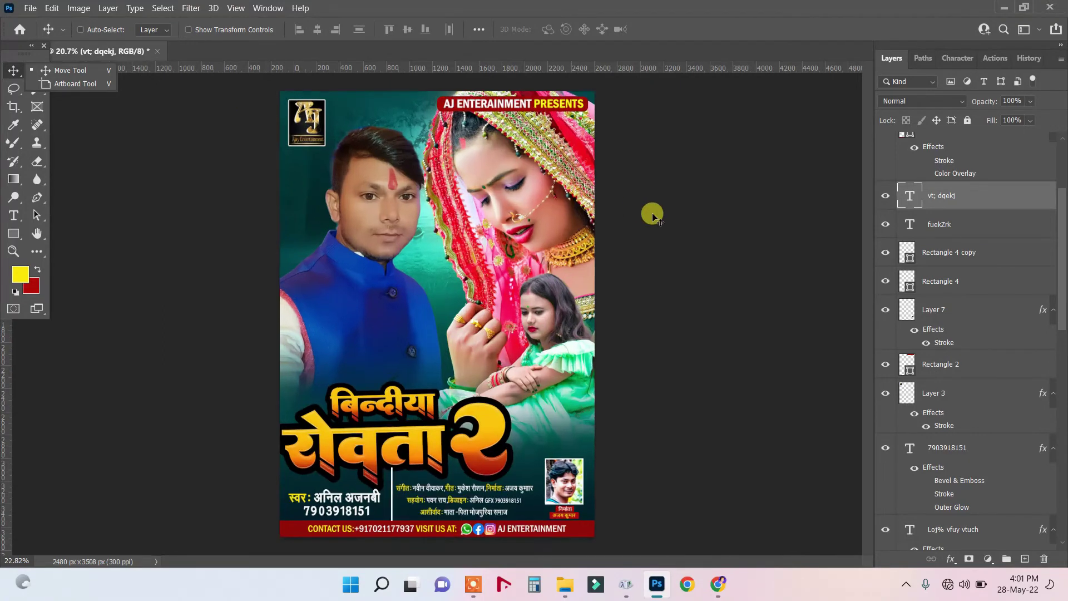
In the Ctrl+O dialog, select the MILE-AJA-SANAM JPG in DHANNJAY TIGER and bring up Open with.
{"action": "left_click", "coordinate": [30, 7]}
{"action": "left_click", "coordinate": [746, 532]}
{"action": "key", "text": "ctrl+o"}
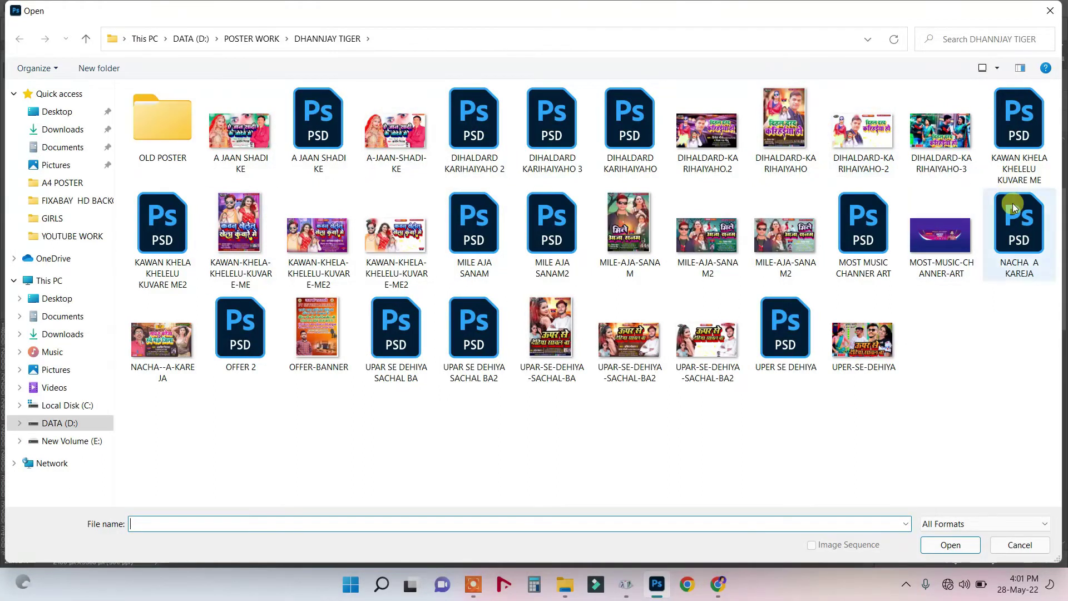
{"action": "left_click", "coordinate": [646, 221]}
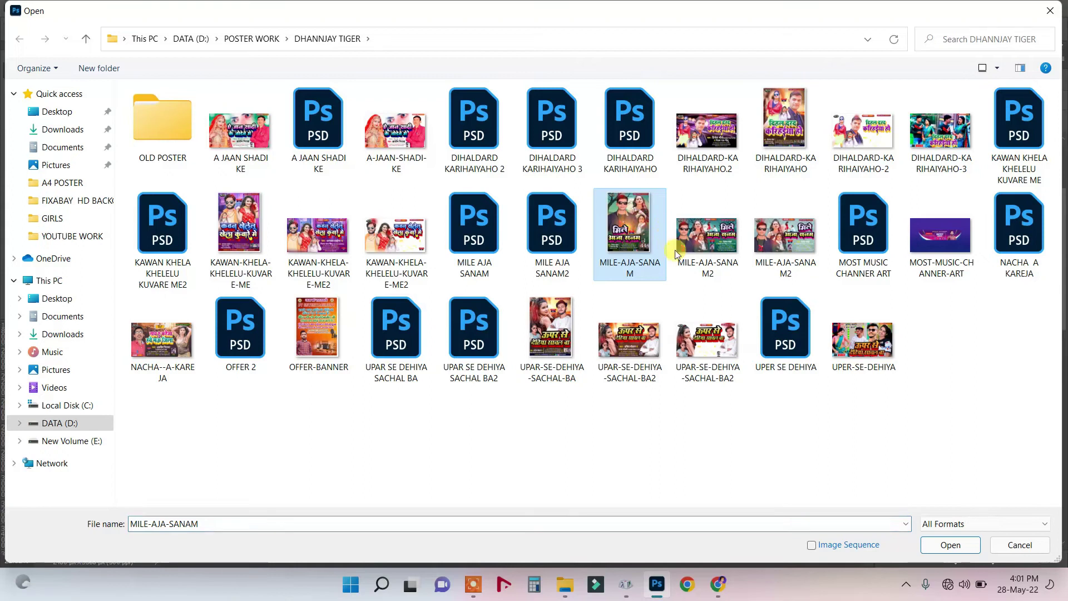
{"action": "right_click", "coordinate": [640, 234]}
{"action": "left_click", "coordinate": [673, 159]}
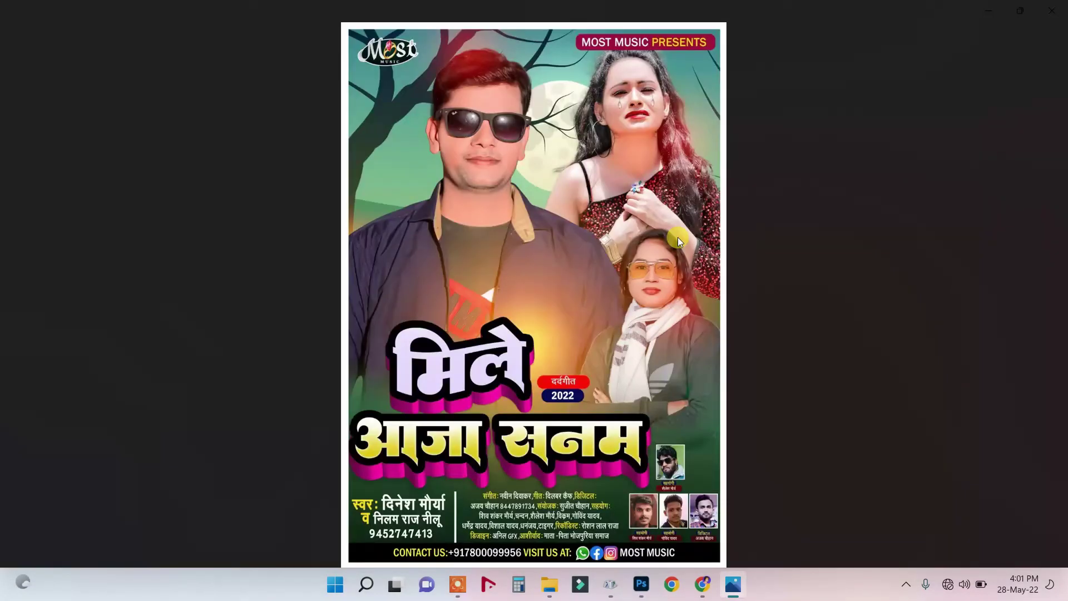
{"action": "left_click", "coordinate": [1052, 10]}
{"action": "double_click", "coordinate": [470, 228]}
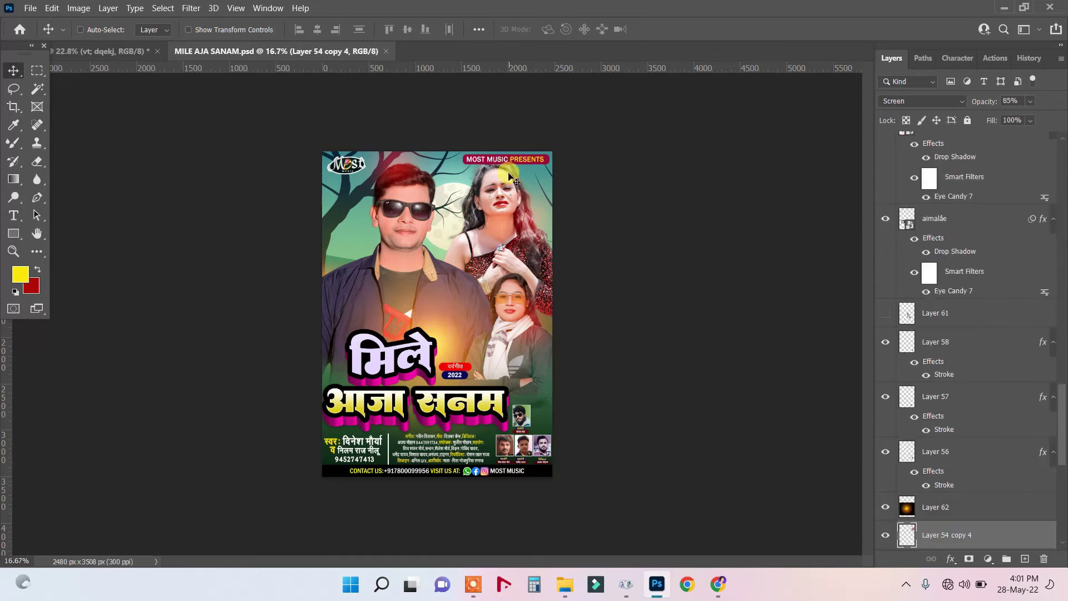
Select the teardrop layer Layer 6 copy 3 in the MILE AJA SANAM file.
{"action": "scroll", "coordinate": [512, 178], "scroll_direction": "up", "scroll_amount": 3}
{"action": "scroll", "coordinate": [540, 122], "scroll_direction": "up", "scroll_amount": 5}
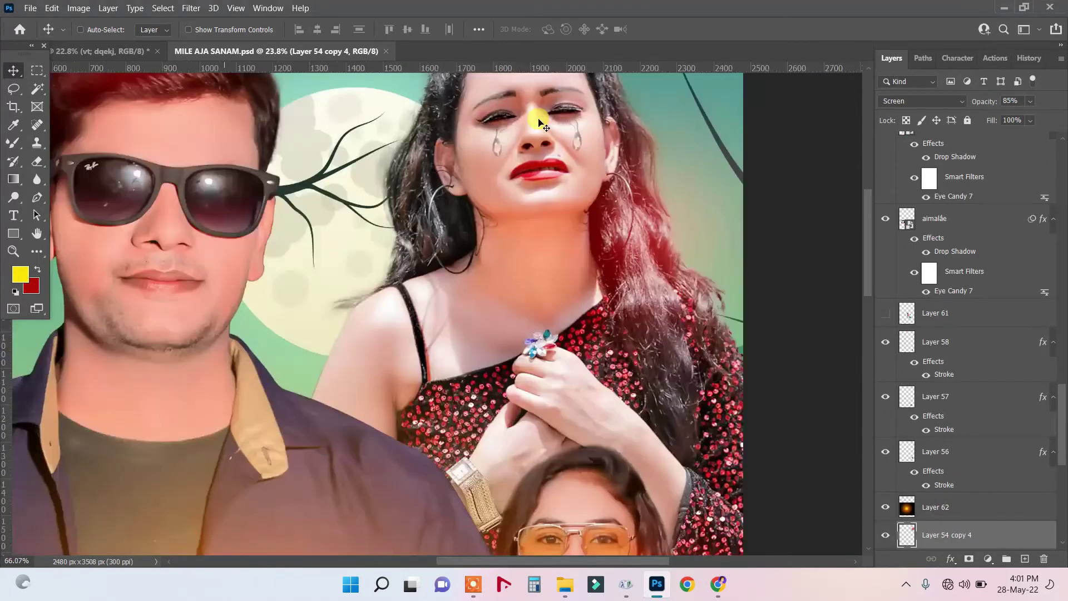
{"action": "right_click", "coordinate": [421, 202]}
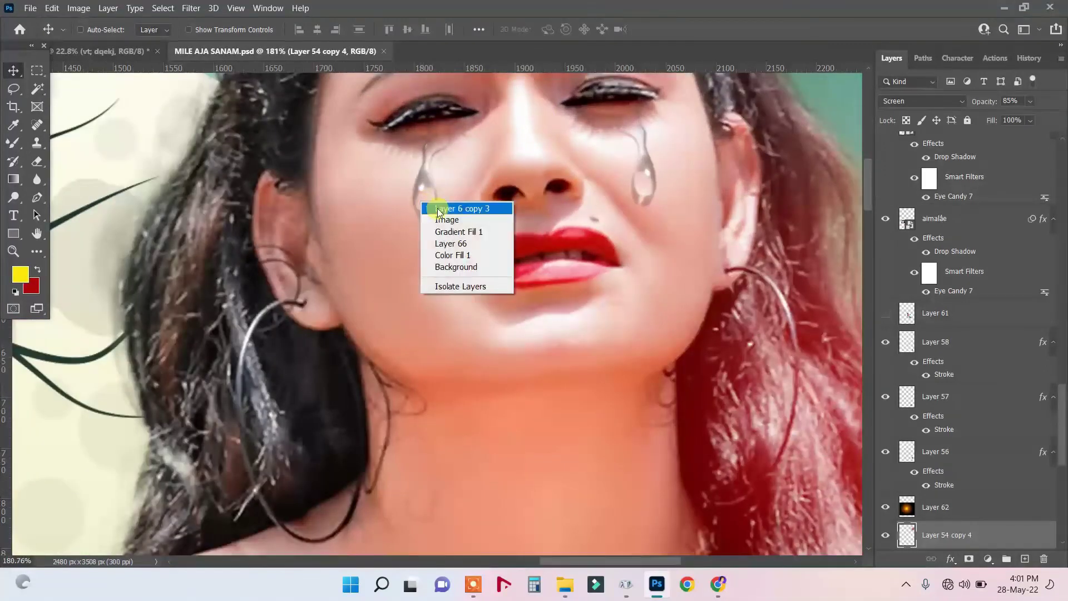
{"action": "left_click", "coordinate": [430, 207]}
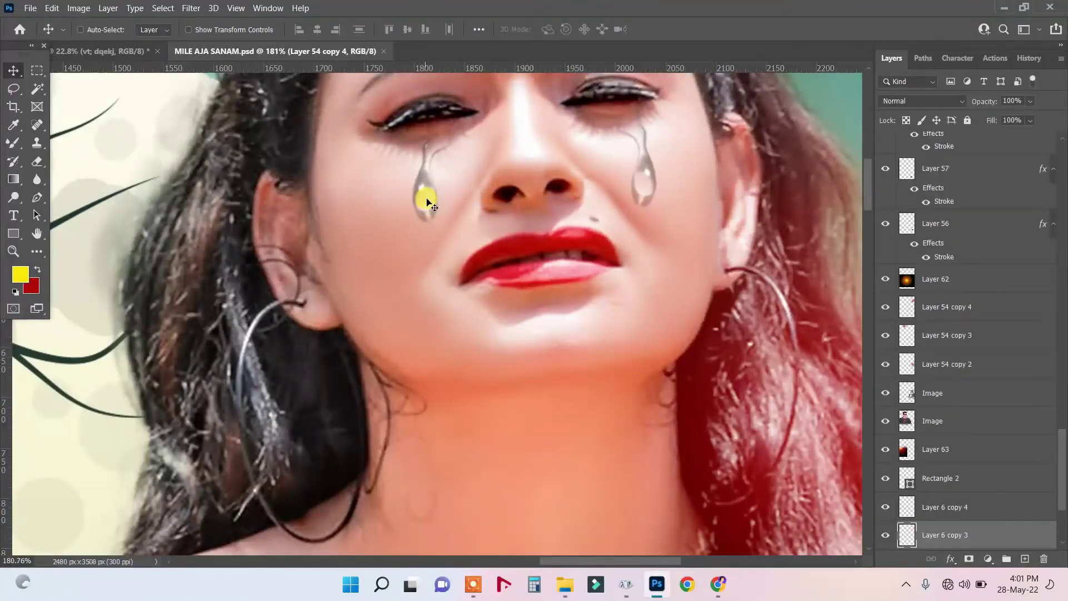
{"action": "key", "text": "Down"}
In the बिन्दीया रोवता poster, enlarge the teardrop to about 221% and place it under the bride's eye.
{"action": "left_click", "coordinate": [118, 52]}
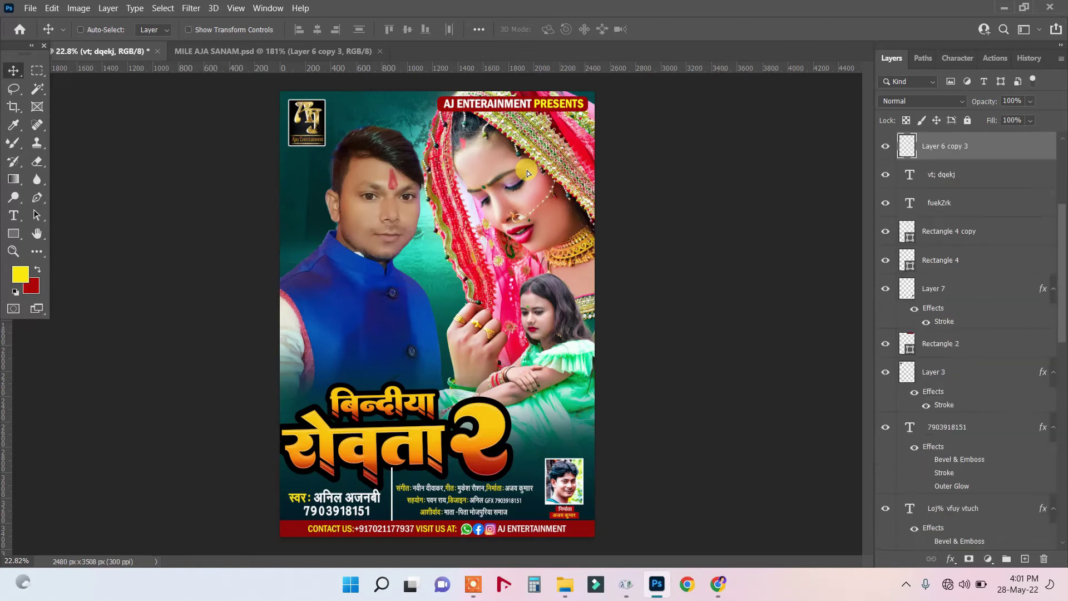
{"action": "scroll", "coordinate": [533, 173], "scroll_direction": "up", "scroll_amount": 2}
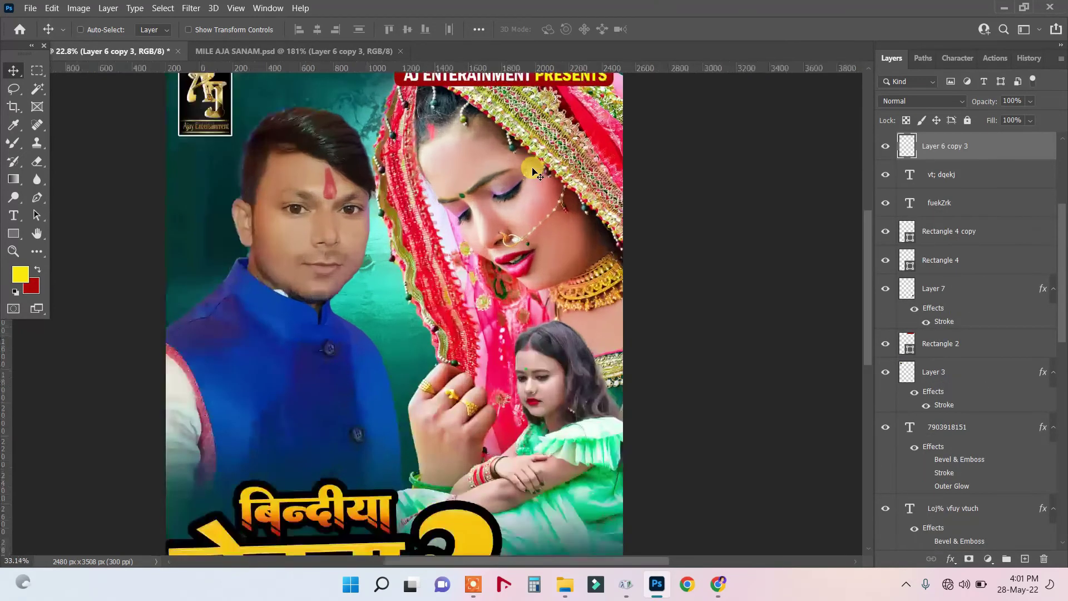
{"action": "key", "text": "ctrl+t"}
{"action": "mouse_move", "coordinate": [529, 174]}
{"action": "left_mouse_down"}
{"action": "mouse_move", "coordinate": [538, 189]}
{"action": "mouse_move", "coordinate": [590, 192]}
{"action": "mouse_move", "coordinate": [533, 184]}
{"action": "left_mouse_up"}
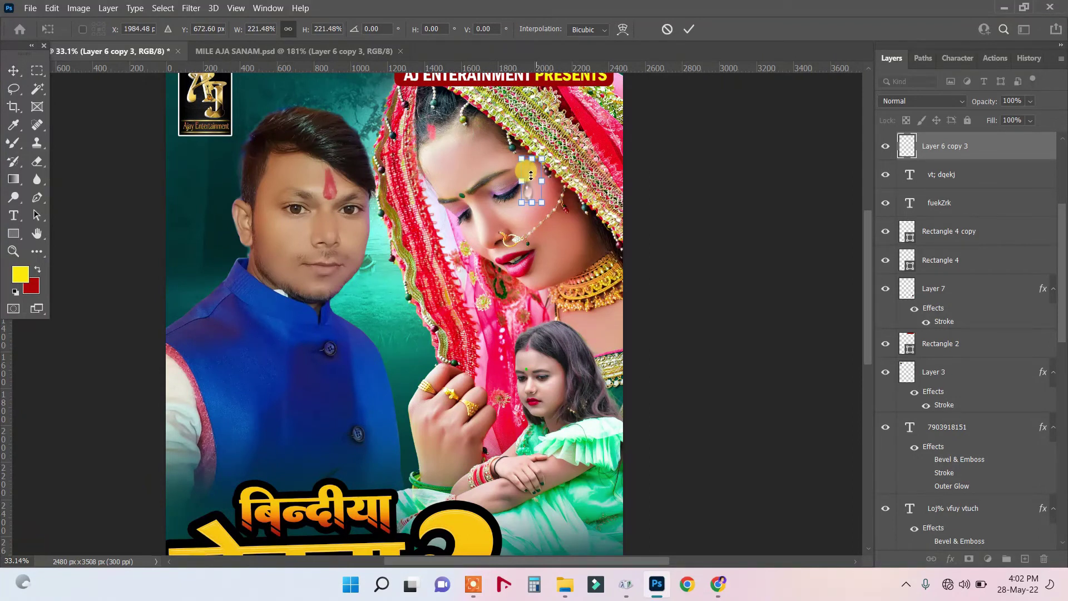
{"action": "key", "text": "Return"}
{"action": "left_click_drag", "start_coordinate": [532, 178], "coordinate": [510, 223]}
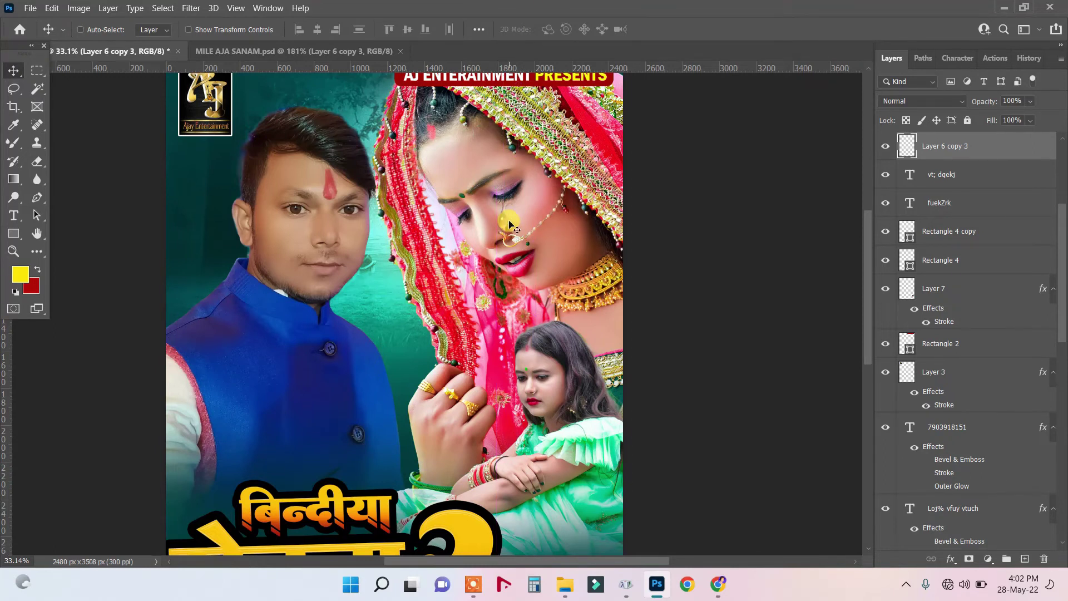
{"action": "key", "text": "ctrl"}
Flip the teardrop horizontally and shrink it slightly.
{"action": "key", "text": "ctrl+t"}
{"action": "right_click", "coordinate": [509, 218]}
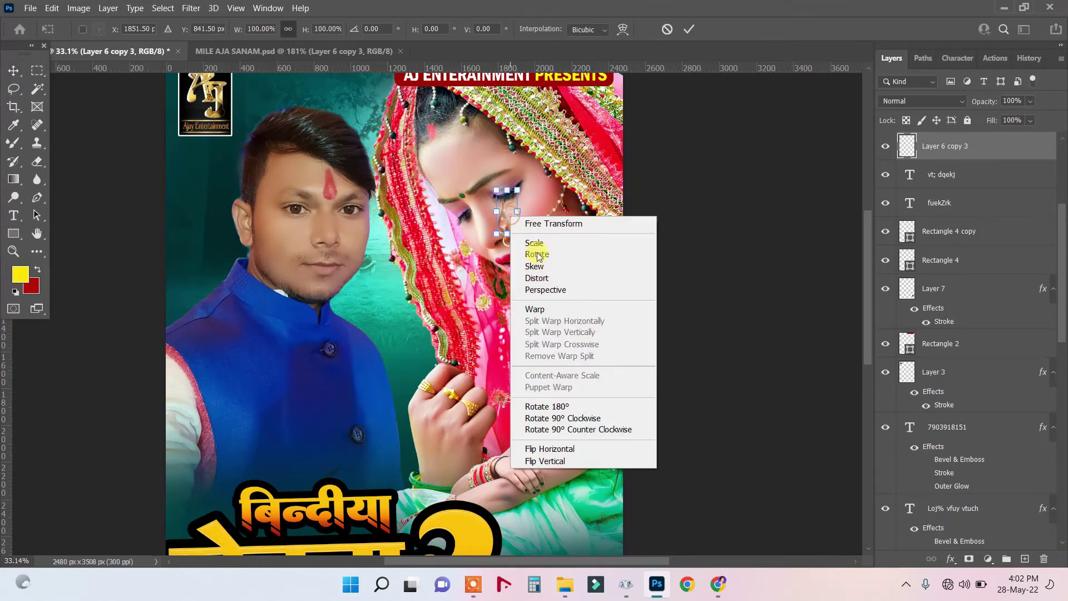
{"action": "left_click", "coordinate": [565, 448]}
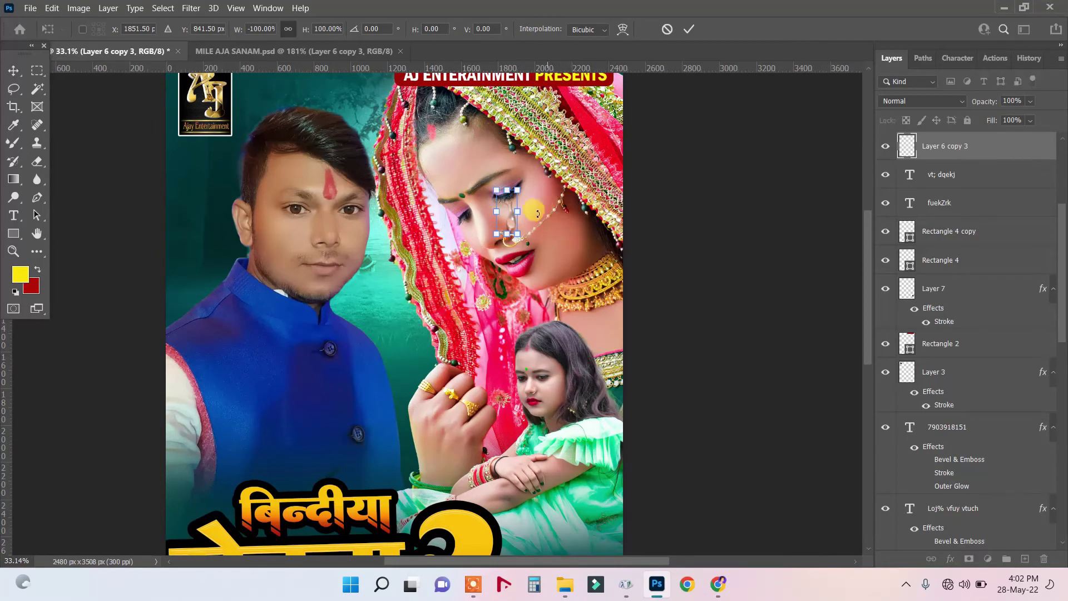
{"action": "left_click_drag", "start_coordinate": [518, 234], "coordinate": [521, 229]}
{"action": "key", "text": "Return"}
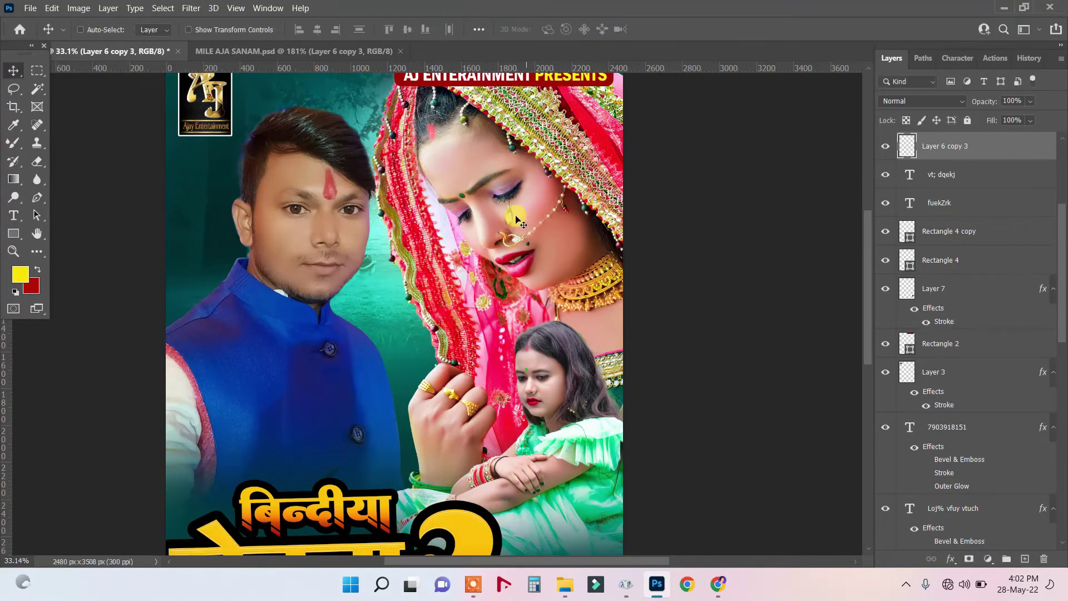
Duplicate the teardrop as a second tear, flip it horizontally and tilt it about -14 degrees.
{"action": "left_click_drag", "start_coordinate": [478, 233], "coordinate": [470, 246]}
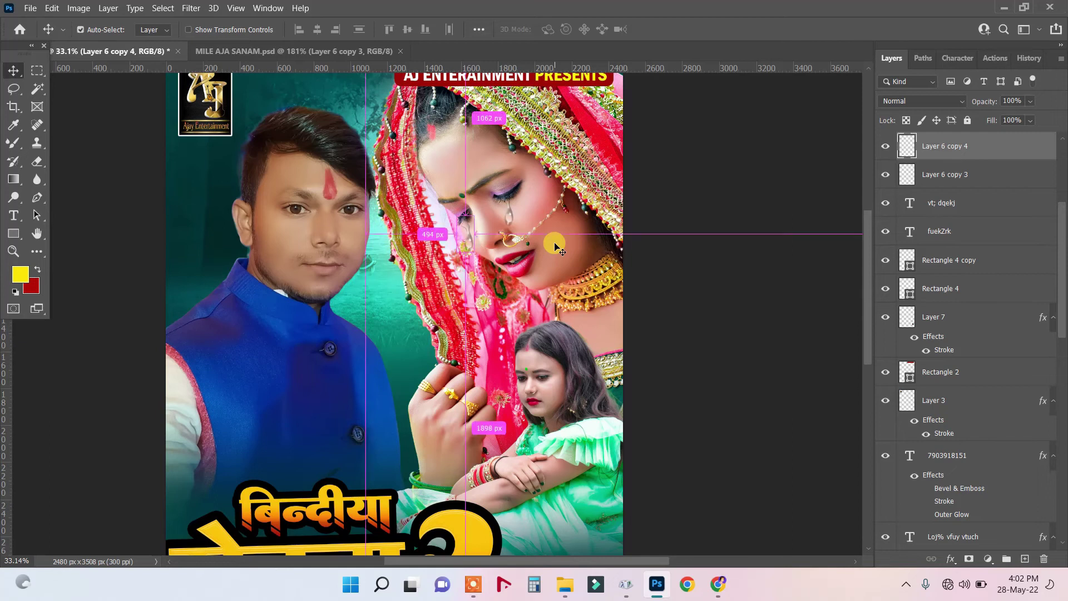
{"action": "key", "text": "ctrl+t"}
{"action": "right_click", "coordinate": [469, 229]}
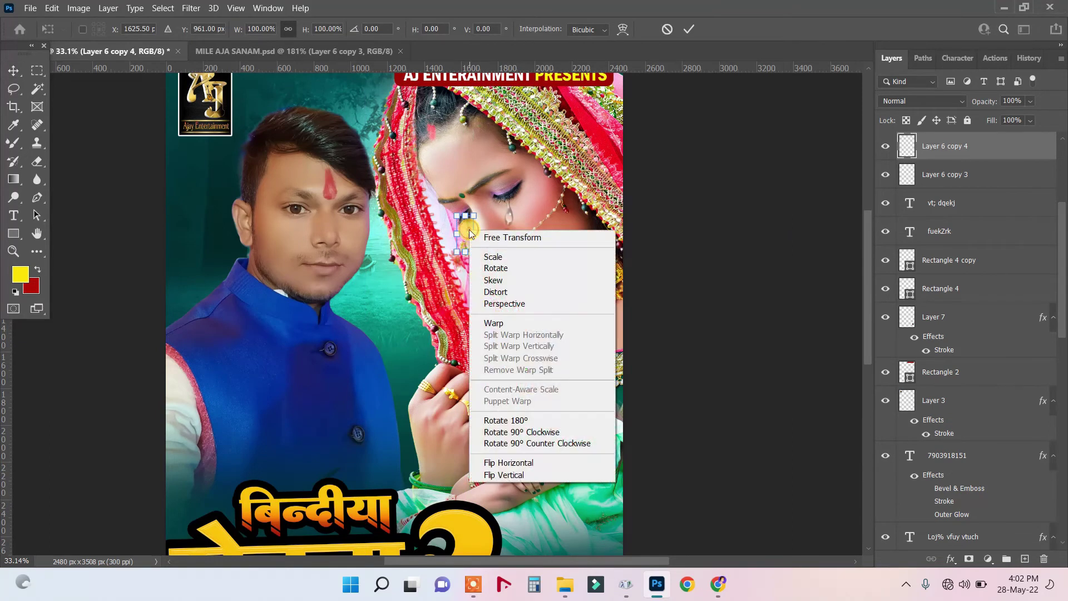
{"action": "left_click", "coordinate": [521, 466]}
{"action": "key", "text": "Return"}
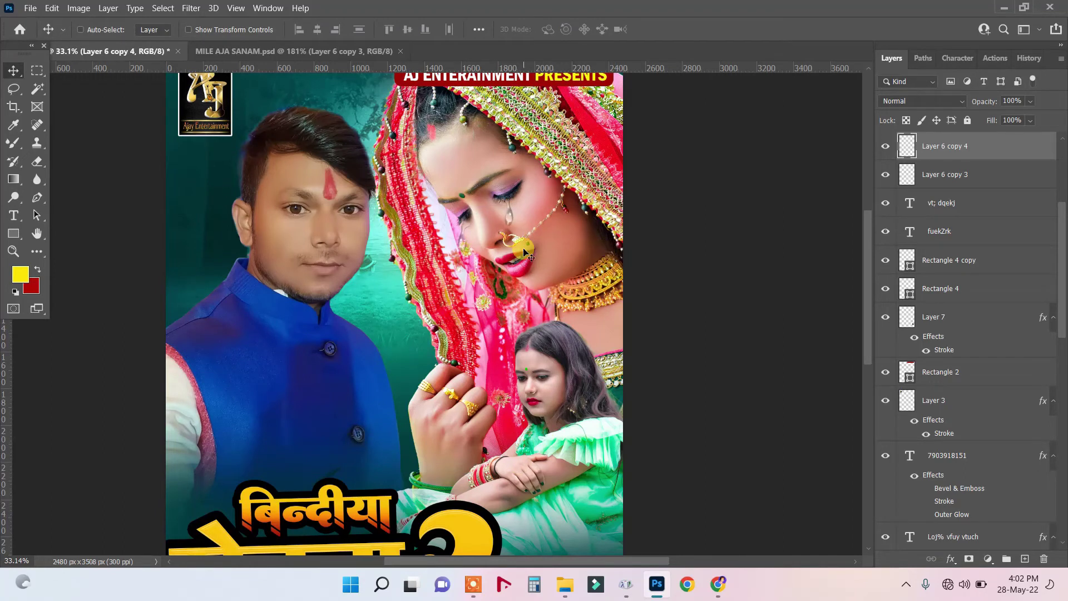
{"action": "key", "text": "ctrl+t"}
{"action": "left_click_drag", "start_coordinate": [543, 225], "coordinate": [544, 207]}
{"action": "key", "text": "Return"}
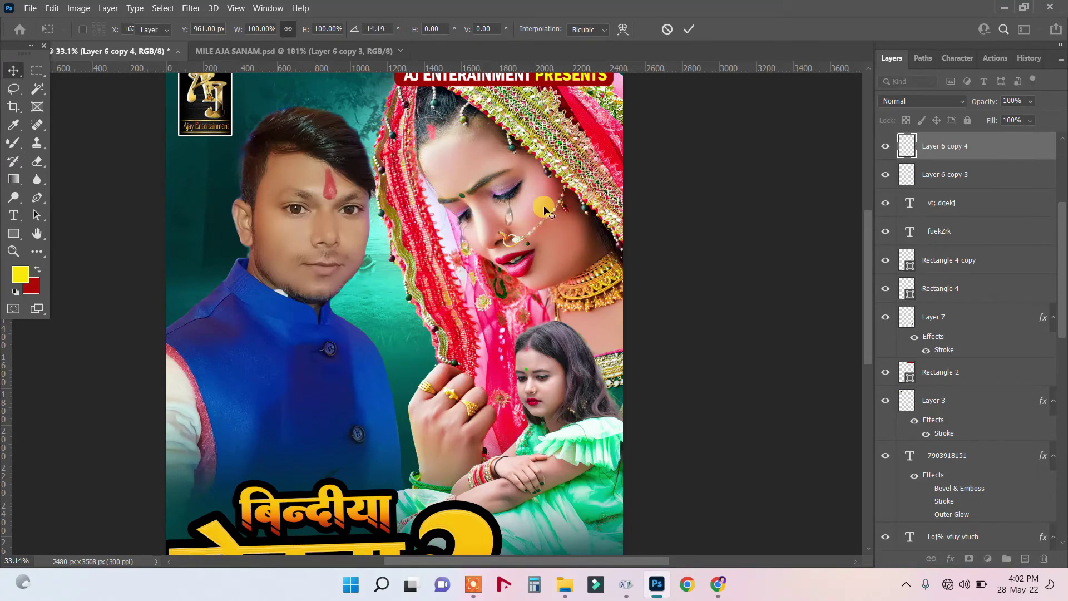
{"action": "scroll", "coordinate": [562, 217], "scroll_direction": "down", "scroll_amount": 3}
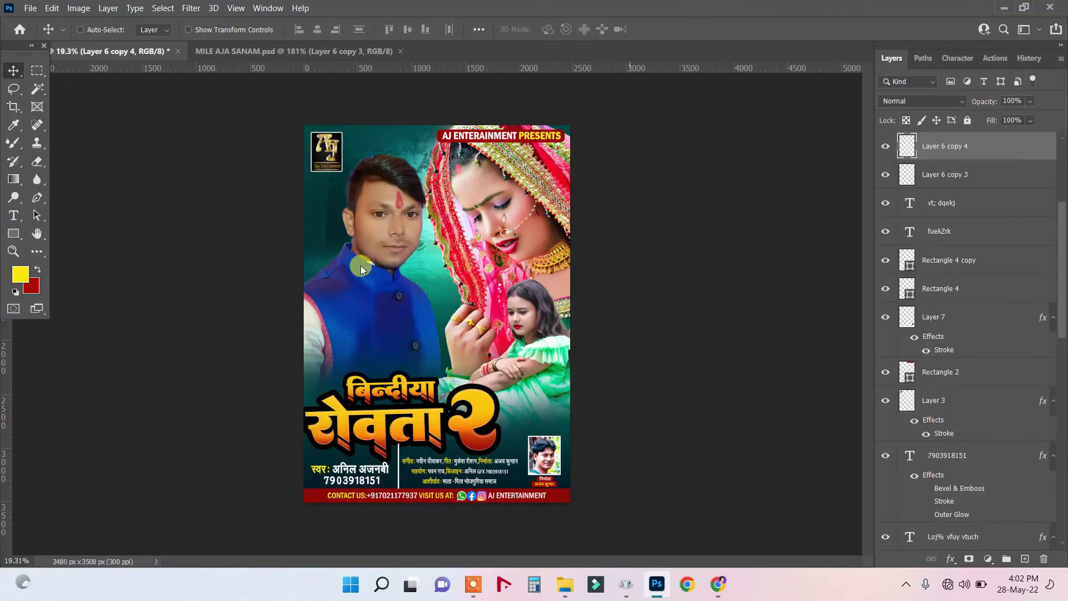
{"action": "scroll", "coordinate": [436, 465], "scroll_direction": "up", "scroll_amount": 2}
{"action": "scroll", "coordinate": [437, 464], "scroll_direction": "up", "scroll_amount": 1}
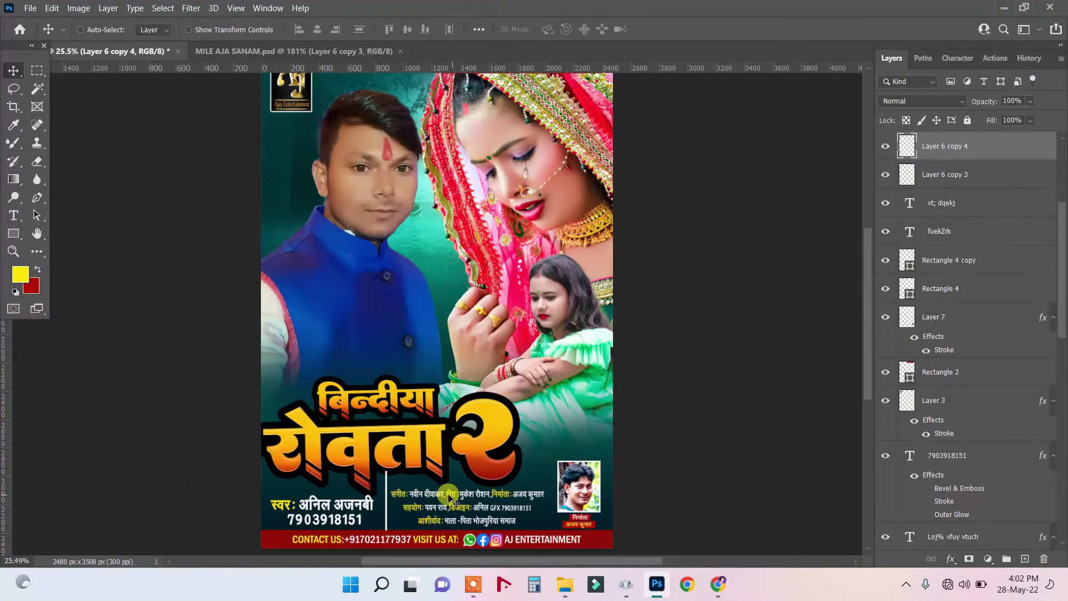
{"action": "scroll", "coordinate": [449, 495], "scroll_direction": "down", "scroll_amount": 1}
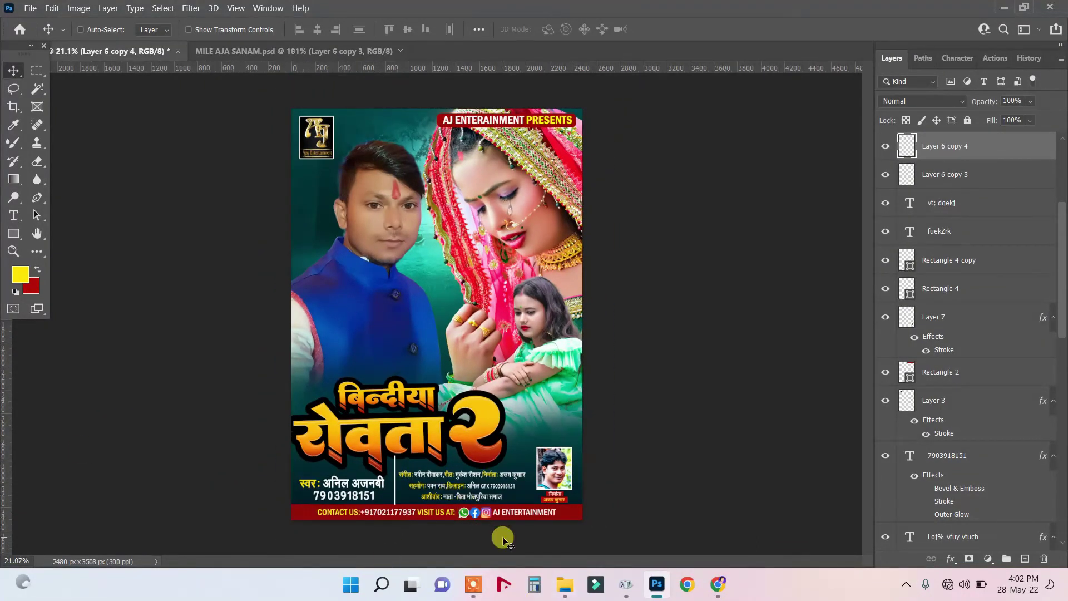
{"action": "scroll", "coordinate": [504, 540], "scroll_direction": "up", "scroll_amount": 1}
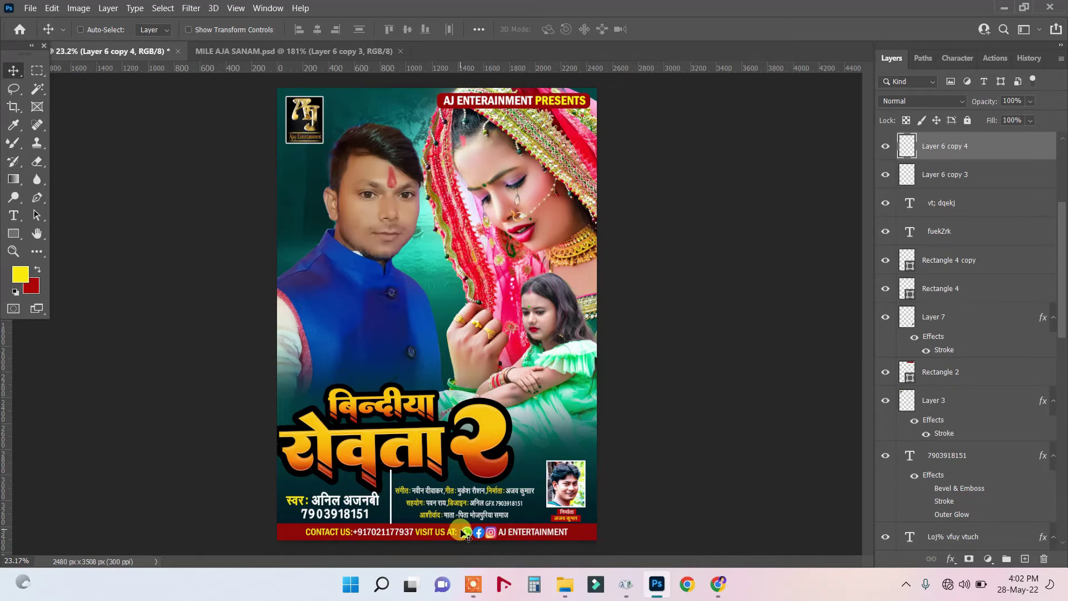
{"action": "scroll", "coordinate": [579, 528], "scroll_direction": "up", "scroll_amount": 5}
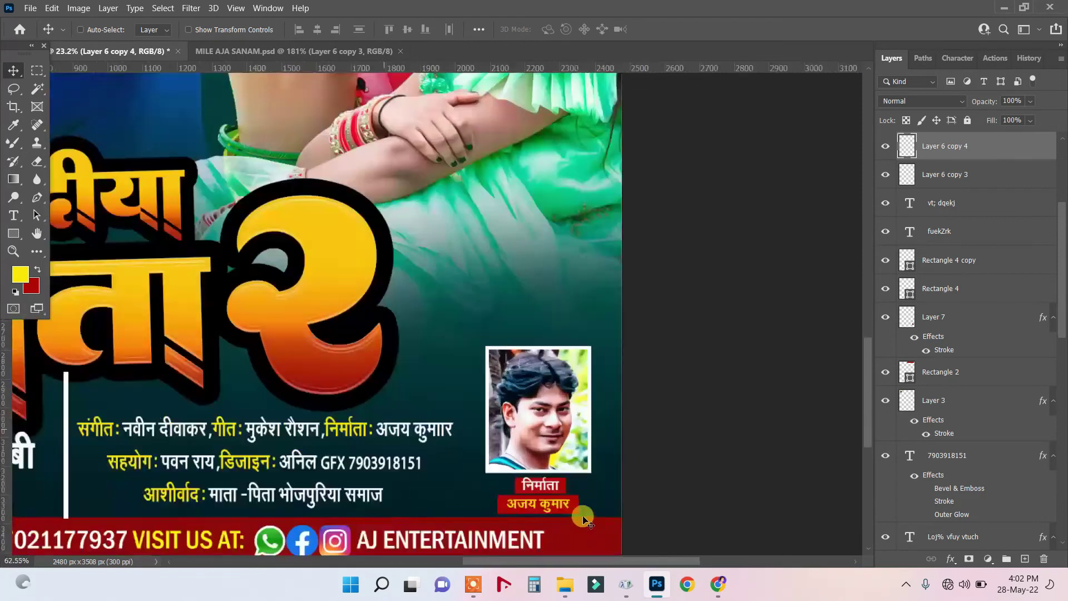
{"action": "right_click", "coordinate": [584, 506]}
{"action": "left_click", "coordinate": [612, 511]}
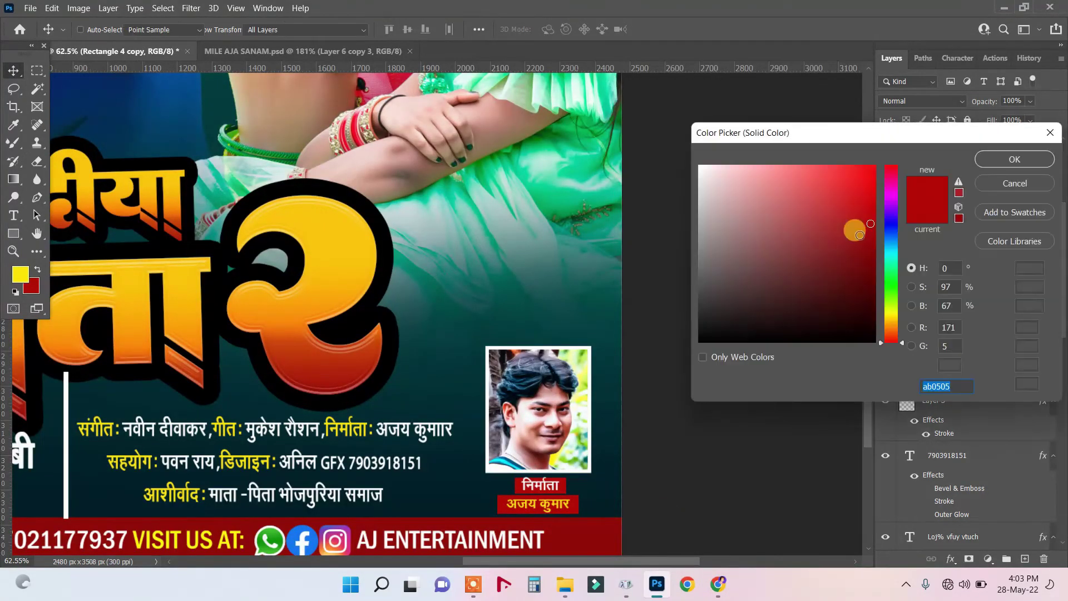
{"action": "left_click", "coordinate": [866, 271]}
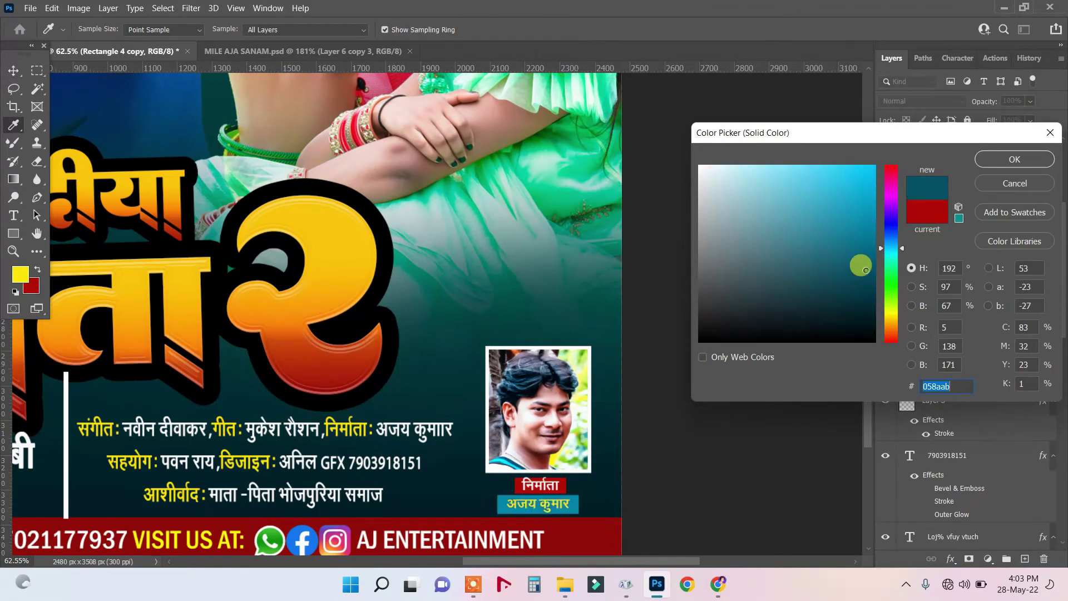
{"action": "left_click_drag", "start_coordinate": [869, 303], "coordinate": [856, 352]}
{"action": "left_click", "coordinate": [1014, 160]}
{"action": "key", "text": "v"}
{"action": "scroll", "coordinate": [632, 314], "scroll_direction": "down", "scroll_amount": 5}
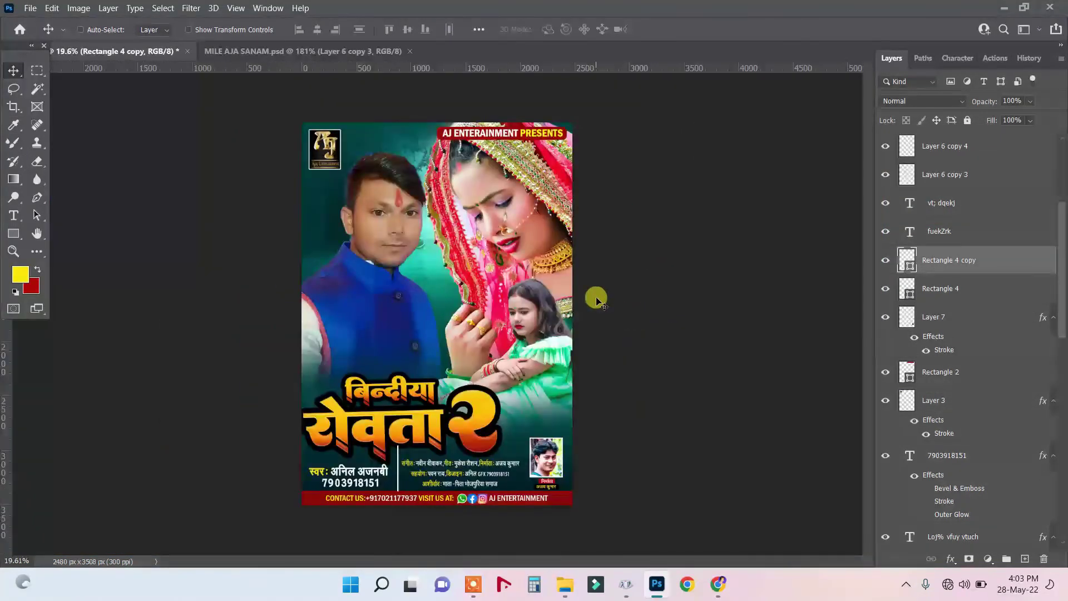
Nudge the २ numeral, रोवता and बिन्दीया title layers slightly into position.
{"action": "scroll", "coordinate": [596, 298], "scroll_direction": "up", "scroll_amount": 1}
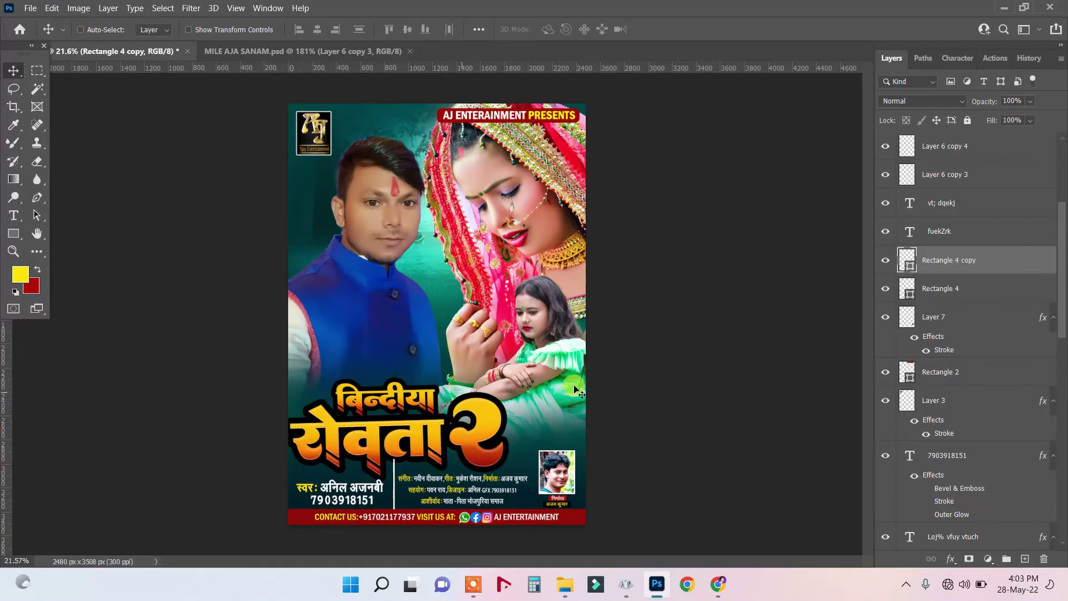
{"action": "right_click", "coordinate": [475, 436]}
{"action": "left_click", "coordinate": [498, 446]}
{"action": "left_click_drag", "start_coordinate": [482, 440], "coordinate": [485, 441]}
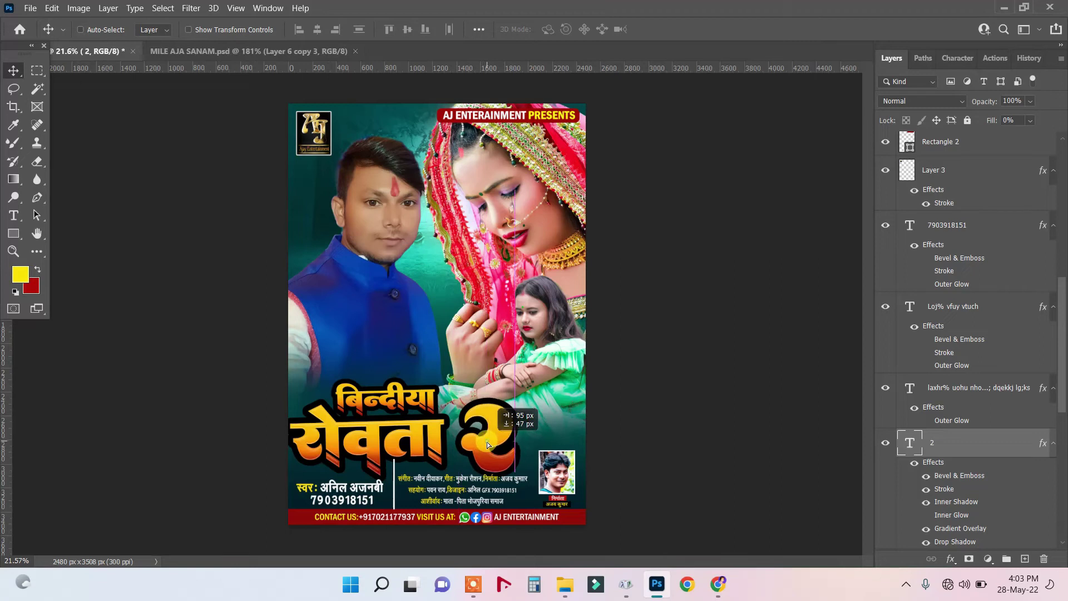
{"action": "right_click", "coordinate": [440, 444]}
{"action": "left_click", "coordinate": [462, 451]}
{"action": "left_click_drag", "start_coordinate": [434, 444], "coordinate": [435, 445]}
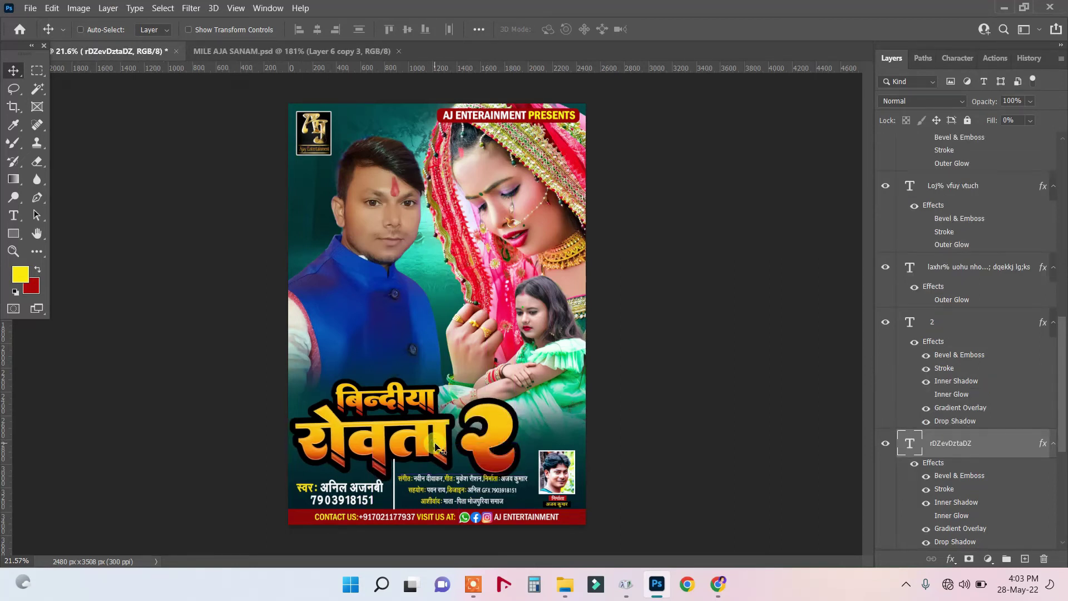
{"action": "right_click", "coordinate": [410, 401]}
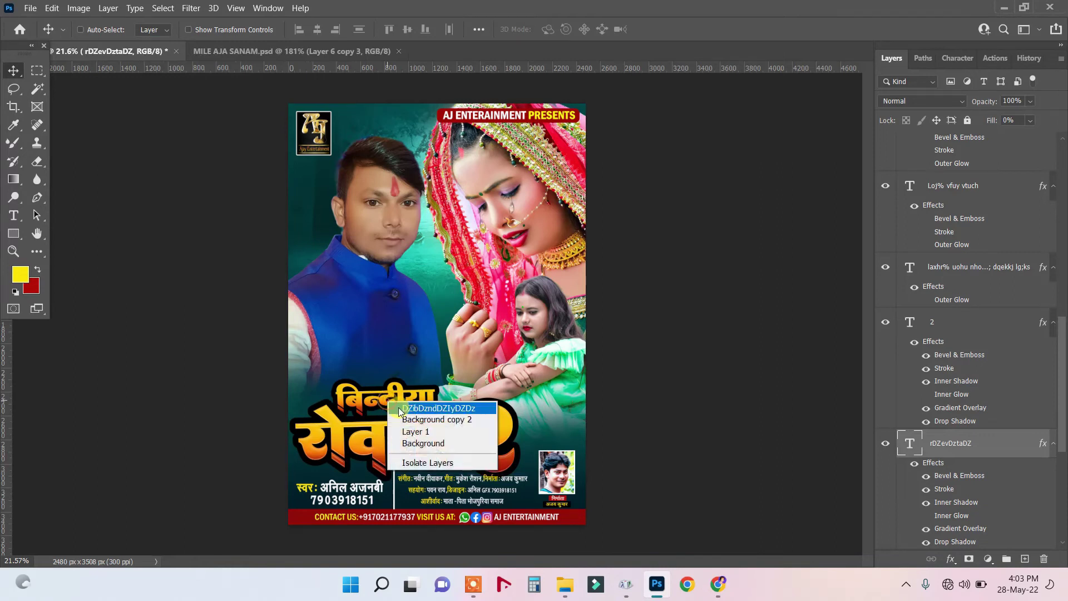
{"action": "left_click", "coordinate": [425, 410]}
{"action": "left_click_drag", "start_coordinate": [397, 401], "coordinate": [402, 401]}
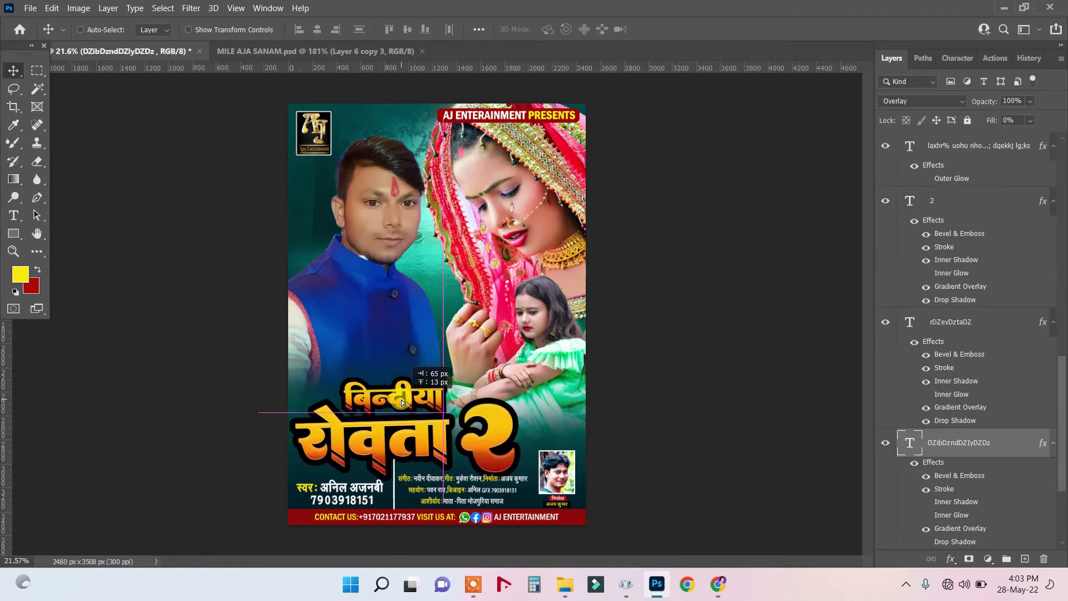
{"action": "left_click", "coordinate": [473, 435]}
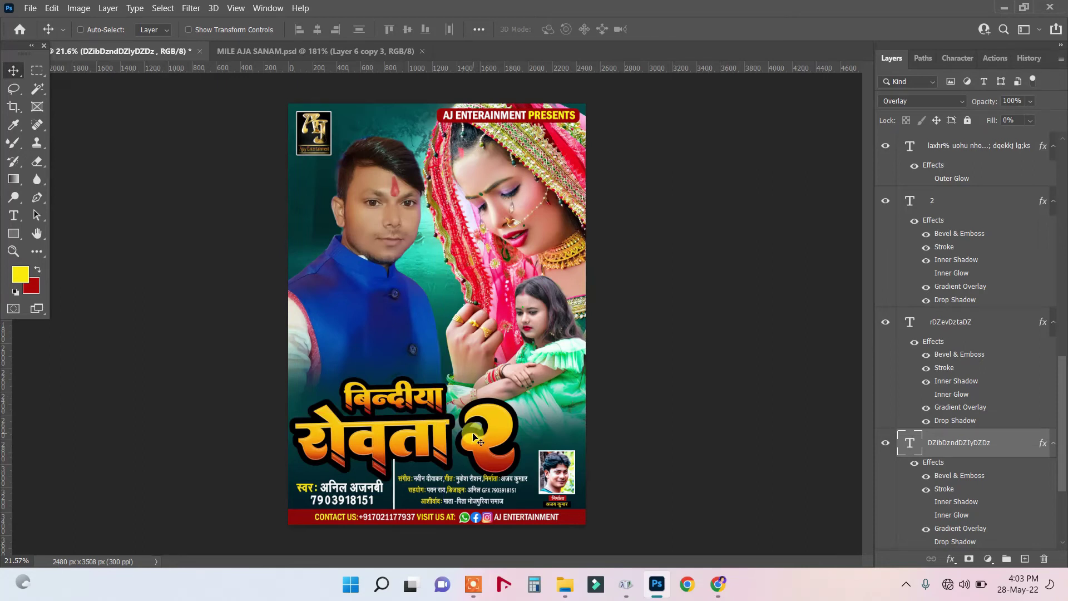
{"action": "scroll", "coordinate": [474, 435], "scroll_direction": "down", "scroll_amount": 2}
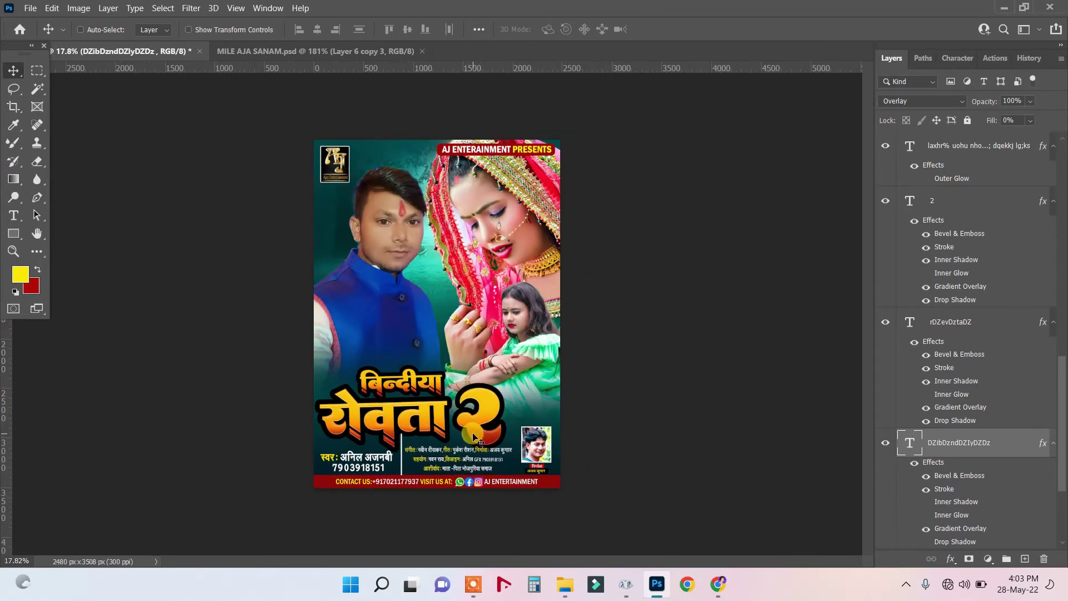
Select the बिन्दीया title and numeral 2 layers, leaving the 2 untransformed.
{"action": "right_click", "coordinate": [407, 388]}
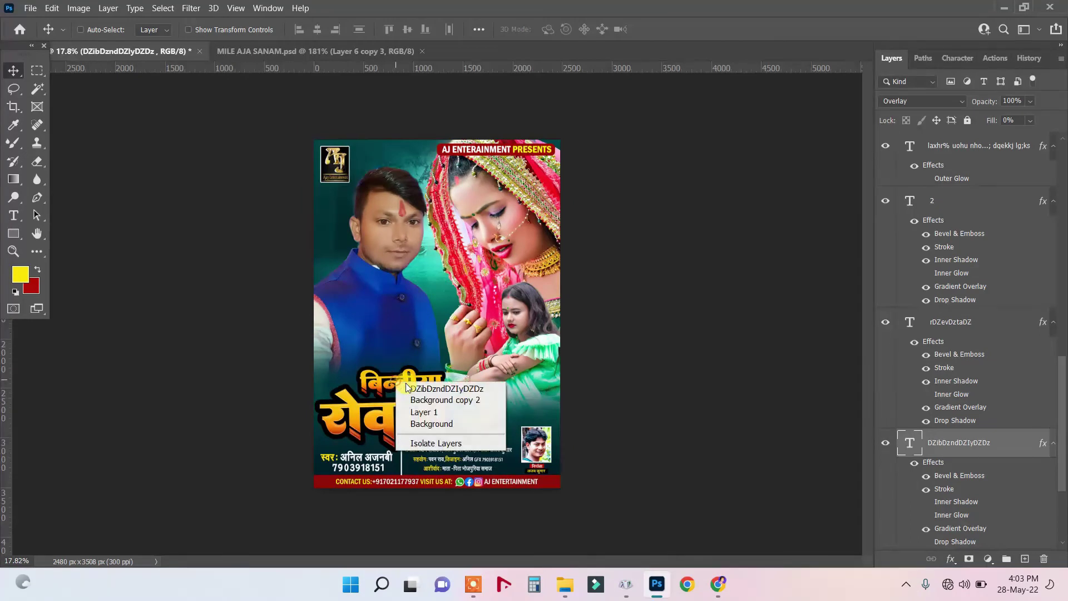
{"action": "left_click", "coordinate": [412, 388]}
{"action": "right_click", "coordinate": [429, 419]}
{"action": "left_click", "coordinate": [440, 428]}
{"action": "right_click", "coordinate": [482, 416]}
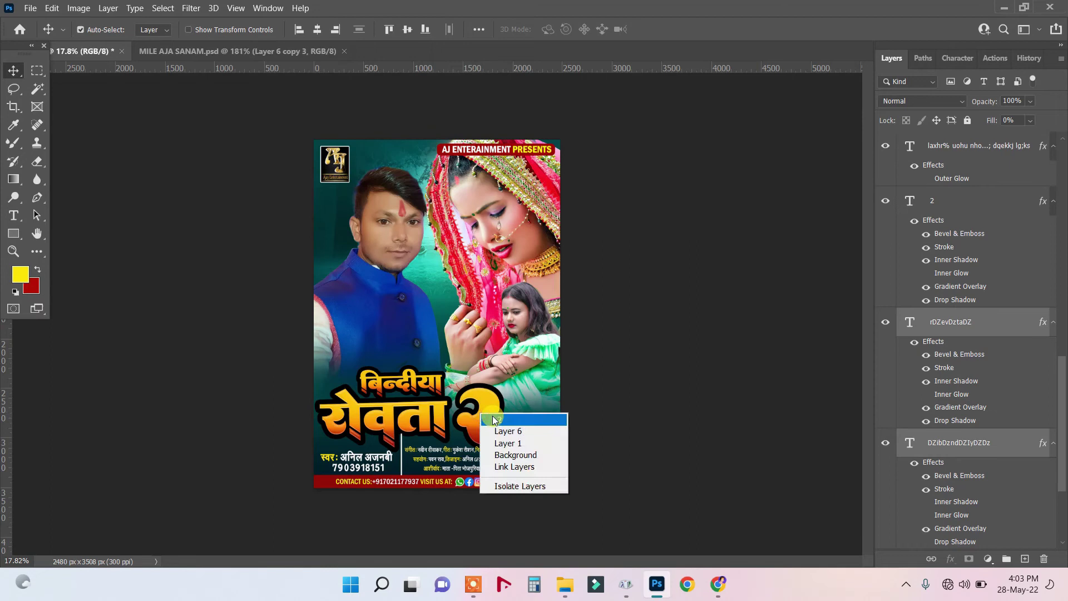
{"action": "left_click", "coordinate": [490, 420], "text": "shift"}
{"action": "right_click", "coordinate": [410, 384]}
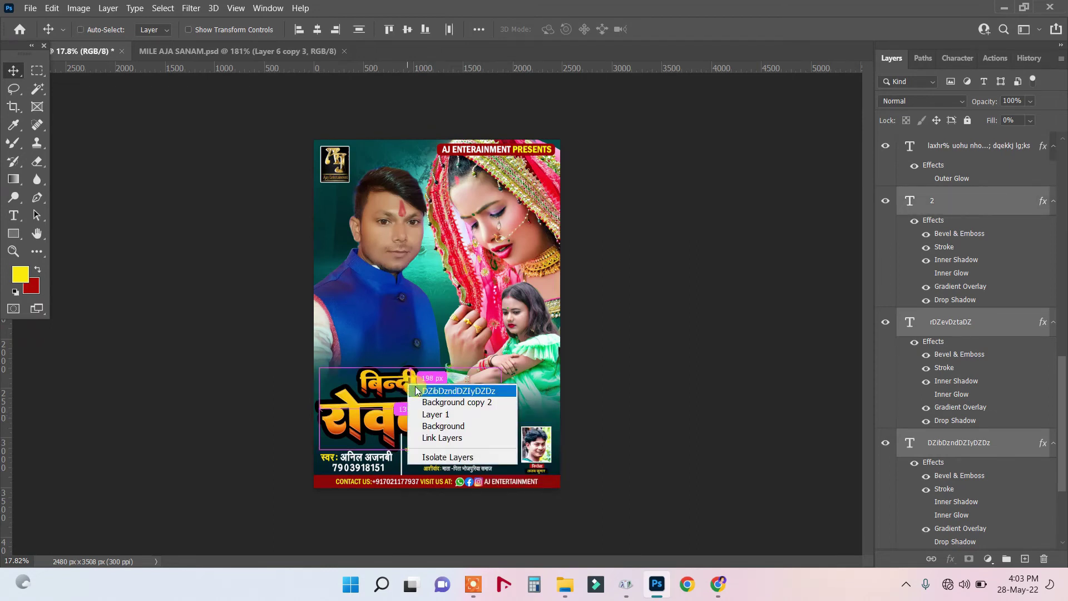
{"action": "left_click", "coordinate": [418, 390]}
{"action": "right_click", "coordinate": [425, 419]}
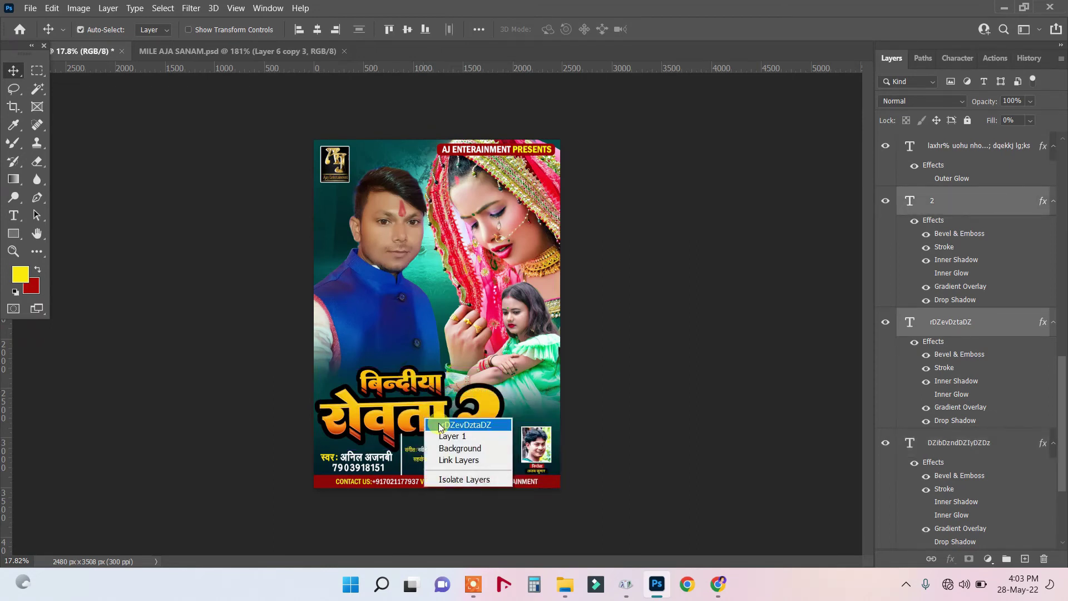
{"action": "left_click", "coordinate": [436, 421]}
{"action": "key", "text": "ctrl+t"}
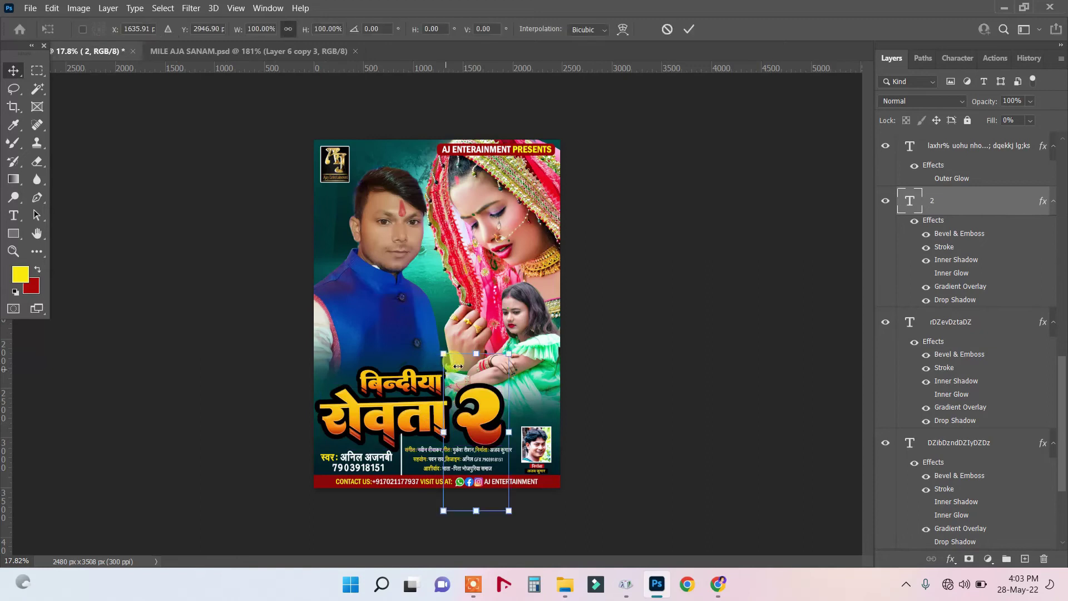
{"action": "key", "text": "Return"}
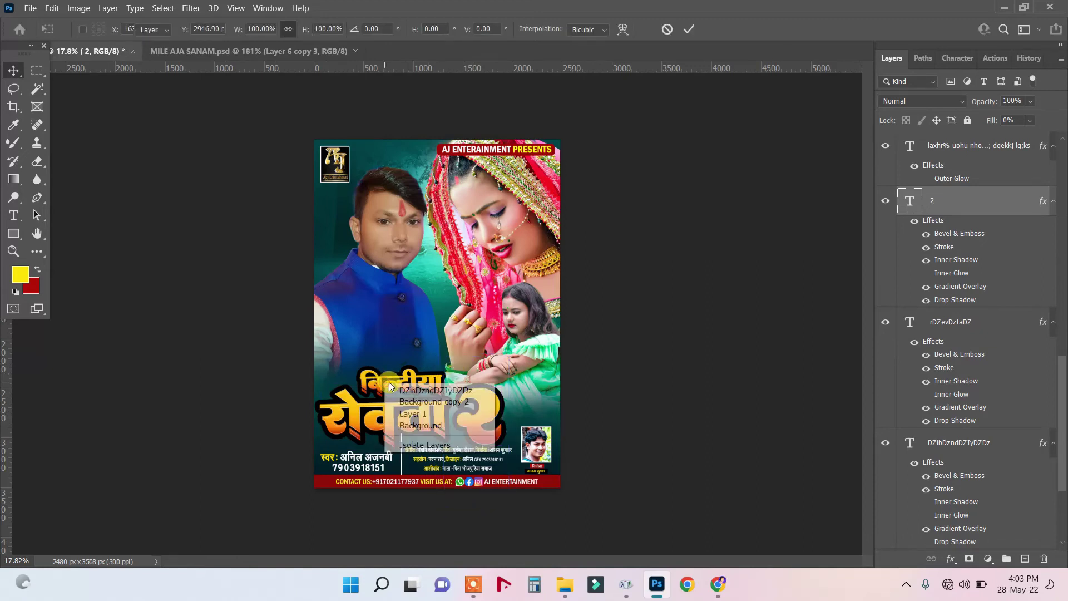
Enlarge the बिन्दीया and रोवता title words together to about 113% and shift them into place.
{"action": "right_click", "coordinate": [385, 383]}
{"action": "left_click", "coordinate": [406, 390]}
{"action": "right_click", "coordinate": [405, 411]}
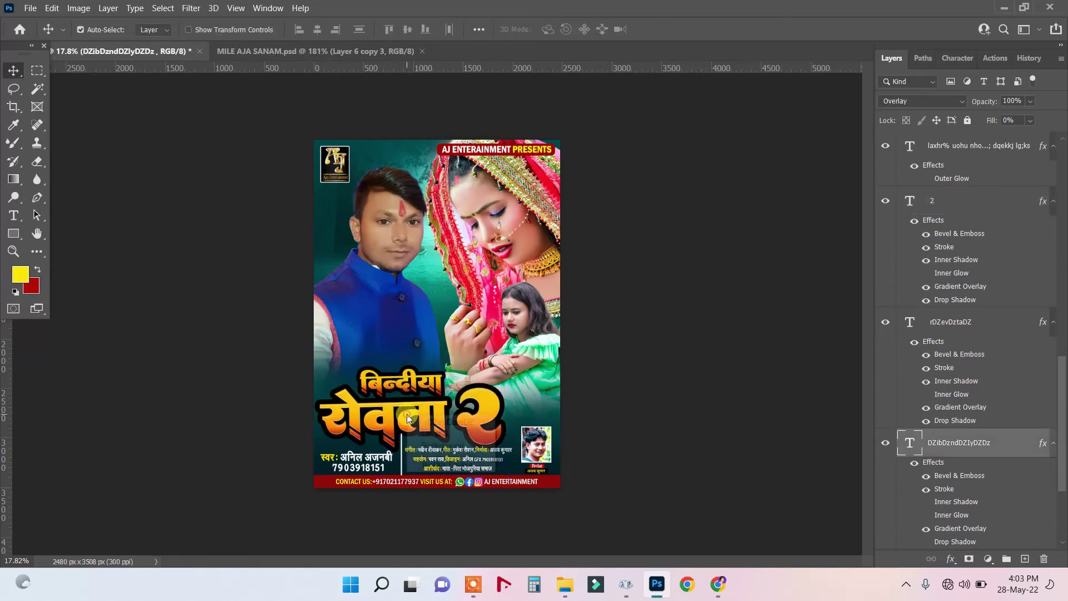
{"action": "left_click", "coordinate": [421, 421], "text": "shift"}
{"action": "key", "text": "ctrl+t"}
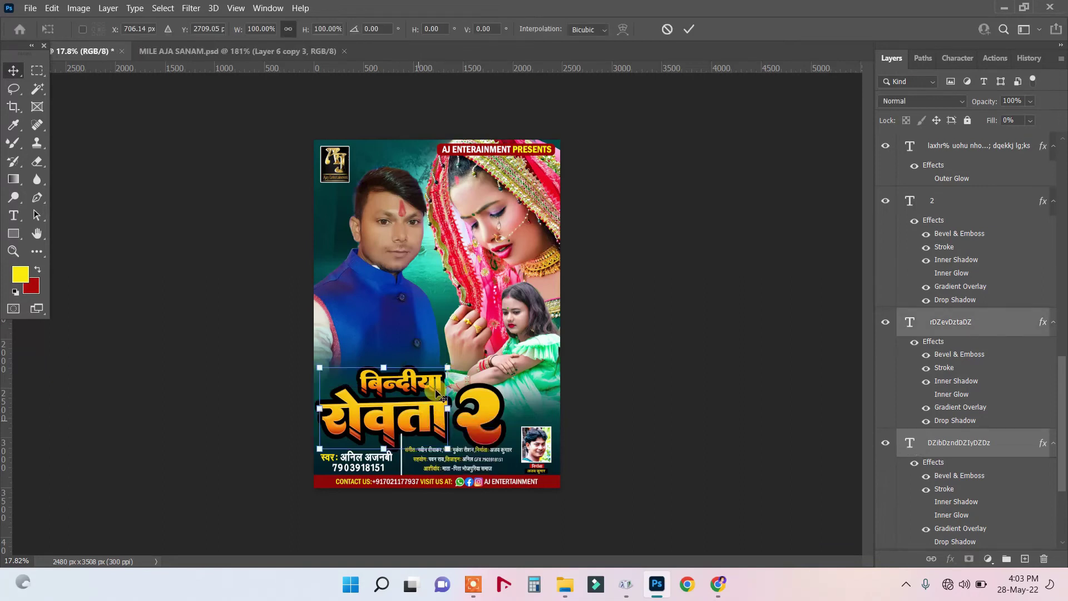
{"action": "left_click_drag", "start_coordinate": [449, 367], "coordinate": [463, 343]}
{"action": "left_click_drag", "start_coordinate": [415, 419], "coordinate": [404, 418]}
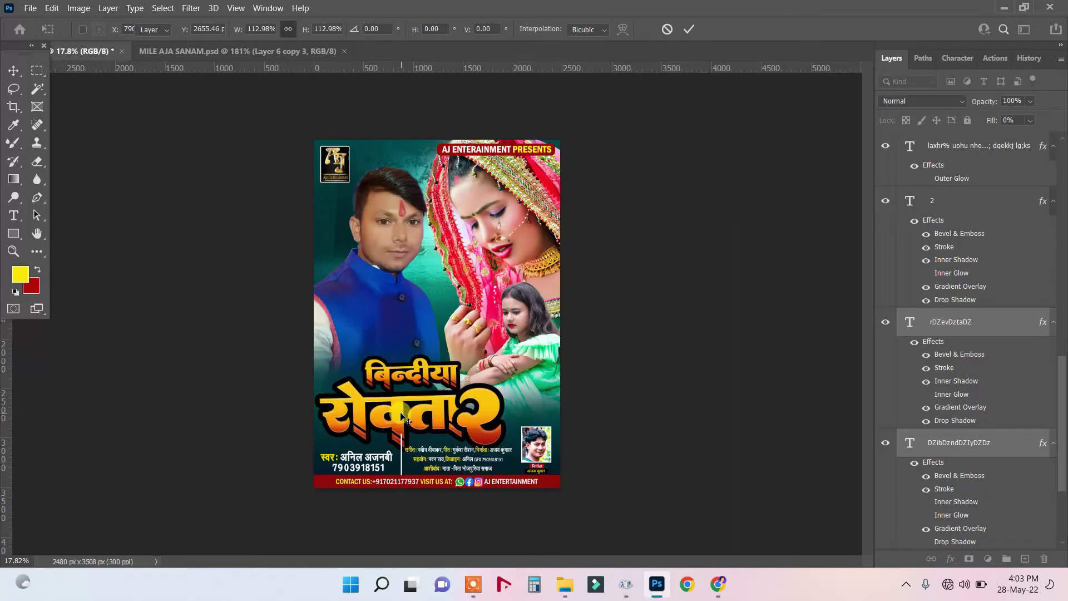
{"action": "key", "text": "Return"}
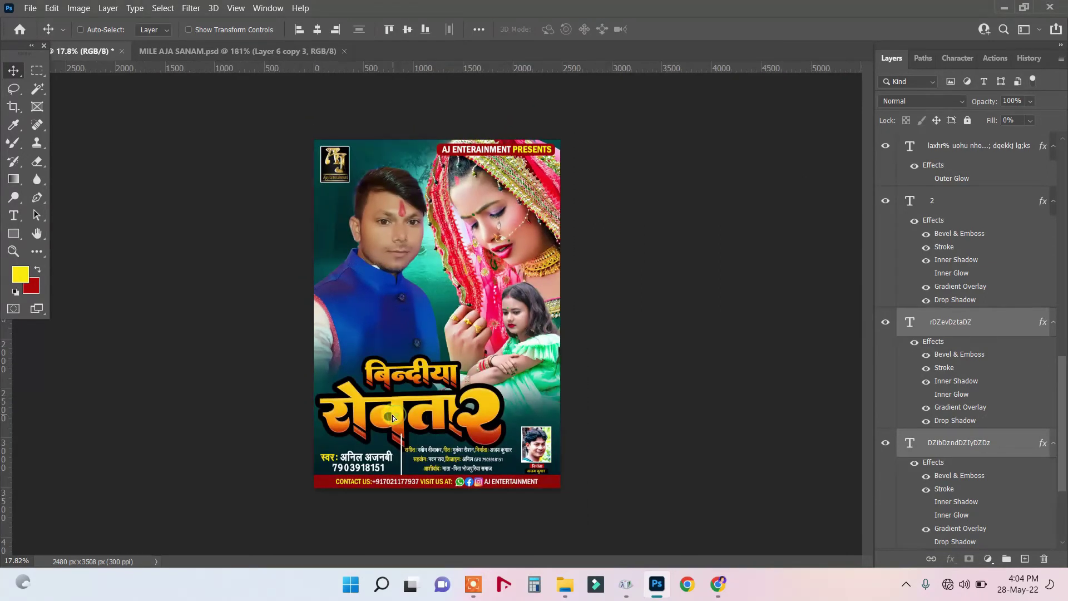
Move the title words further right beside the numeral 2 and select the 2 layer.
{"action": "left_click_drag", "start_coordinate": [393, 414], "coordinate": [509, 394]}
{"action": "right_click", "coordinate": [492, 405]}
{"action": "left_click", "coordinate": [494, 411]}
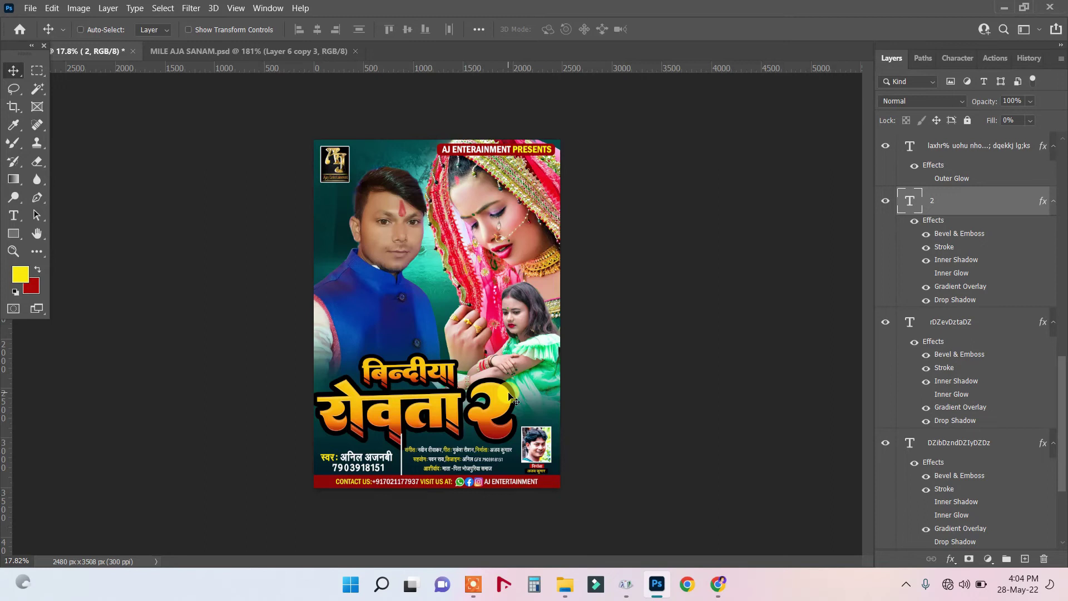
{"action": "scroll", "coordinate": [510, 393], "scroll_direction": "up", "scroll_amount": 1}
{"action": "scroll", "coordinate": [509, 397], "scroll_direction": "down", "scroll_amount": 1}
{"action": "scroll", "coordinate": [509, 396], "scroll_direction": "up", "scroll_amount": 2}
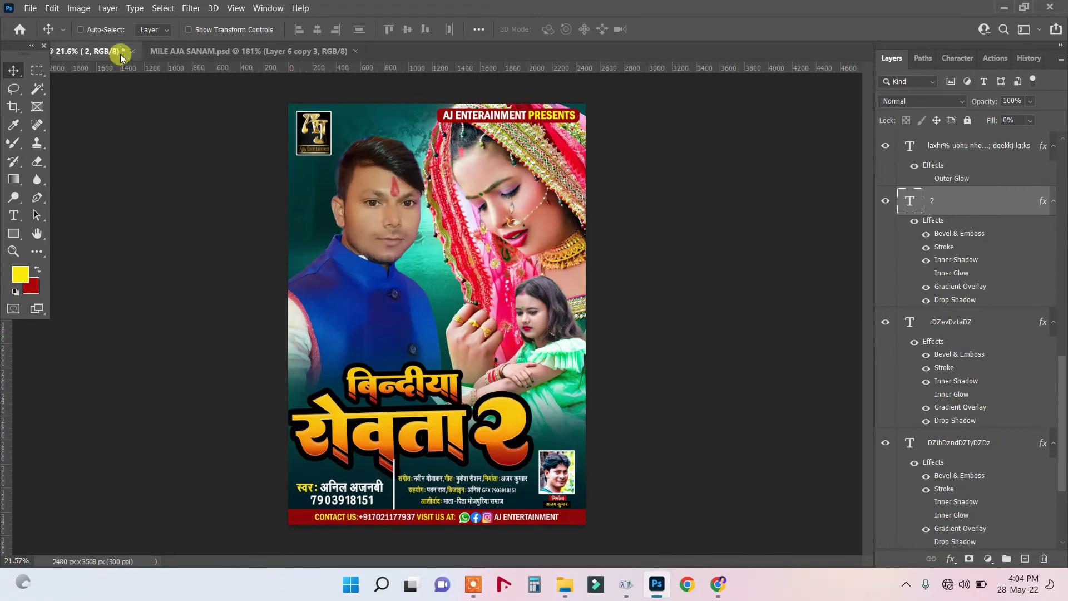
Save the poster as BINDIYA ROVATA.psd in the POSTER WORK folder with default format options.
{"action": "left_click", "coordinate": [30, 8]}
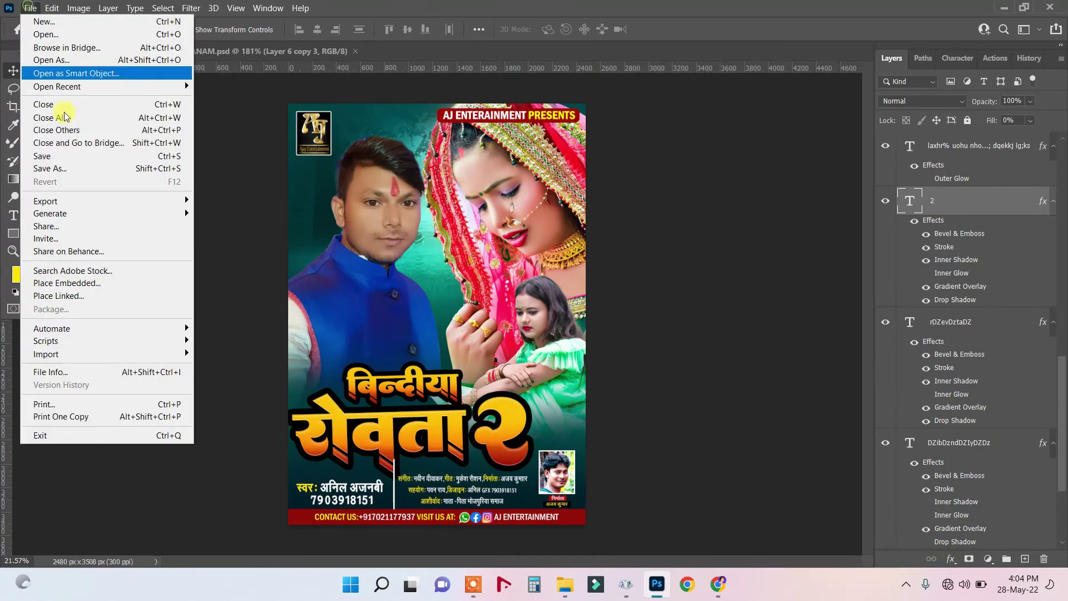
{"action": "left_click", "coordinate": [58, 157]}
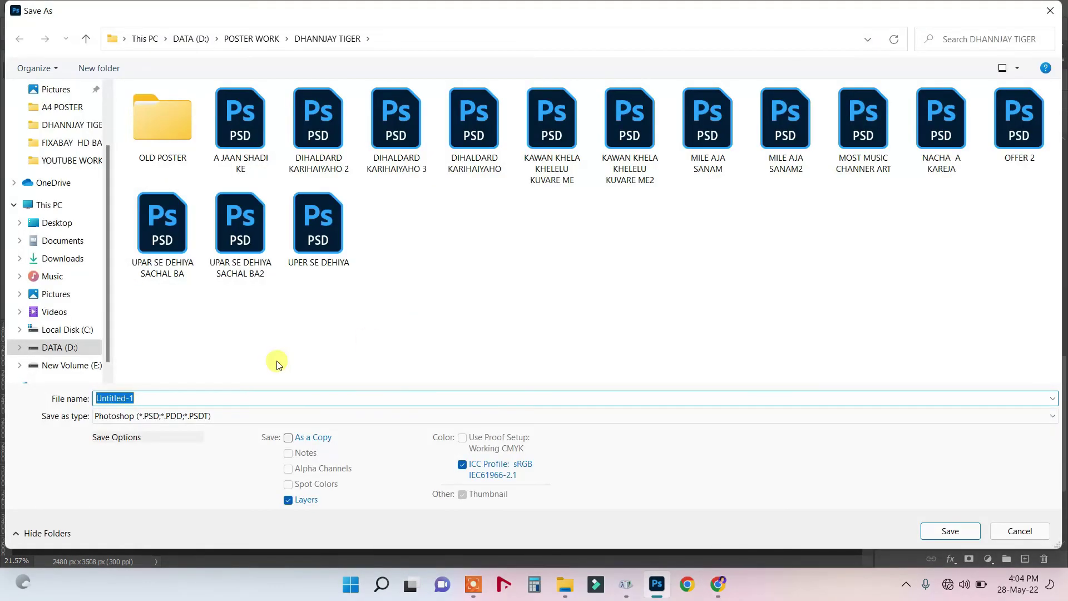
{"action": "type", "text": "BINDIYA ROVATA"}
{"action": "left_click", "coordinate": [247, 38]}
{"action": "scroll", "coordinate": [508, 278], "scroll_direction": "down", "scroll_amount": 3}
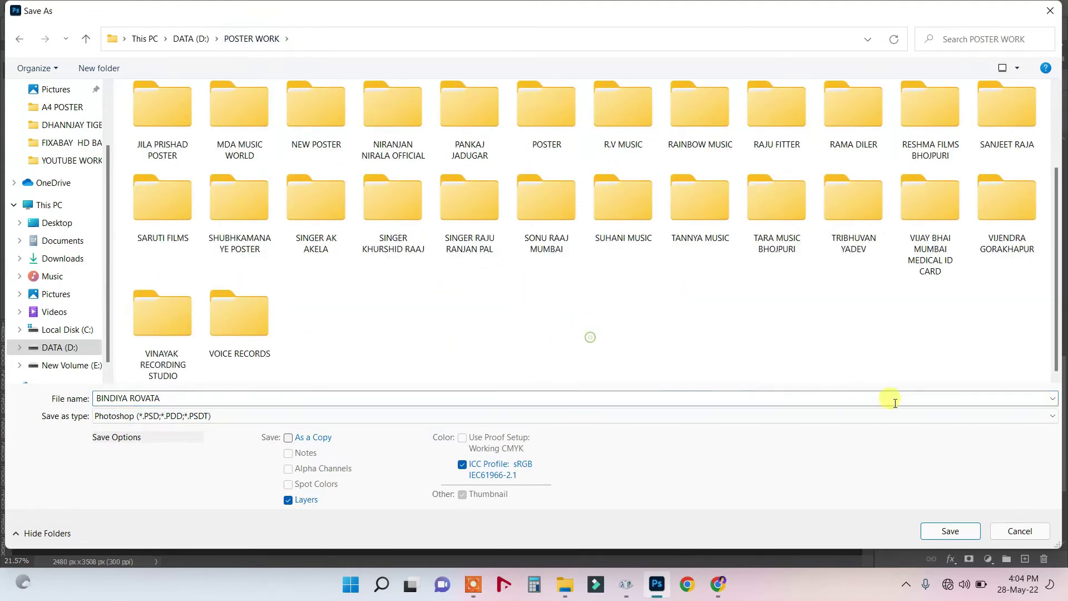
{"action": "left_click", "coordinate": [949, 530]}
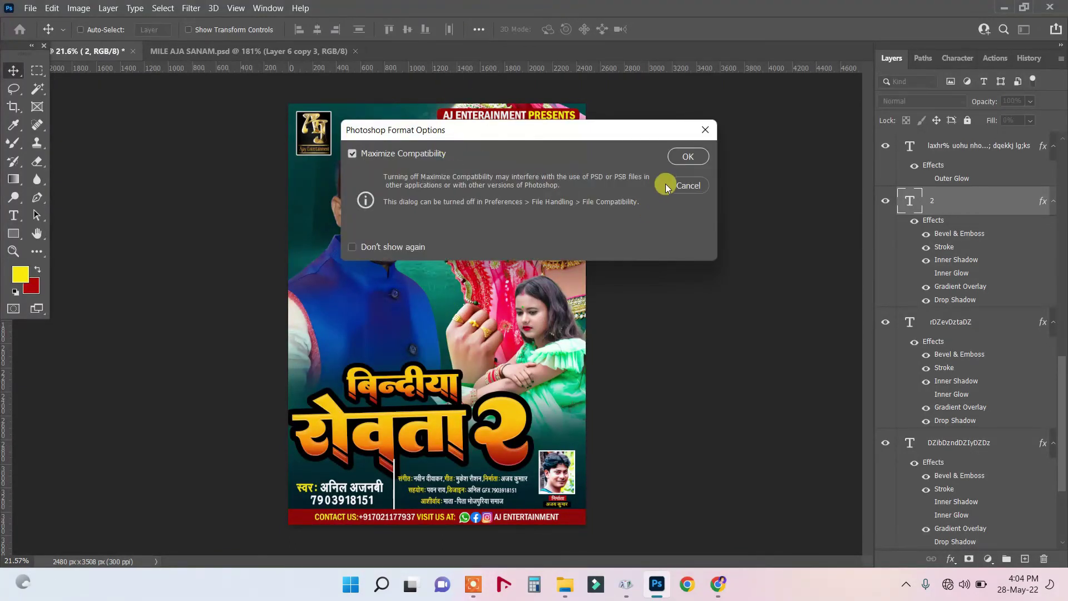
{"action": "left_click", "coordinate": [692, 158]}
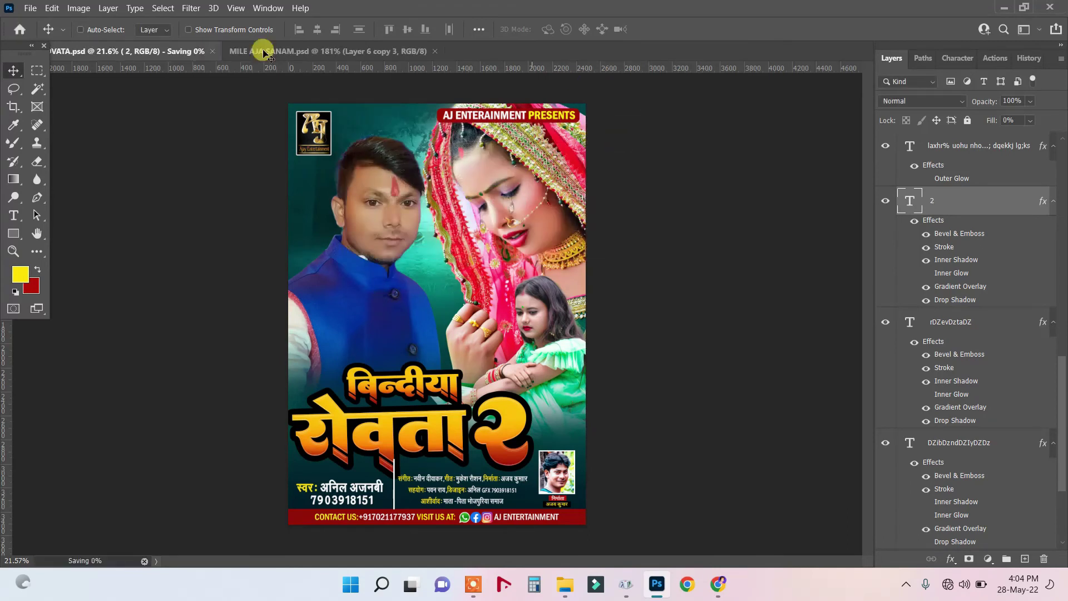
{"action": "left_click", "coordinate": [316, 51]}
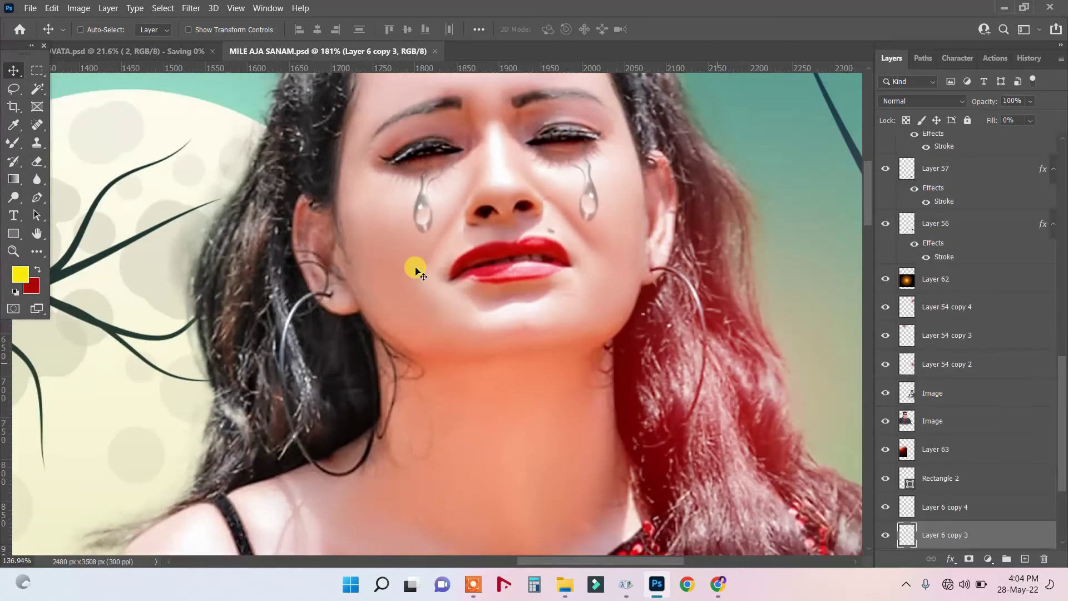
Select the red hair layer Layer 54 copy 3 in the MILE AJA SANAM poster.
{"action": "scroll", "coordinate": [416, 271], "scroll_direction": "down", "scroll_amount": 5}
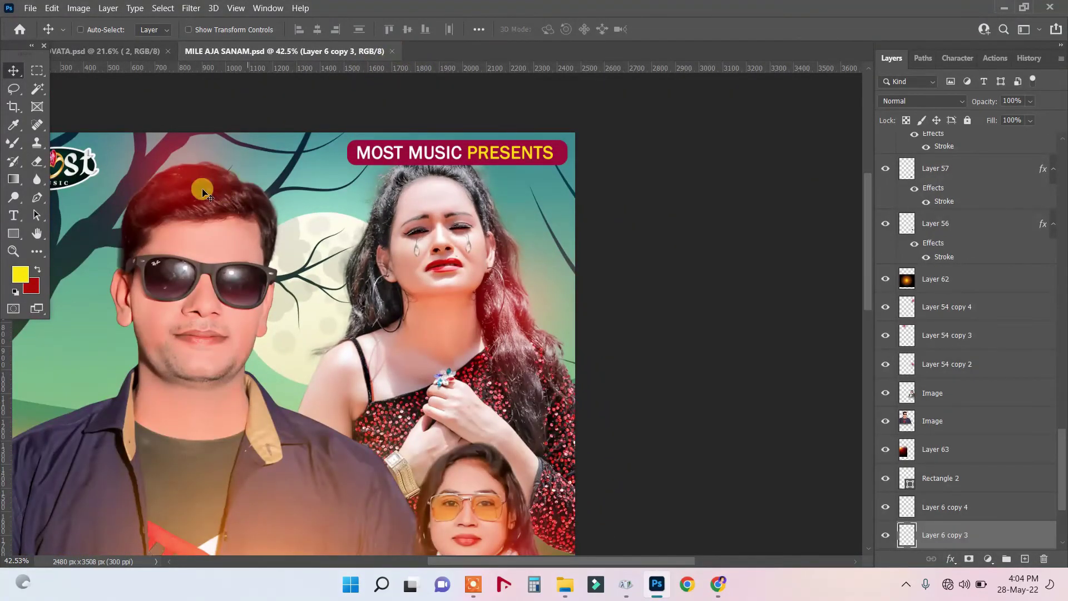
{"action": "scroll", "coordinate": [229, 178], "scroll_direction": "down", "scroll_amount": 2}
{"action": "left_click", "coordinate": [135, 51]}
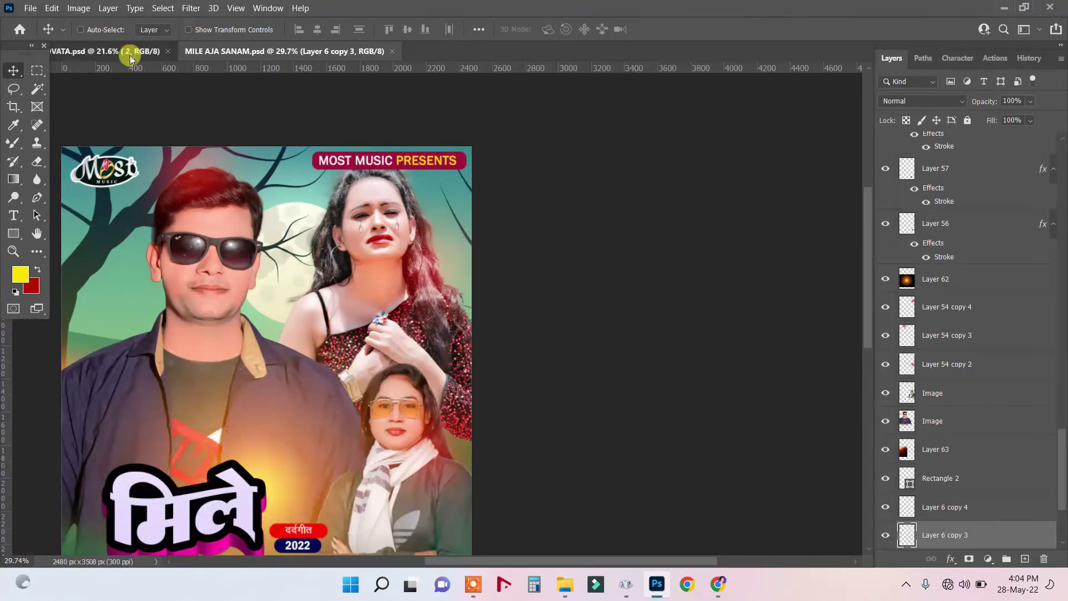
{"action": "left_click", "coordinate": [319, 54]}
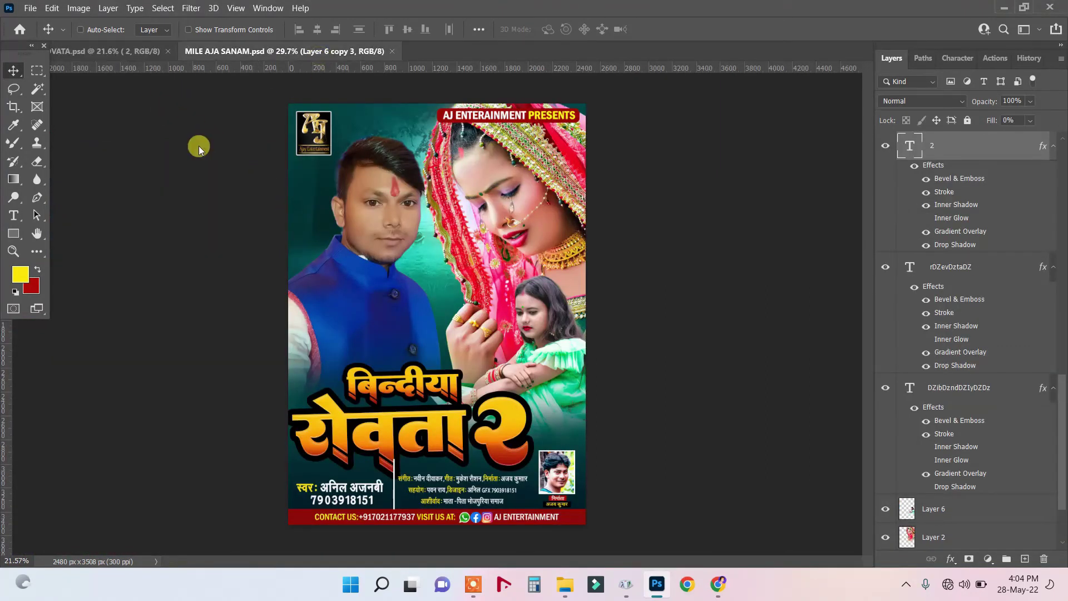
{"action": "right_click", "coordinate": [195, 115]}
{"action": "left_click", "coordinate": [214, 123]}
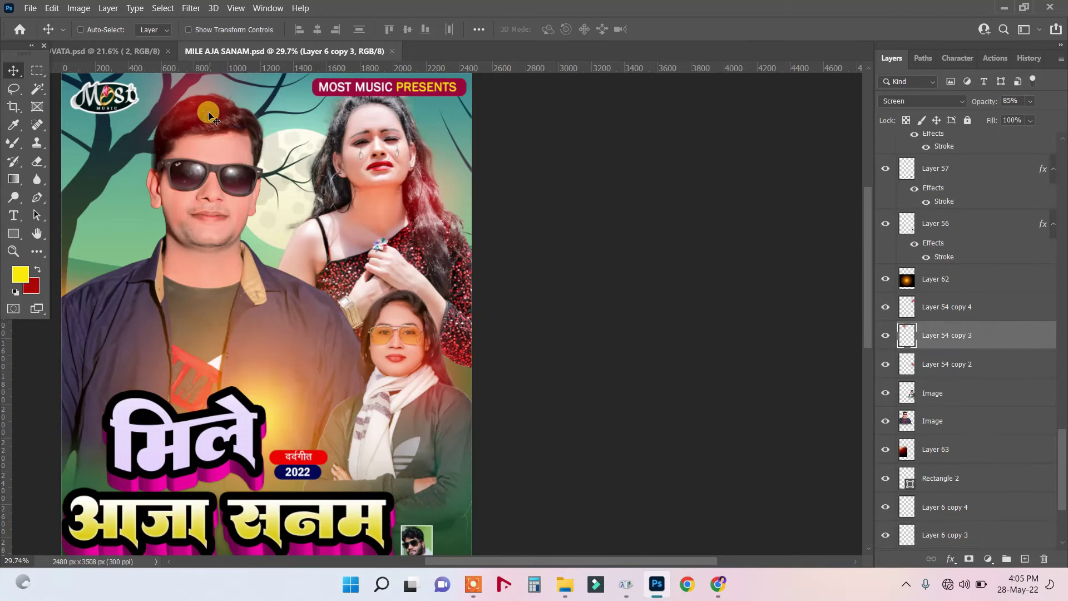
Copy the red hair layer into the BINDIYA ROVATA poster over the singer's head.
{"action": "scroll", "coordinate": [189, 100], "scroll_direction": "up", "scroll_amount": 1}
{"action": "left_click", "coordinate": [162, 52]}
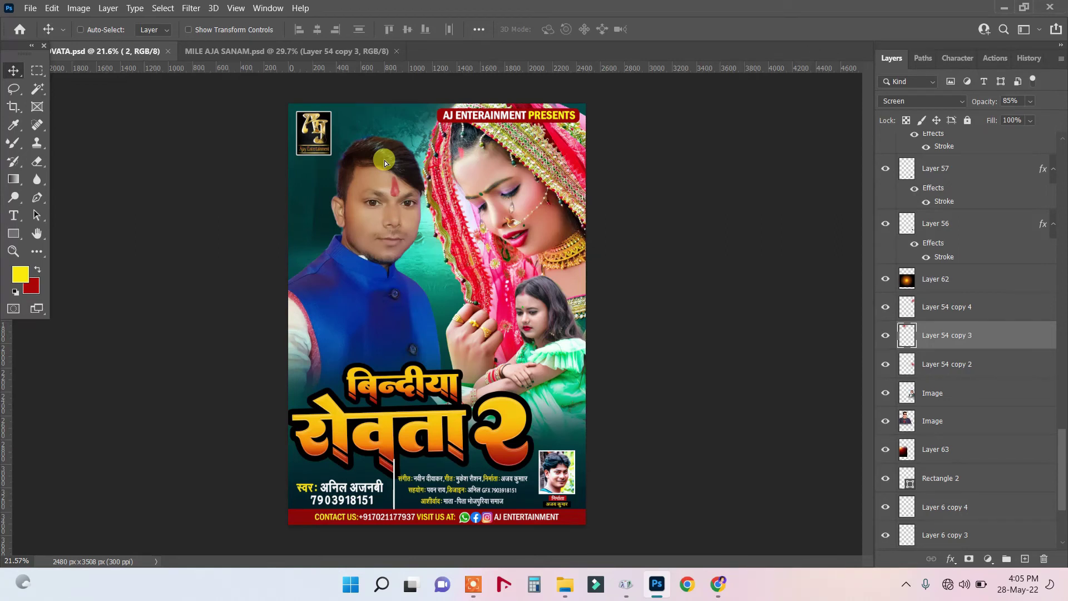
{"action": "left_click_drag", "start_coordinate": [385, 160], "coordinate": [385, 160]}
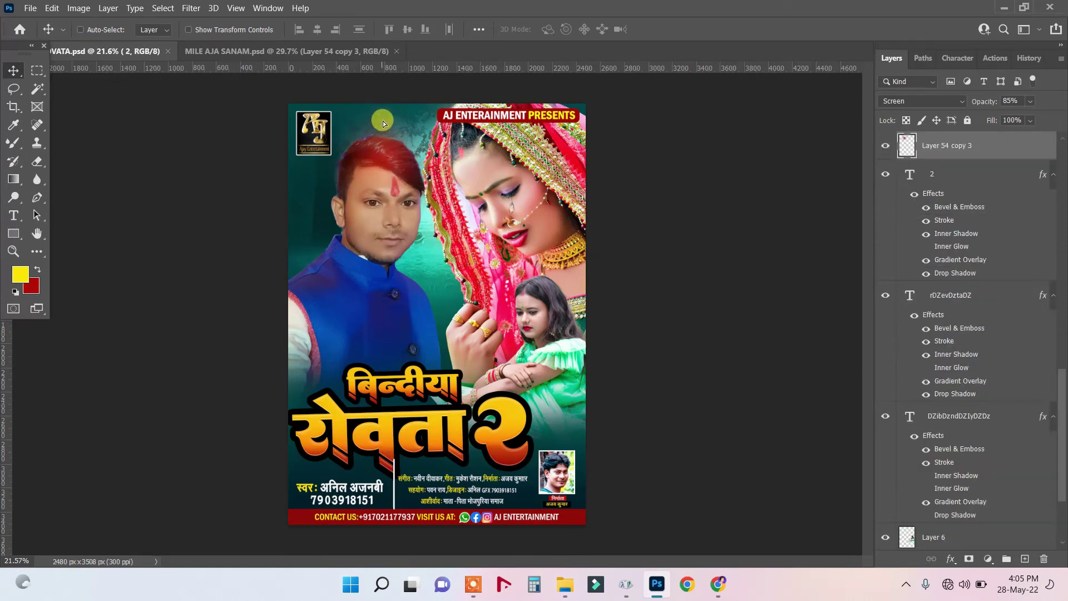
{"action": "left_click_drag", "start_coordinate": [383, 120], "coordinate": [403, 136]}
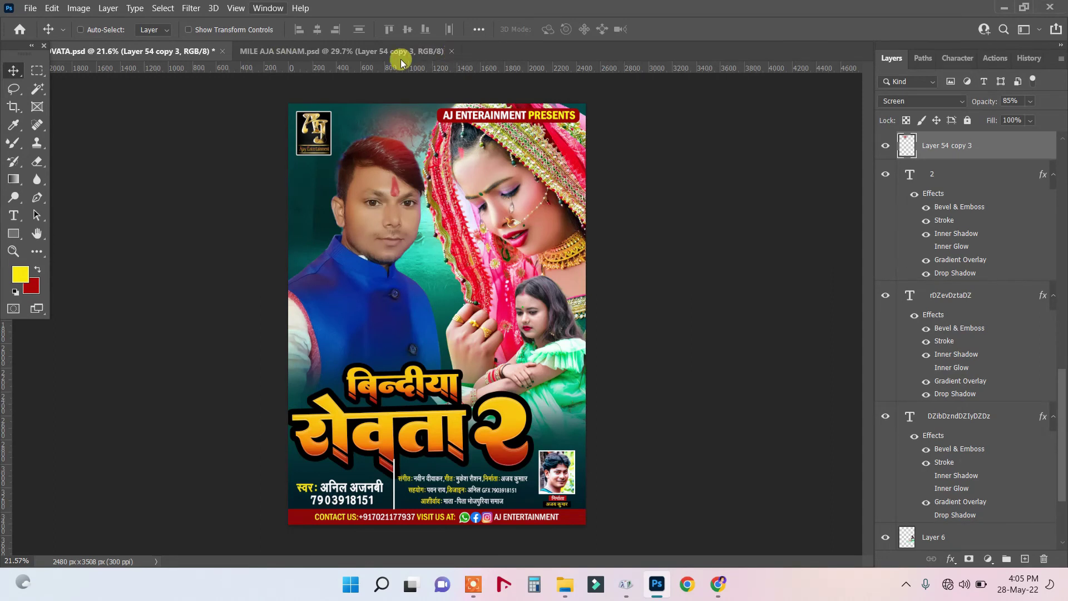
{"action": "left_click", "coordinate": [449, 52]}
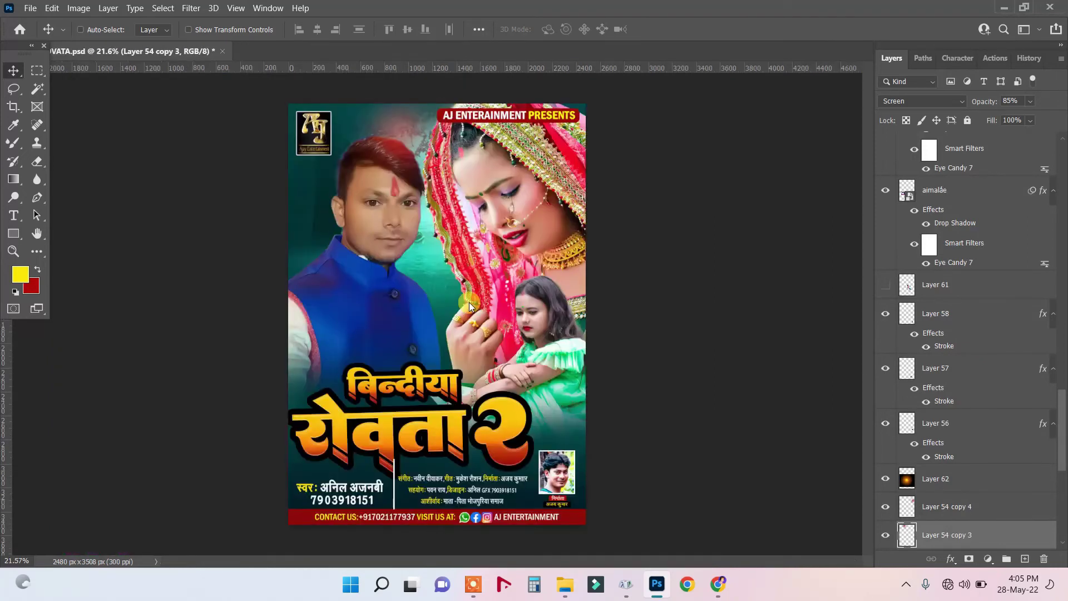
Launch Eye Candy 7 on the बिन्दीया title layer, converting it to a smart object.
{"action": "right_click", "coordinate": [415, 386]}
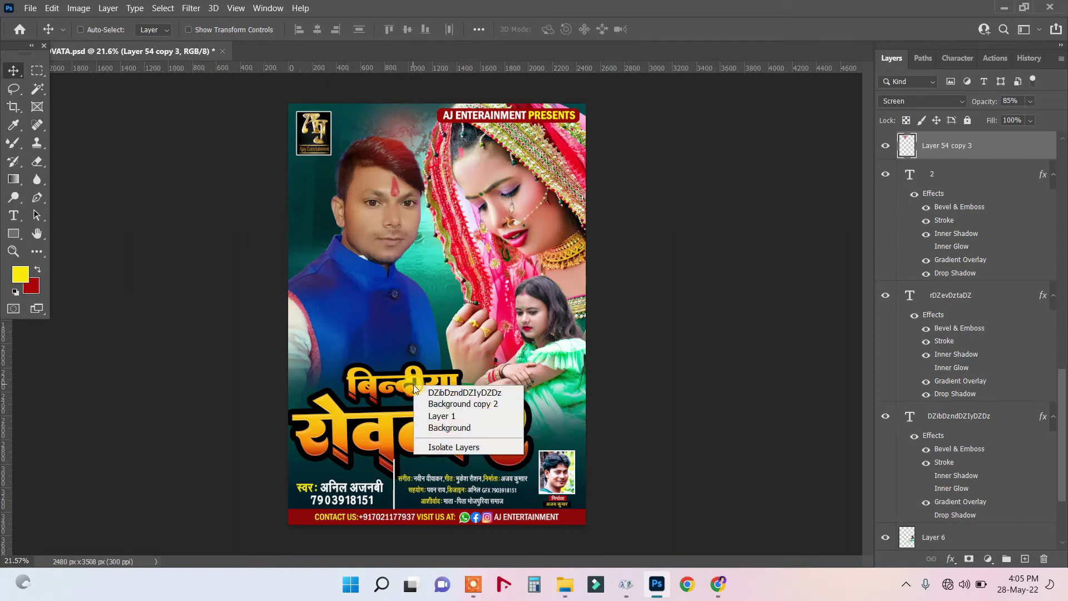
{"action": "left_click", "coordinate": [436, 391]}
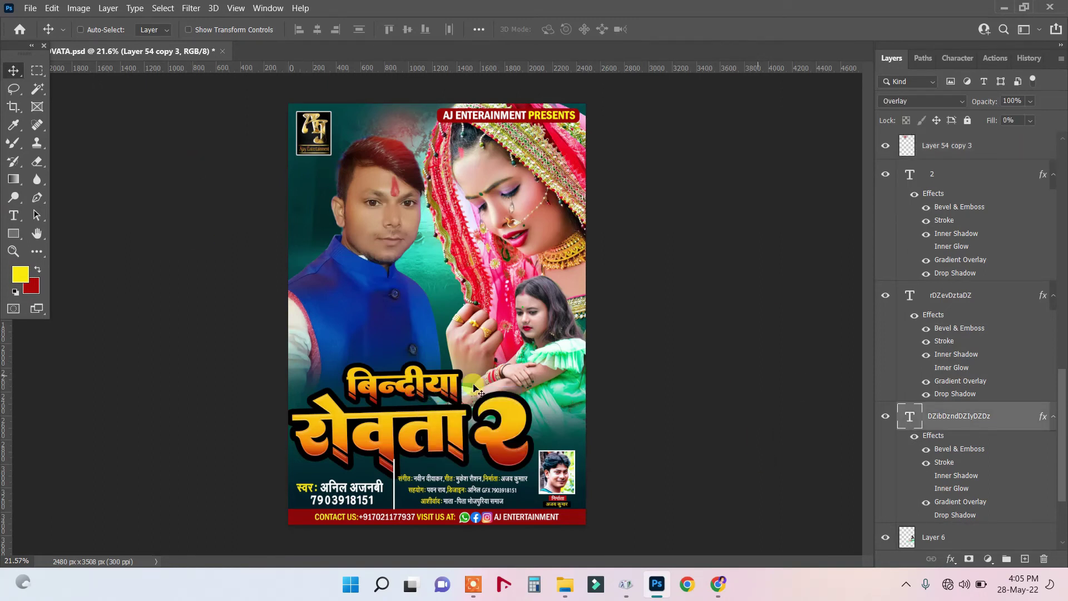
{"action": "left_click", "coordinate": [191, 8]}
{"action": "mouse_move", "coordinate": [241, 306]}
{"action": "left_click", "coordinate": [396, 309]}
{"action": "left_click", "coordinate": [543, 236]}
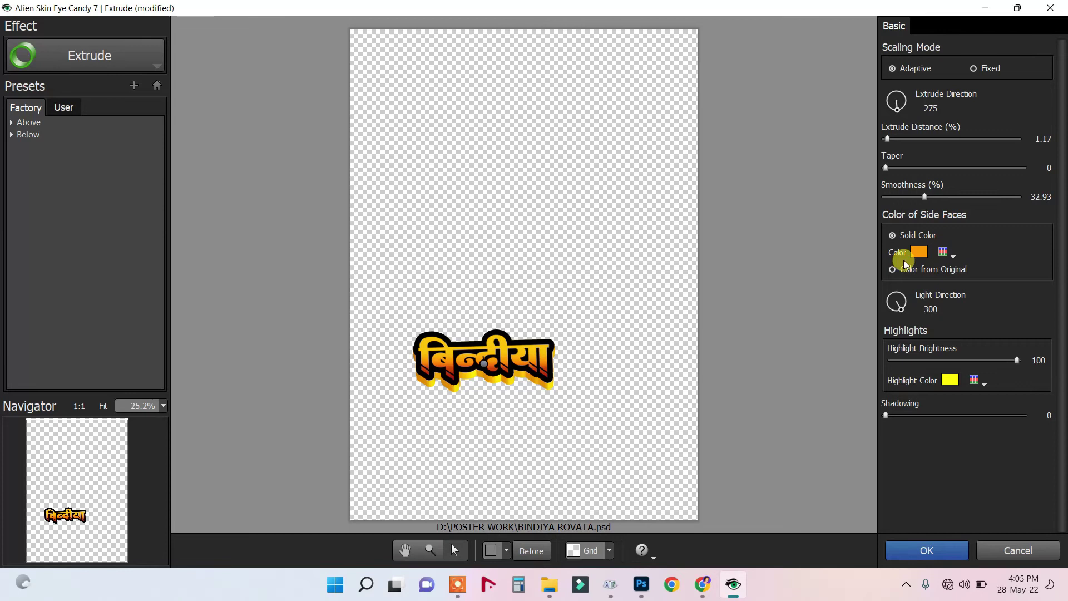
Set the extrusion side faces to dark red a00000 and highlights to ff0000.
{"action": "left_click", "coordinate": [919, 252]}
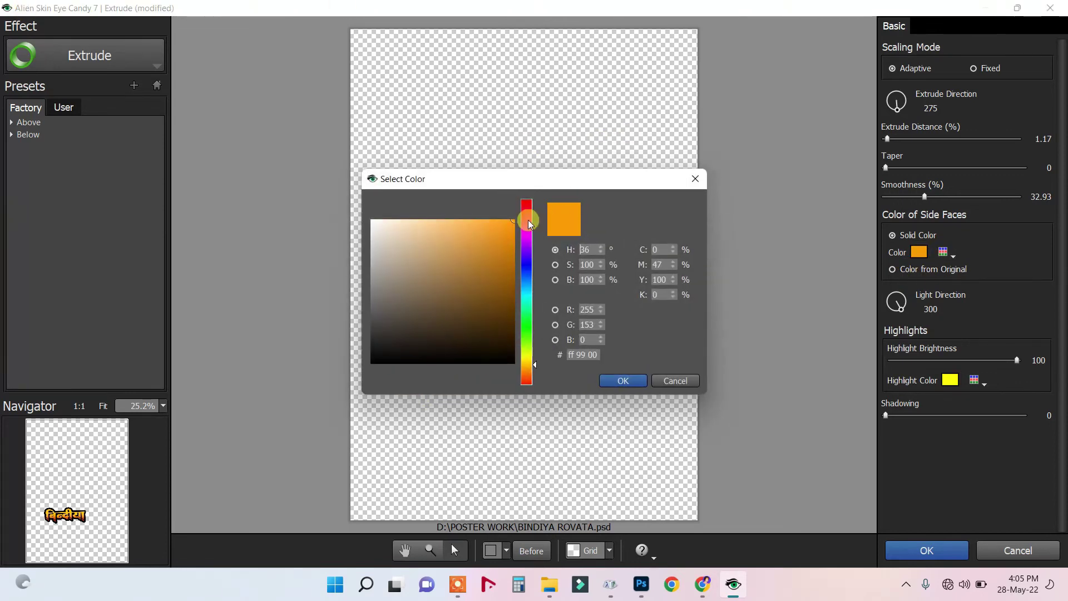
{"action": "left_click", "coordinate": [527, 202]}
{"action": "left_click", "coordinate": [512, 273]}
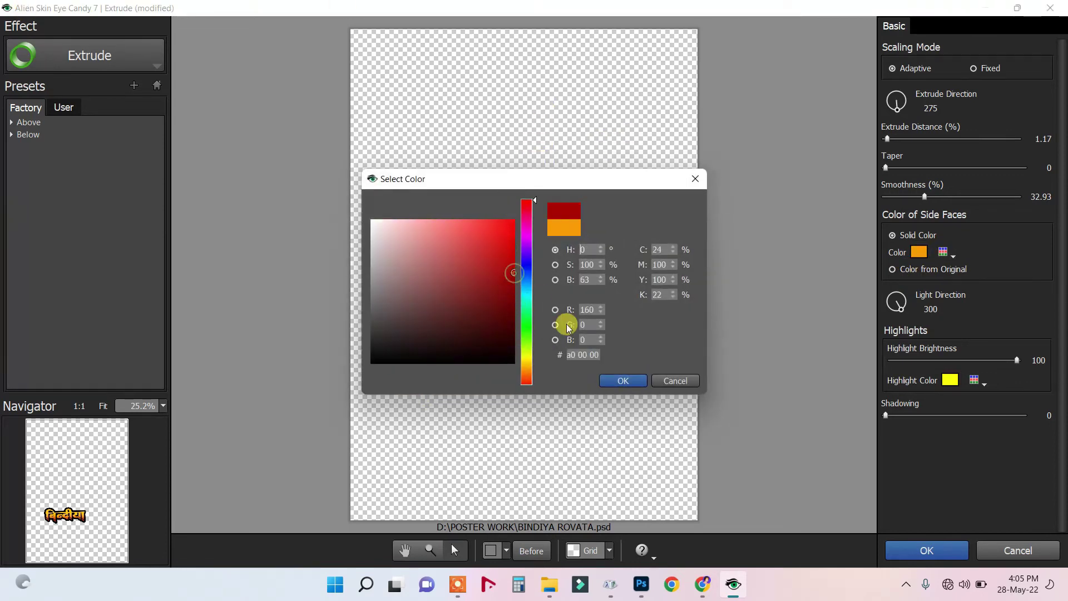
{"action": "left_click", "coordinate": [624, 380]}
{"action": "left_click", "coordinate": [634, 380]}
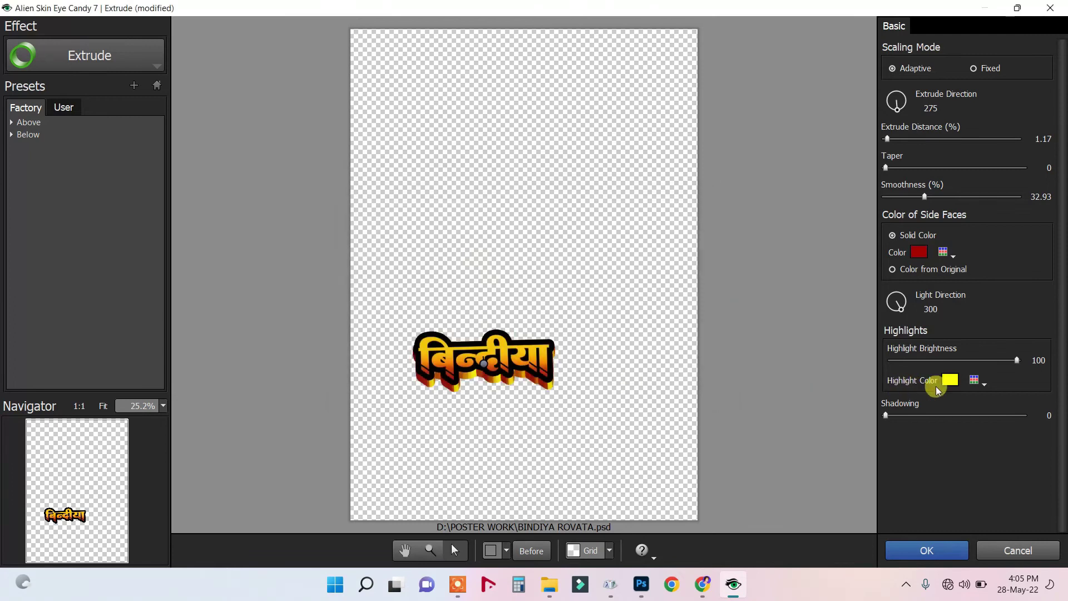
{"action": "left_click", "coordinate": [949, 380]}
{"action": "left_click", "coordinate": [527, 202]}
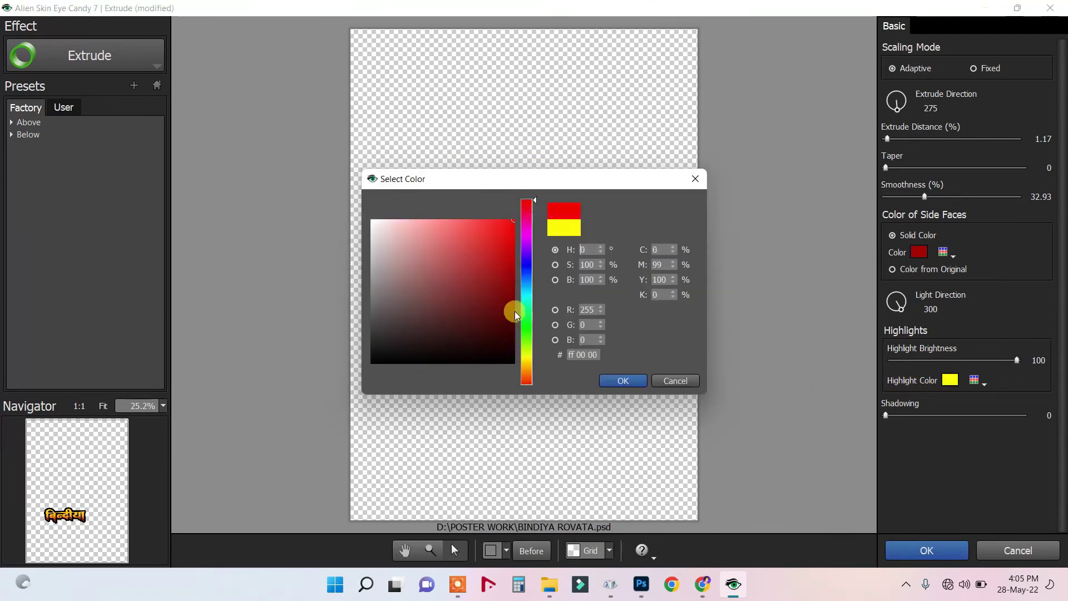
{"action": "left_click", "coordinate": [609, 380]}
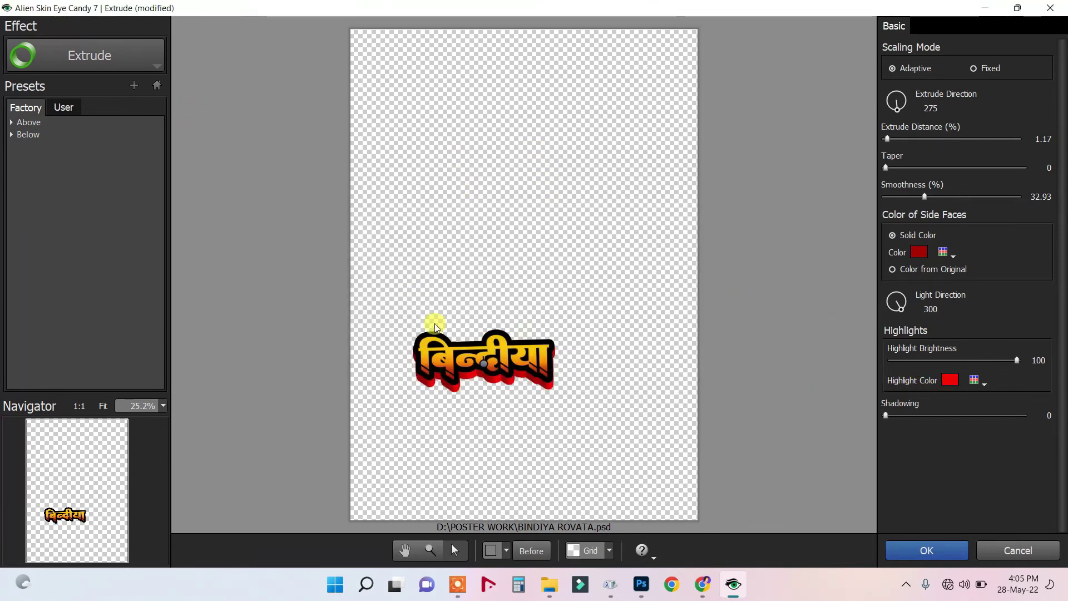
Deepen the extrusion to distance 2.00, set shadowing to 68, and apply the effect.
{"action": "scroll", "coordinate": [572, 421], "scroll_direction": "up", "scroll_amount": 2}
{"action": "scroll", "coordinate": [617, 399], "scroll_direction": "up", "scroll_amount": 1}
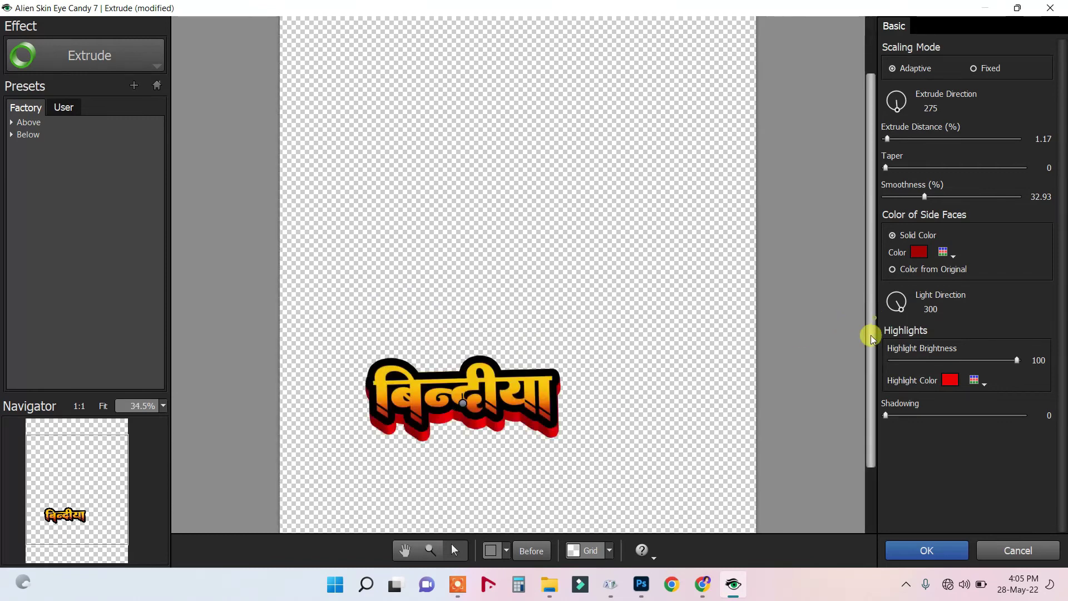
{"action": "scroll", "coordinate": [868, 357], "scroll_direction": "down", "scroll_amount": 3}
{"action": "left_click_drag", "start_coordinate": [463, 336], "coordinate": [465, 345]}
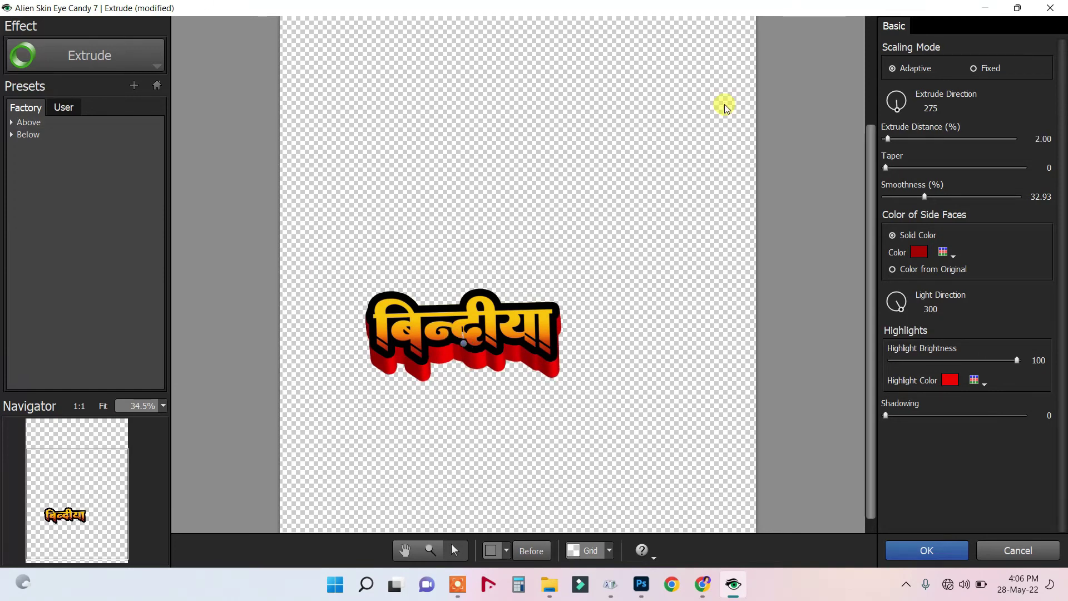
{"action": "left_click", "coordinate": [922, 417]}
{"action": "left_click", "coordinate": [989, 417]}
{"action": "mouse_move", "coordinate": [994, 423]}
{"action": "left_mouse_down"}
{"action": "mouse_move", "coordinate": [966, 423]}
{"action": "mouse_move", "coordinate": [982, 425]}
{"action": "left_mouse_up"}
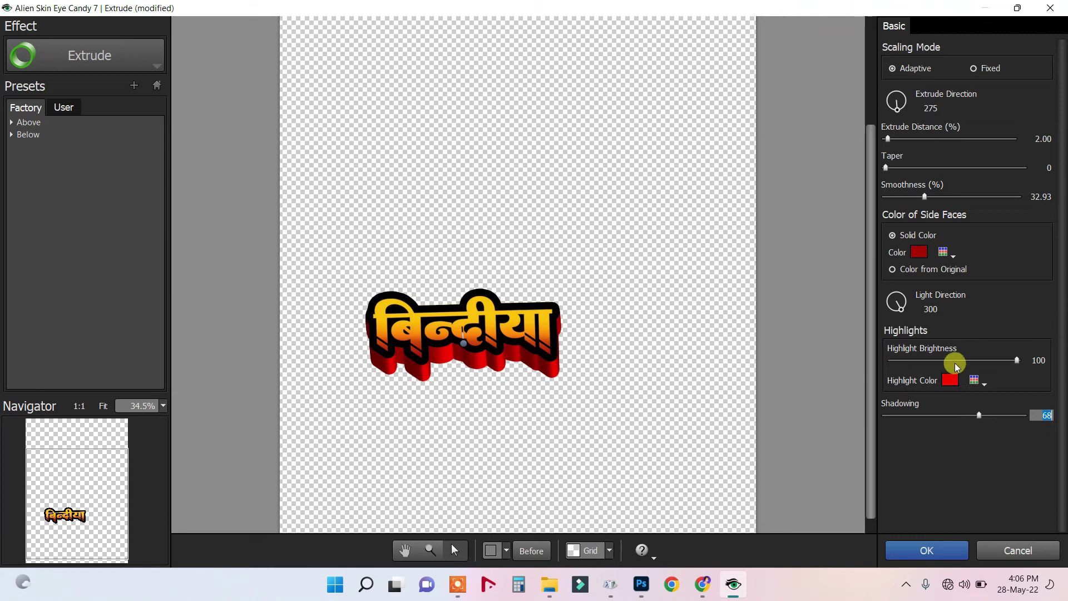
{"action": "left_click", "coordinate": [937, 550]}
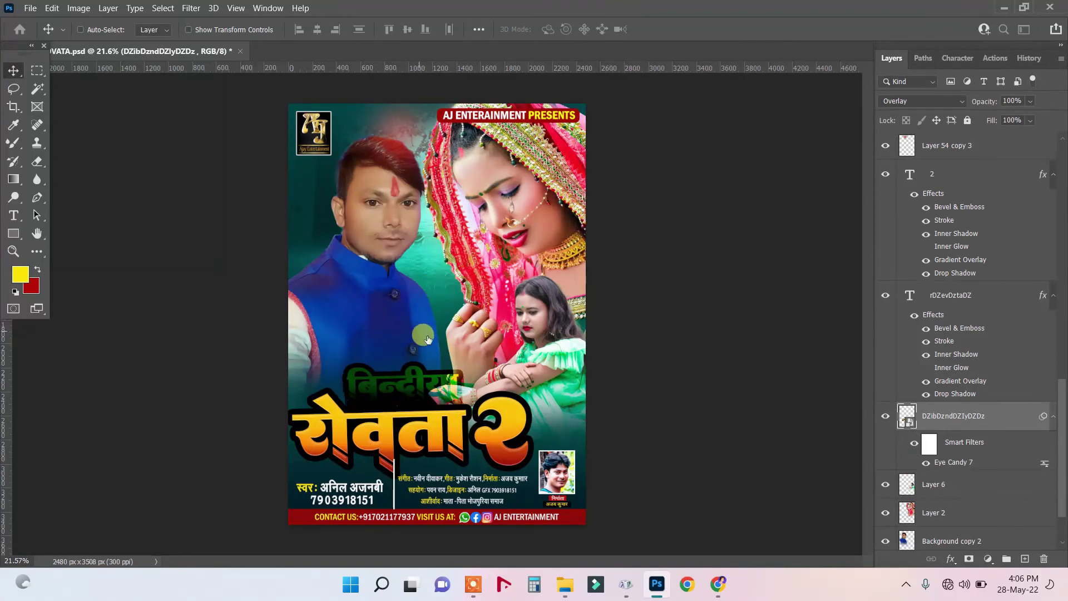
Set the बिन्दीया title layer to Normal blending and raise it about 84 px.
{"action": "left_click", "coordinate": [920, 102]}
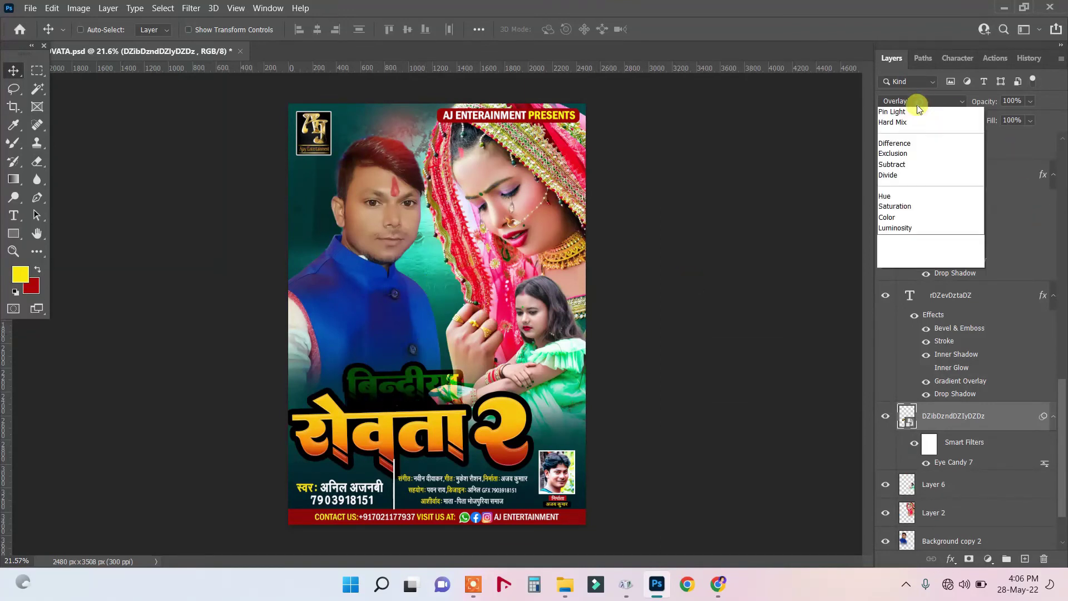
{"action": "left_click", "coordinate": [906, 114]}
{"action": "right_click", "coordinate": [399, 387]}
{"action": "left_click", "coordinate": [400, 389]}
{"action": "left_click_drag", "start_coordinate": [394, 385], "coordinate": [403, 394]}
{"action": "right_click", "coordinate": [405, 395]}
{"action": "left_click", "coordinate": [409, 395]}
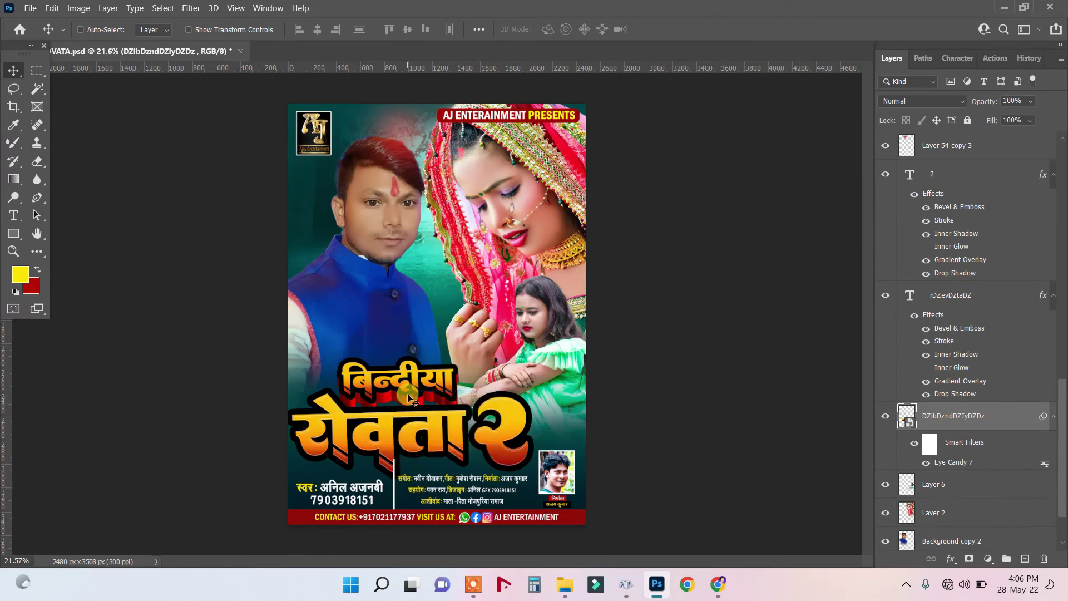
{"action": "right_click", "coordinate": [413, 431]}
{"action": "left_click", "coordinate": [439, 438]}
{"action": "left_click_drag", "start_coordinate": [393, 384], "coordinate": [393, 374]}
{"action": "left_click", "coordinate": [393, 375]}
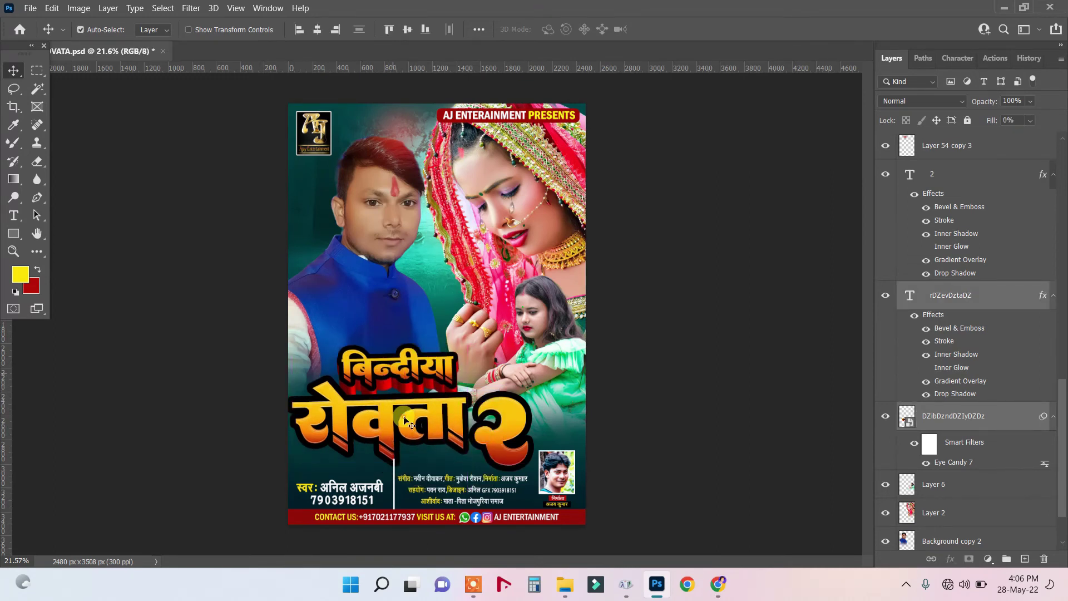
Warp the रोवता word with the Wave style at bend +22.
{"action": "right_click", "coordinate": [423, 425]}
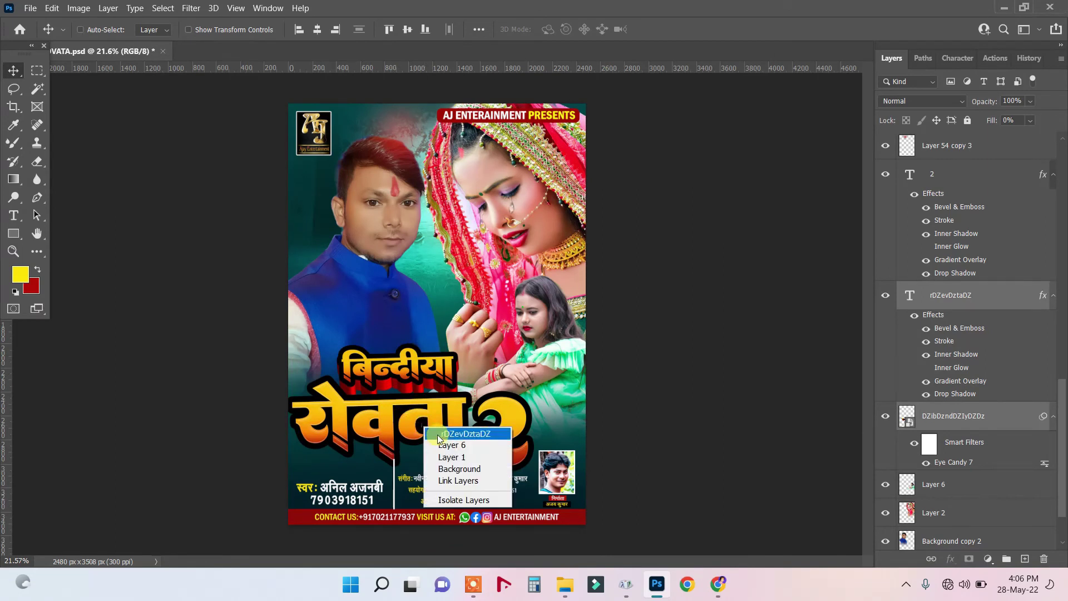
{"action": "left_click", "coordinate": [438, 435]}
{"action": "left_click", "coordinate": [13, 216]}
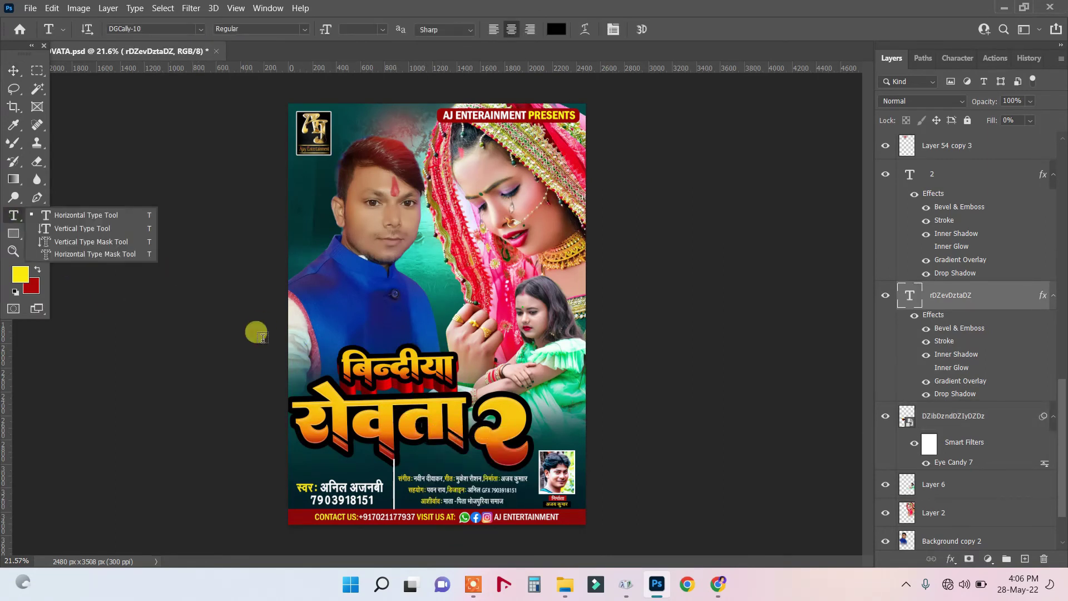
{"action": "double_click", "coordinate": [300, 416]}
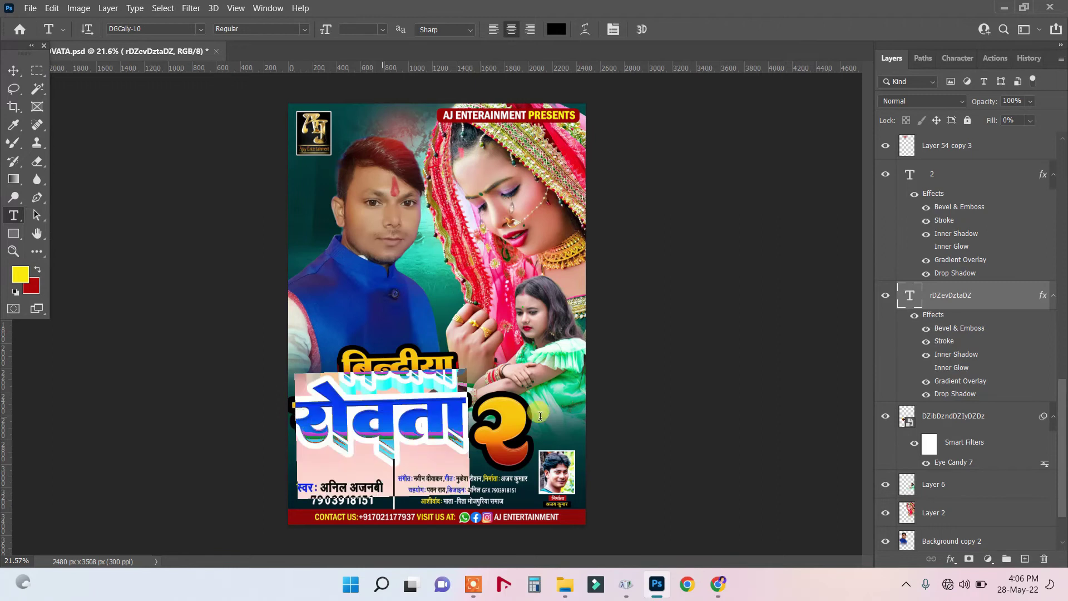
{"action": "right_click", "coordinate": [413, 417]}
{"action": "left_click", "coordinate": [443, 413]}
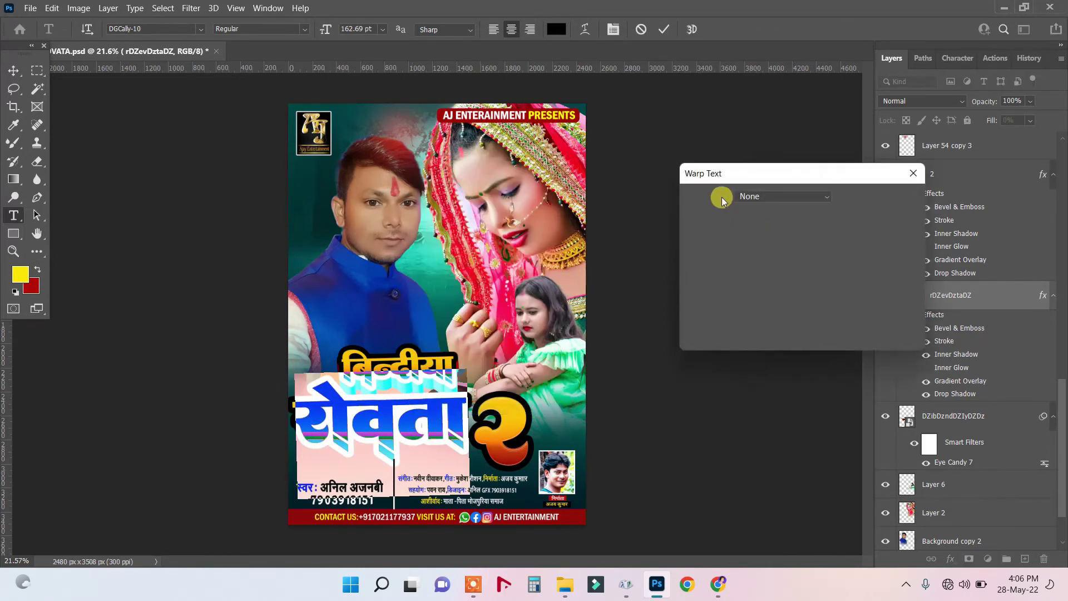
{"action": "left_click", "coordinate": [753, 196]}
{"action": "left_click", "coordinate": [765, 363]}
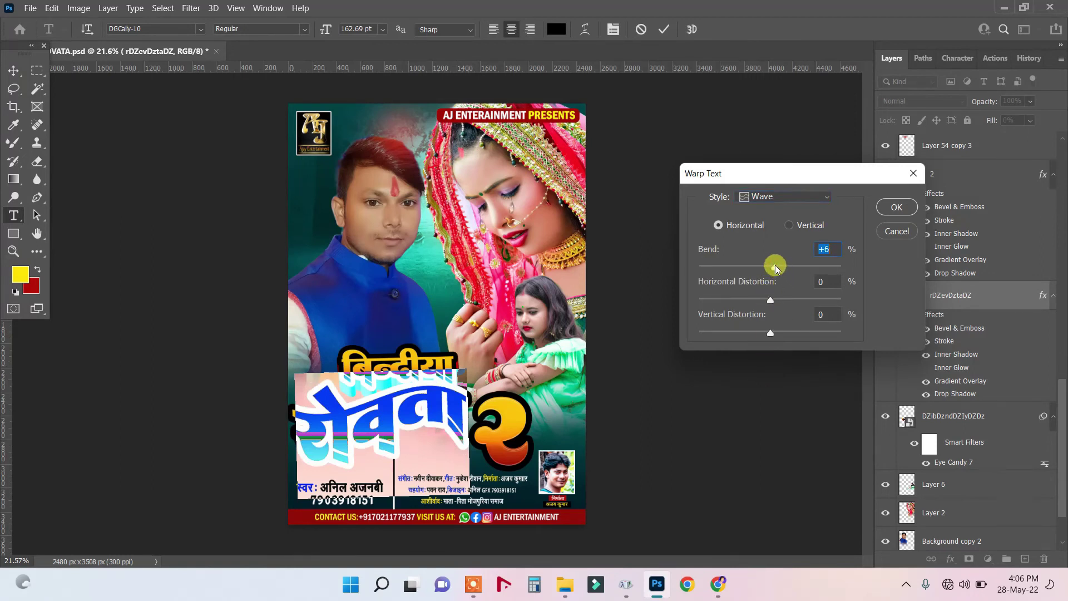
{"action": "left_click_drag", "start_coordinate": [776, 269], "coordinate": [780, 272]}
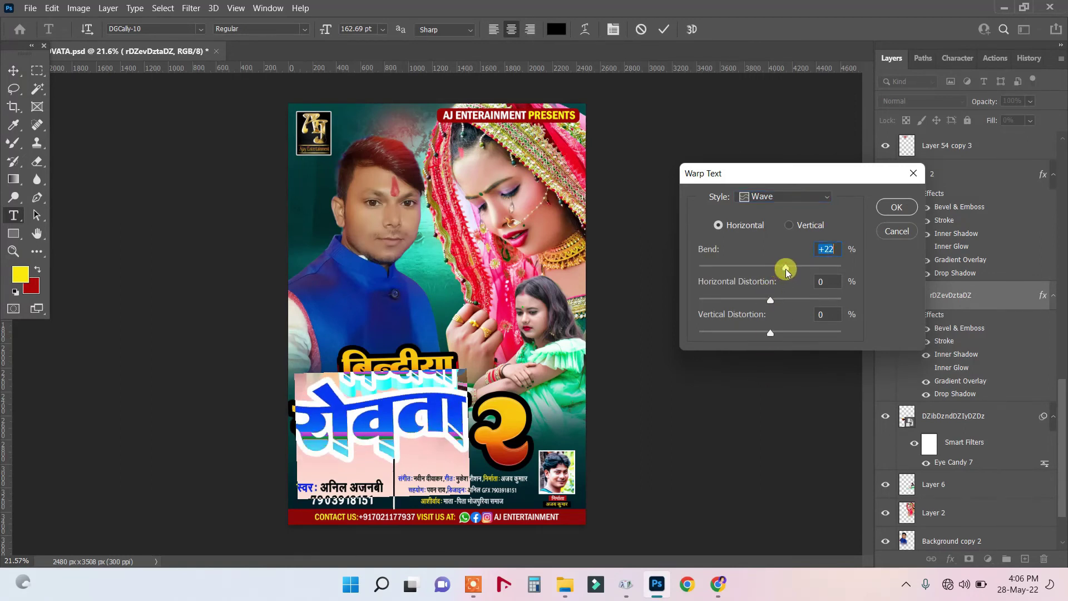
{"action": "left_click", "coordinate": [897, 207]}
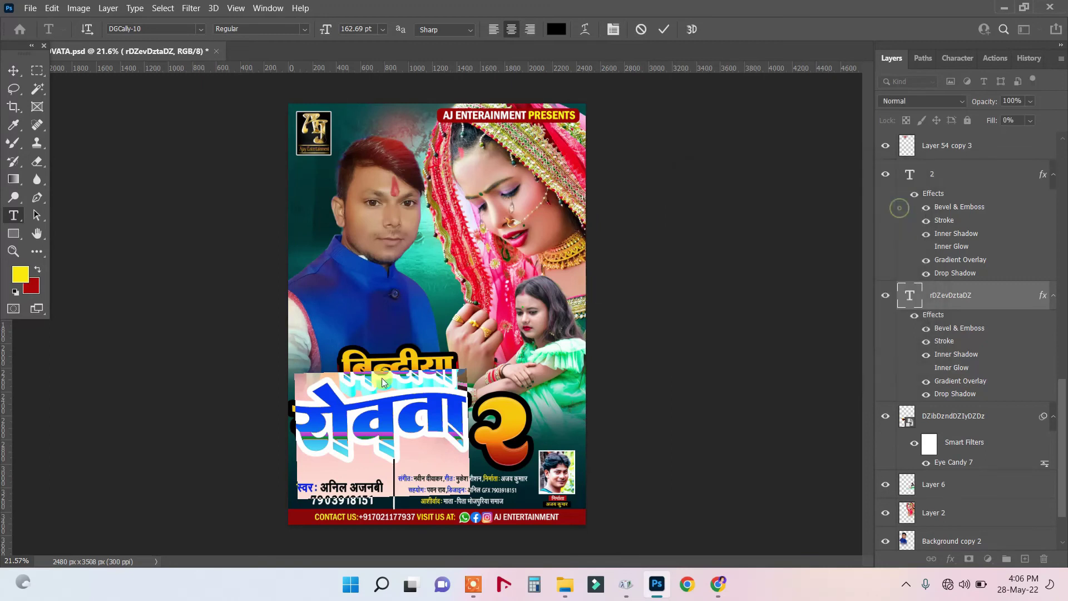
{"action": "key", "text": "v"}
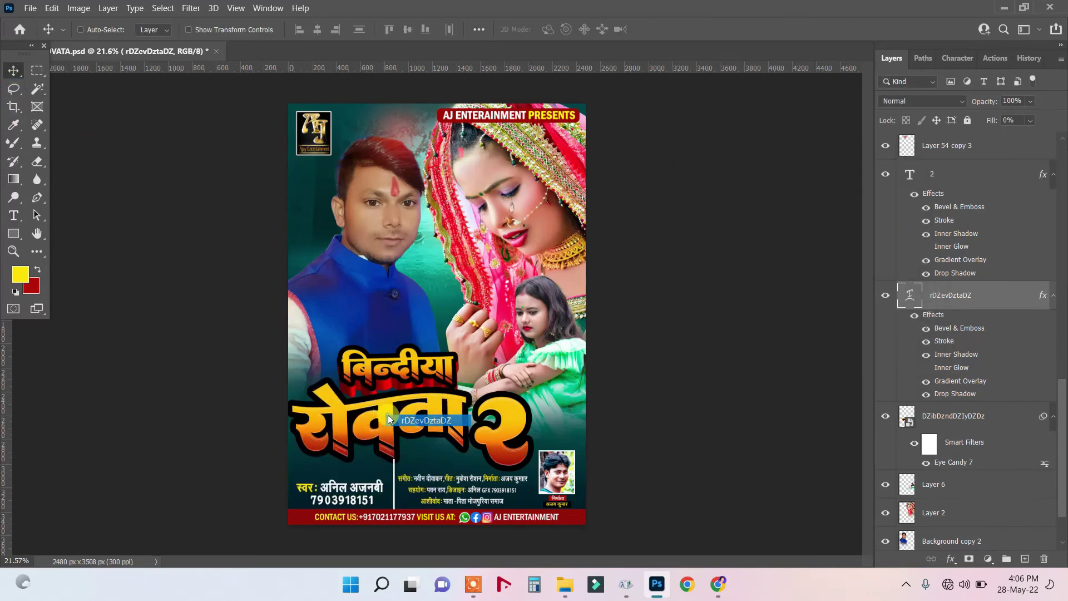
Apply the Eye Candy 7 red extrude to the रोवता smart object at distance 2.66, direction 271.
{"action": "left_click", "coordinate": [189, 9]}
{"action": "mouse_move", "coordinate": [217, 306]}
{"action": "left_click", "coordinate": [384, 307]}
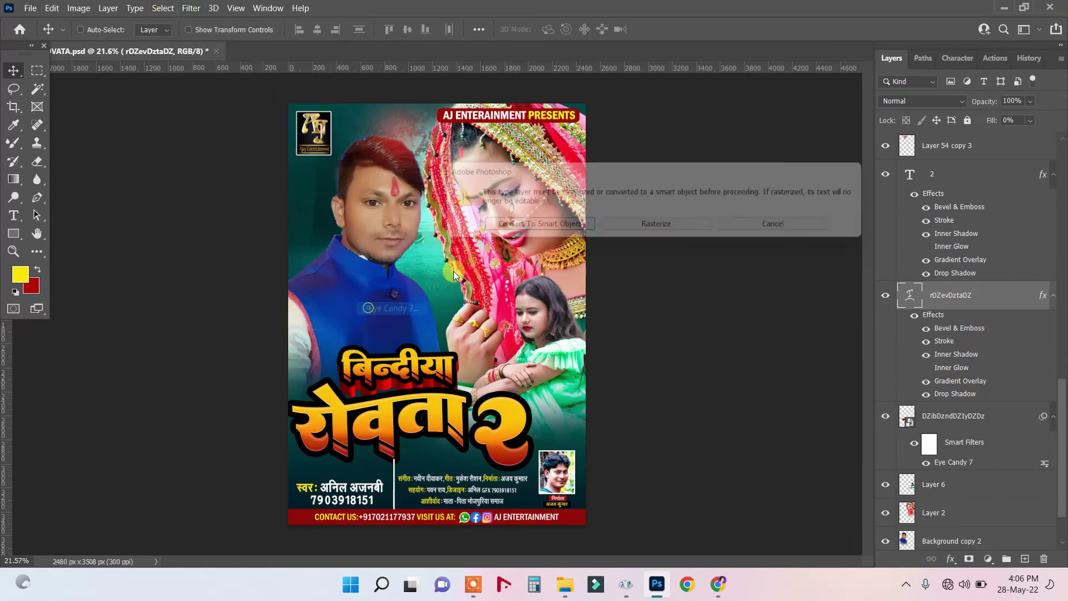
{"action": "key", "text": "Return"}
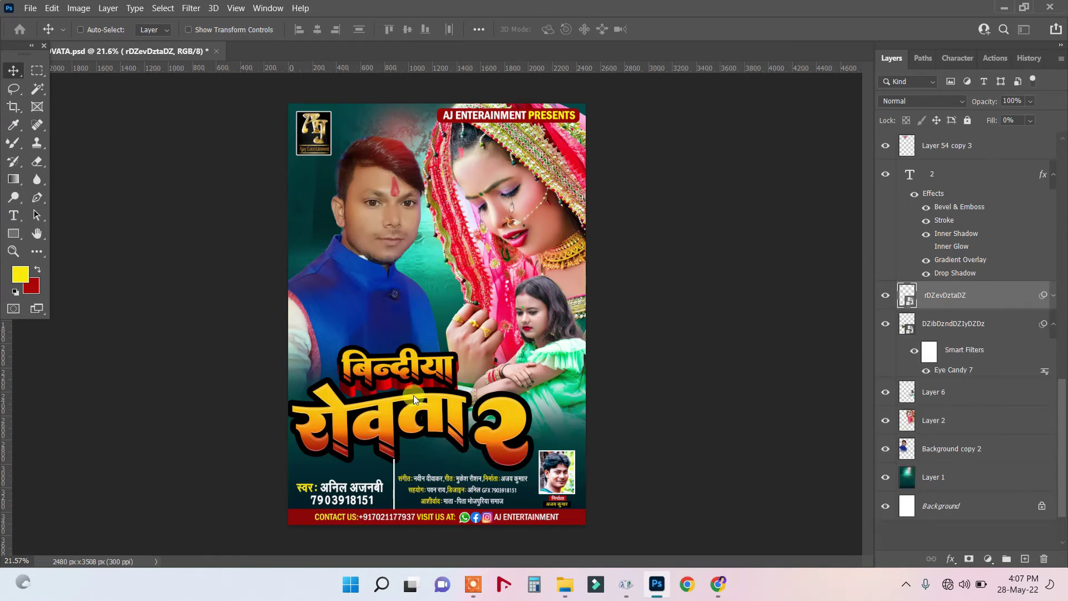
{"action": "key", "text": "ctrl+alt+f"}
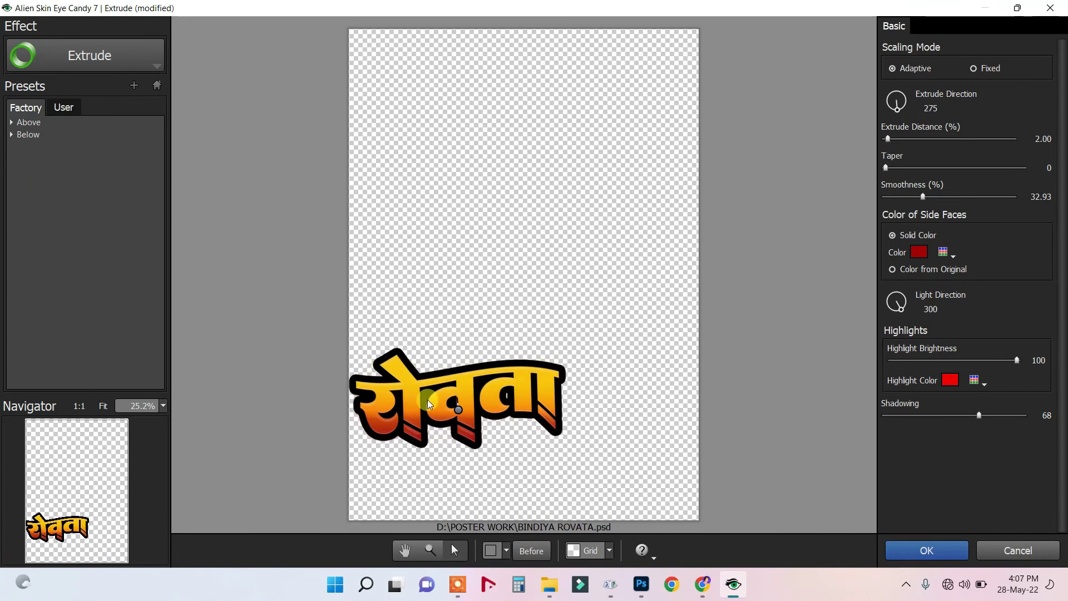
{"action": "left_click_drag", "start_coordinate": [460, 413], "coordinate": [458, 413]}
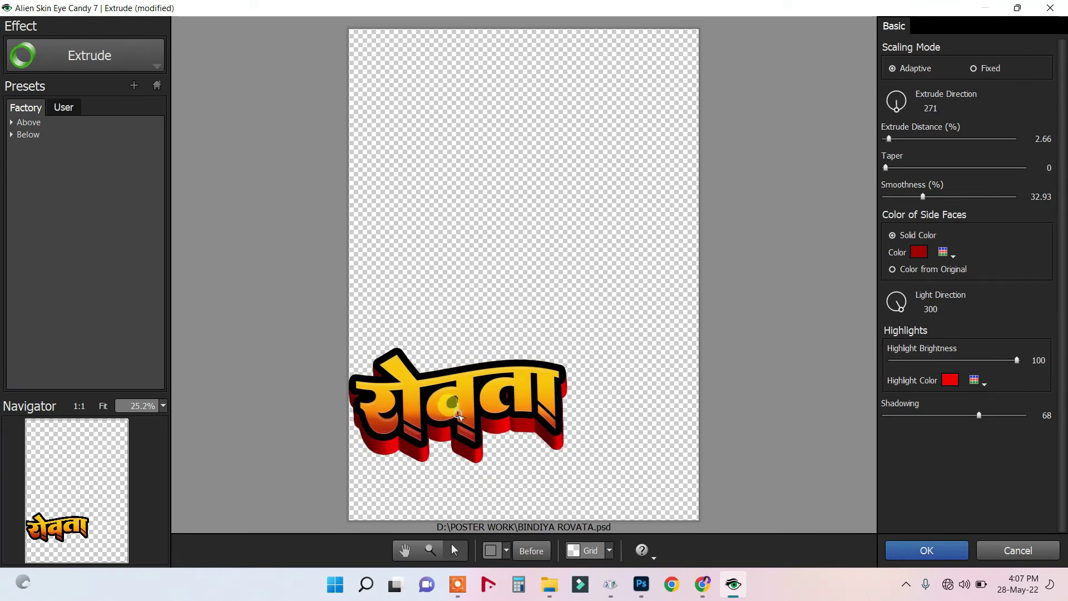
{"action": "left_click", "coordinate": [926, 550]}
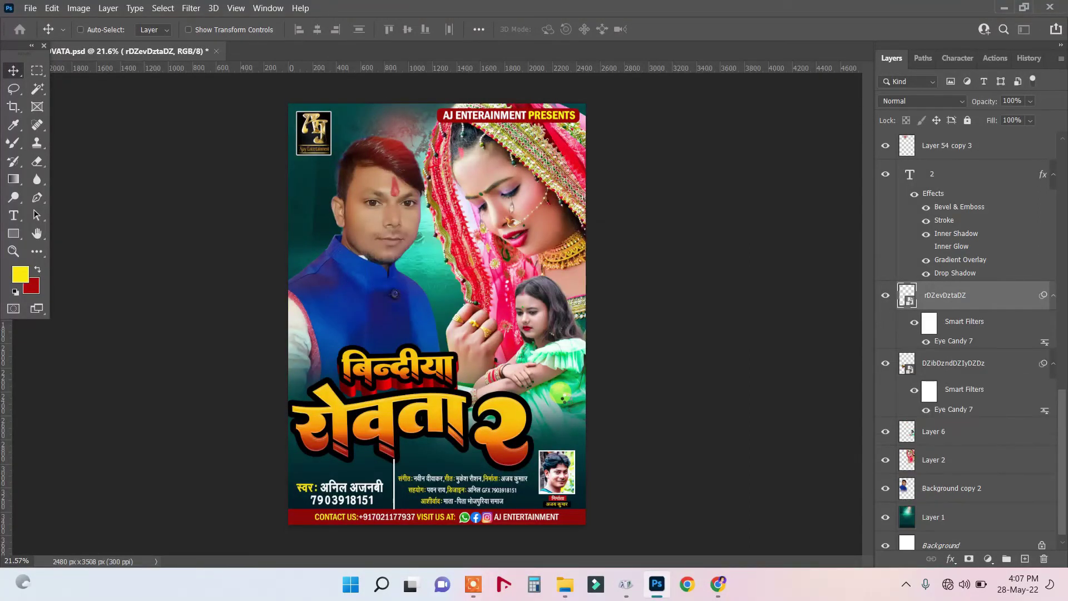
Give रोवता a Soft Light drop shadow (75%, 90°, 21 px), then select the बिन्दीया layer.
{"action": "left_click", "coordinate": [942, 560]}
{"action": "left_click", "coordinate": [945, 562]}
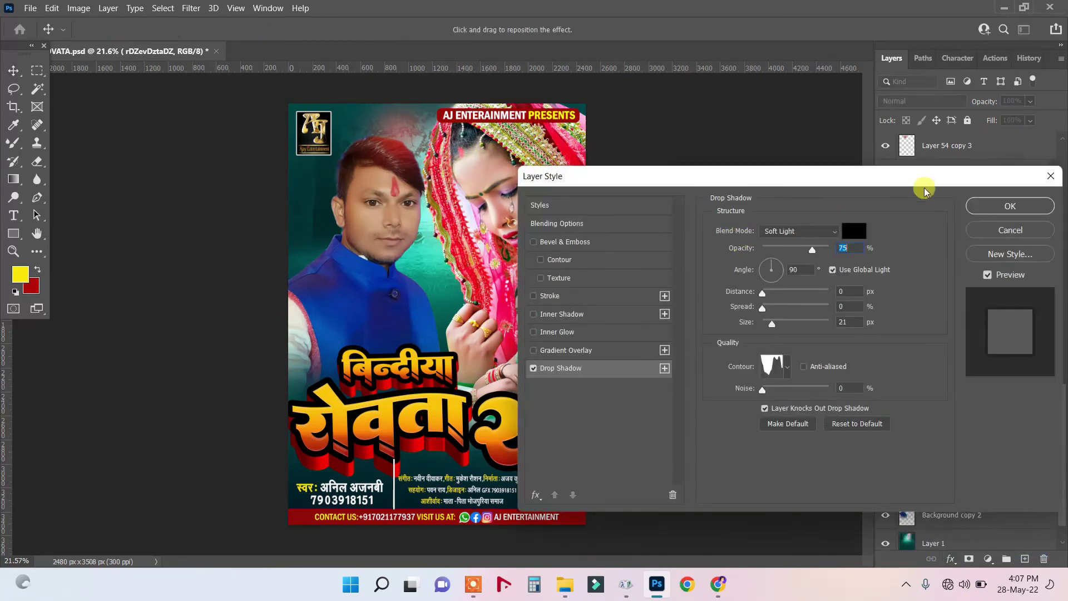
{"action": "left_click", "coordinate": [1006, 205]}
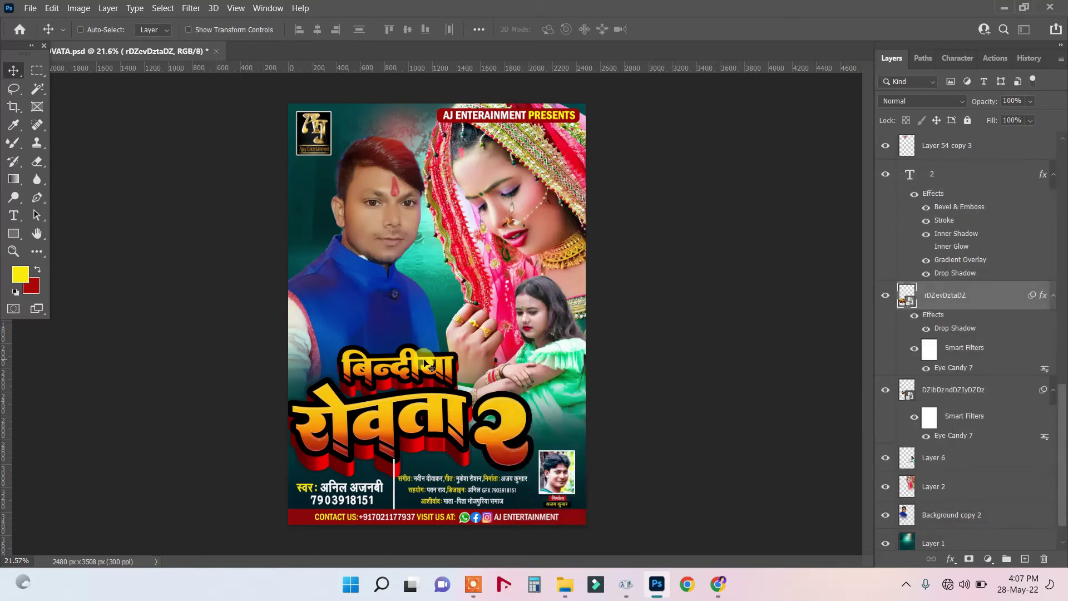
{"action": "right_click", "coordinate": [426, 363]}
{"action": "left_click", "coordinate": [476, 372]}
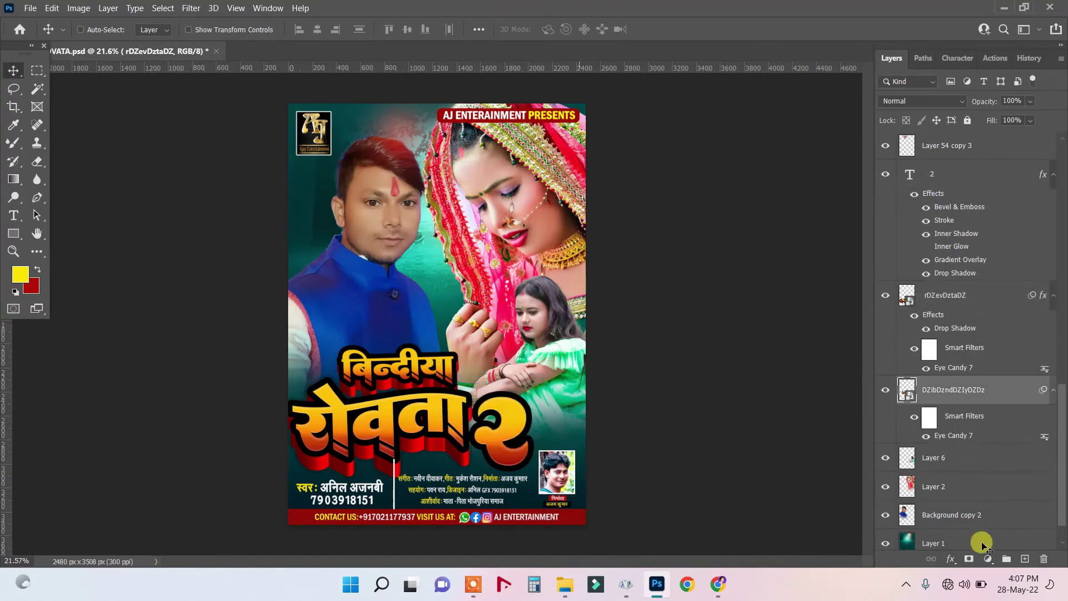
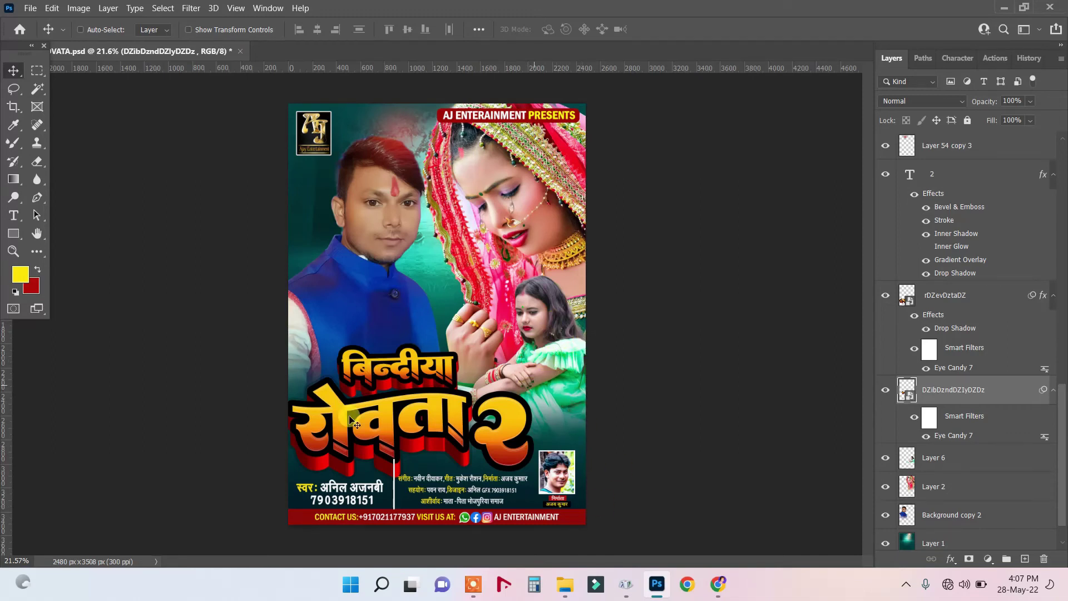
Select the Rectangle 3 layer, then the Layer 54 copy 3 layer, from the canvas.
{"action": "scroll", "coordinate": [390, 493], "scroll_direction": "up", "scroll_amount": 3}
{"action": "scroll", "coordinate": [389, 493], "scroll_direction": "up", "scroll_amount": 1}
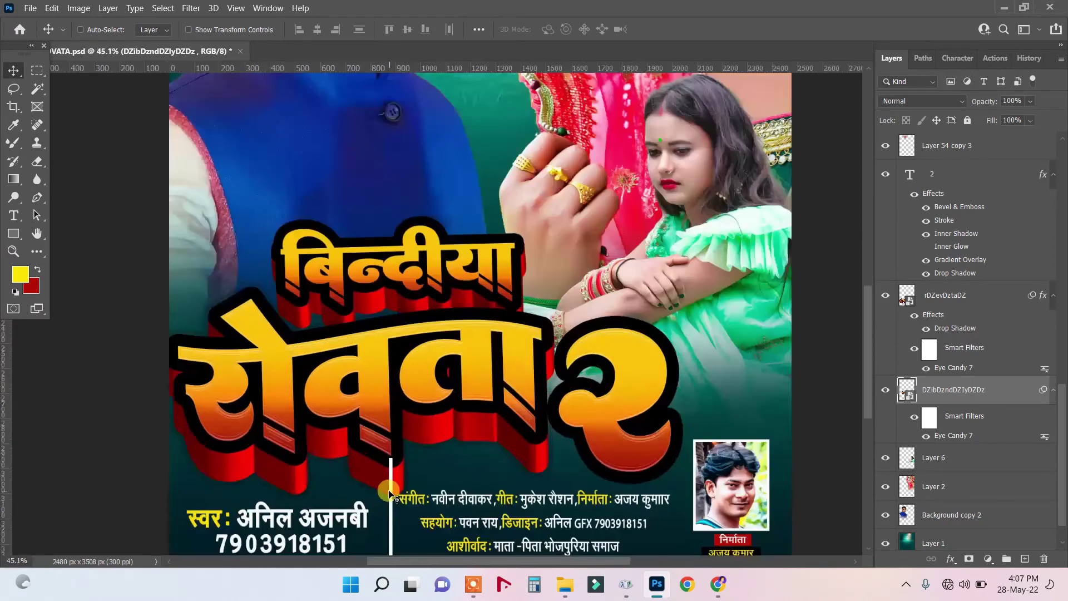
{"action": "right_click", "coordinate": [390, 495]}
{"action": "left_click", "coordinate": [398, 497]}
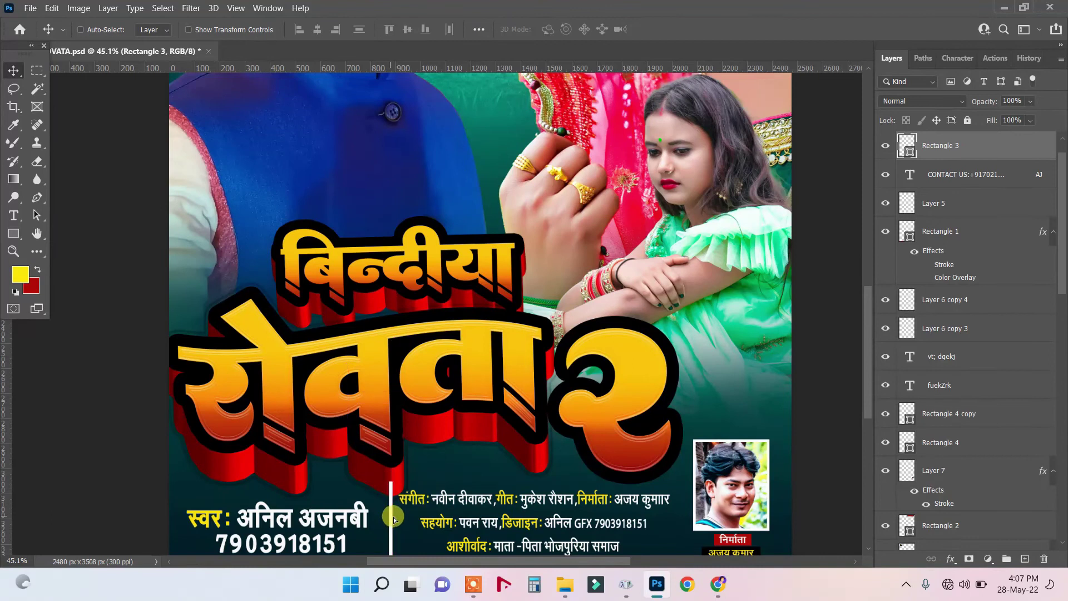
{"action": "scroll", "coordinate": [393, 515], "scroll_direction": "down", "scroll_amount": 2}
{"action": "scroll", "coordinate": [393, 519], "scroll_direction": "down", "scroll_amount": 3}
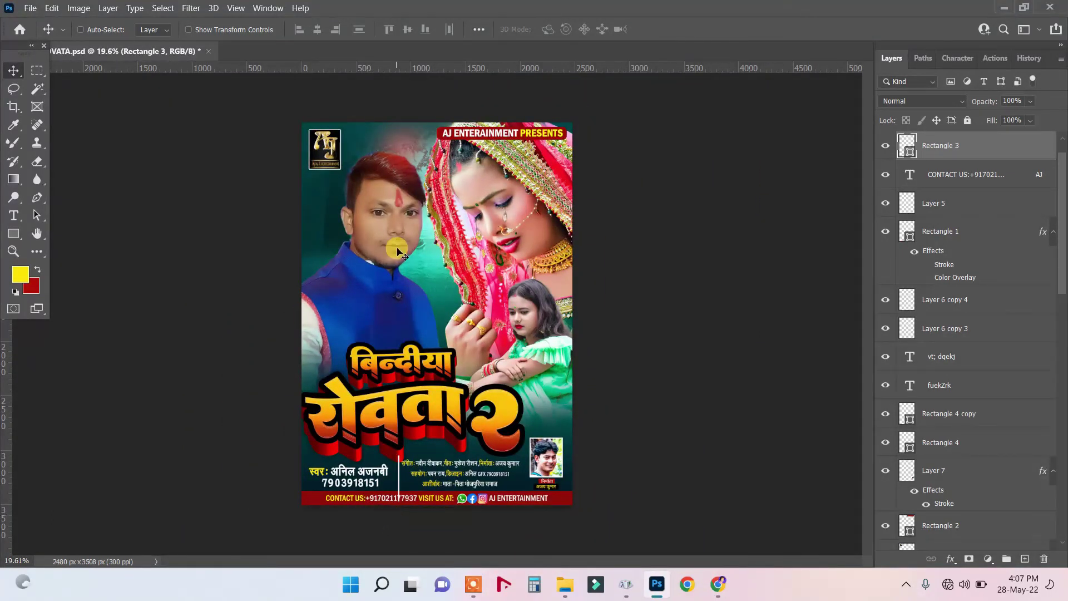
{"action": "right_click", "coordinate": [392, 168]}
{"action": "left_click", "coordinate": [404, 176]}
Scale the man's photo layer up to about 114%, then undo the resize.
{"action": "right_click", "coordinate": [391, 234]}
{"action": "left_click", "coordinate": [392, 235]}
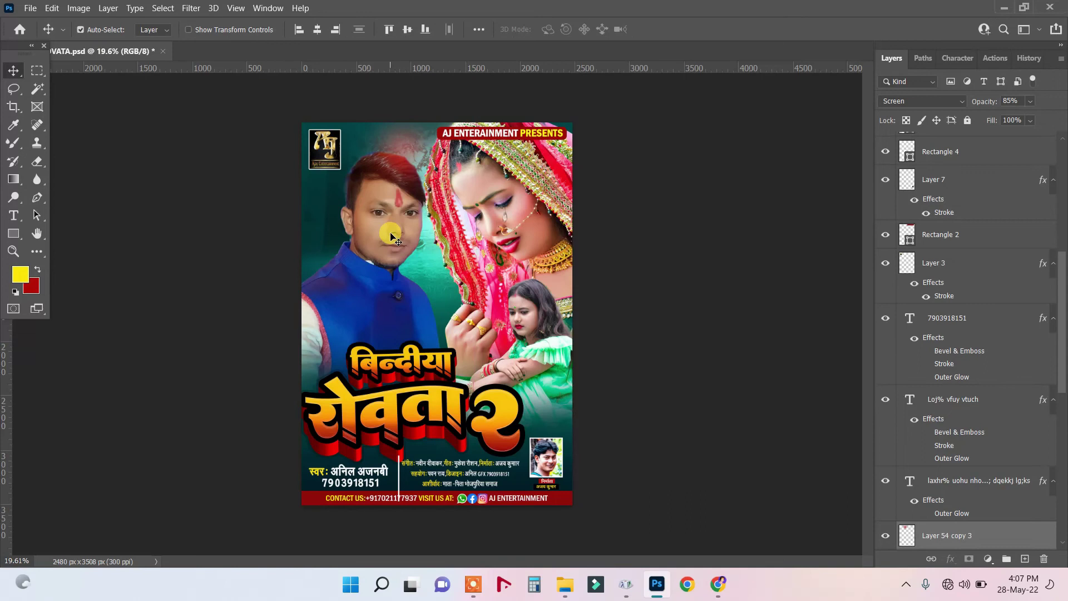
{"action": "key", "text": "ctrl+t"}
{"action": "left_click_drag", "start_coordinate": [376, 414], "coordinate": [373, 239]}
{"action": "key", "text": "Return"}
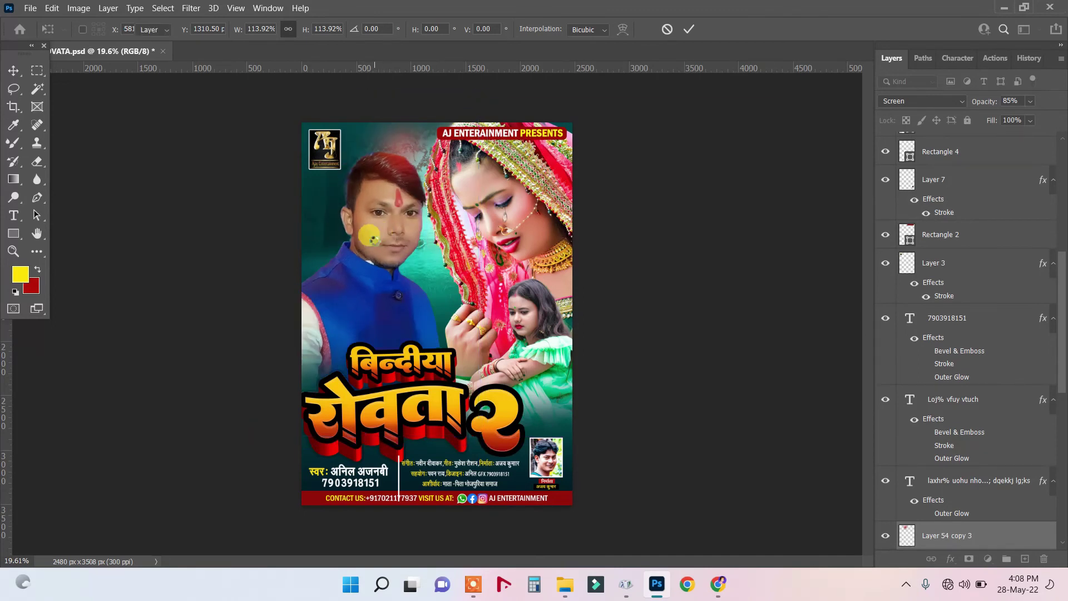
{"action": "key", "text": "ctrl+z"}
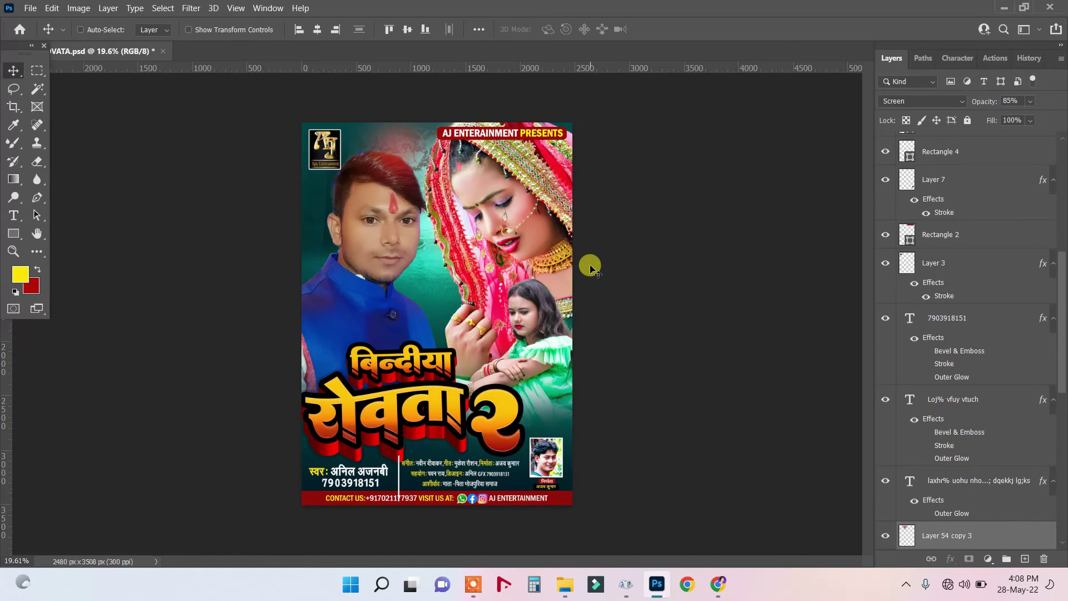
Select the credits text layer and nudge it slightly to the right.
{"action": "right_click", "coordinate": [452, 464]}
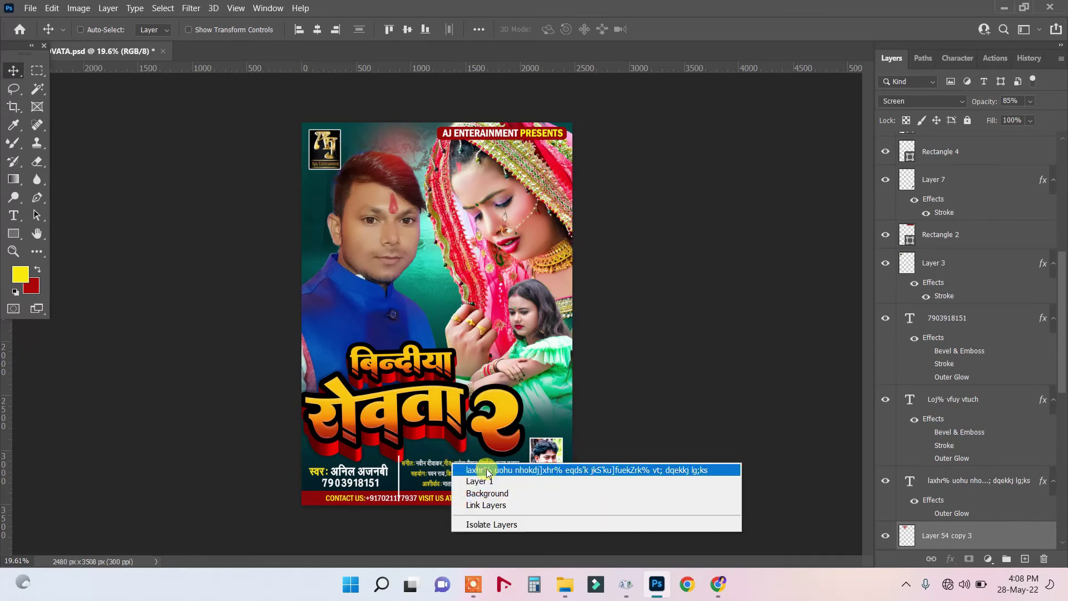
{"action": "left_click", "coordinate": [487, 471]}
{"action": "key", "text": "shift+Right"}
{"action": "key", "text": "shift+Right"}
{"action": "key", "text": "shift+Right"}
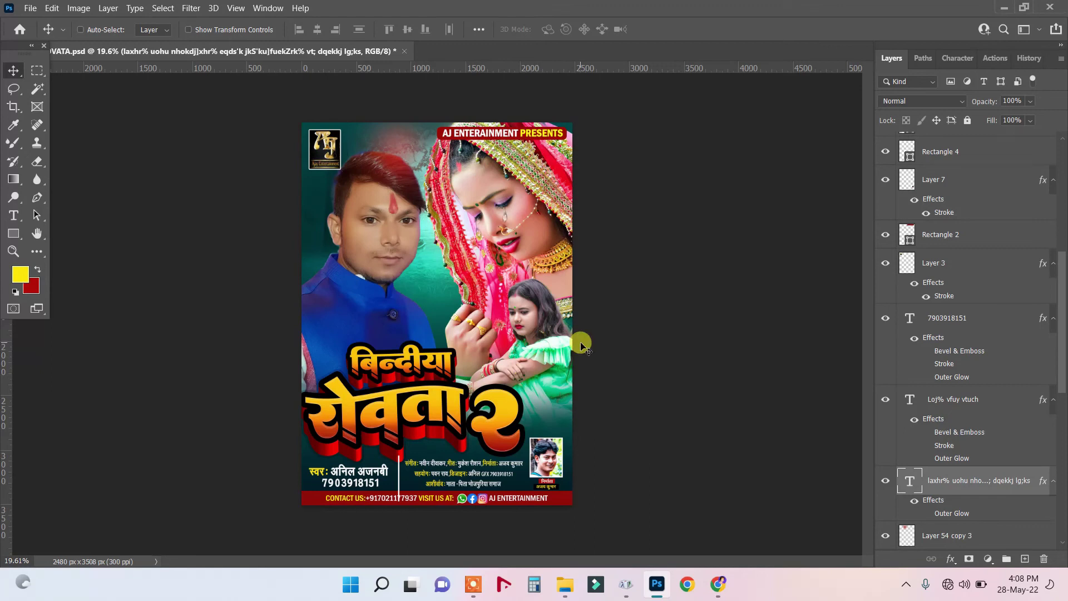
Hide Layer 6, the little girl in the green dress.
{"action": "right_click", "coordinate": [544, 314]}
{"action": "left_click", "coordinate": [557, 319]}
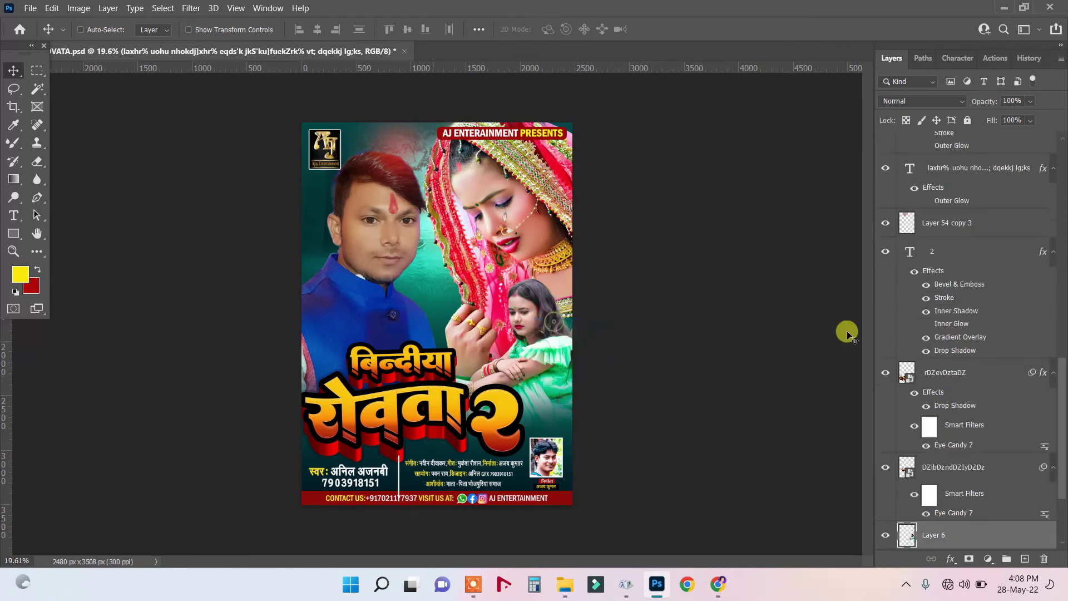
{"action": "scroll", "coordinate": [900, 490], "scroll_direction": "down", "scroll_amount": 3}
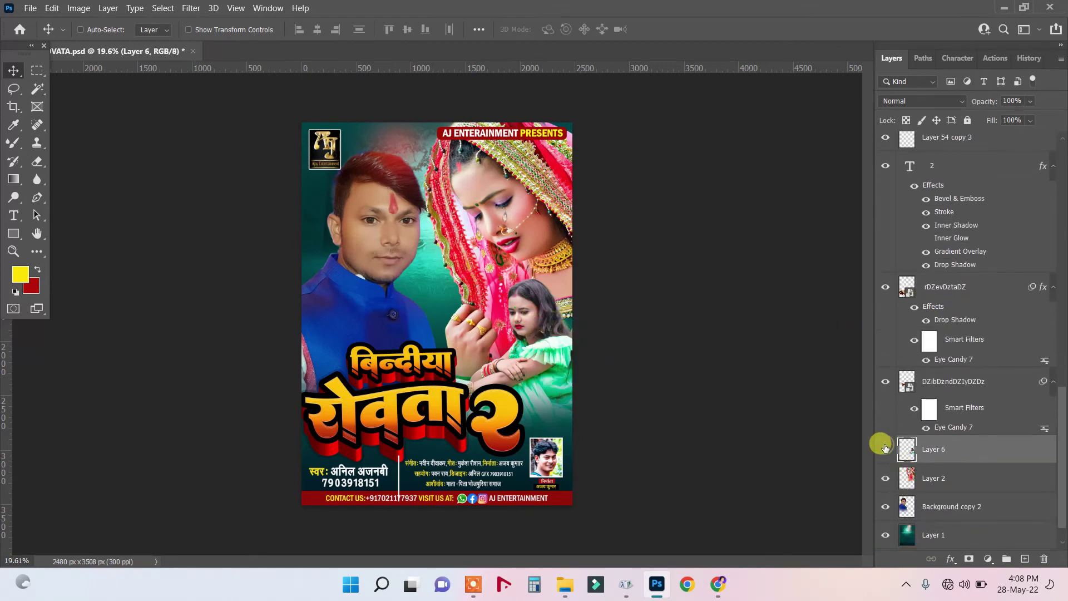
{"action": "left_click", "coordinate": [885, 449]}
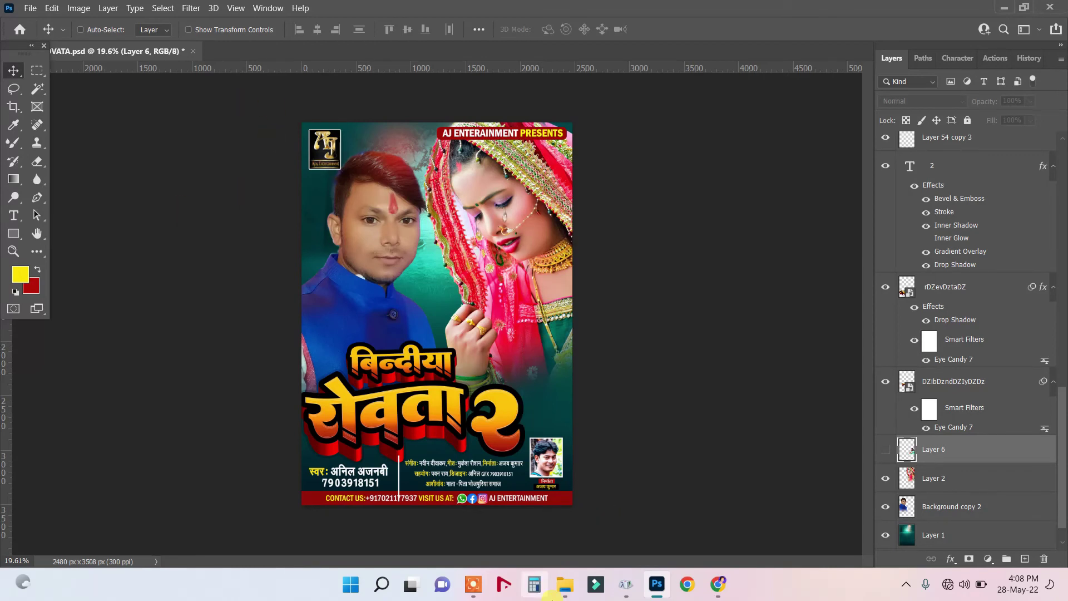
Open девушка-в-белом-платье-png-5.png from BACKGROUND > GIRLS in Adobe Photoshop 2021.
{"action": "mouse_move", "coordinate": [569, 593]}
{"action": "left_click", "coordinate": [492, 533]}
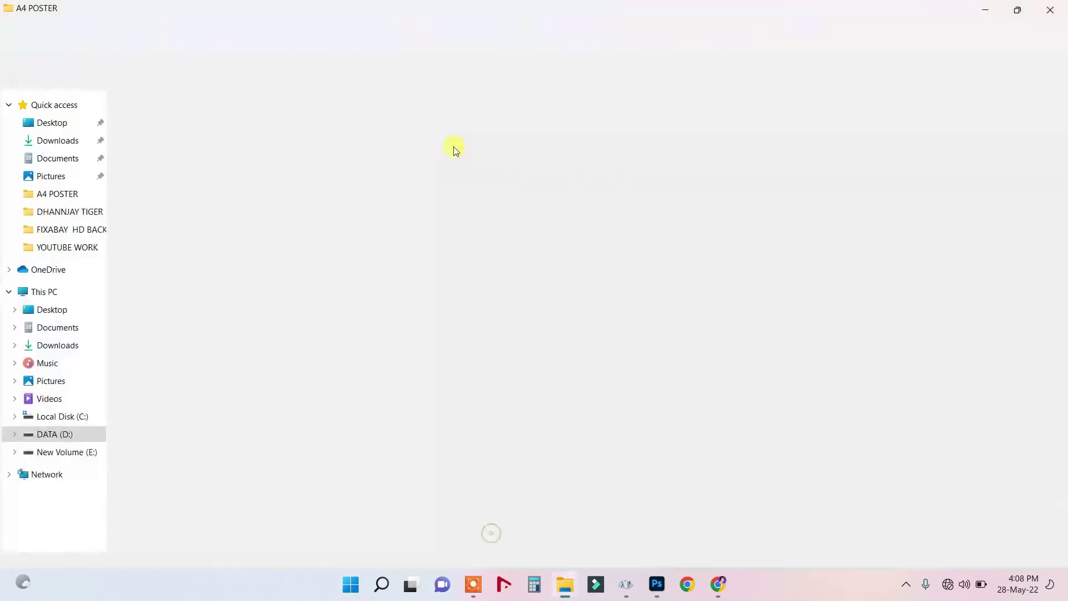
{"action": "left_click", "coordinate": [247, 71]}
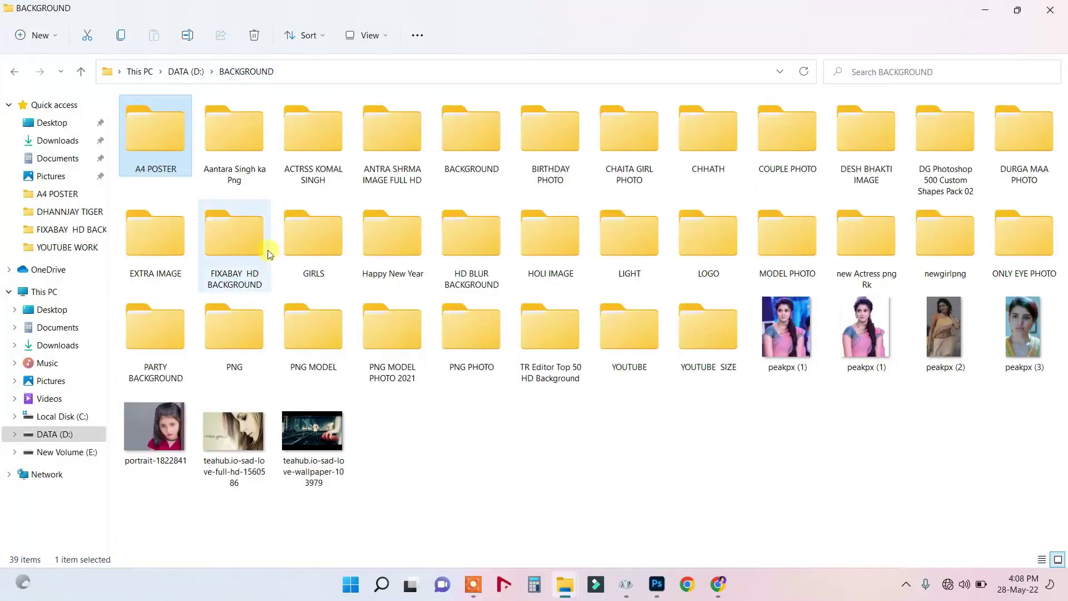
{"action": "double_click", "coordinate": [312, 265]}
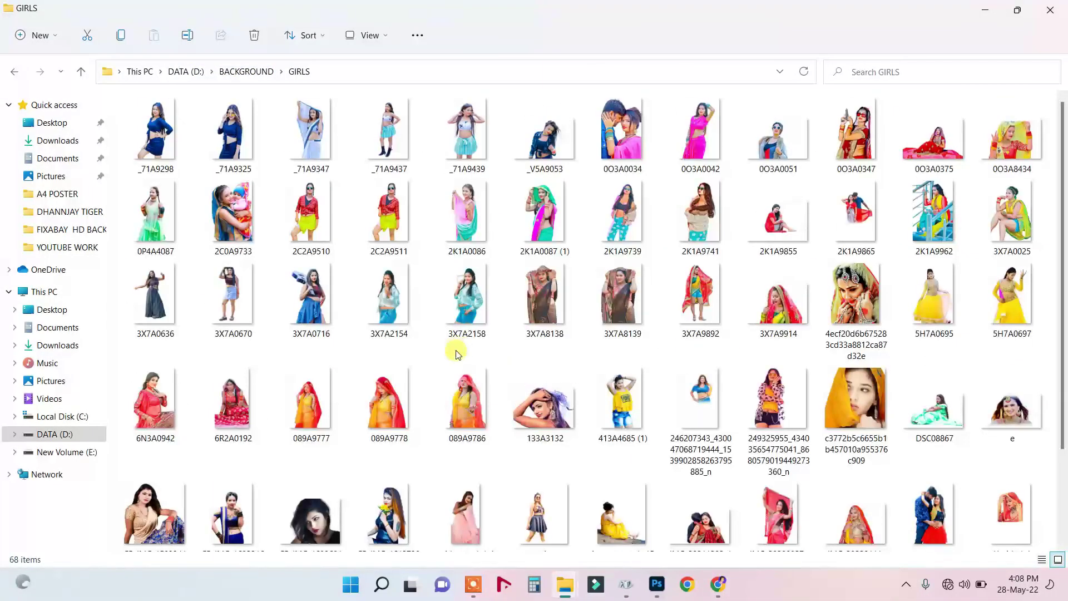
{"action": "scroll", "coordinate": [454, 352], "scroll_direction": "down", "scroll_amount": 3}
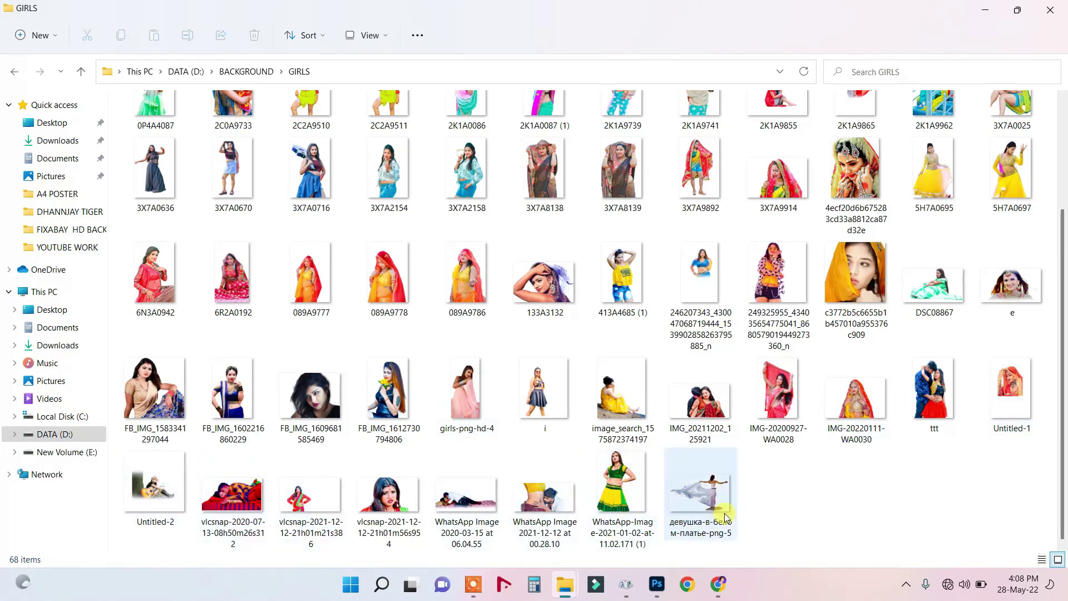
{"action": "left_click", "coordinate": [710, 502]}
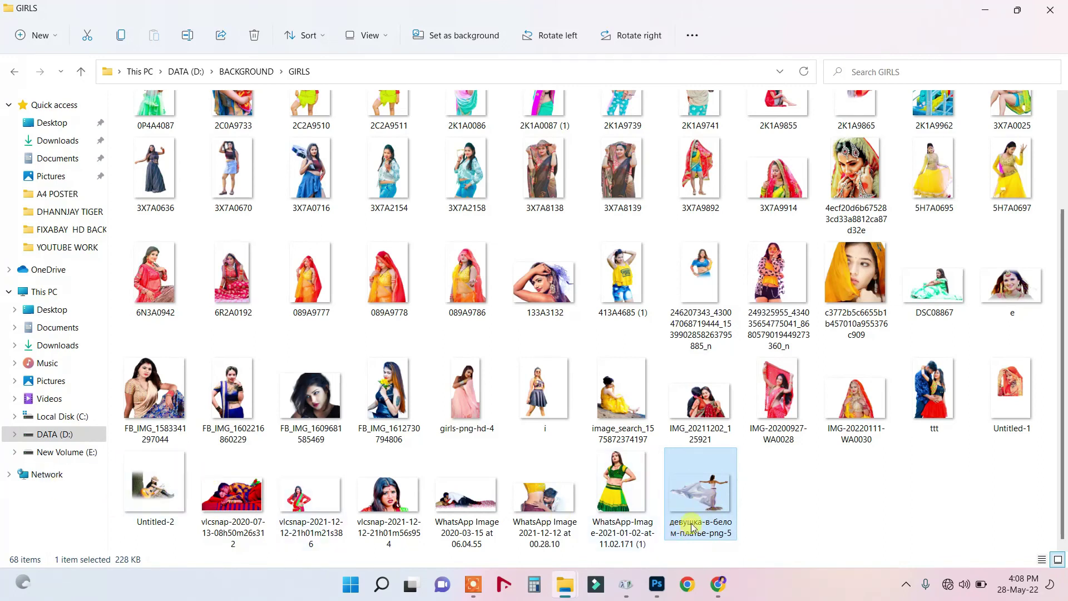
{"action": "mouse_move", "coordinate": [754, 340]}
{"action": "left_click", "coordinate": [796, 341]}
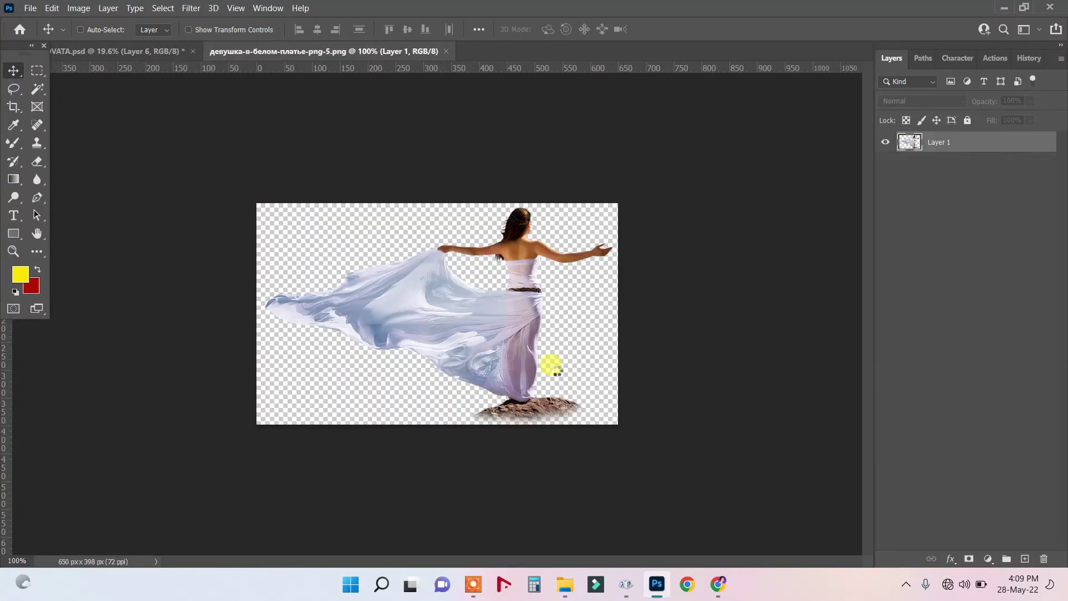
Drag the white-dress dancer from her PNG onto the VATA.psd poster, creating Layer 8.
{"action": "left_click_drag", "start_coordinate": [318, 218], "coordinate": [541, 379]}
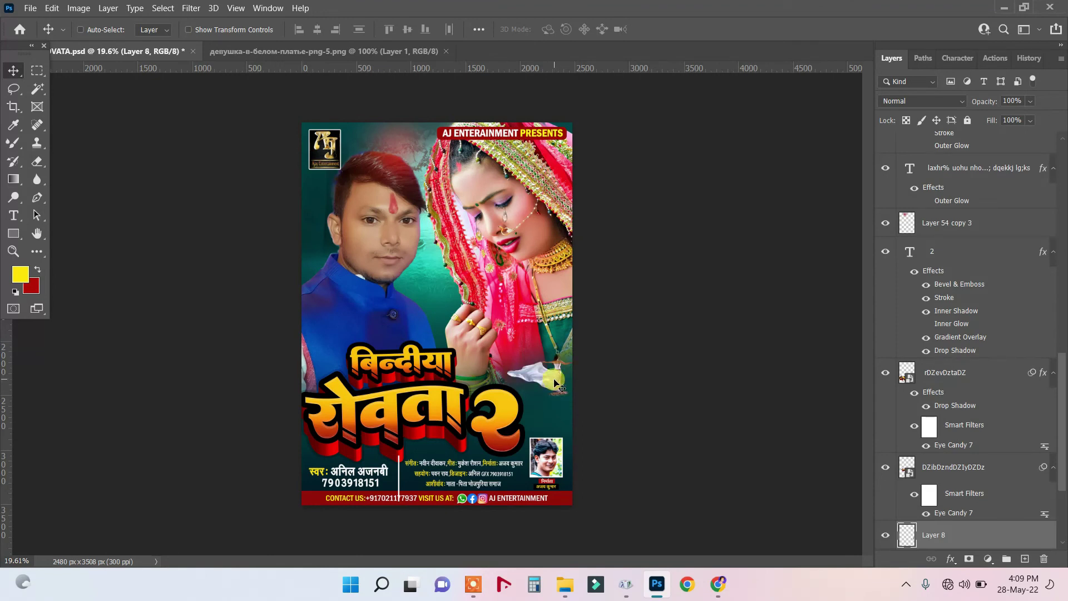
Scale Layer 8's dancer to about 285% and move her down-left beside the title.
{"action": "key", "text": "ctrl+t"}
{"action": "left_click_drag", "start_coordinate": [551, 397], "coordinate": [538, 416]}
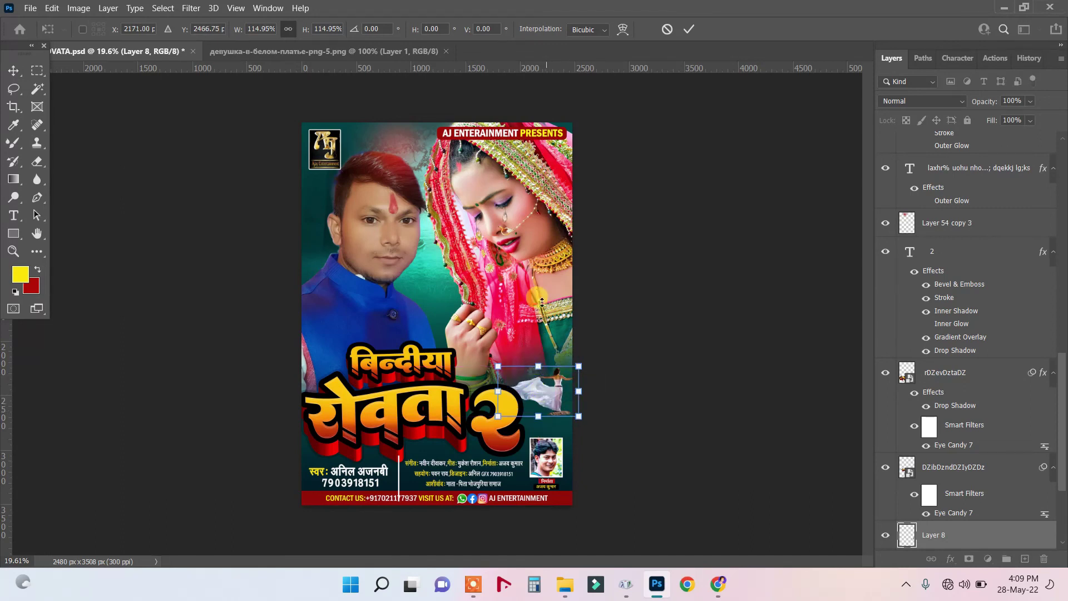
{"action": "left_click_drag", "start_coordinate": [542, 301], "coordinate": [538, 292]}
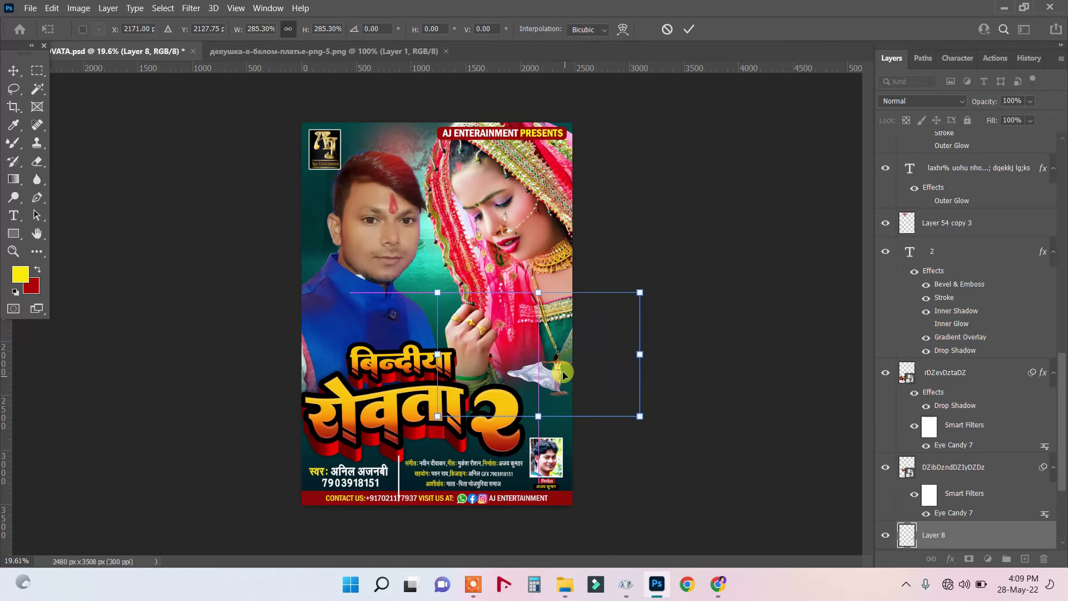
{"action": "left_click_drag", "start_coordinate": [558, 372], "coordinate": [552, 393]}
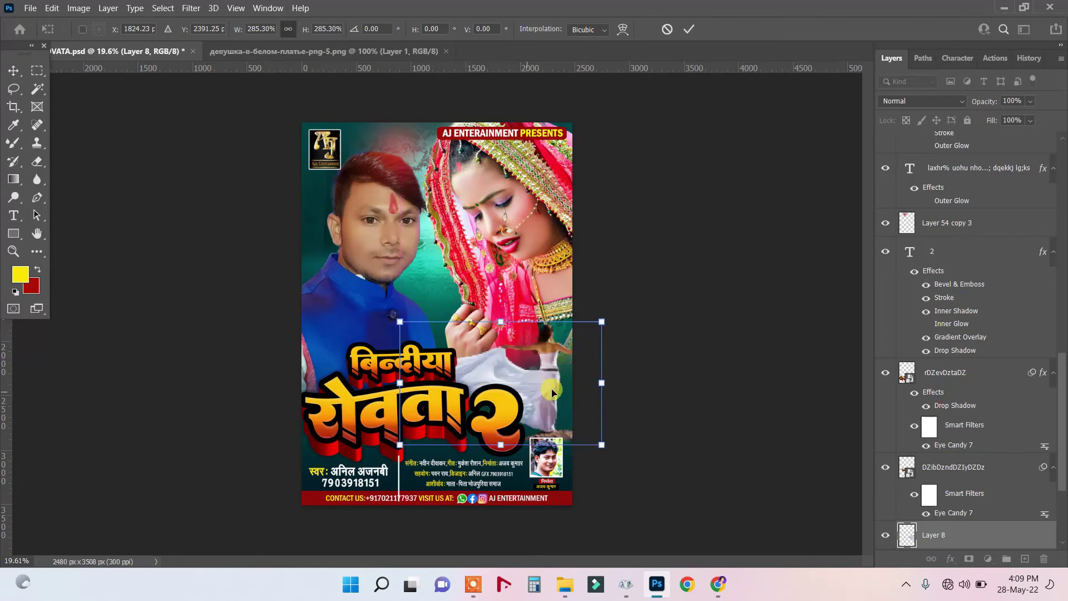
{"action": "key", "text": "Return"}
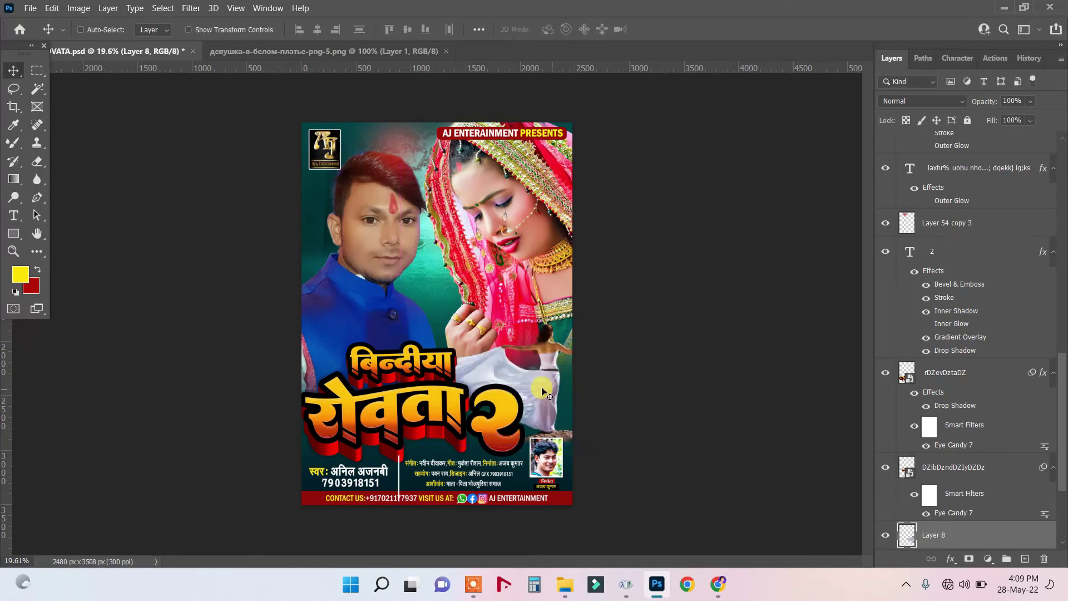
{"action": "left_click_drag", "start_coordinate": [549, 389], "coordinate": [550, 390]}
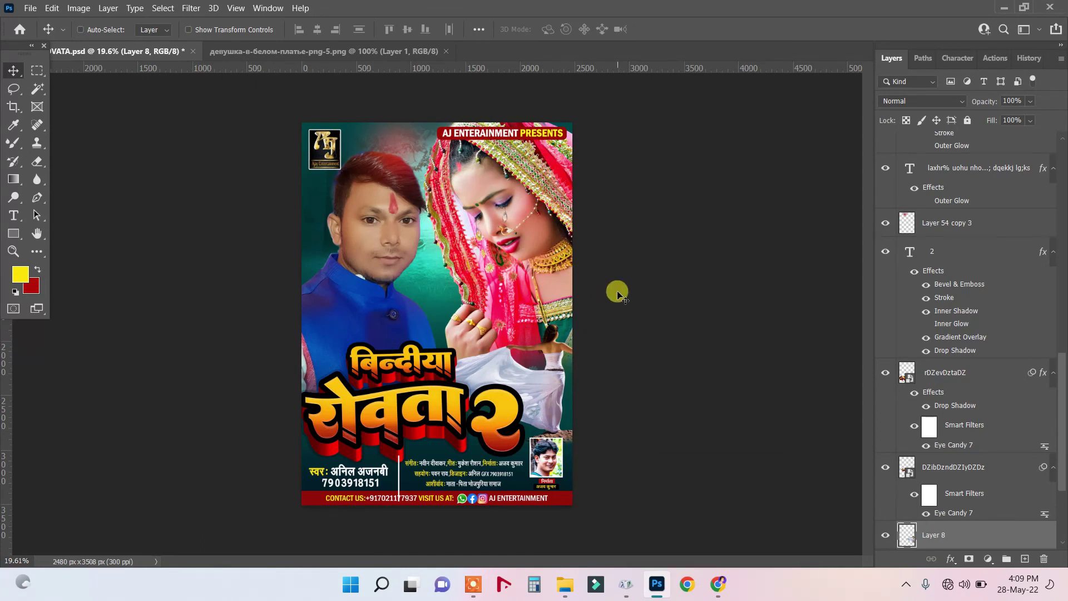
{"action": "key", "text": "ctrl+plus"}
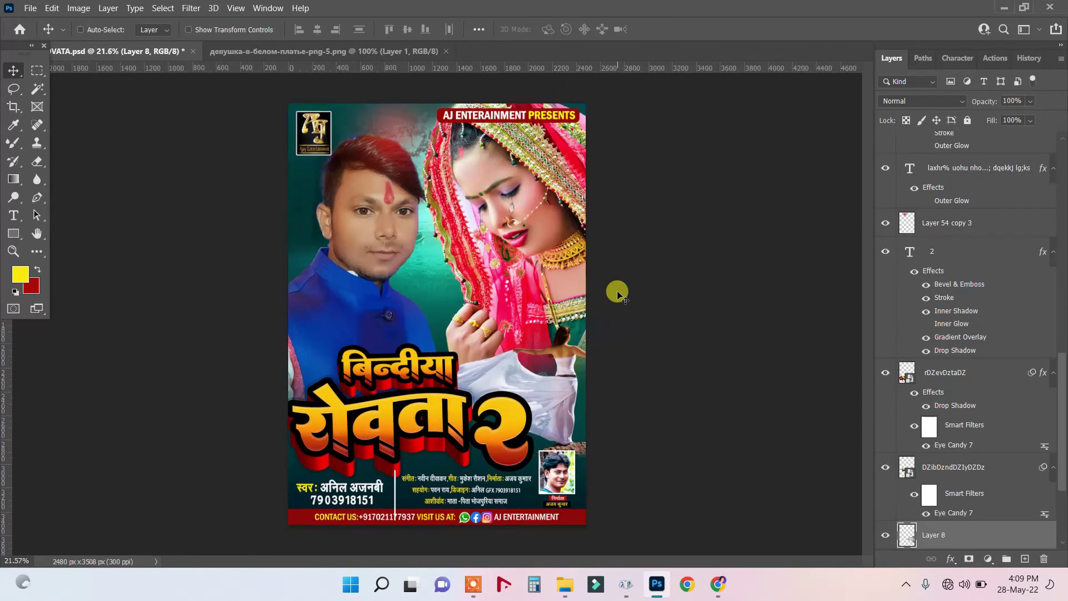
{"action": "scroll", "coordinate": [617, 293], "scroll_direction": "down", "scroll_amount": 1}
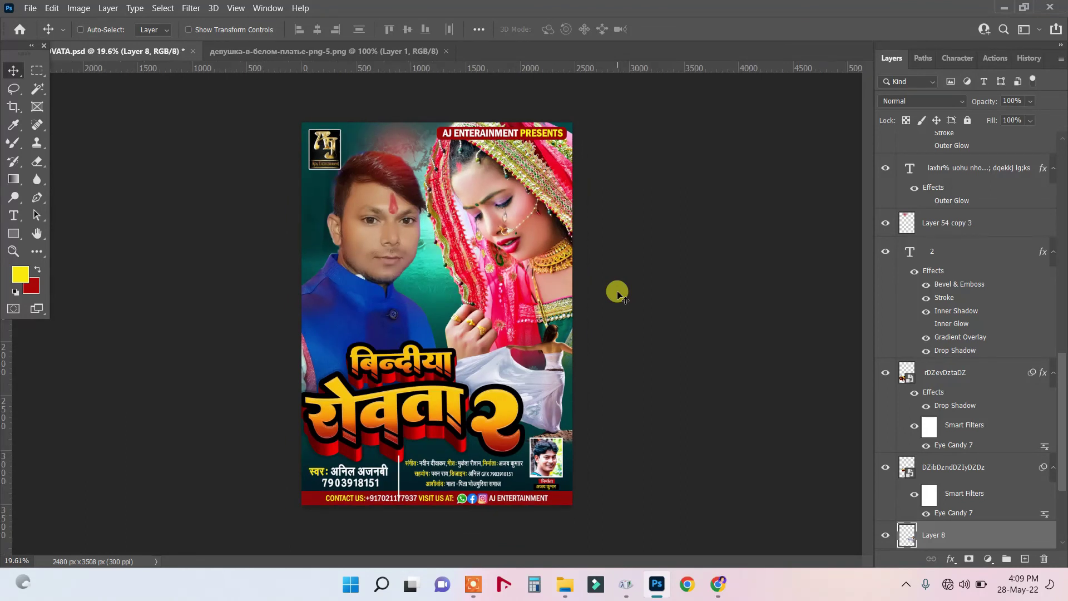
{"action": "right_click", "coordinate": [528, 216]}
{"action": "left_click", "coordinate": [562, 222]}
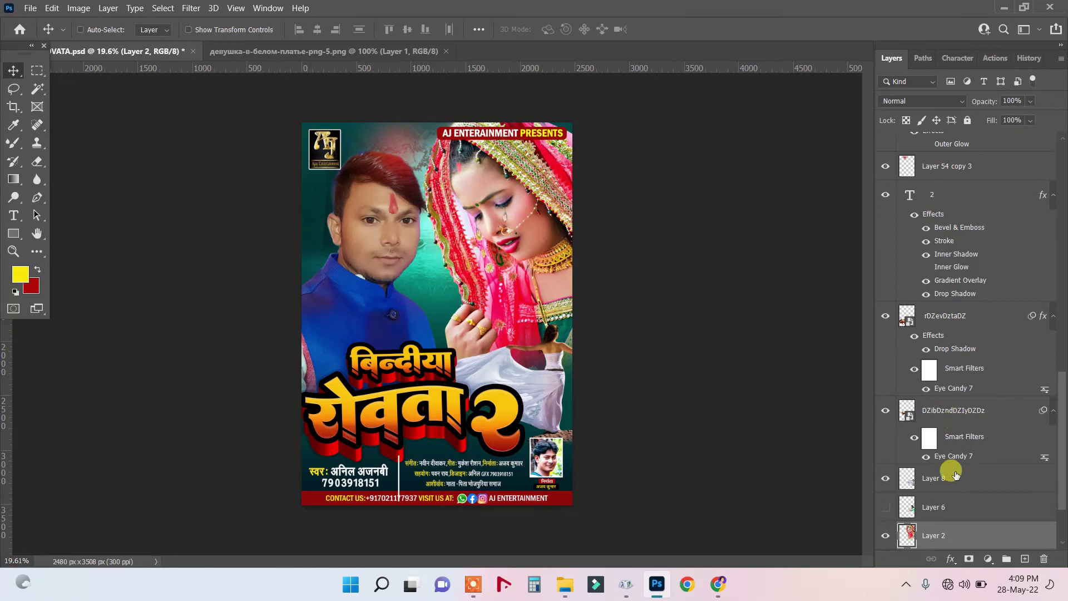
{"action": "scroll", "coordinate": [953, 474], "scroll_direction": "down", "scroll_amount": 1}
{"action": "scroll", "coordinate": [955, 476], "scroll_direction": "down", "scroll_amount": 2}
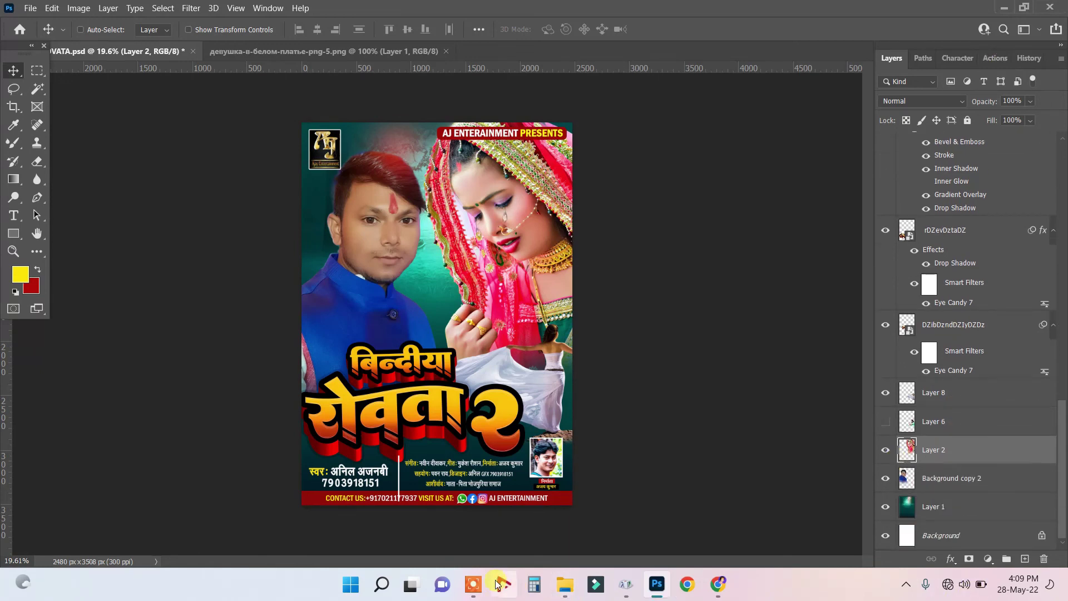
{"action": "left_click", "coordinate": [474, 584]}
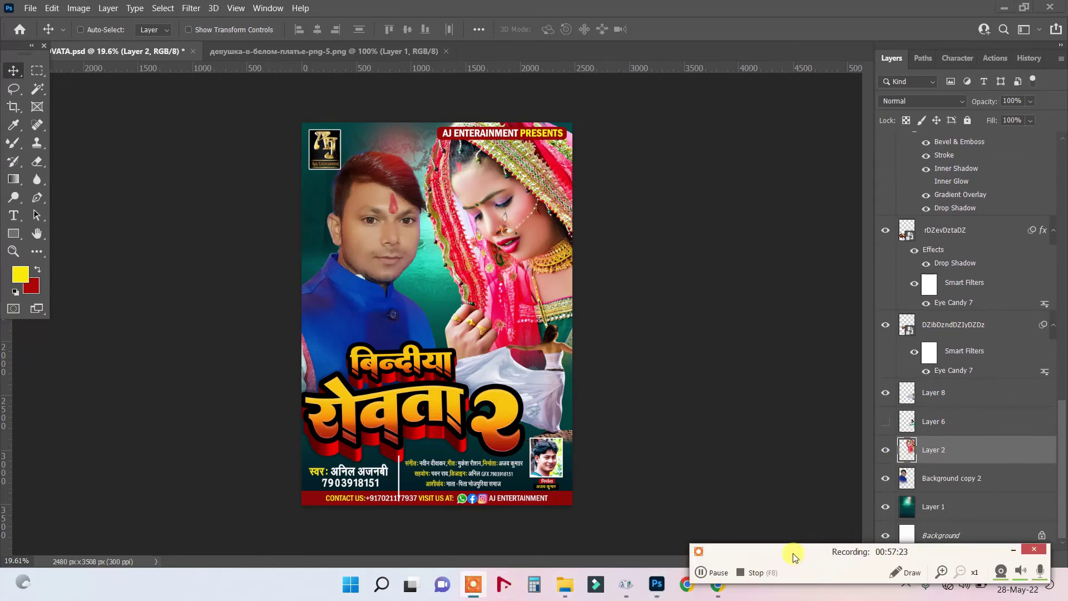
Select every layer from Background to the top layer and merge them with Ctrl+E.
{"action": "left_click", "coordinate": [756, 572]}
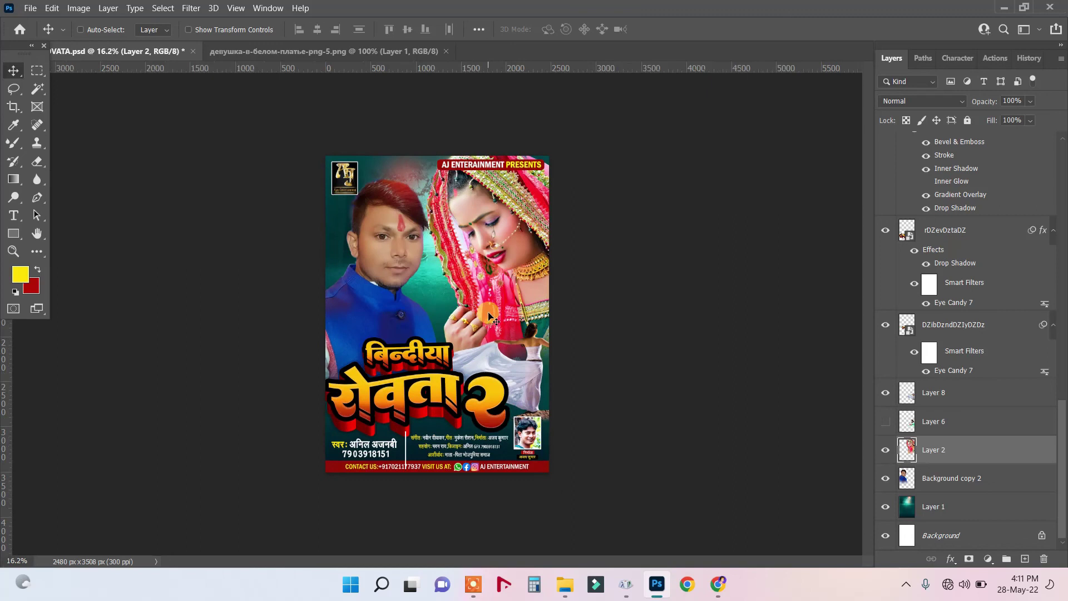
{"action": "left_click", "coordinate": [945, 537]}
{"action": "left_click_drag", "start_coordinate": [1061, 477], "coordinate": [986, 150]}
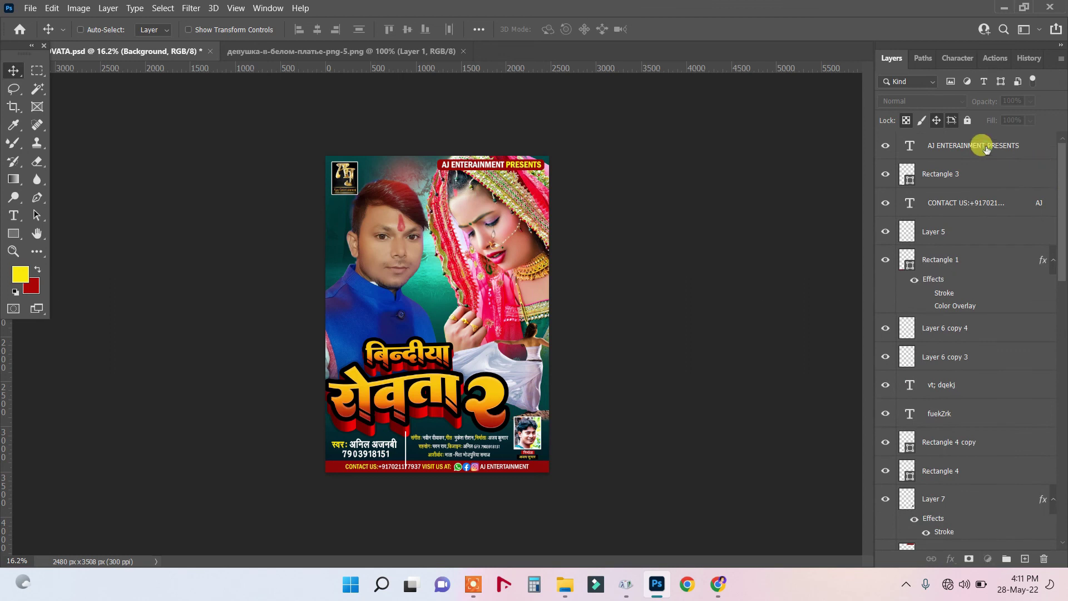
{"action": "left_click", "coordinate": [986, 149], "text": "shift"}
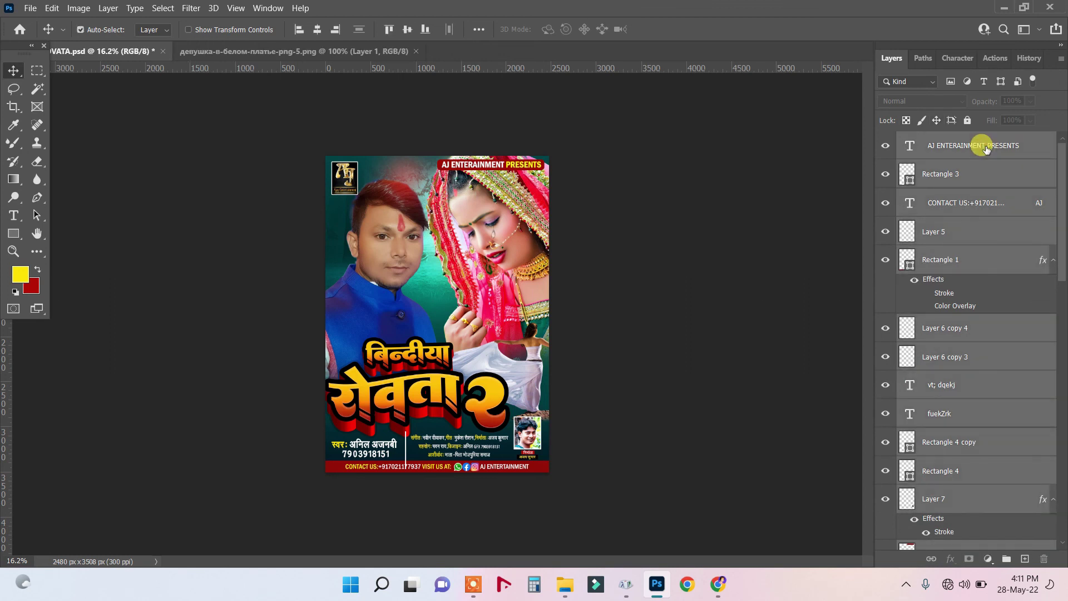
{"action": "key", "text": "ctrl+e"}
Set the background colour to white, #ffffff.
{"action": "scroll", "coordinate": [462, 270], "scroll_direction": "up", "scroll_amount": 1}
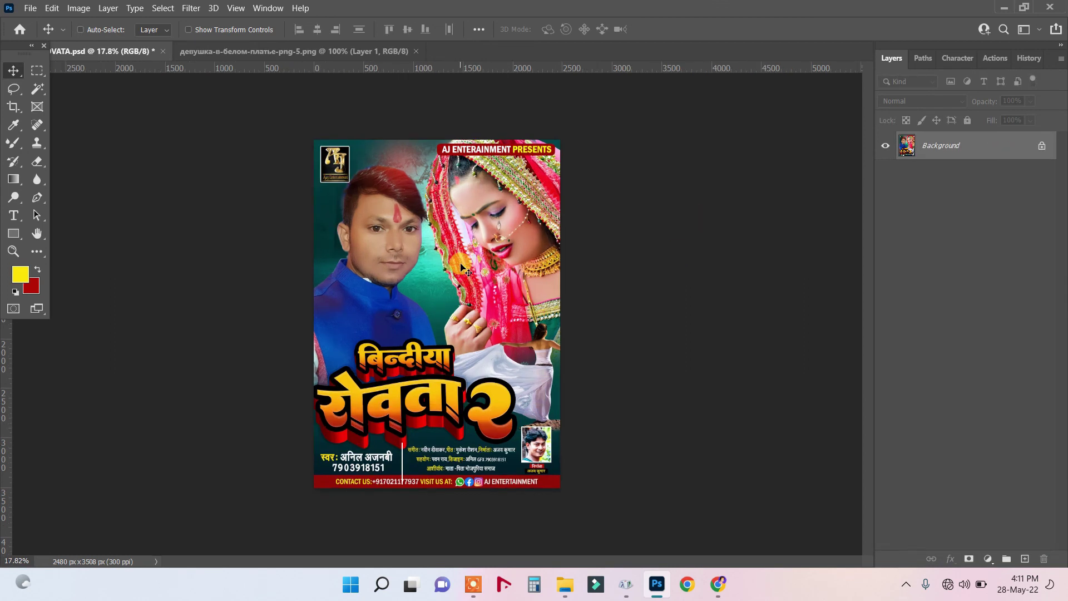
{"action": "left_click", "coordinate": [29, 286]}
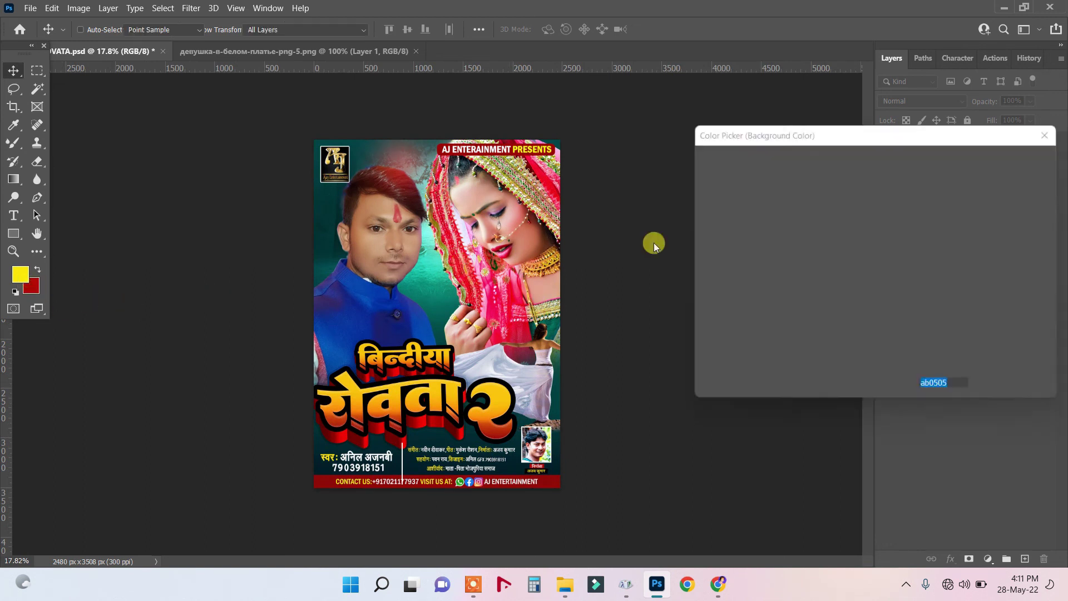
{"action": "type", "text": "ffffff"}
{"action": "left_click", "coordinate": [1013, 157]}
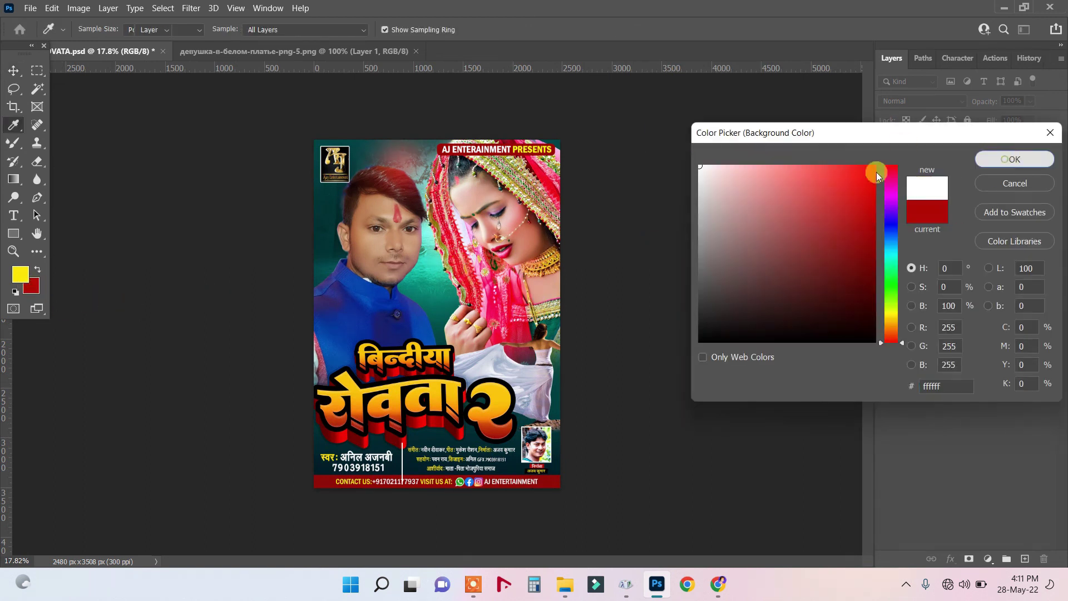
Shrink the whole image to about 95% width and 96% height, then deselect.
{"action": "key", "text": "ctrl+a"}
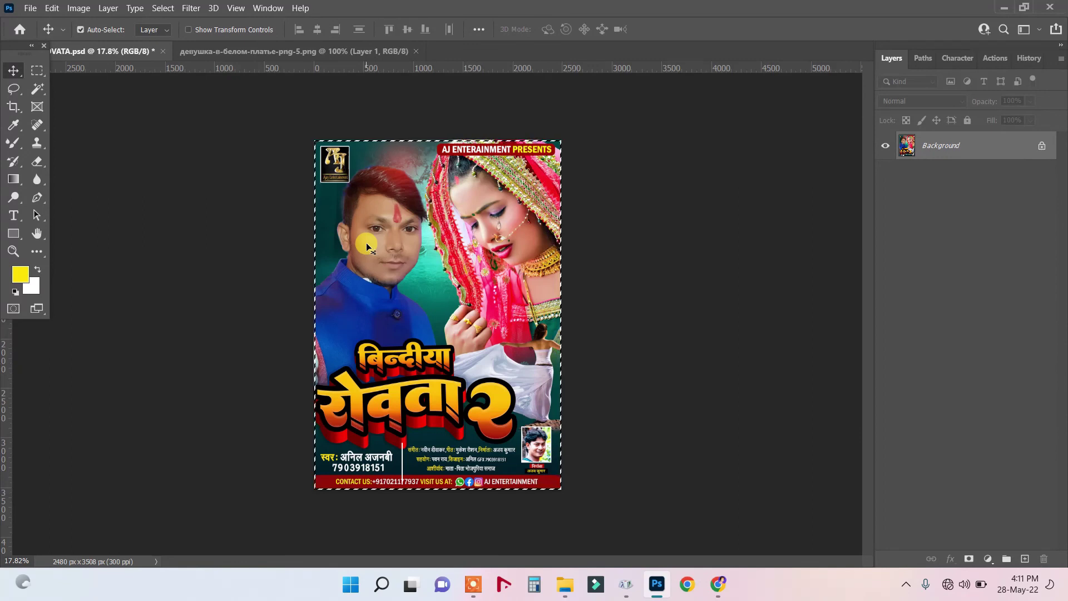
{"action": "key", "text": "ctrl+t"}
{"action": "scroll", "coordinate": [413, 96], "scroll_direction": "up", "scroll_amount": 2}
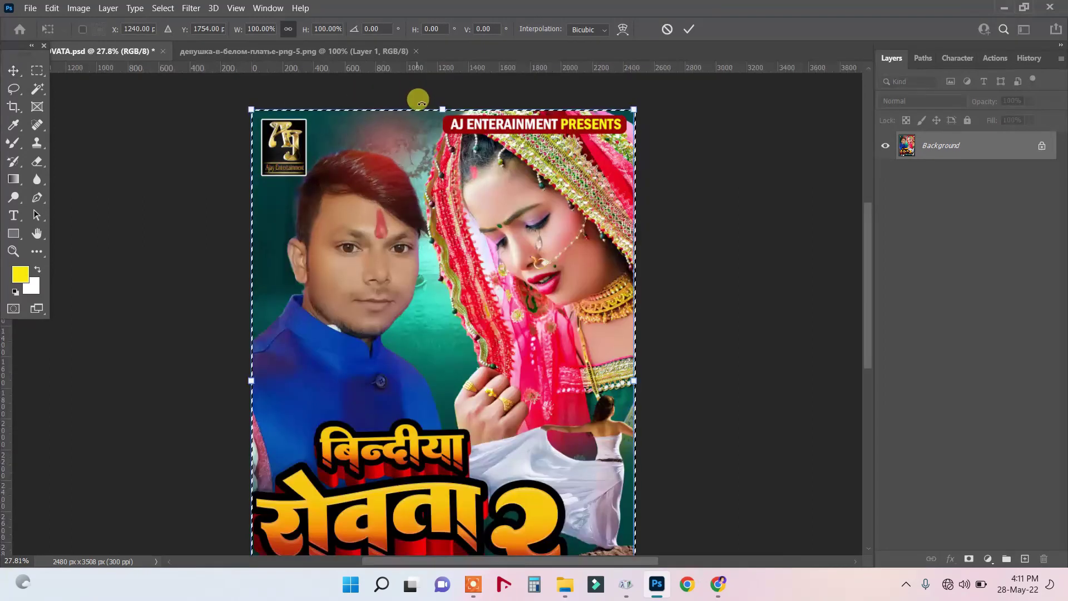
{"action": "left_click_drag", "start_coordinate": [442, 109], "coordinate": [443, 115]}
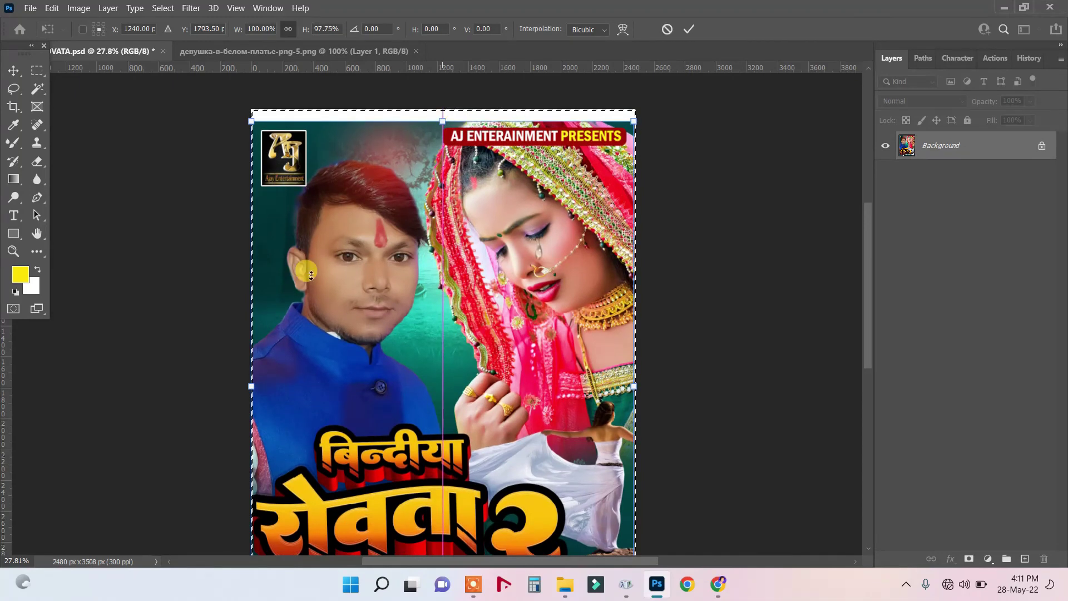
{"action": "left_click_drag", "start_coordinate": [250, 387], "coordinate": [261, 386]}
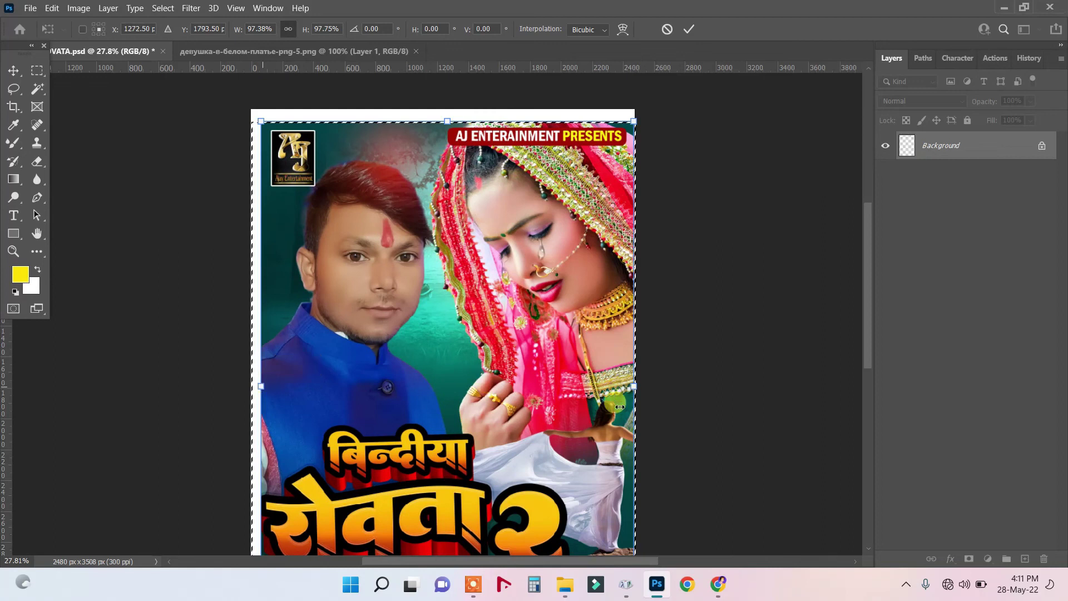
{"action": "left_click_drag", "start_coordinate": [633, 392], "coordinate": [626, 389]}
{"action": "left_click_drag", "start_coordinate": [864, 339], "coordinate": [868, 427]}
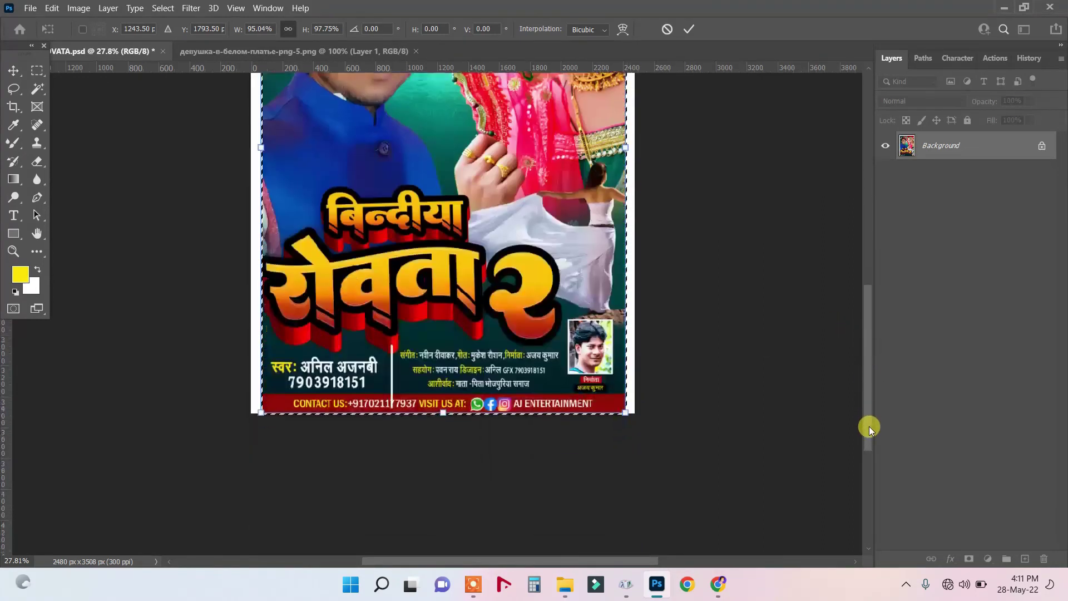
{"action": "left_click_drag", "start_coordinate": [446, 413], "coordinate": [452, 406]}
{"action": "double_click", "coordinate": [489, 267]}
{"action": "scroll", "coordinate": [489, 262], "scroll_direction": "down", "scroll_amount": 3}
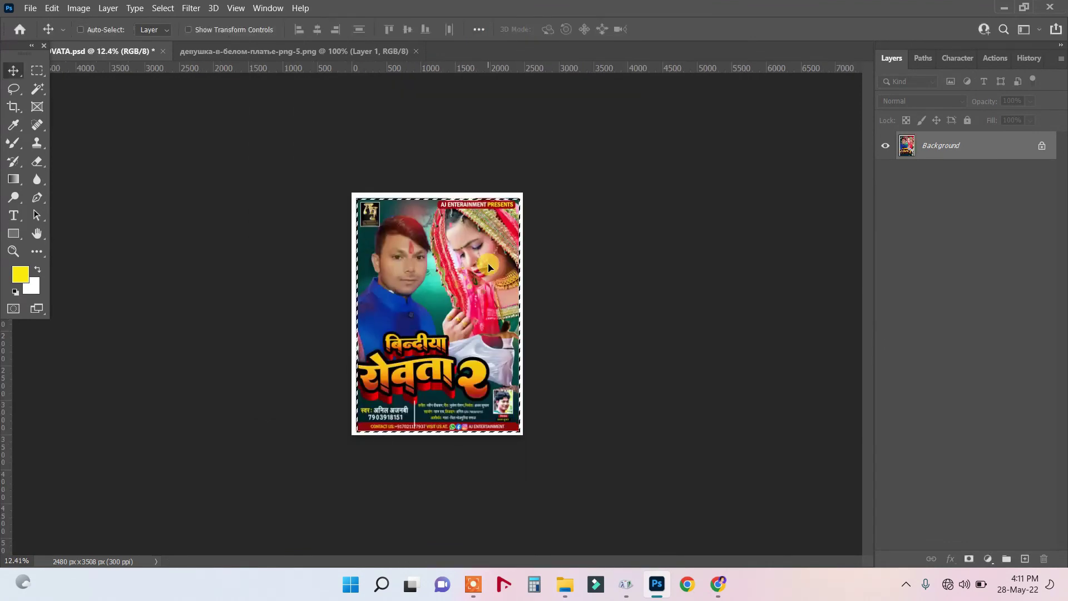
{"action": "key", "text": "ctrl+d"}
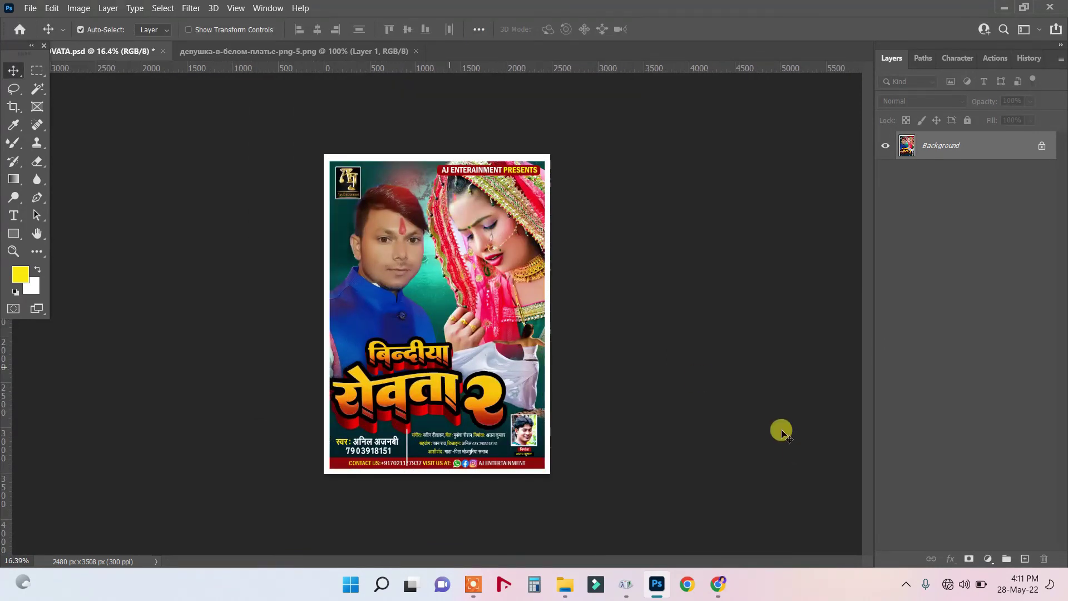
Export via Save for Web (Legacy) as JPEG quality 100 to Desktop as BINDIYA-ROVATA.
{"action": "left_click", "coordinate": [30, 8]}
{"action": "mouse_move", "coordinate": [65, 199]}
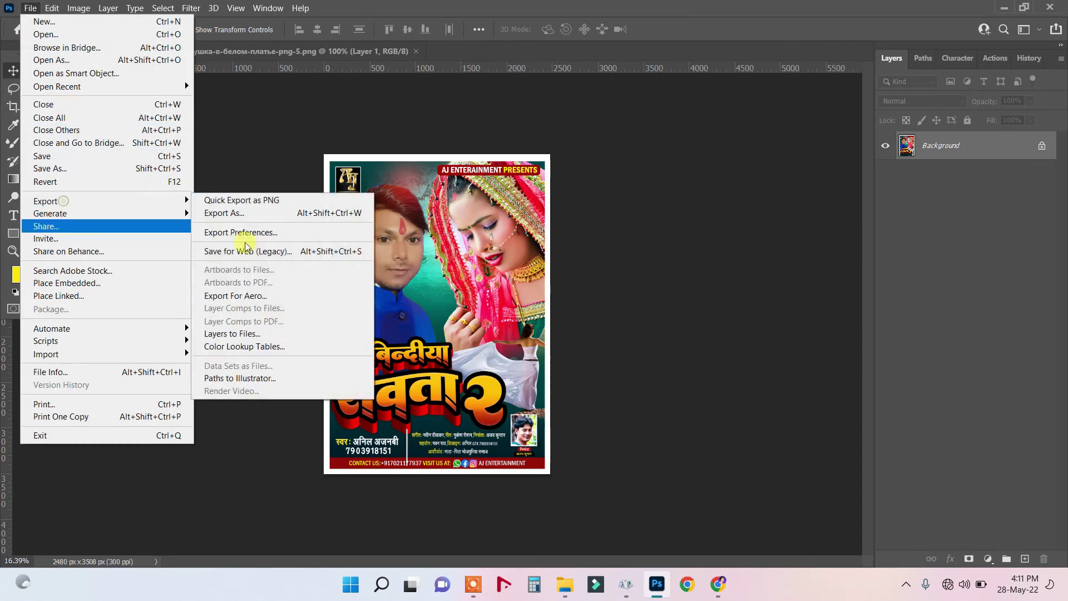
{"action": "left_click", "coordinate": [246, 249]}
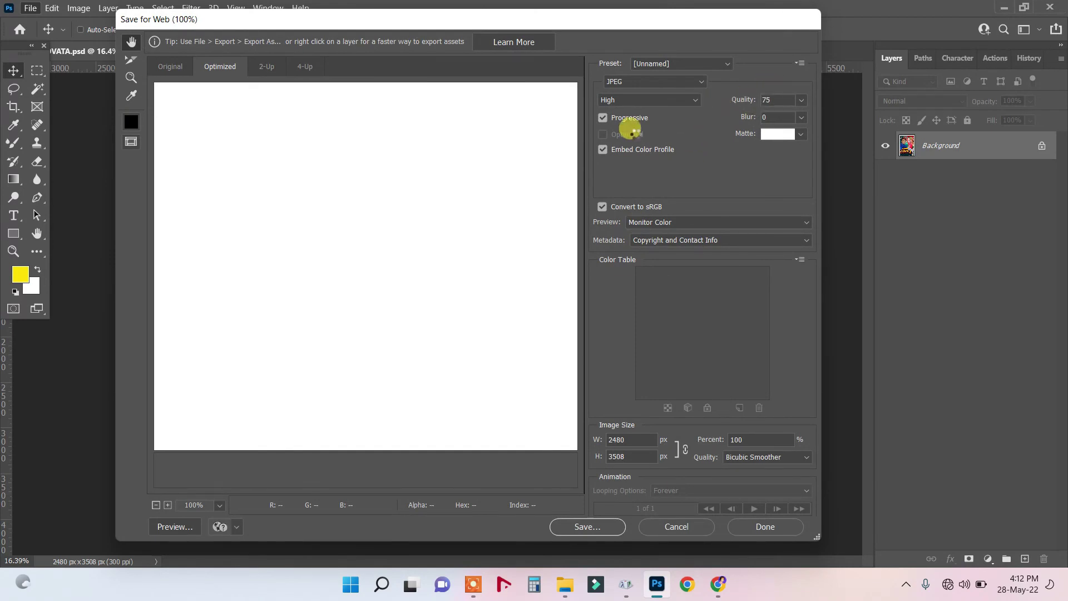
{"action": "left_click", "coordinate": [743, 104]}
{"action": "left_click_drag", "start_coordinate": [746, 104], "coordinate": [802, 100]}
{"action": "left_click", "coordinate": [589, 525]}
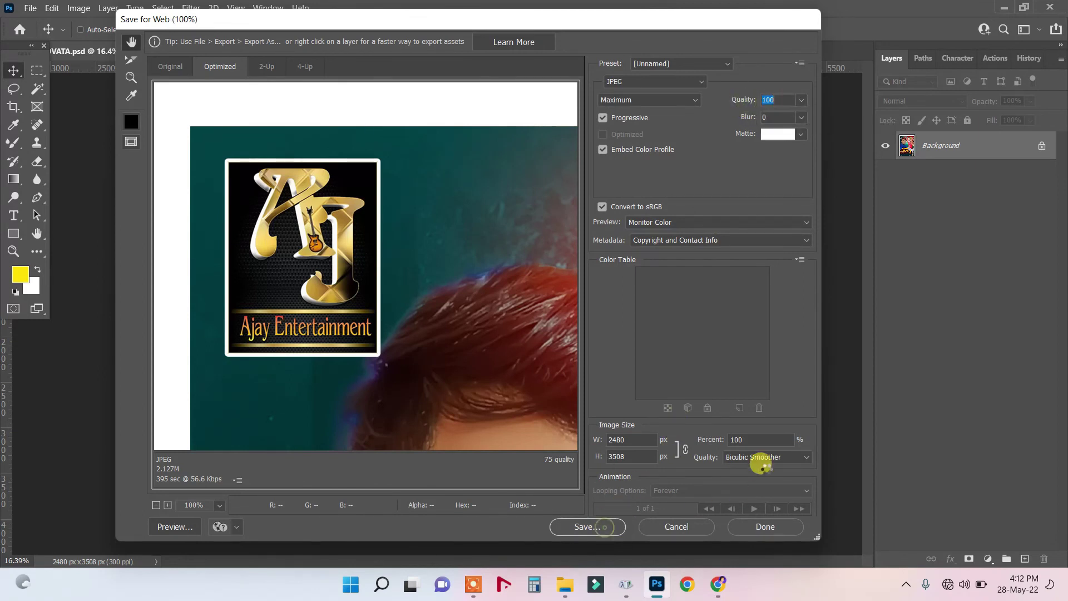
{"action": "left_click", "coordinate": [588, 523]}
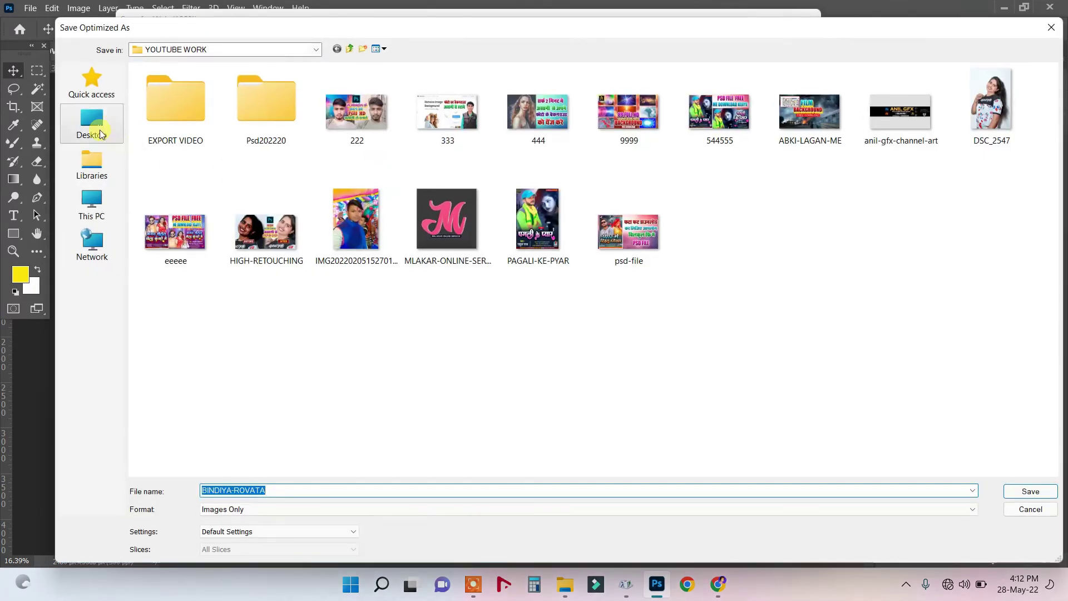
{"action": "left_click", "coordinate": [91, 126]}
{"action": "left_click", "coordinate": [1028, 493]}
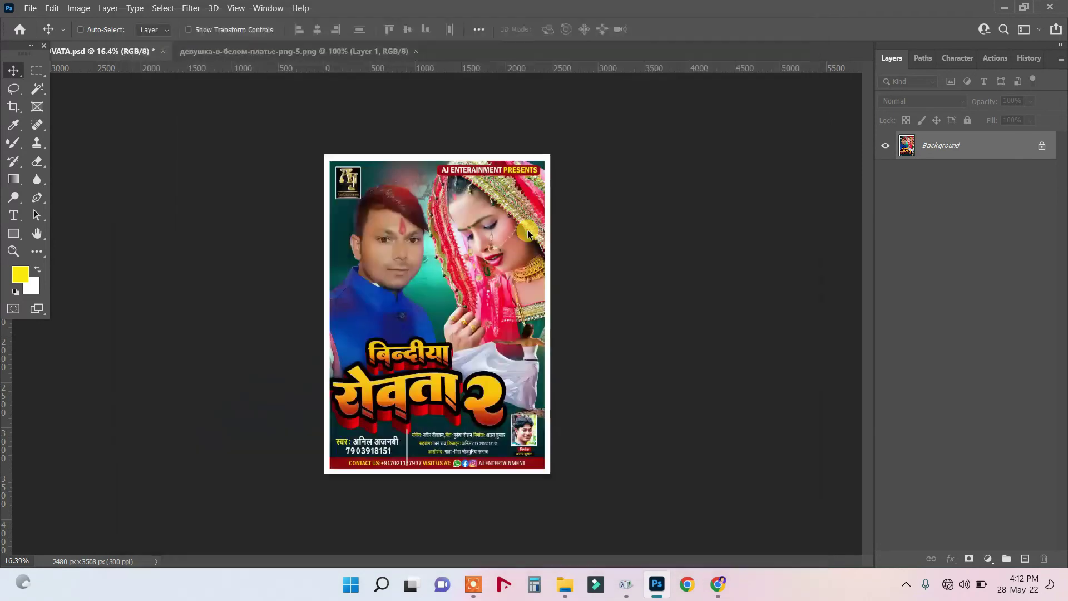
Close the white-dress PNG document and bring up the Open dialog with Ctrl+O.
{"action": "key", "text": "ctrl+plus"}
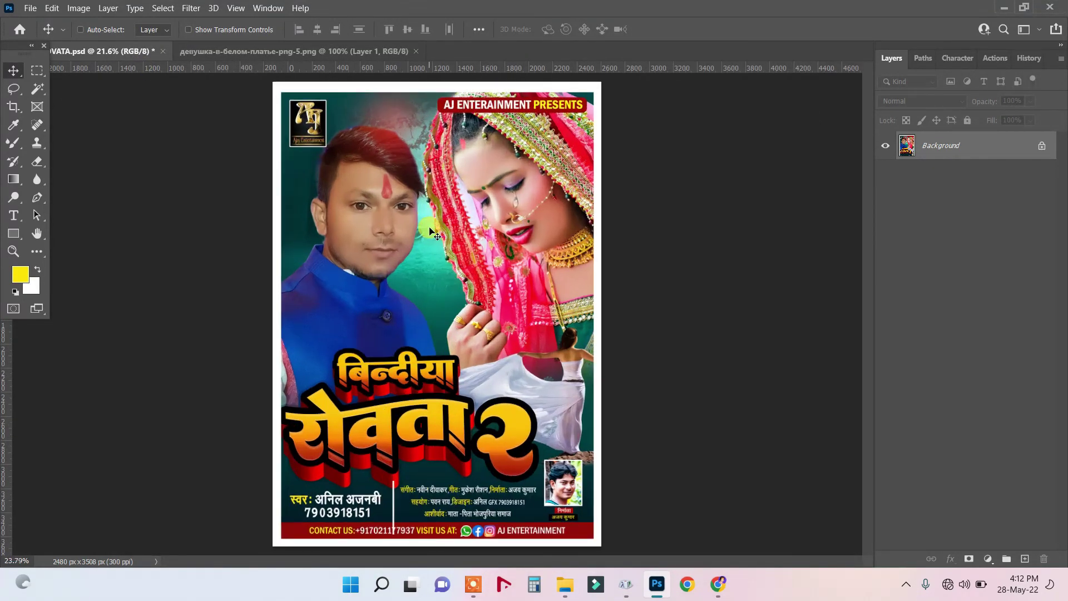
{"action": "left_click", "coordinate": [210, 51]}
{"action": "left_click", "coordinate": [419, 52]}
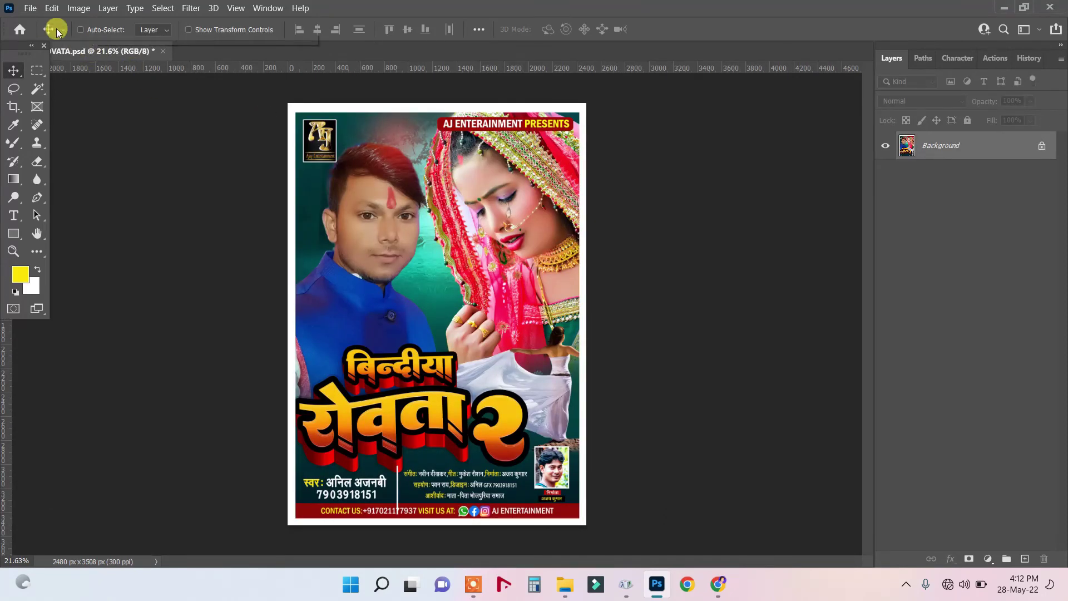
{"action": "left_click", "coordinate": [30, 7]}
{"action": "key", "text": "Escape"}
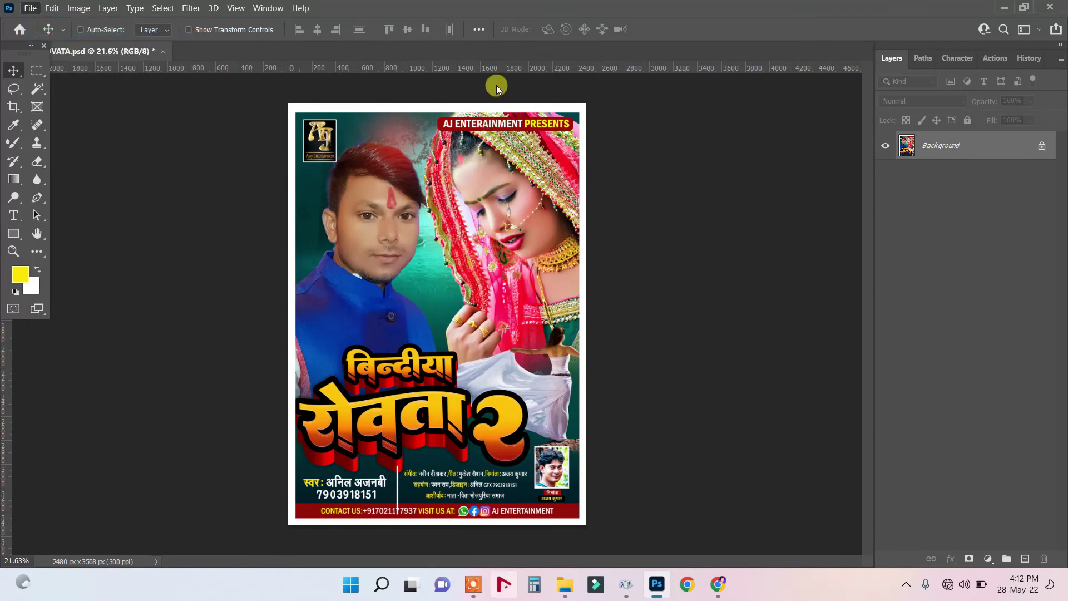
{"action": "key", "text": "ctrl+o"}
Rename the Desktop file BINDIYA-ROVATA to BINDIYA-ROVATA8.
{"action": "left_click", "coordinate": [54, 112]}
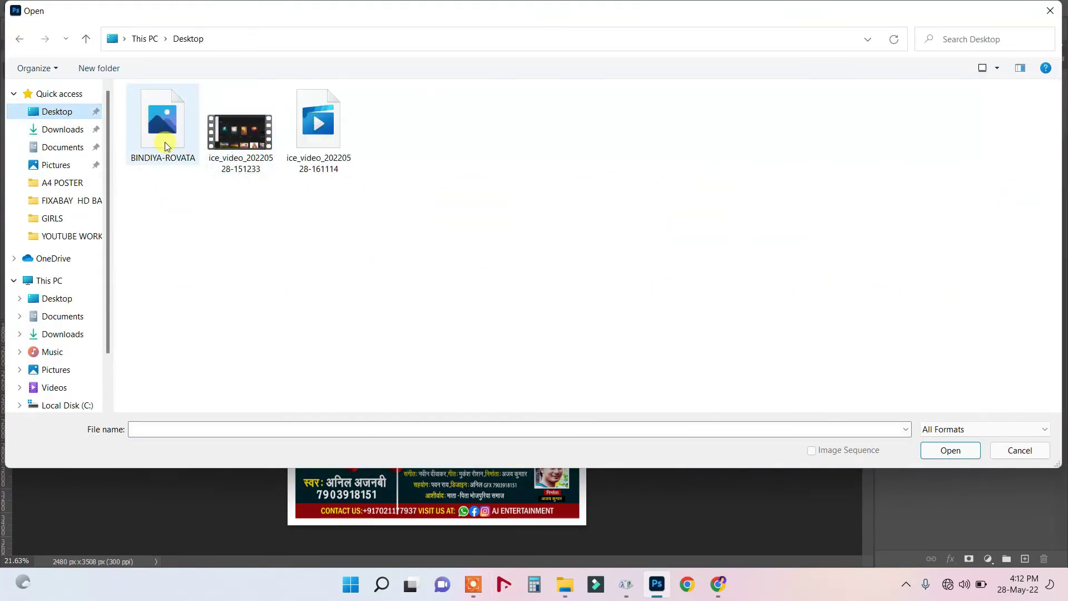
{"action": "right_click", "coordinate": [165, 142]}
{"action": "left_click", "coordinate": [224, 536]}
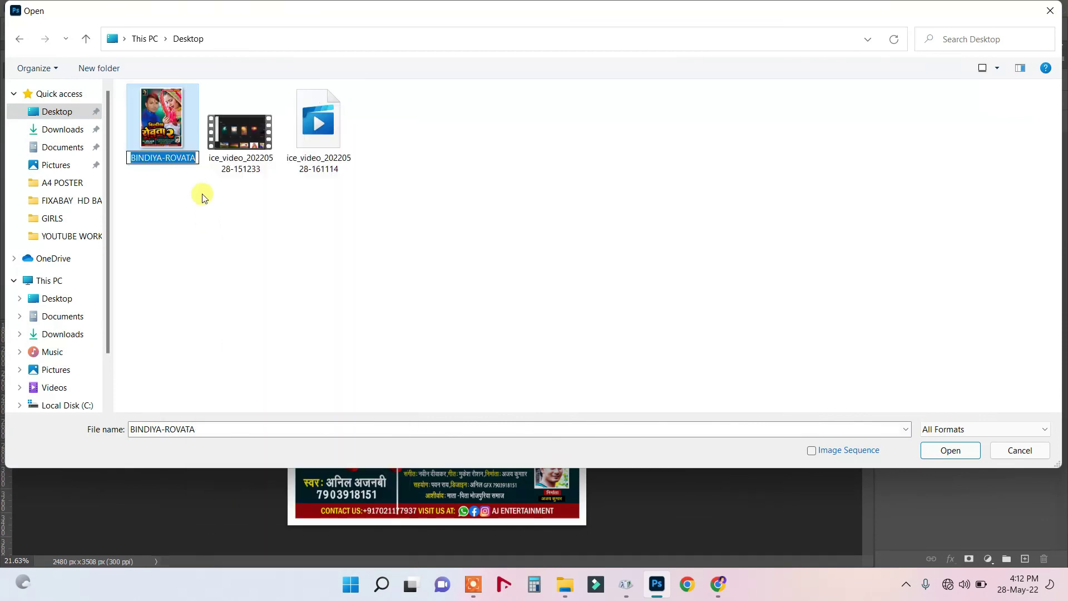
{"action": "left_click", "coordinate": [196, 159]}
{"action": "type", "text": "8"}
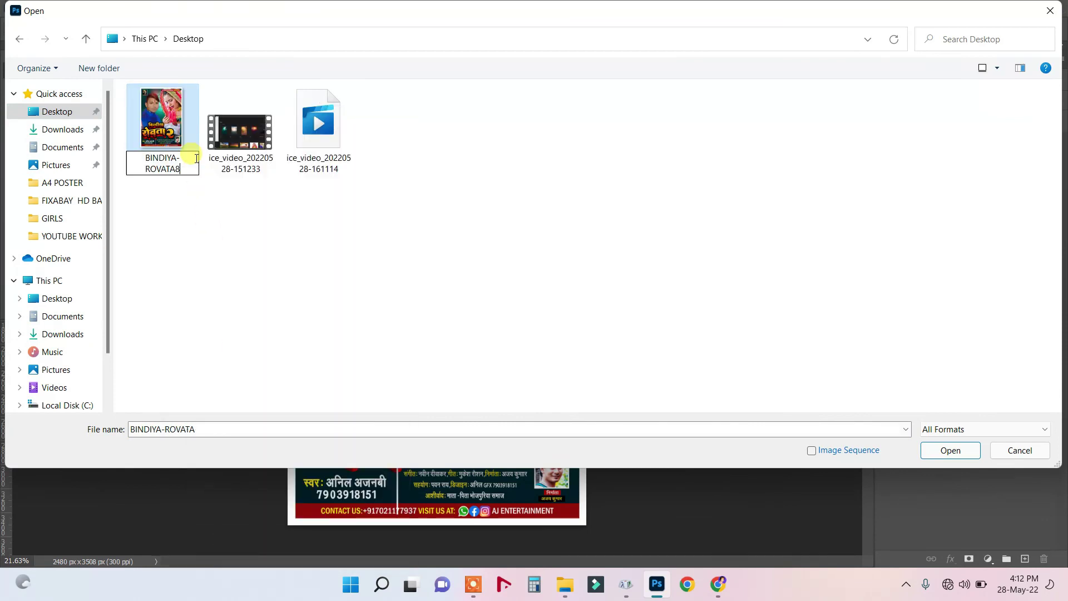
{"action": "left_click", "coordinate": [170, 139]}
Open BINDIYA-ROVATA8 and zoom in to inspect the white border.
{"action": "double_click", "coordinate": [169, 138]}
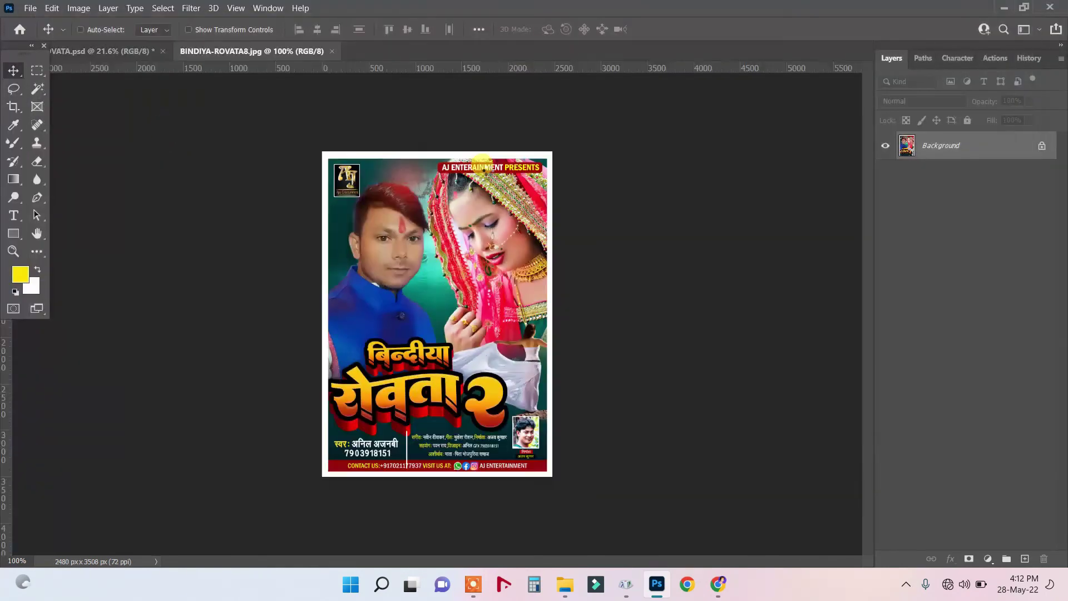
{"action": "key", "text": "ctrl+plus"}
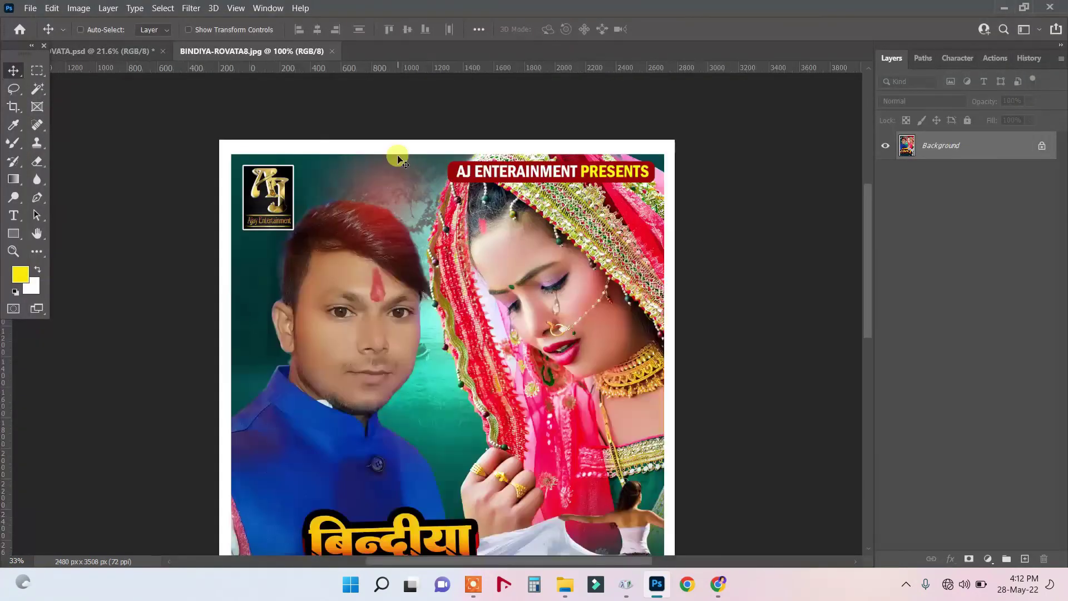
{"action": "scroll", "coordinate": [398, 159], "scroll_direction": "up", "scroll_amount": 3}
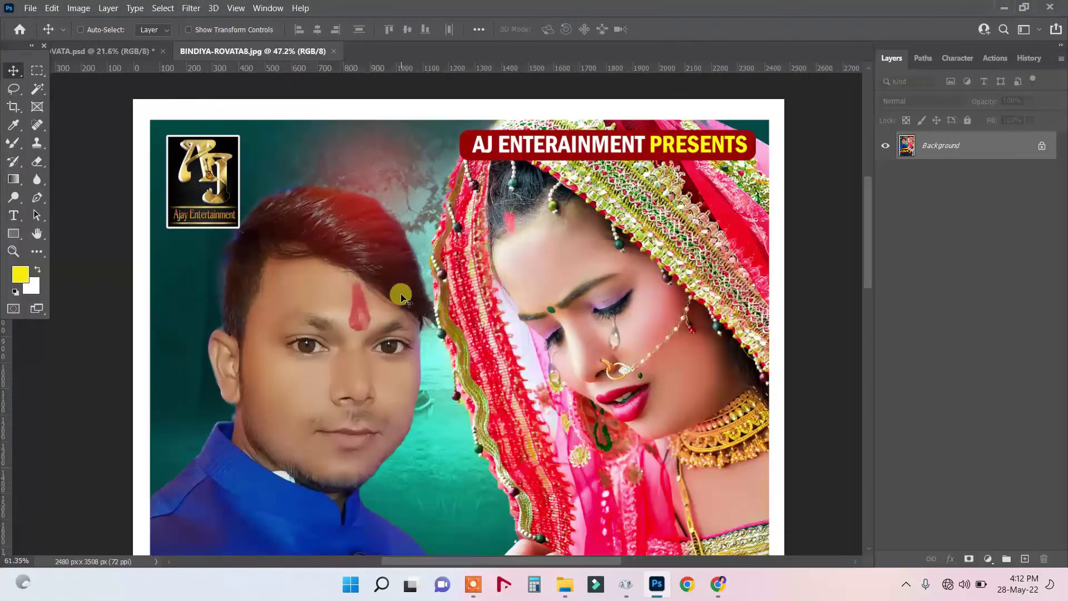
{"action": "scroll", "coordinate": [401, 294], "scroll_direction": "up", "scroll_amount": 2}
{"action": "scroll", "coordinate": [400, 295], "scroll_direction": "down", "scroll_amount": 5}
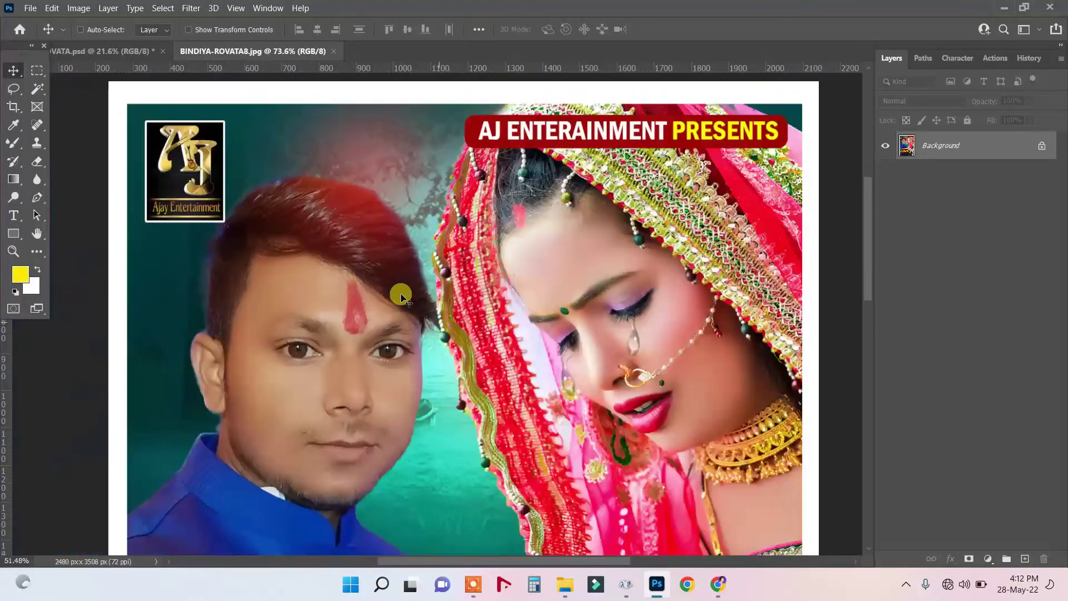
{"action": "scroll", "coordinate": [388, 225], "scroll_direction": "up", "scroll_amount": 2}
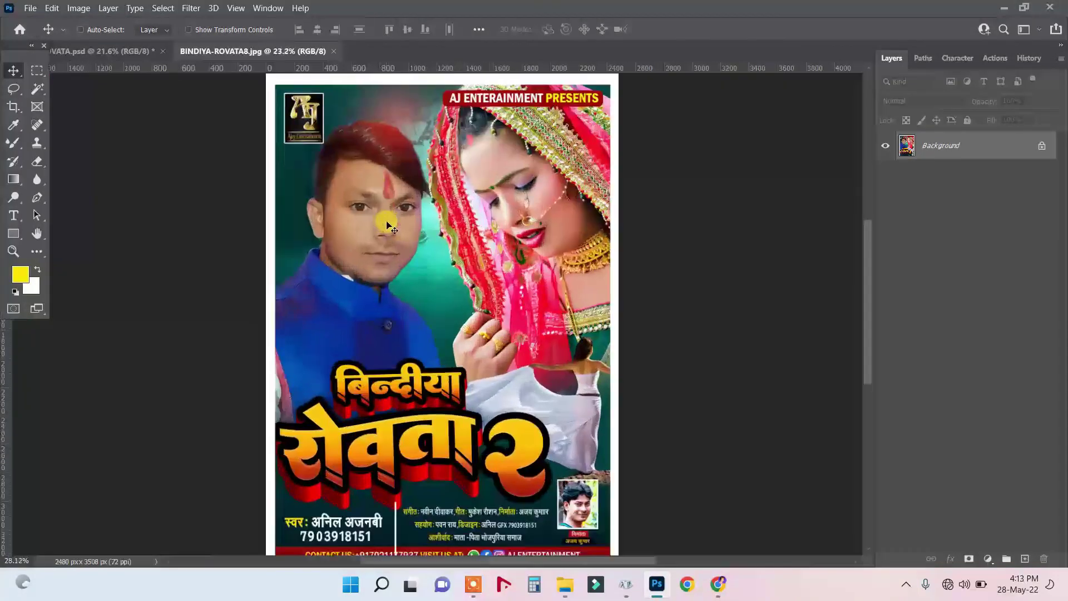